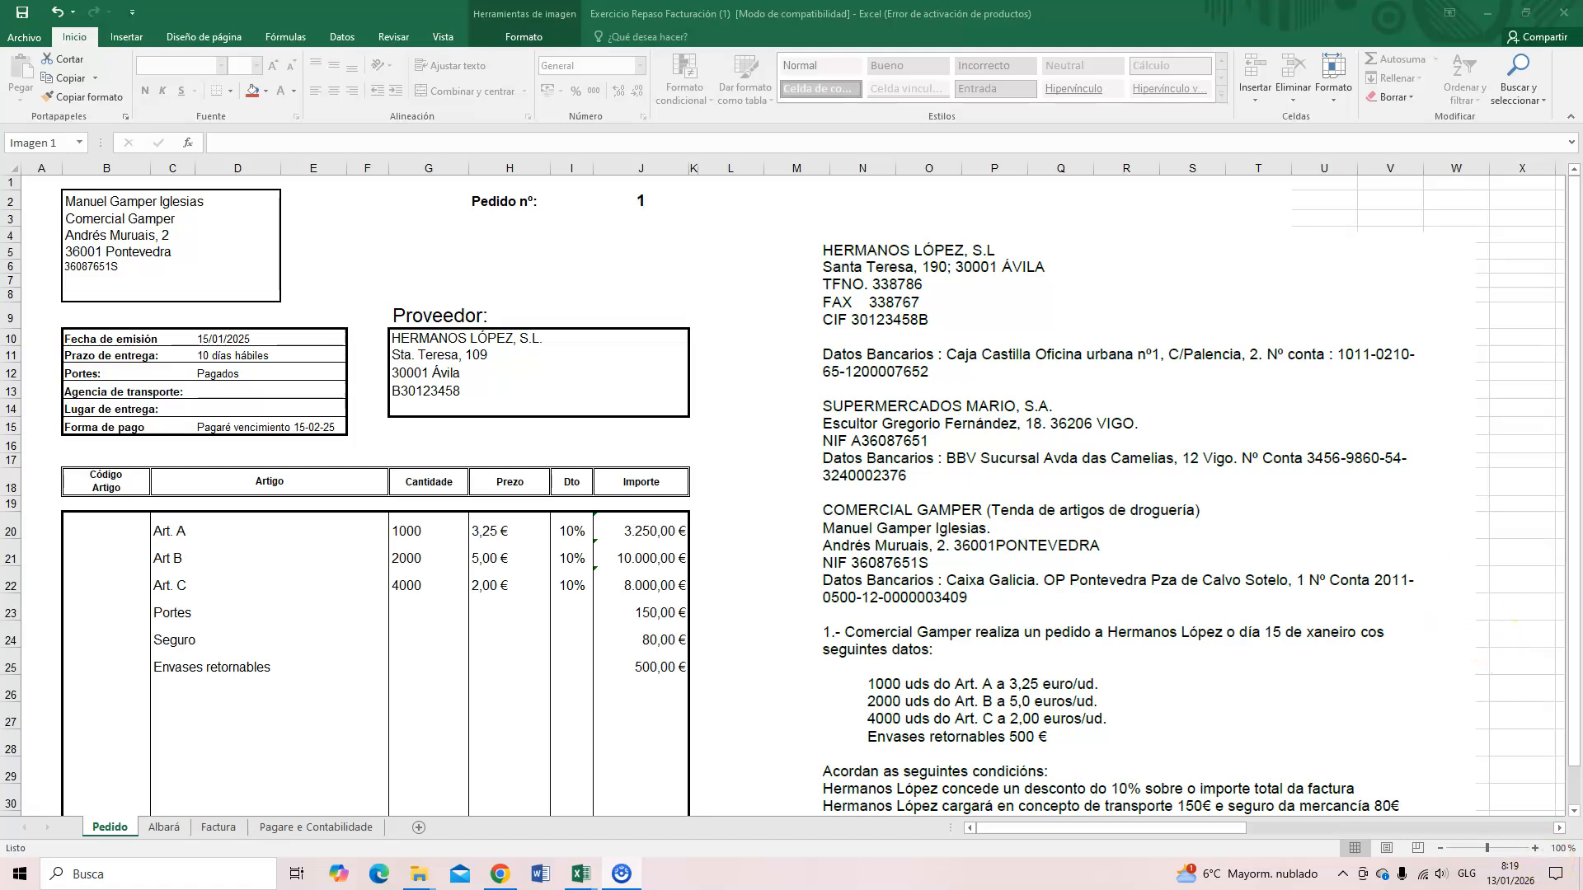
# Step: Switch to Chrome, open the "Os documentos da compravenda" PDF from the Topic 4 resources and read its Pedido section
pyautogui.click(503, 867)
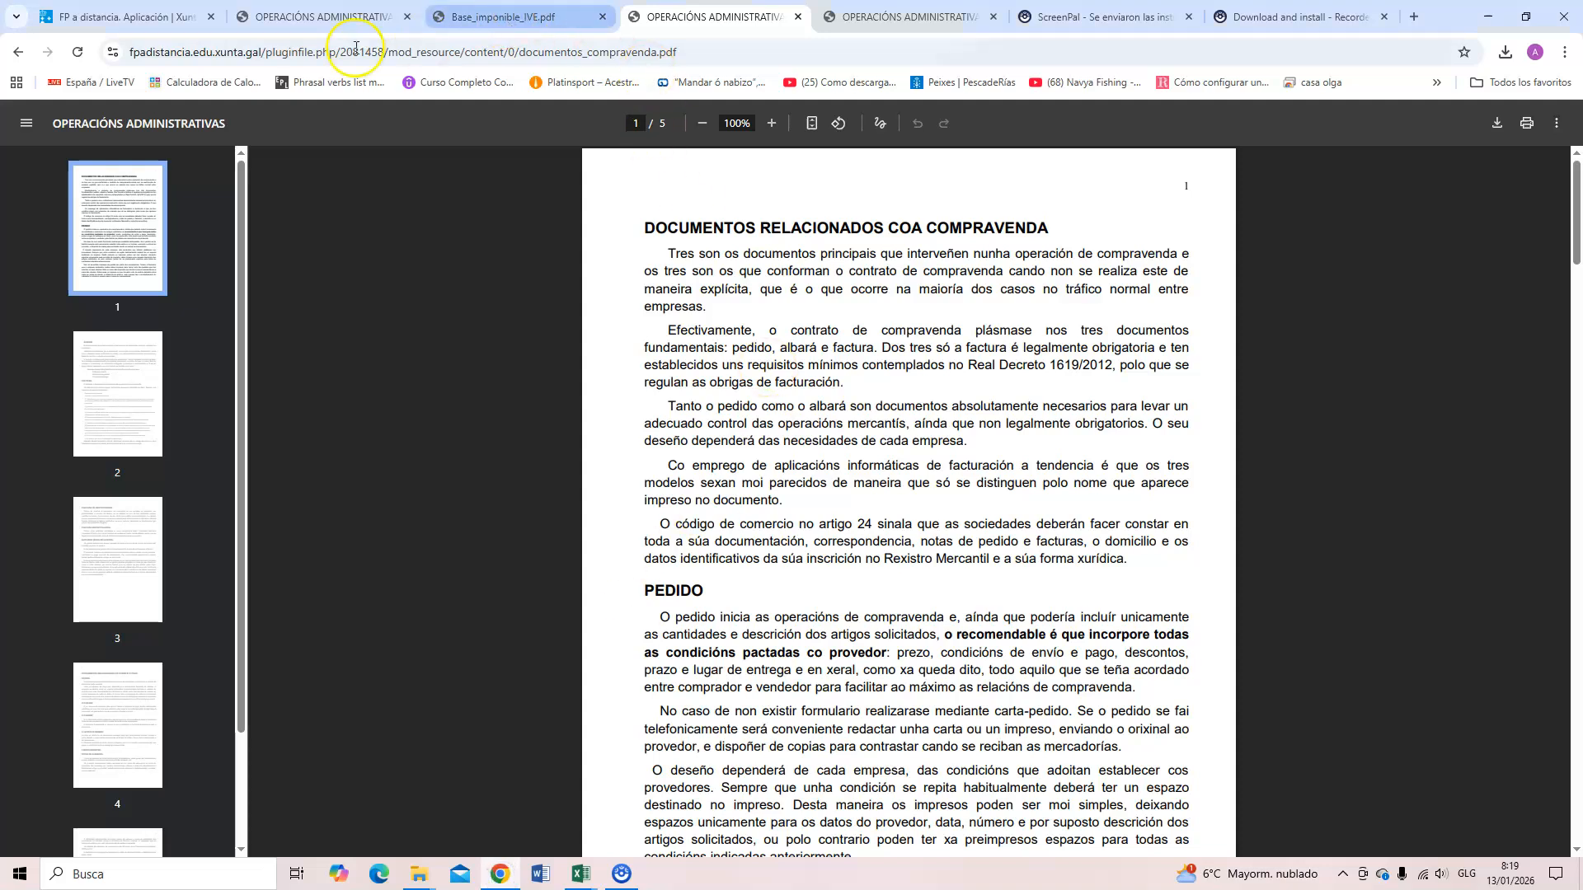
pyautogui.click(17, 51)
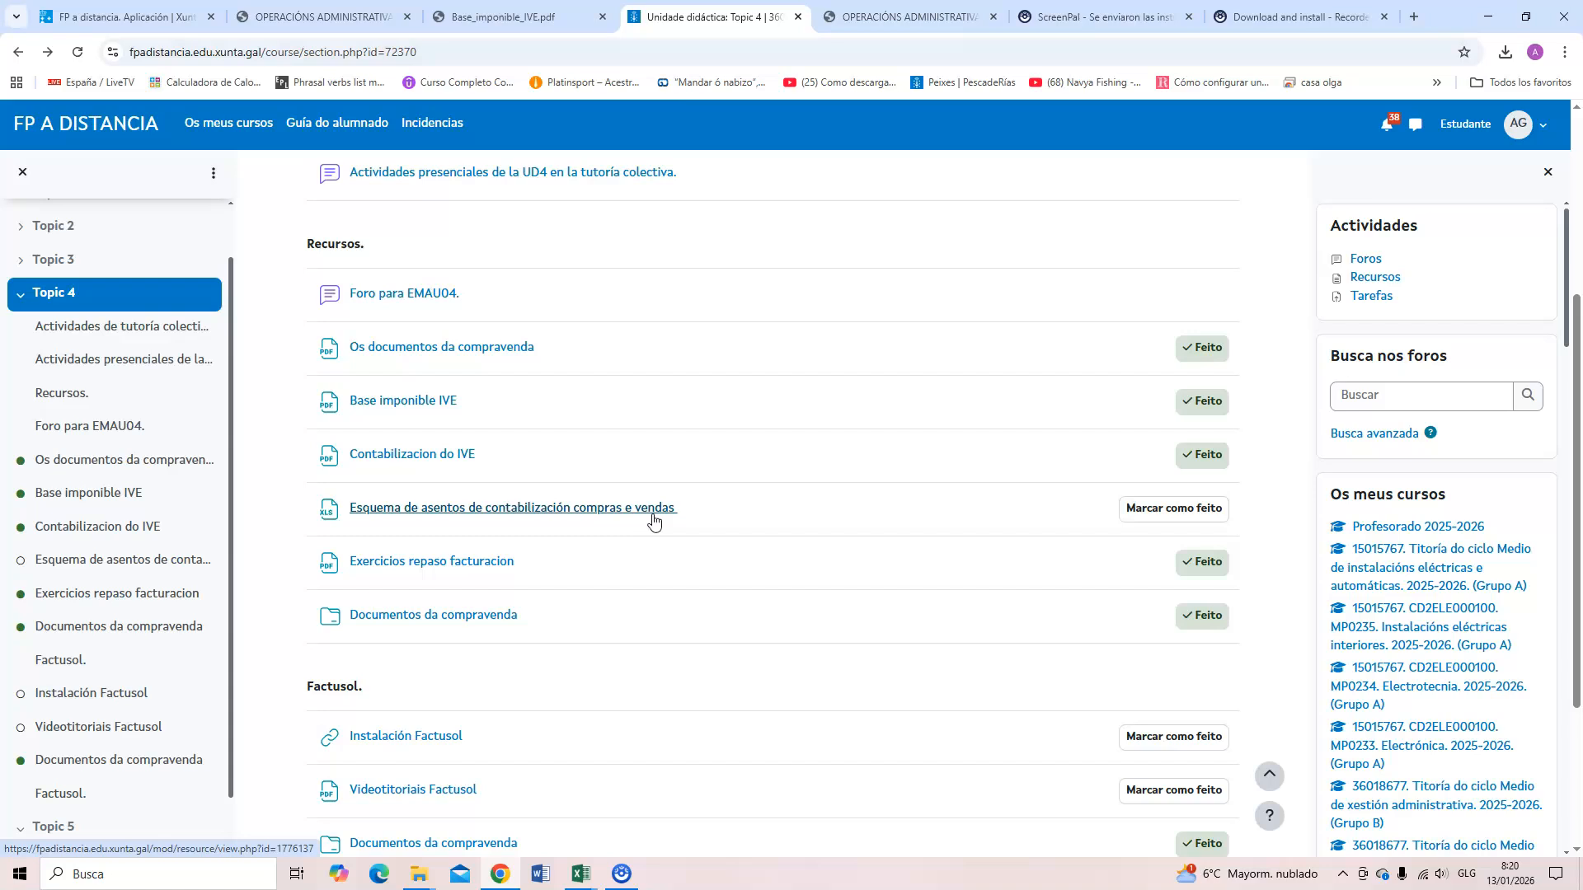
pyautogui.click(505, 347)
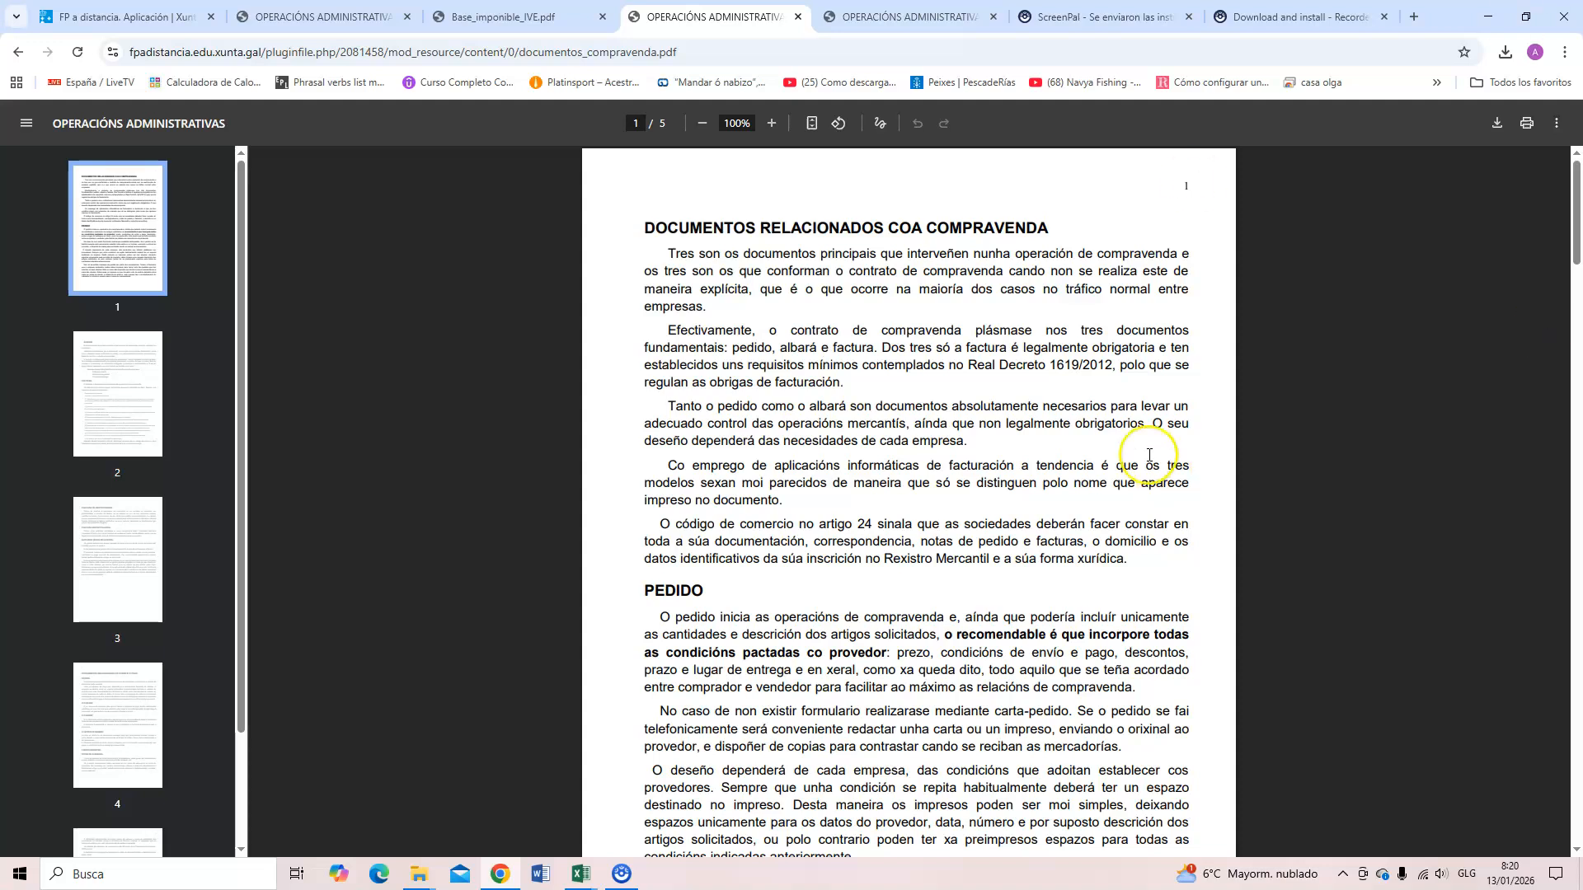
pyautogui.scroll(-2, 750, 591)
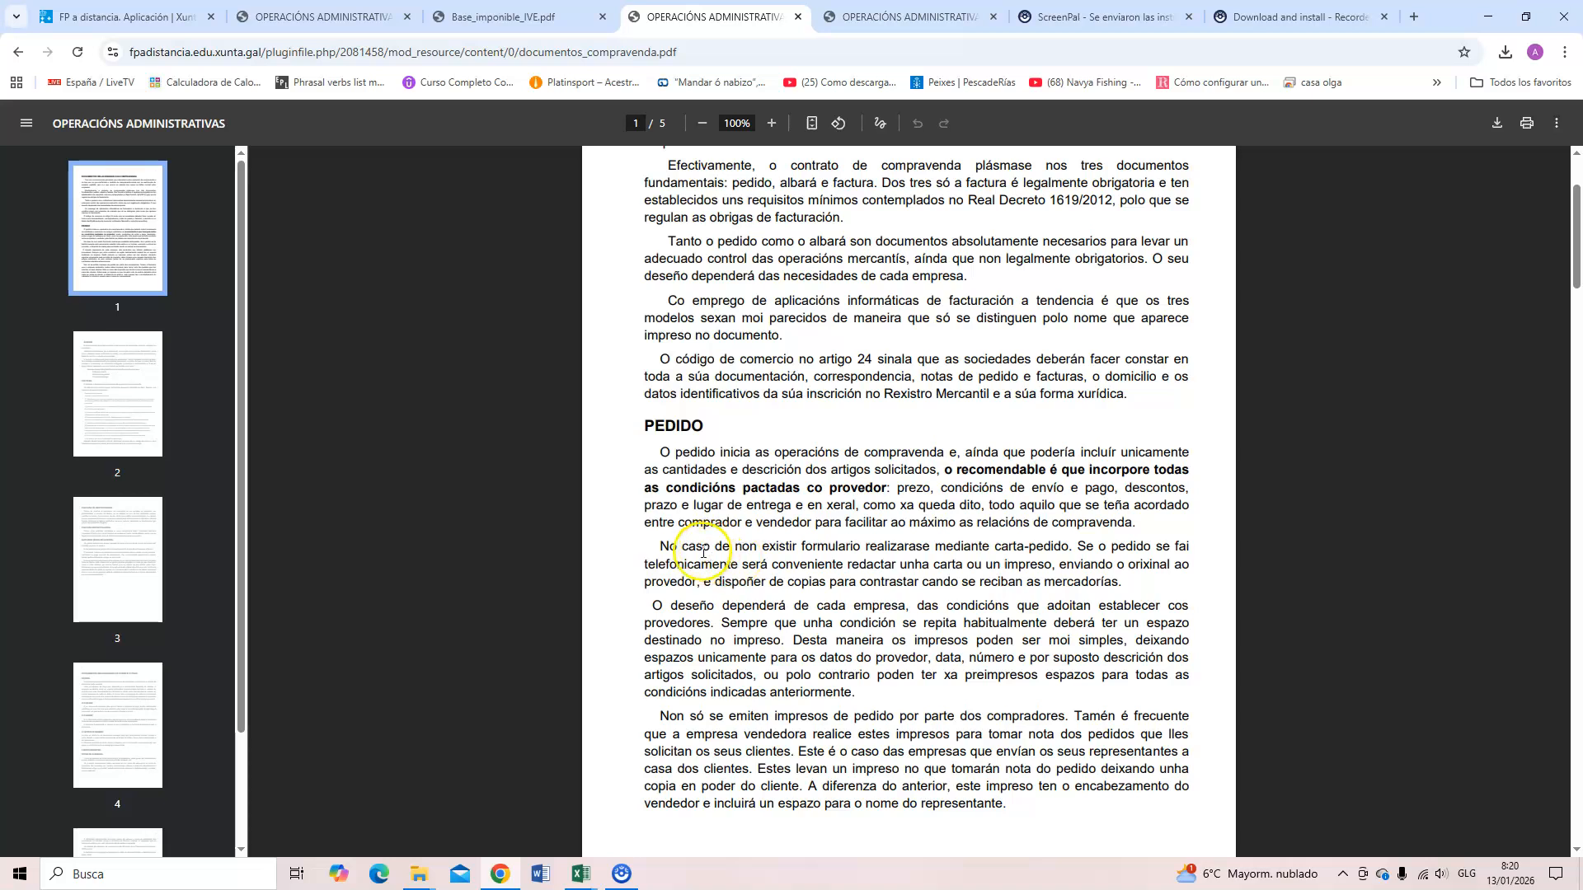
# Step: Switch to the Exercicio Repaso Facturación workbook in Excel and review the exercise statement and the buyer's details on the Pedido sheet
pyautogui.moveTo(579, 877)
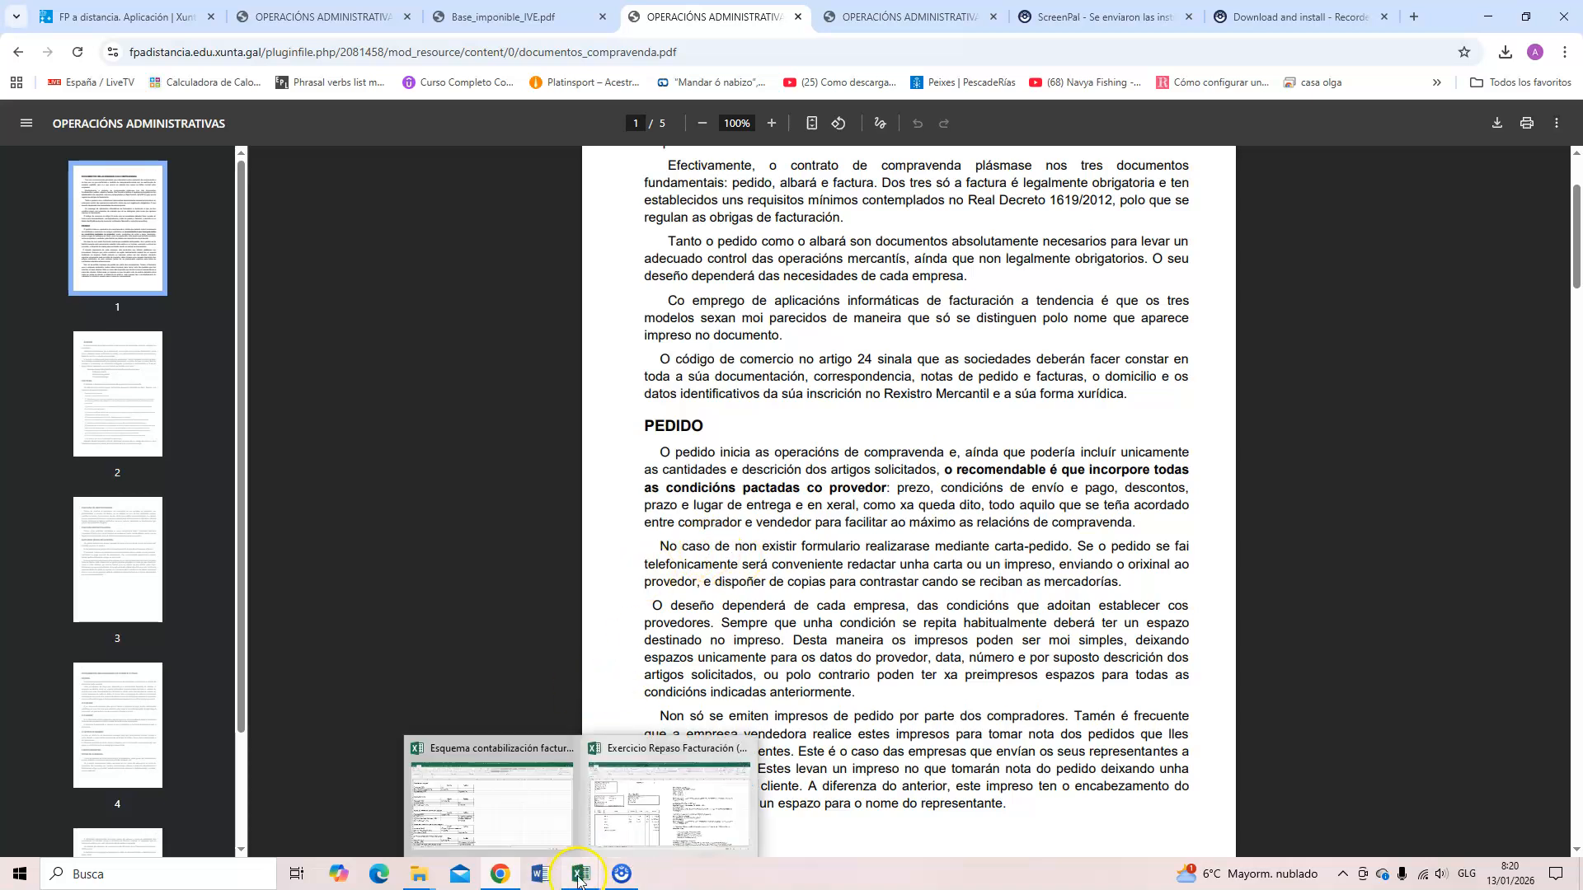
pyautogui.click(658, 801)
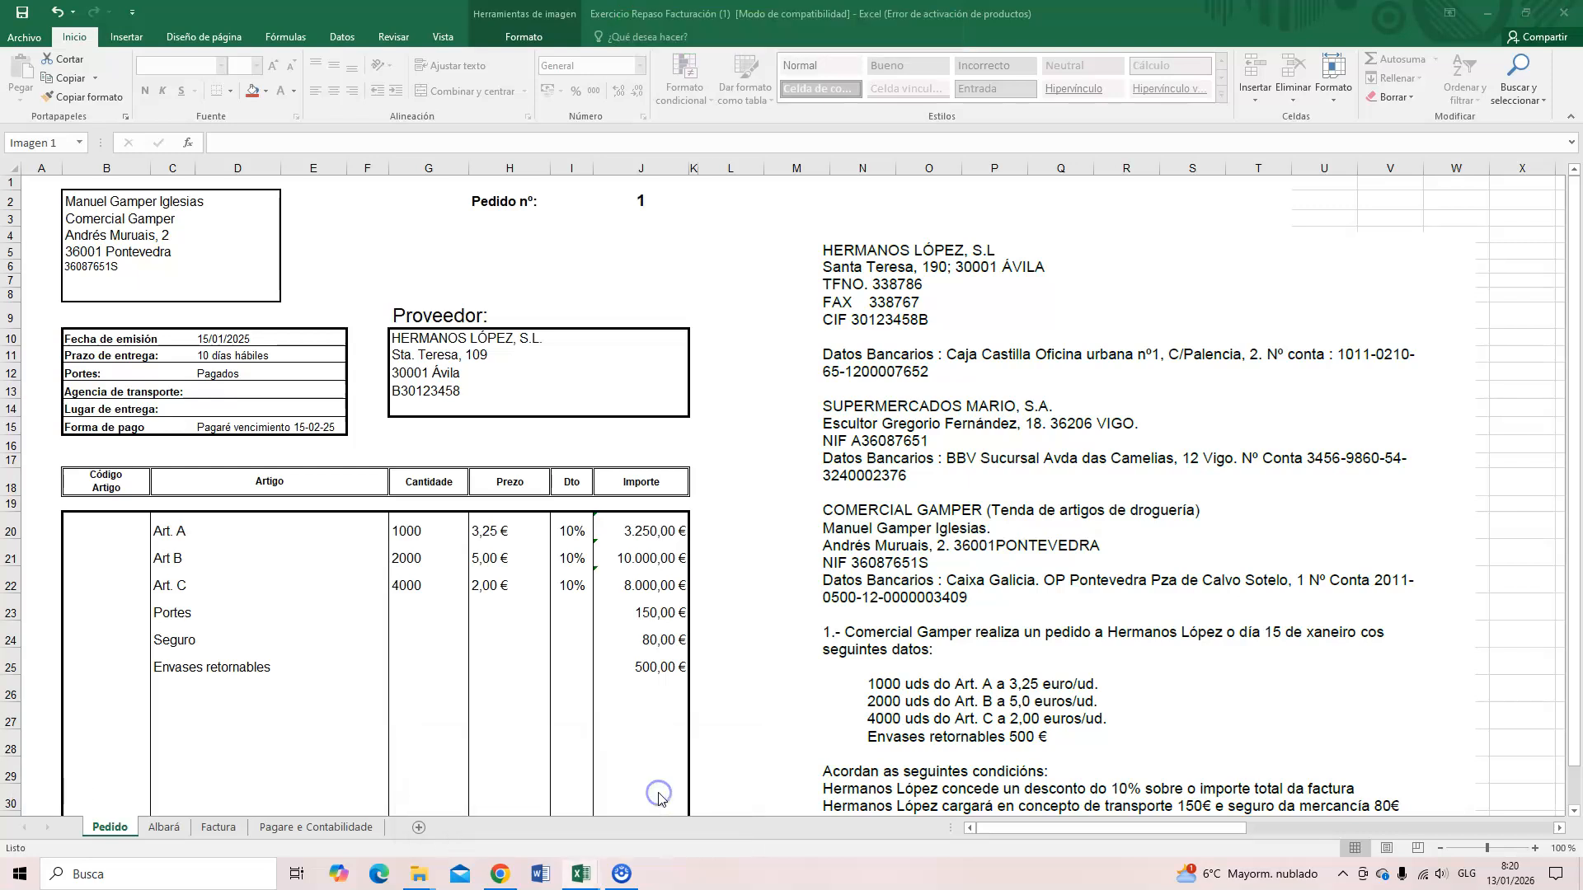
pyautogui.click(816, 247)
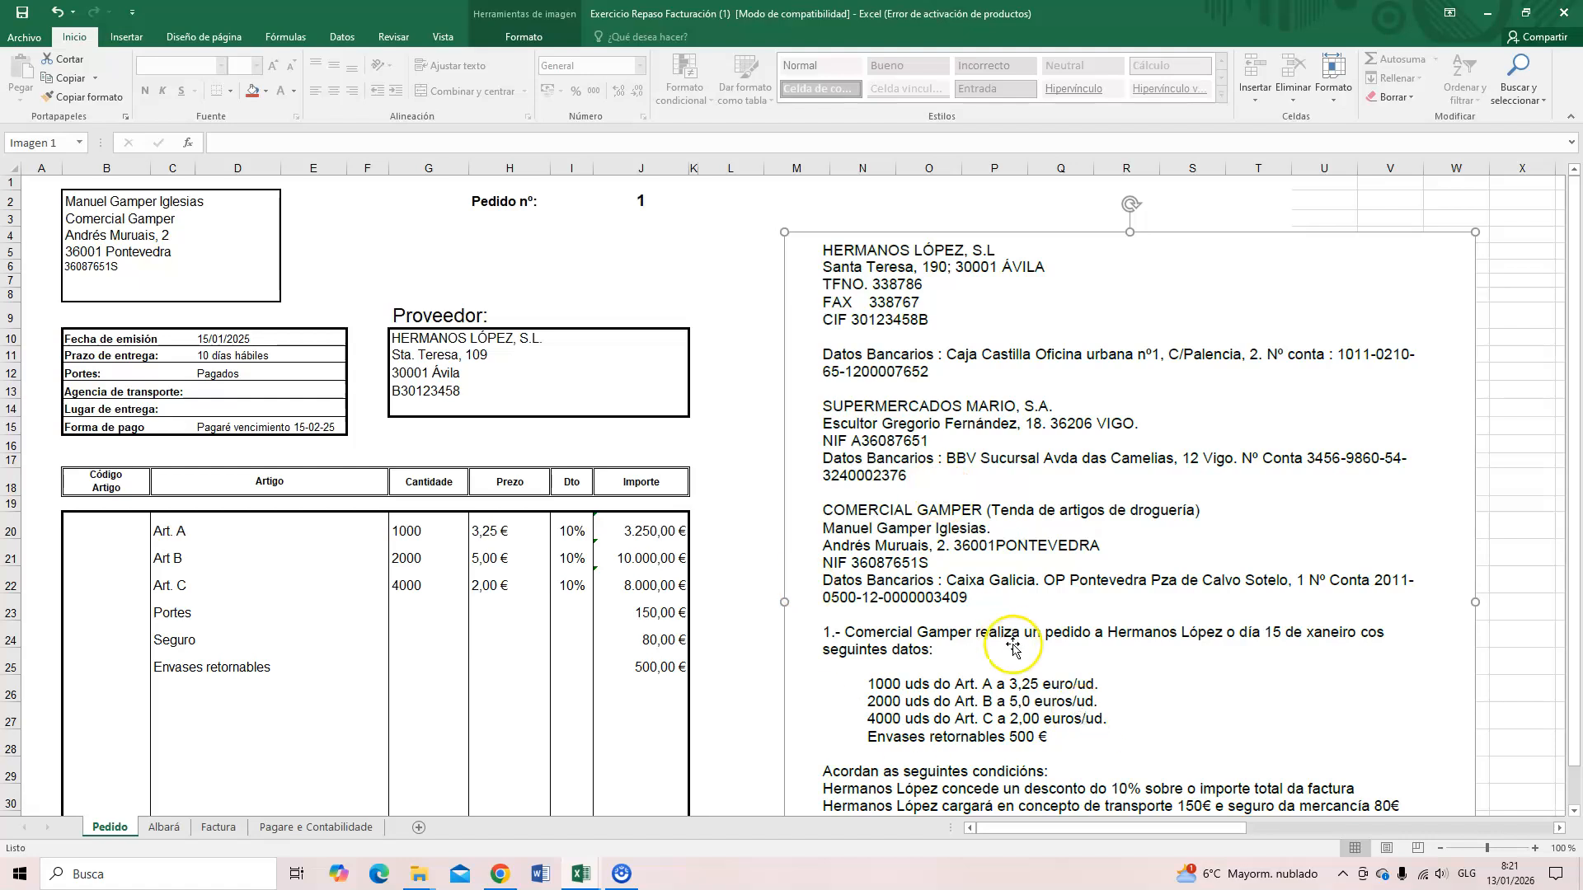
pyautogui.scroll(-2, 1013, 644)
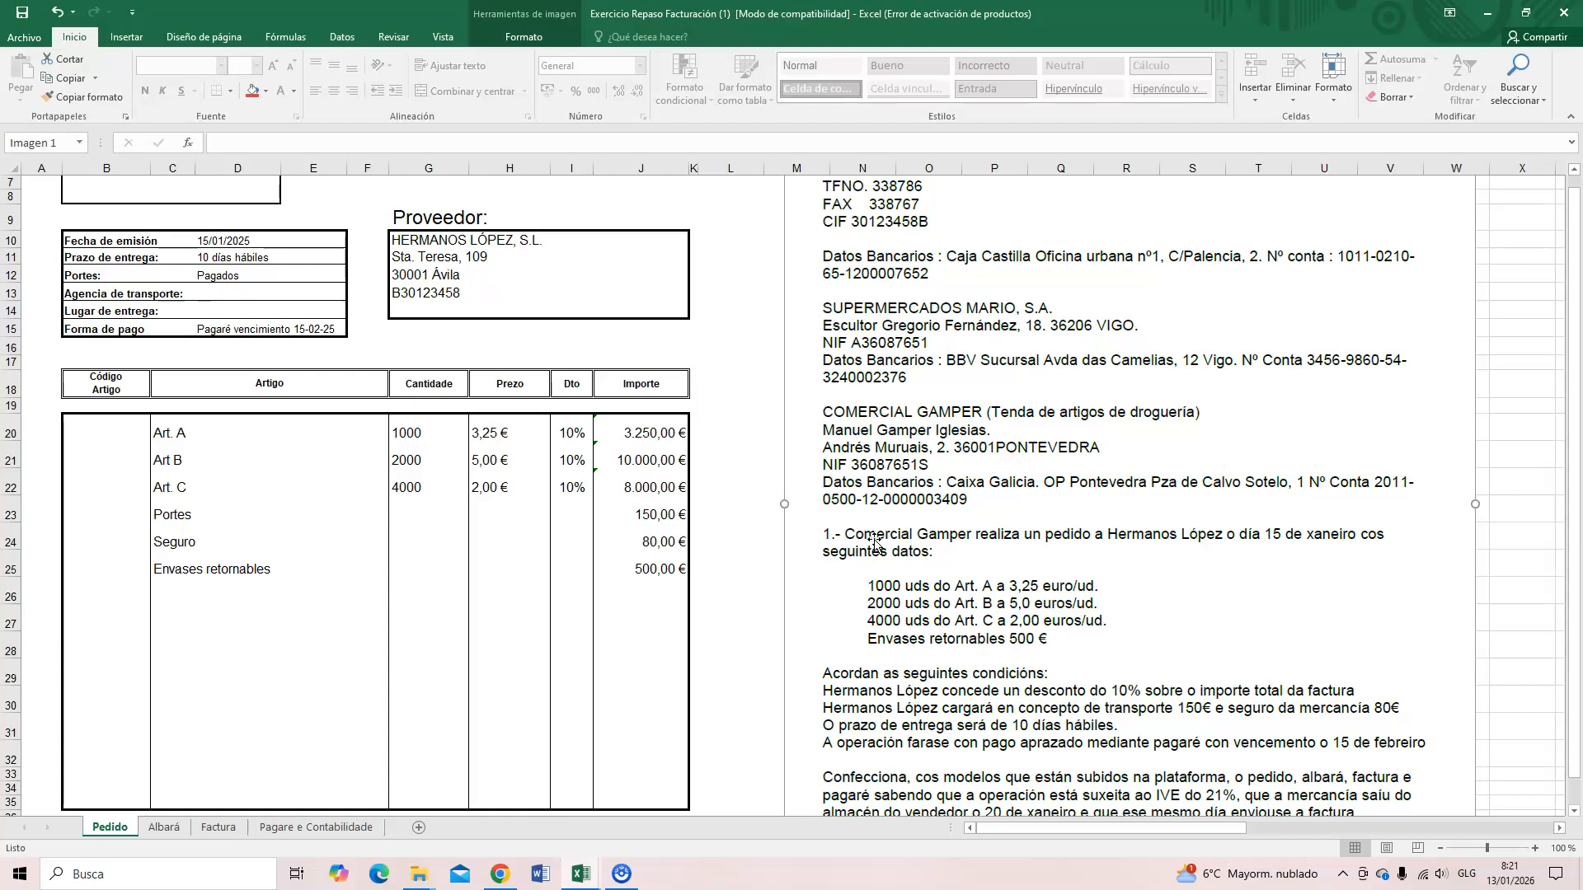
pyautogui.scroll(2, 335, 523)
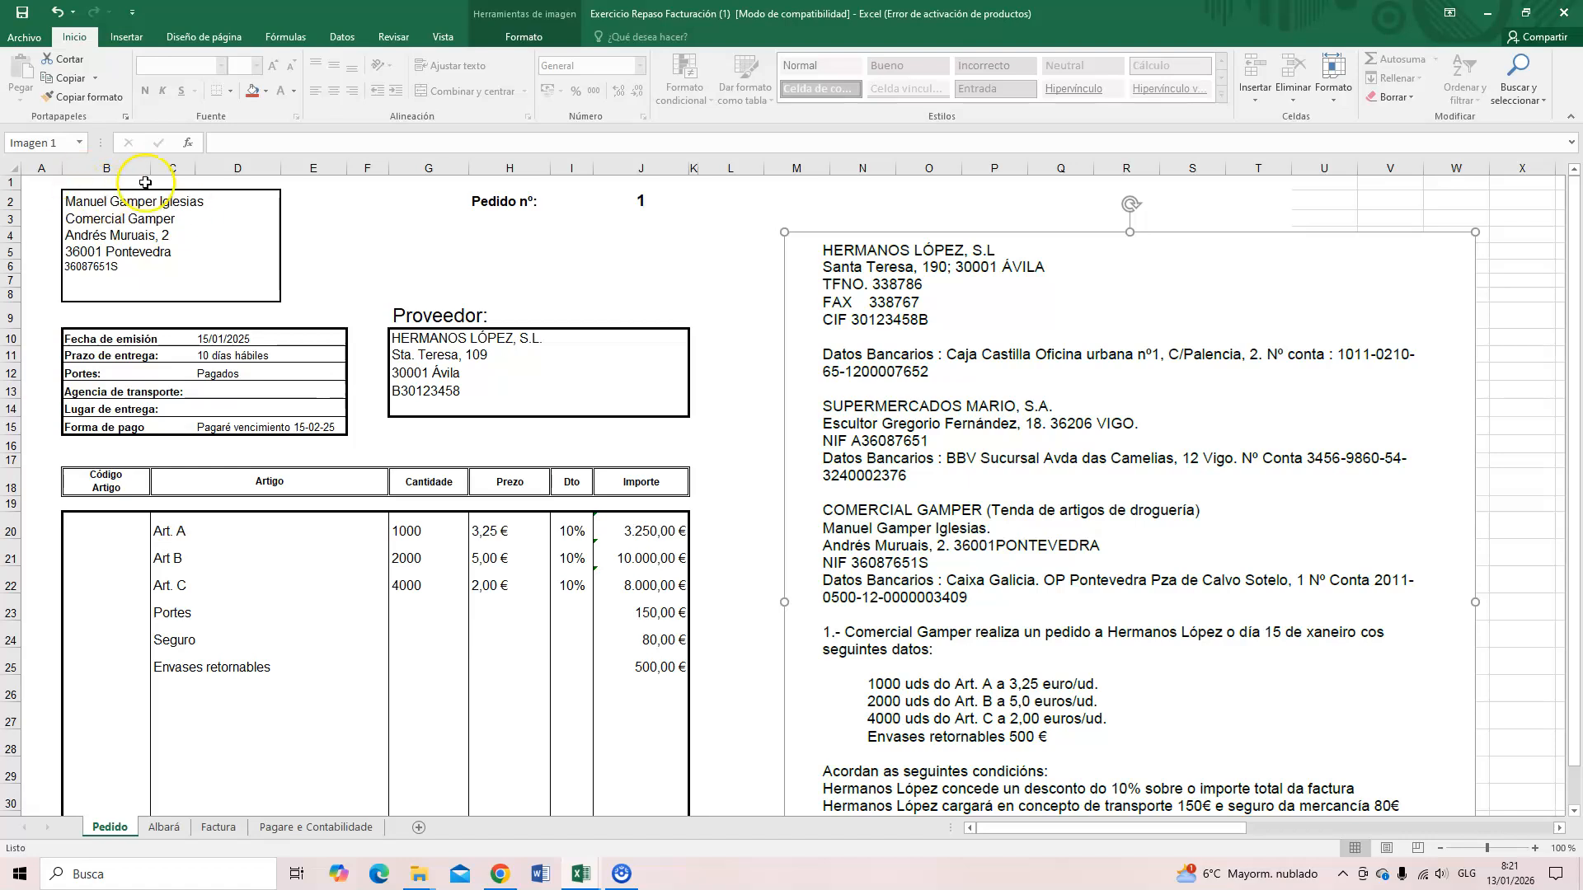
pyautogui.click(79, 210)
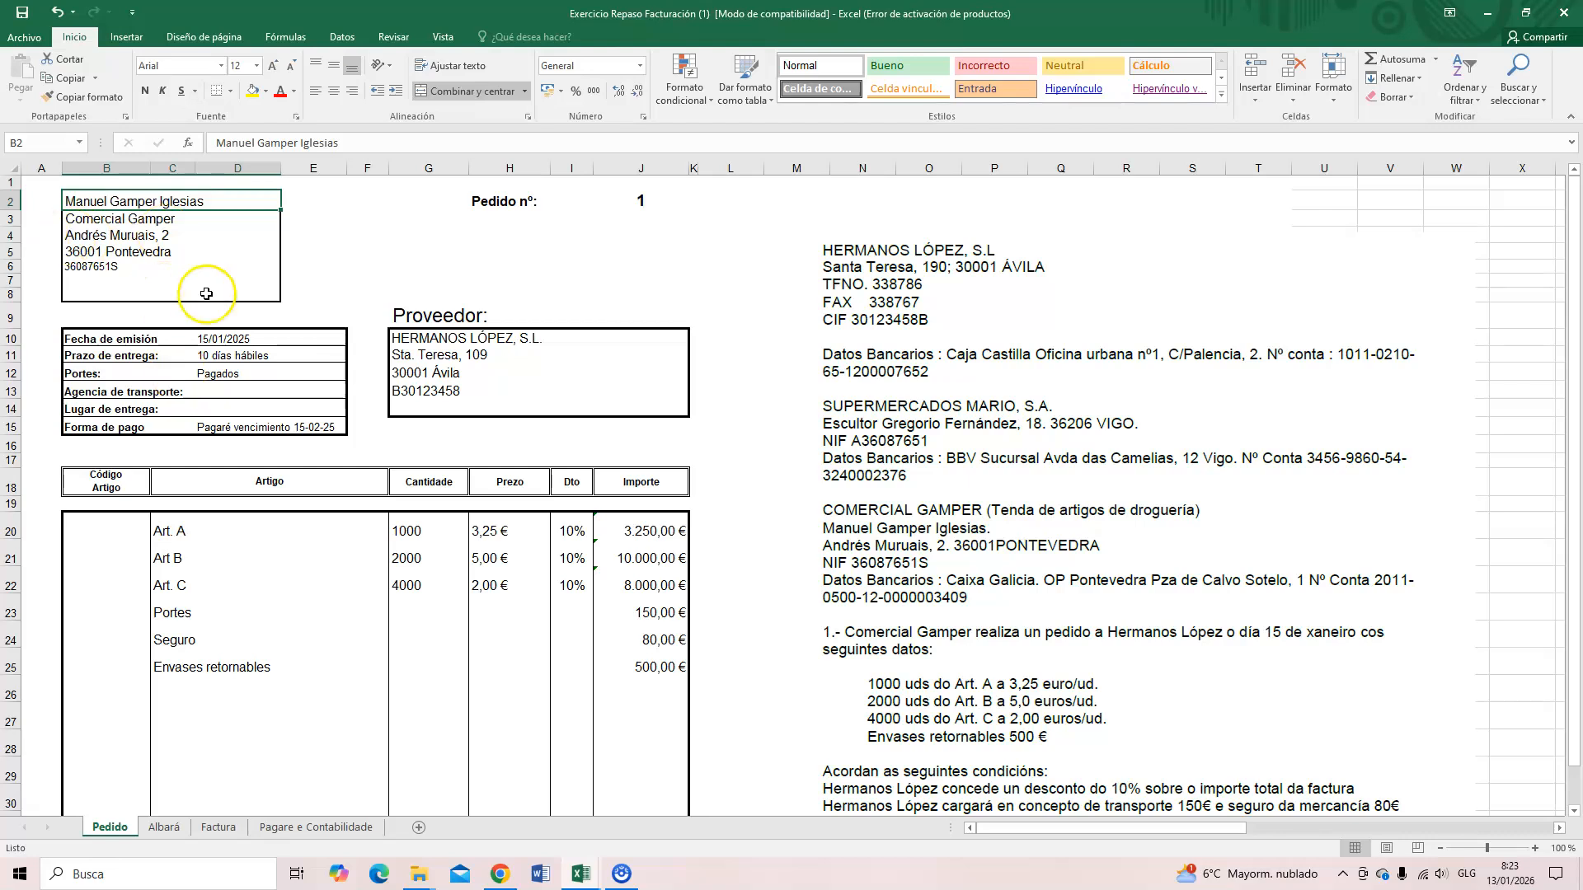
pyautogui.moveTo(1185, 875)
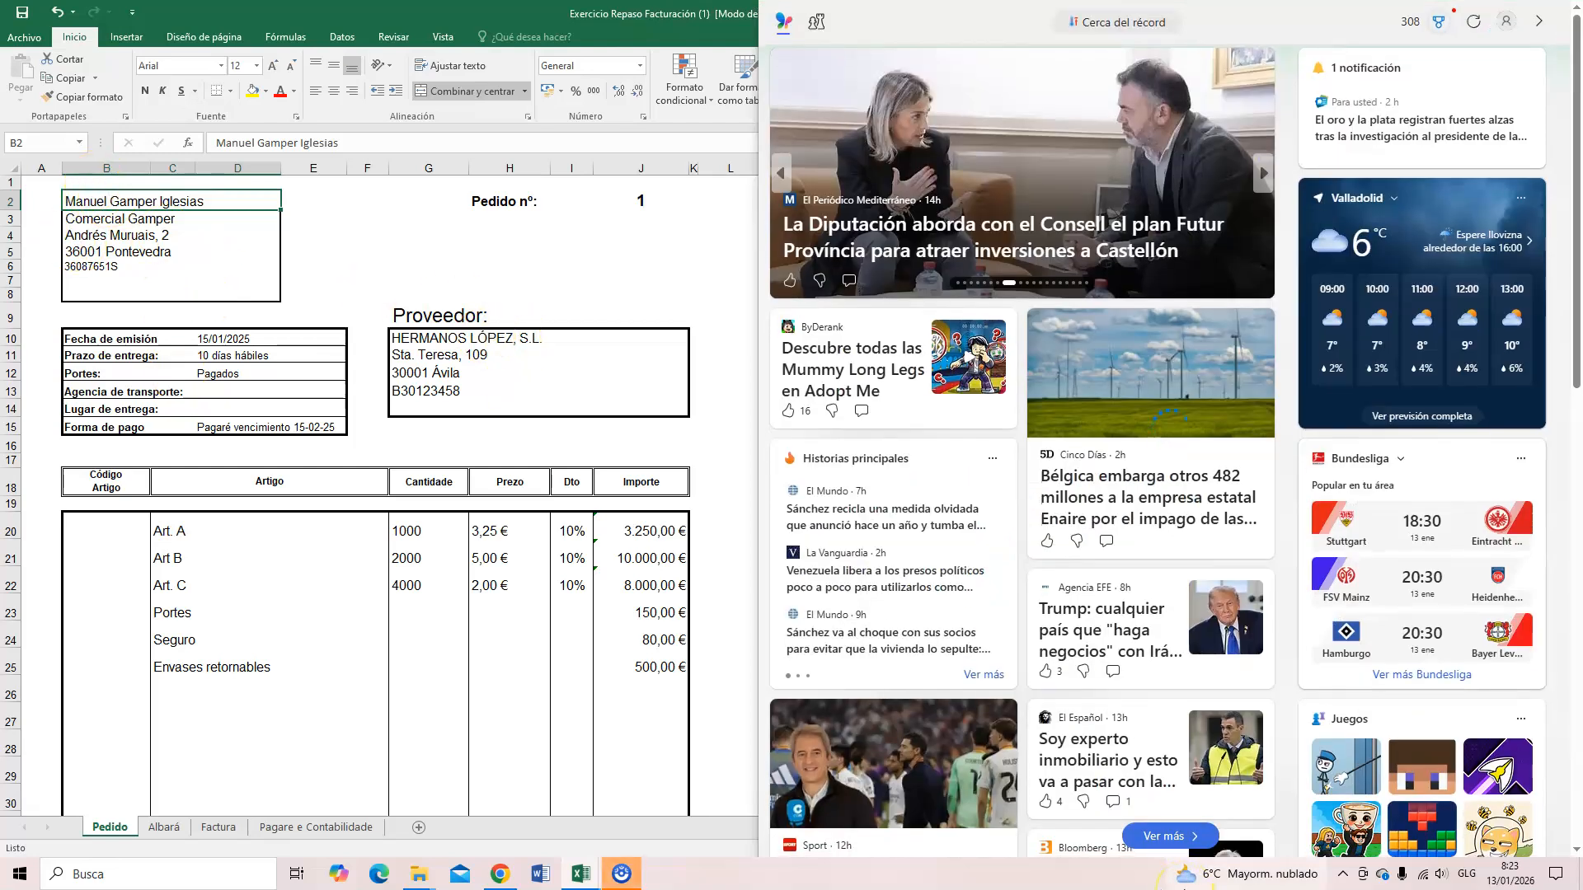
pyautogui.click(1539, 28)
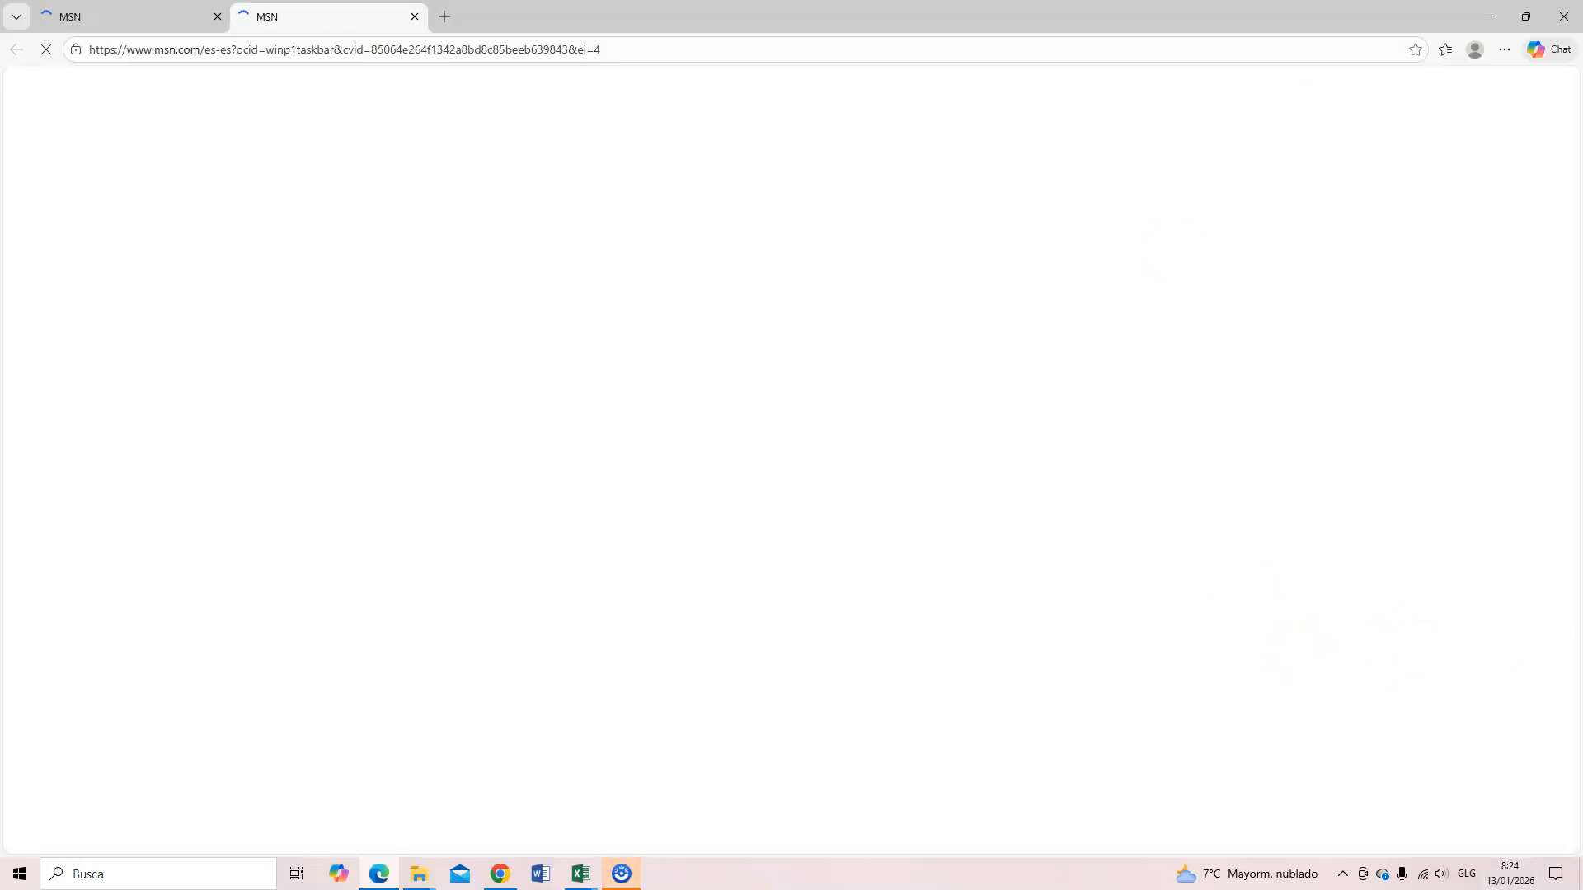
pyautogui.click(1489, 18)
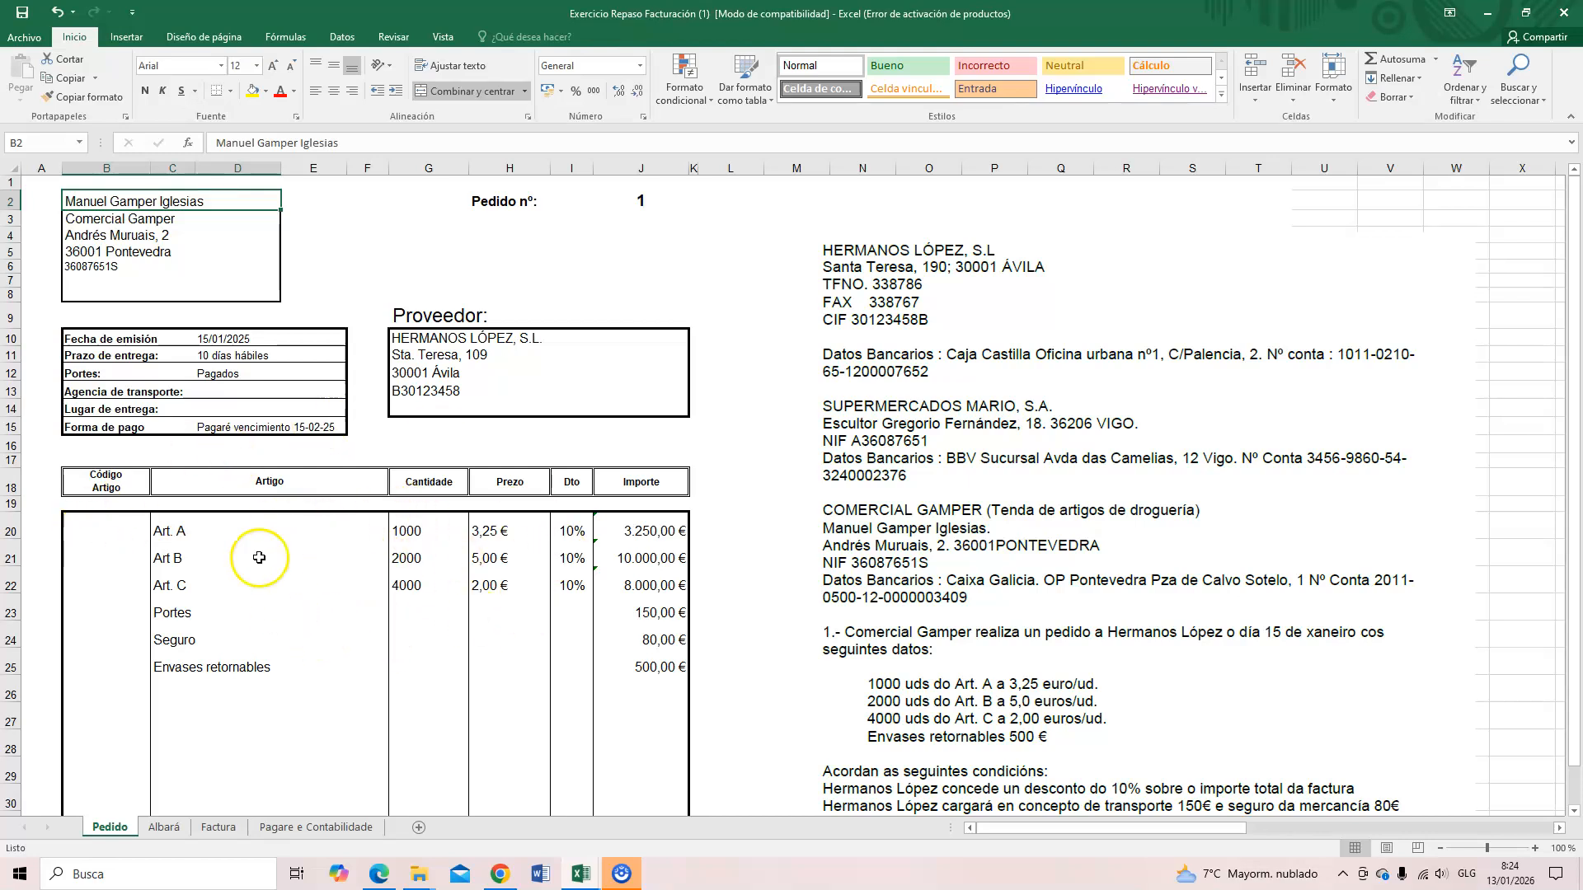
# Step: Examine the order's issue date, delivery term, payment method, unit prices and discounts on the Pedido sheet
pyautogui.click(227, 340)
pyautogui.click(233, 353)
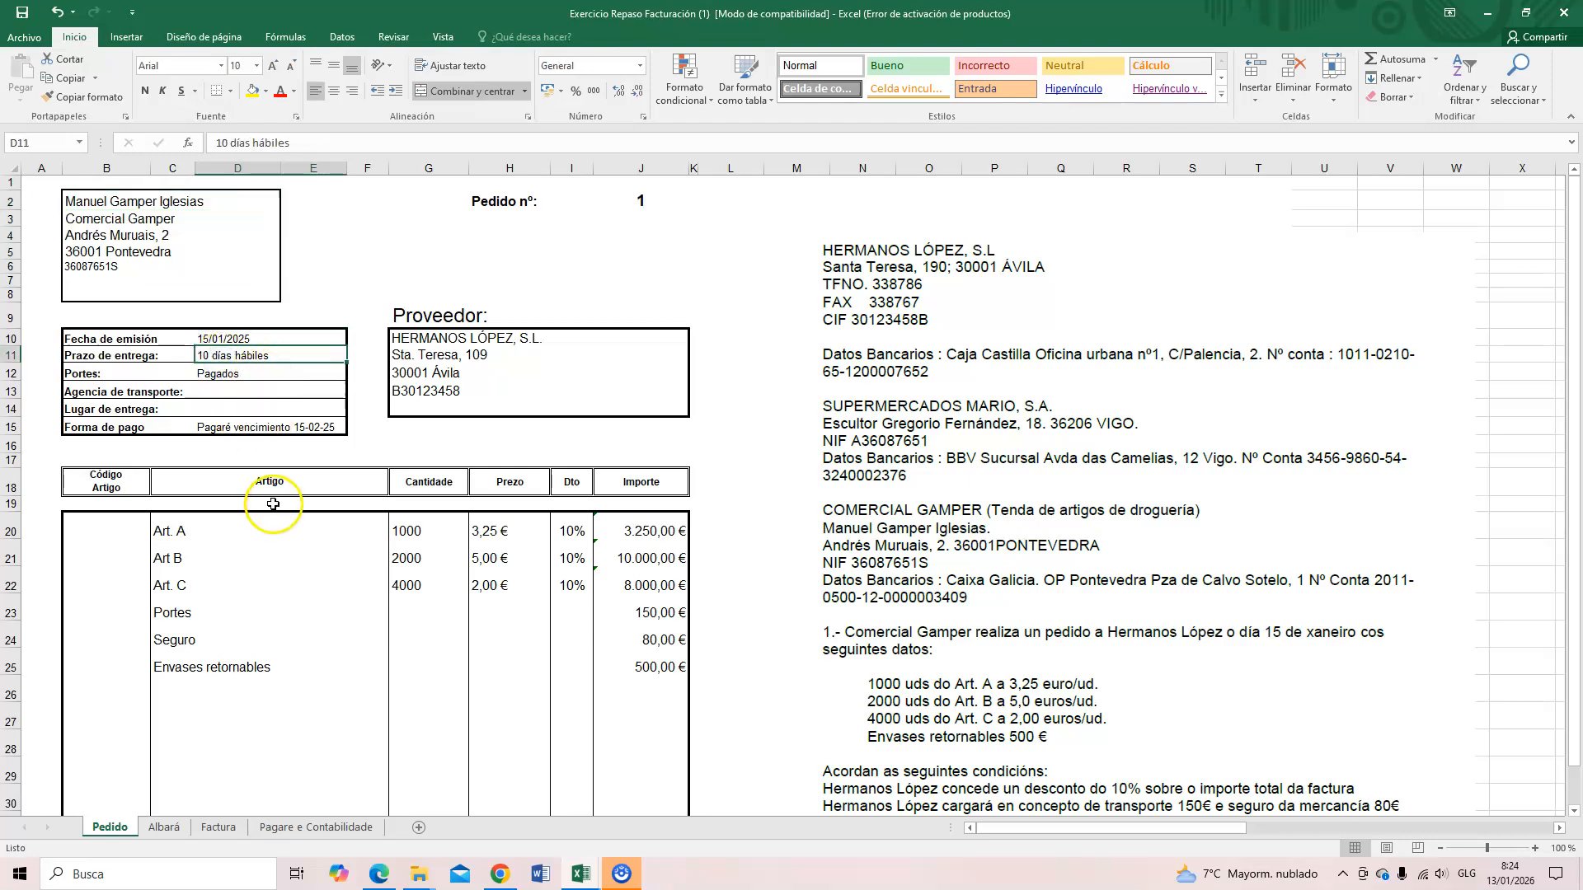
pyautogui.click(216, 428)
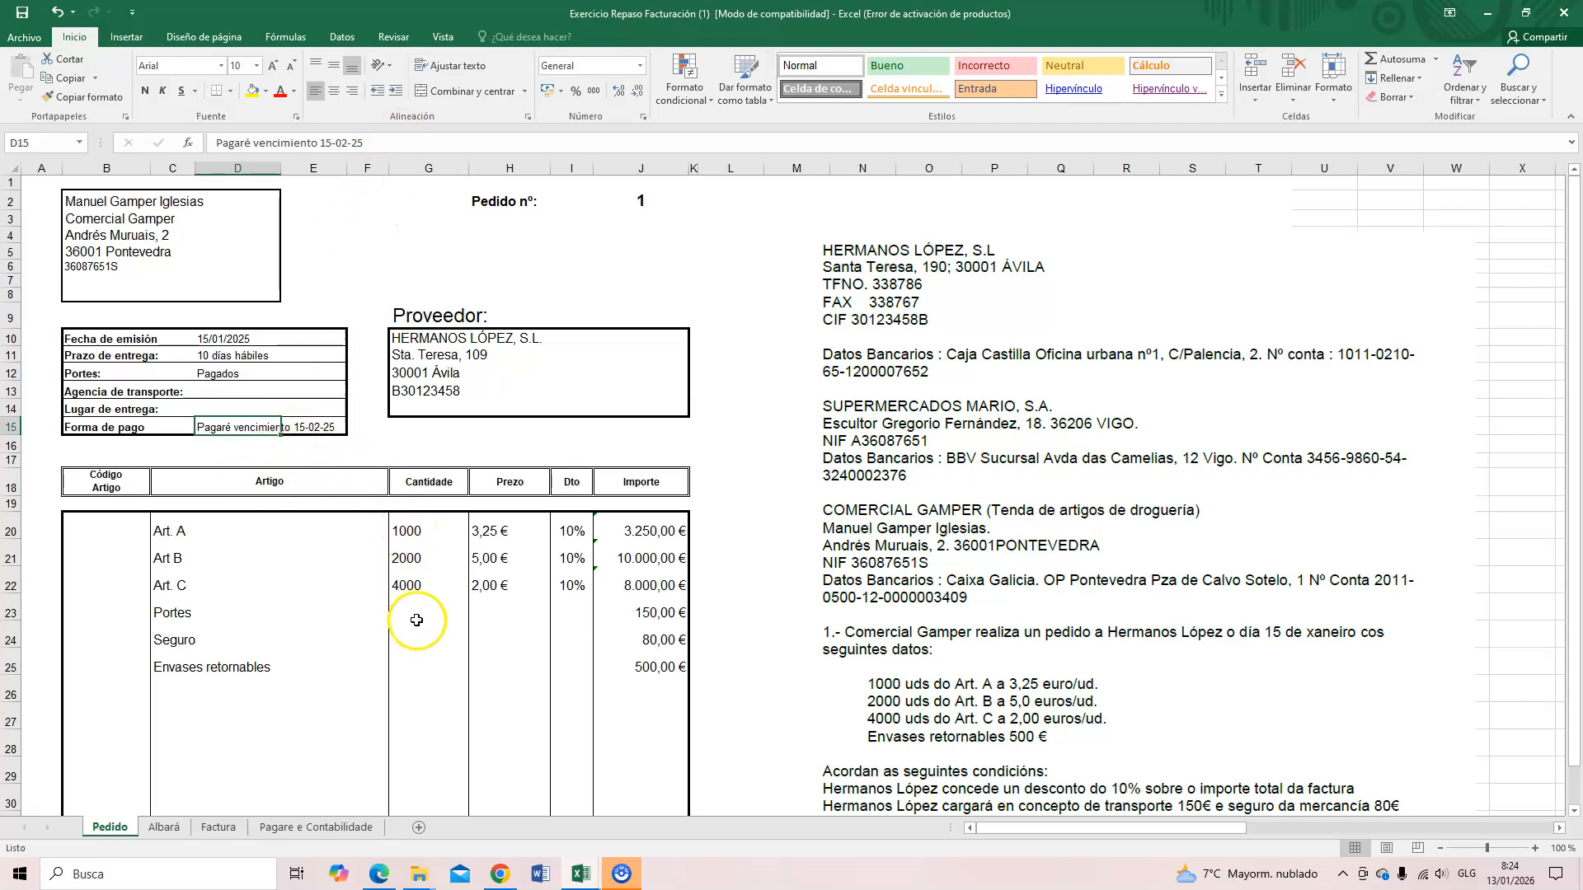
pyautogui.moveTo(487, 532); pyautogui.dragTo(499, 584)
pyautogui.moveTo(571, 532); pyautogui.dragTo(570, 610)
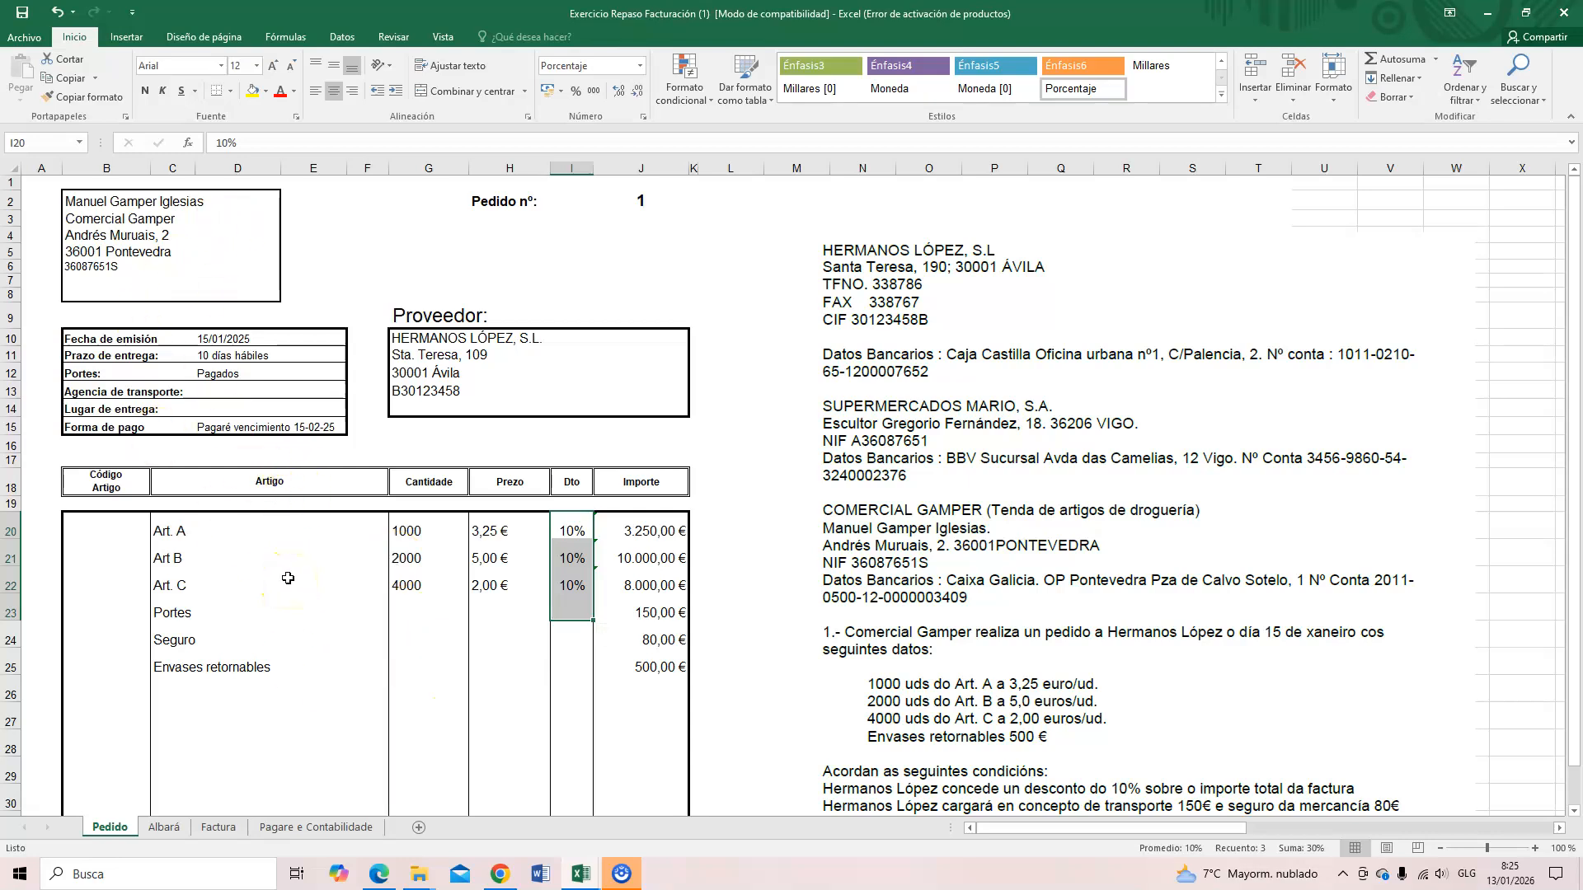
# Step: Examine the order's totals row from Importe Bruto to Total Pedido alongside its article lines and the agreed conditions
pyautogui.scroll(-1, 499, 568)
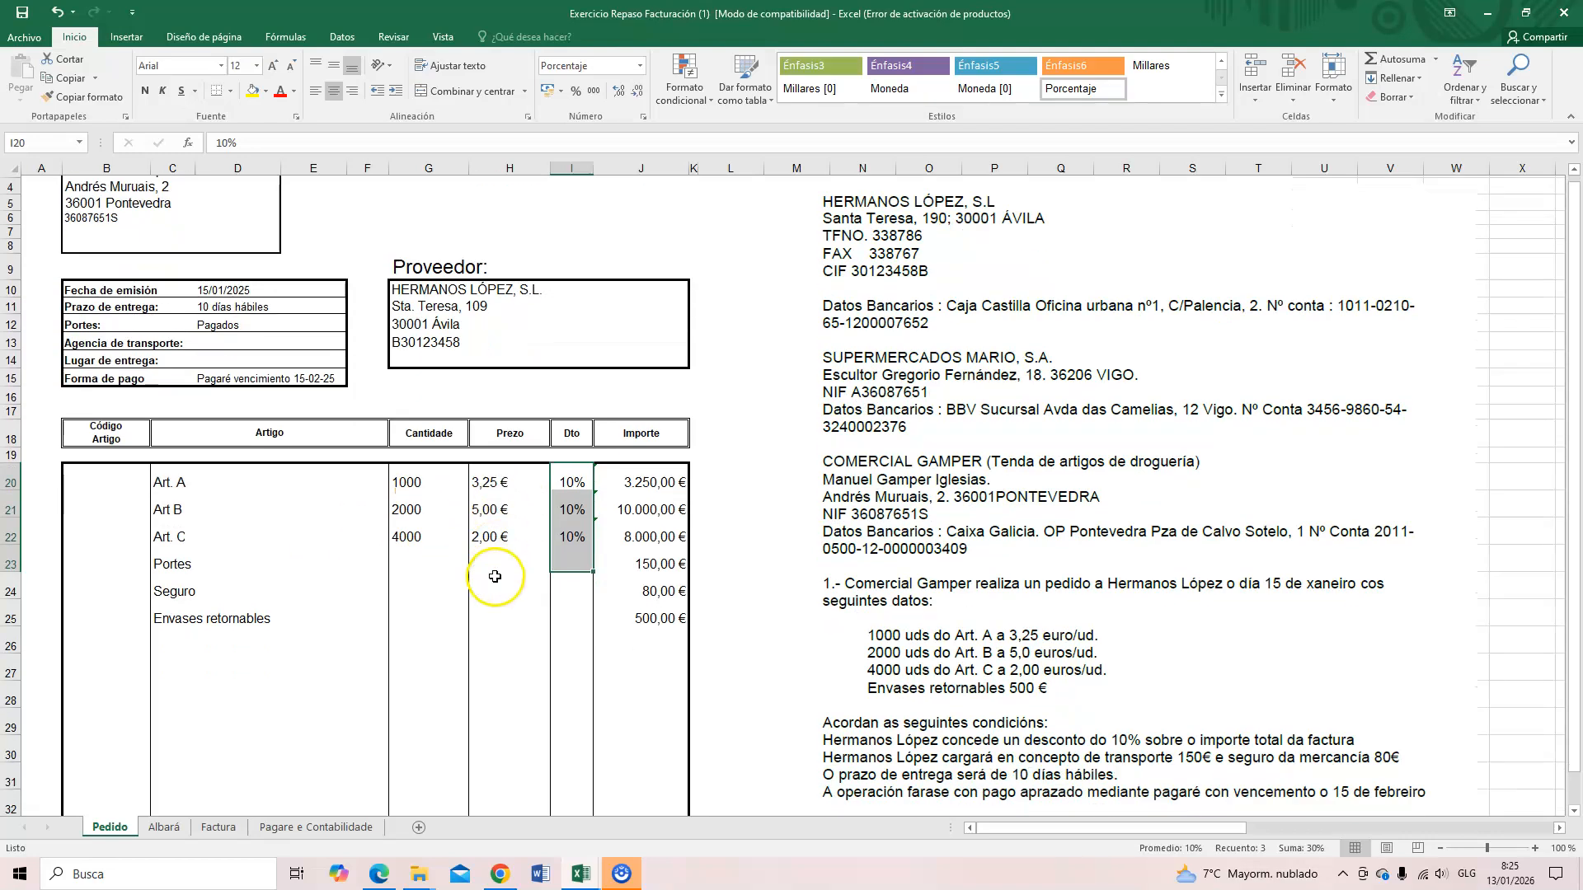
pyautogui.scroll(-4, 489, 464)
pyautogui.moveTo(184, 699); pyautogui.dragTo(635, 708)
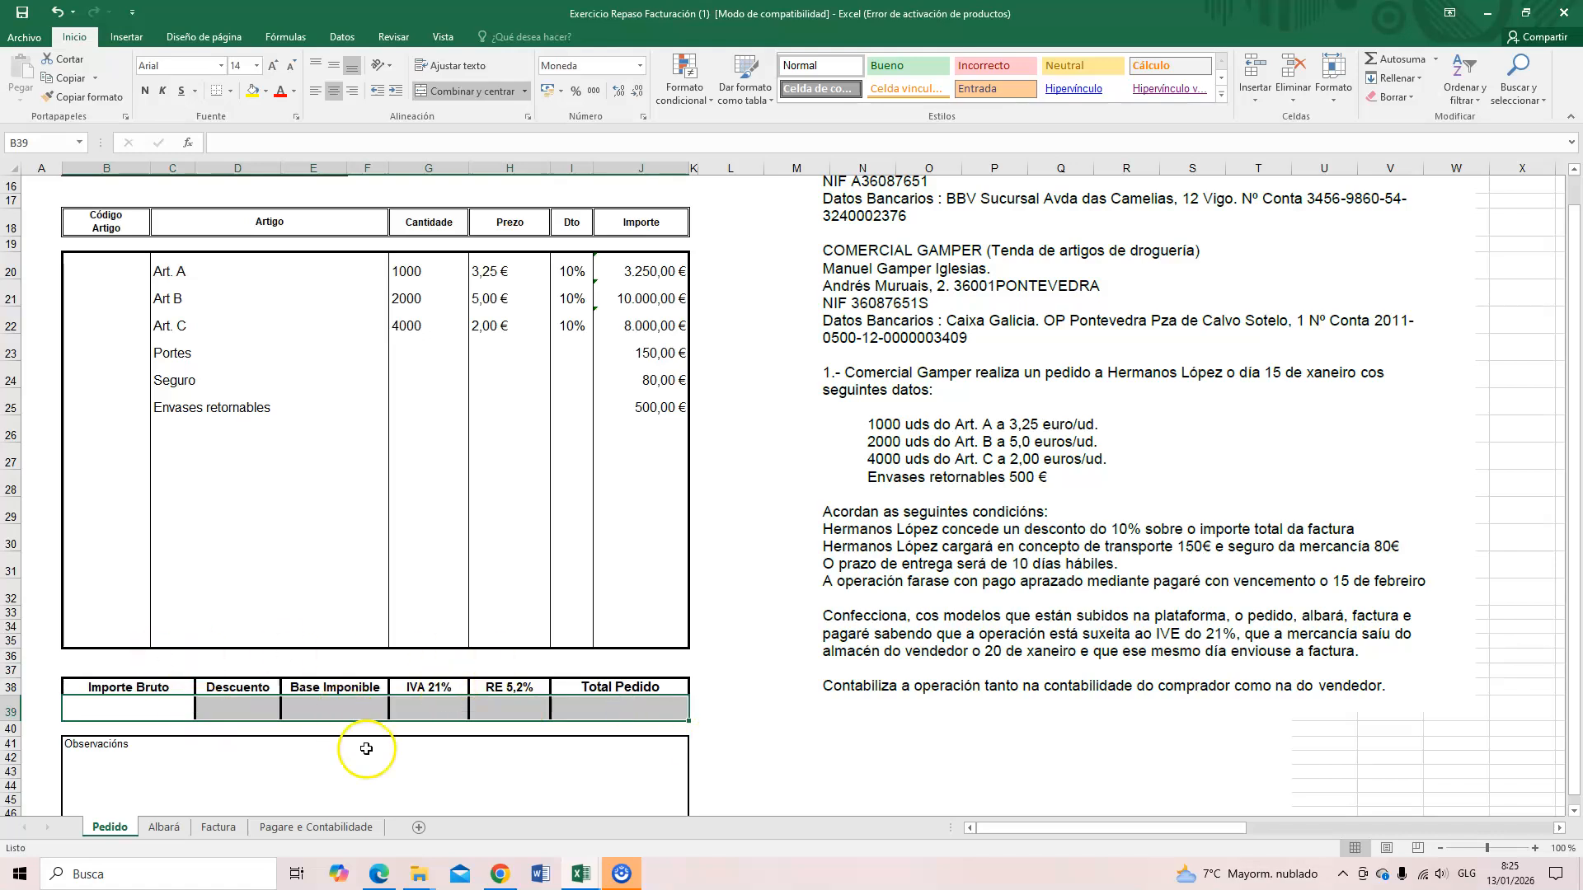
pyautogui.scroll(3, 389, 674)
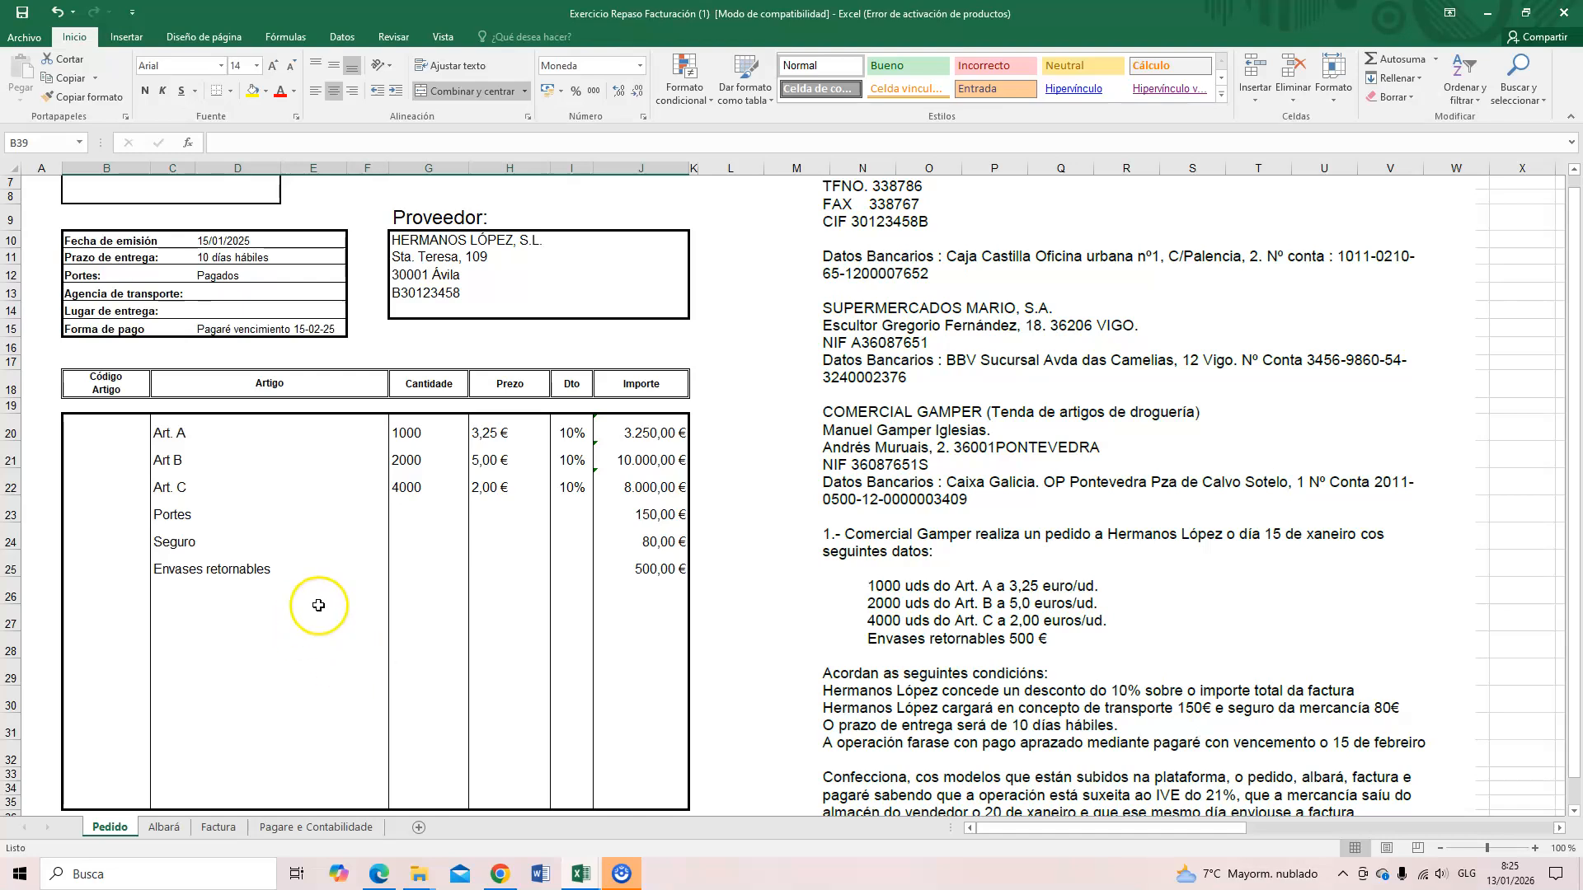
pyautogui.scroll(-2, 286, 666)
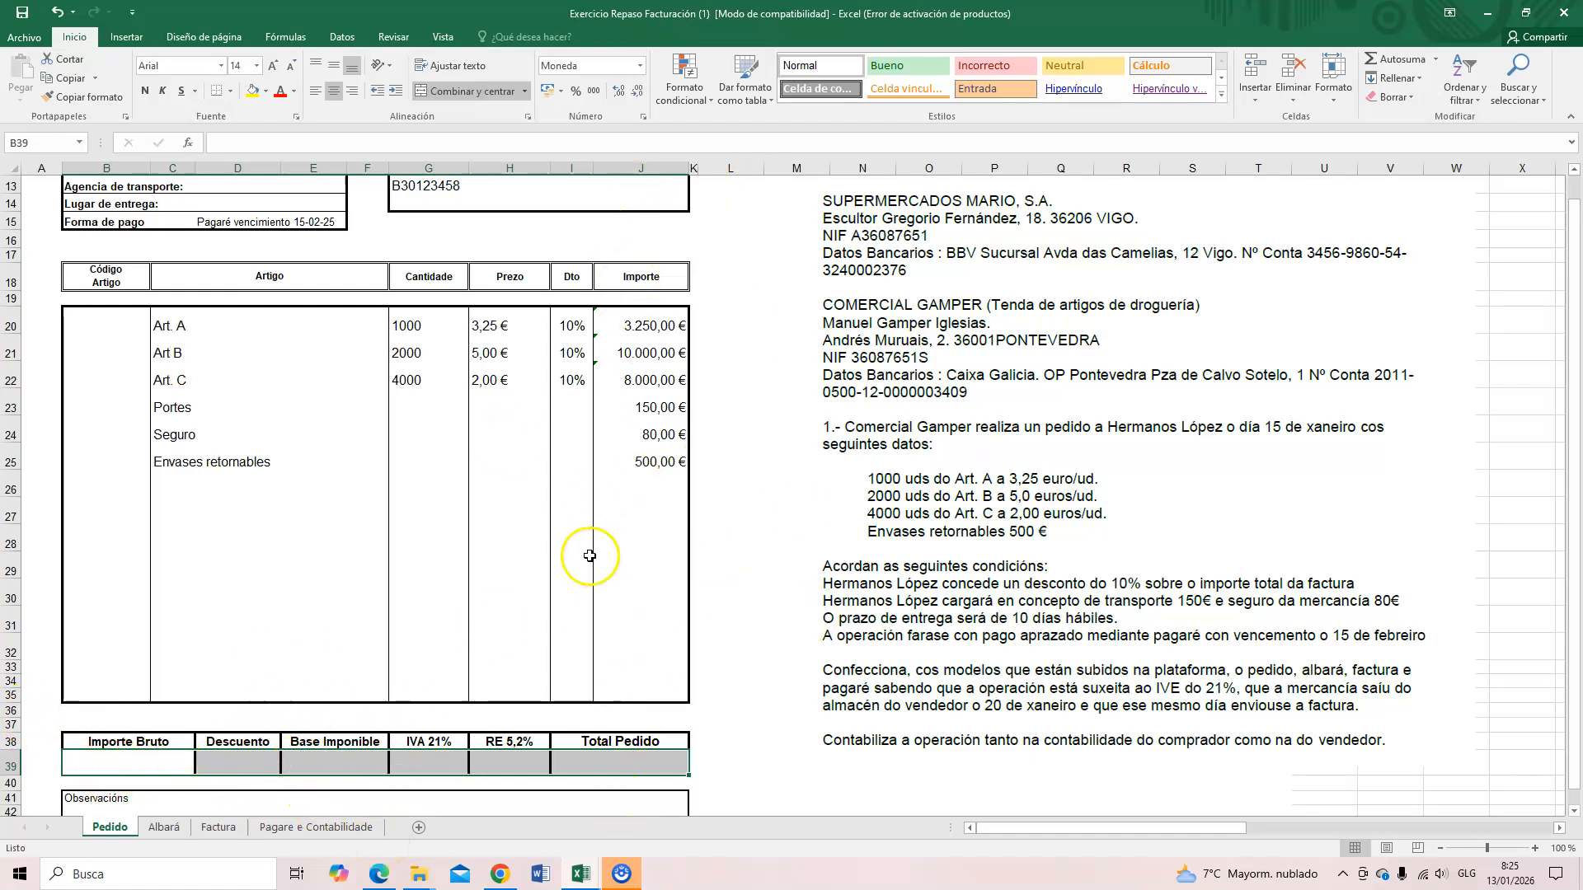
pyautogui.scroll(-3, 530, 532)
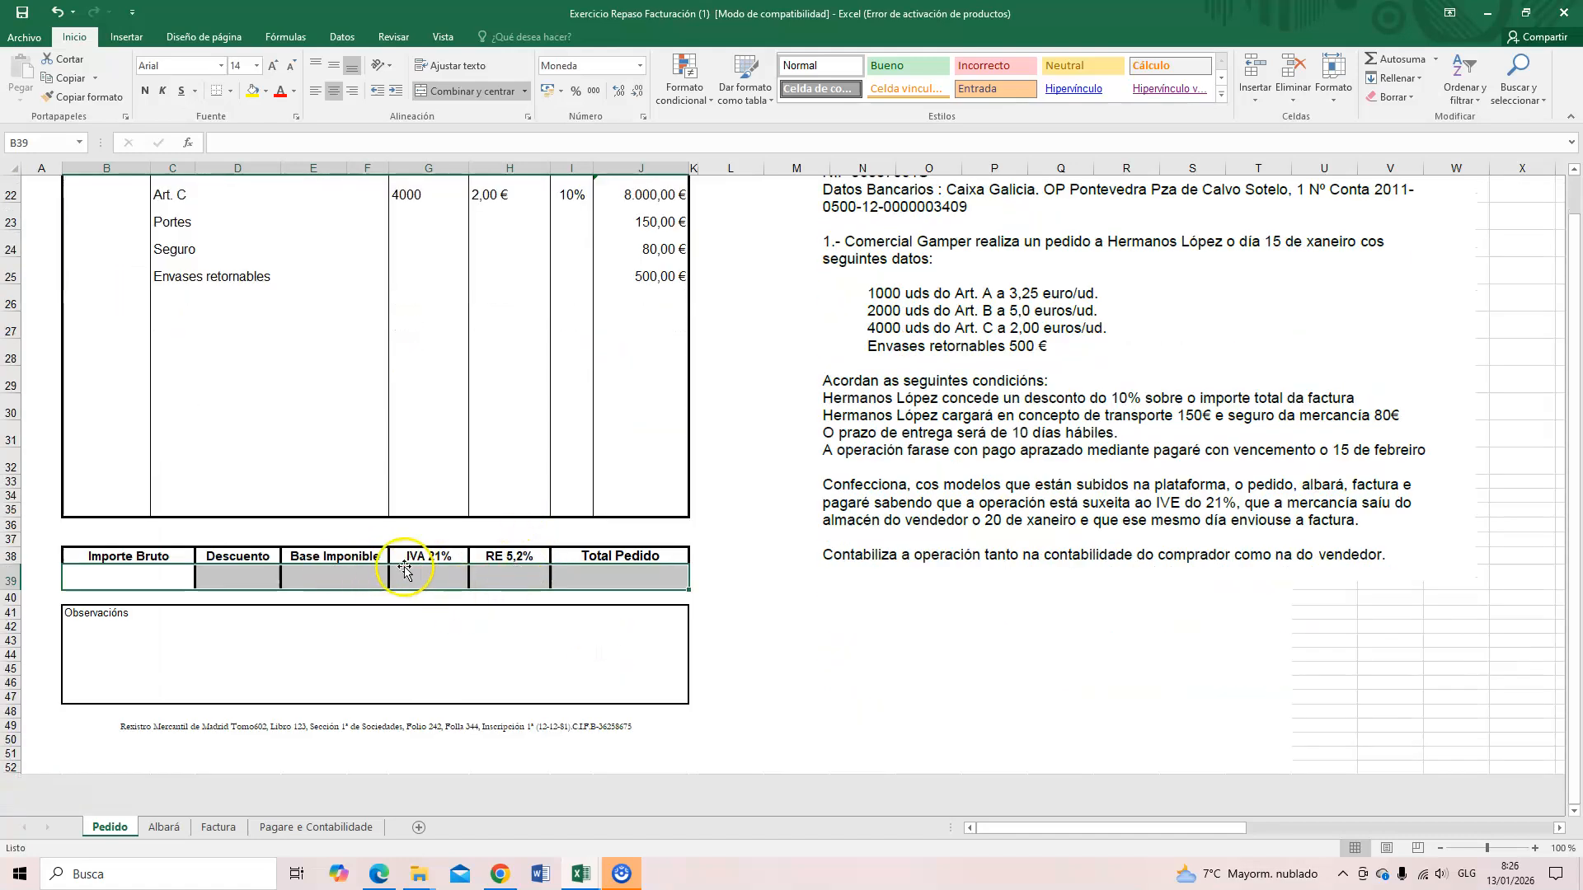
pyautogui.scroll(2, 404, 572)
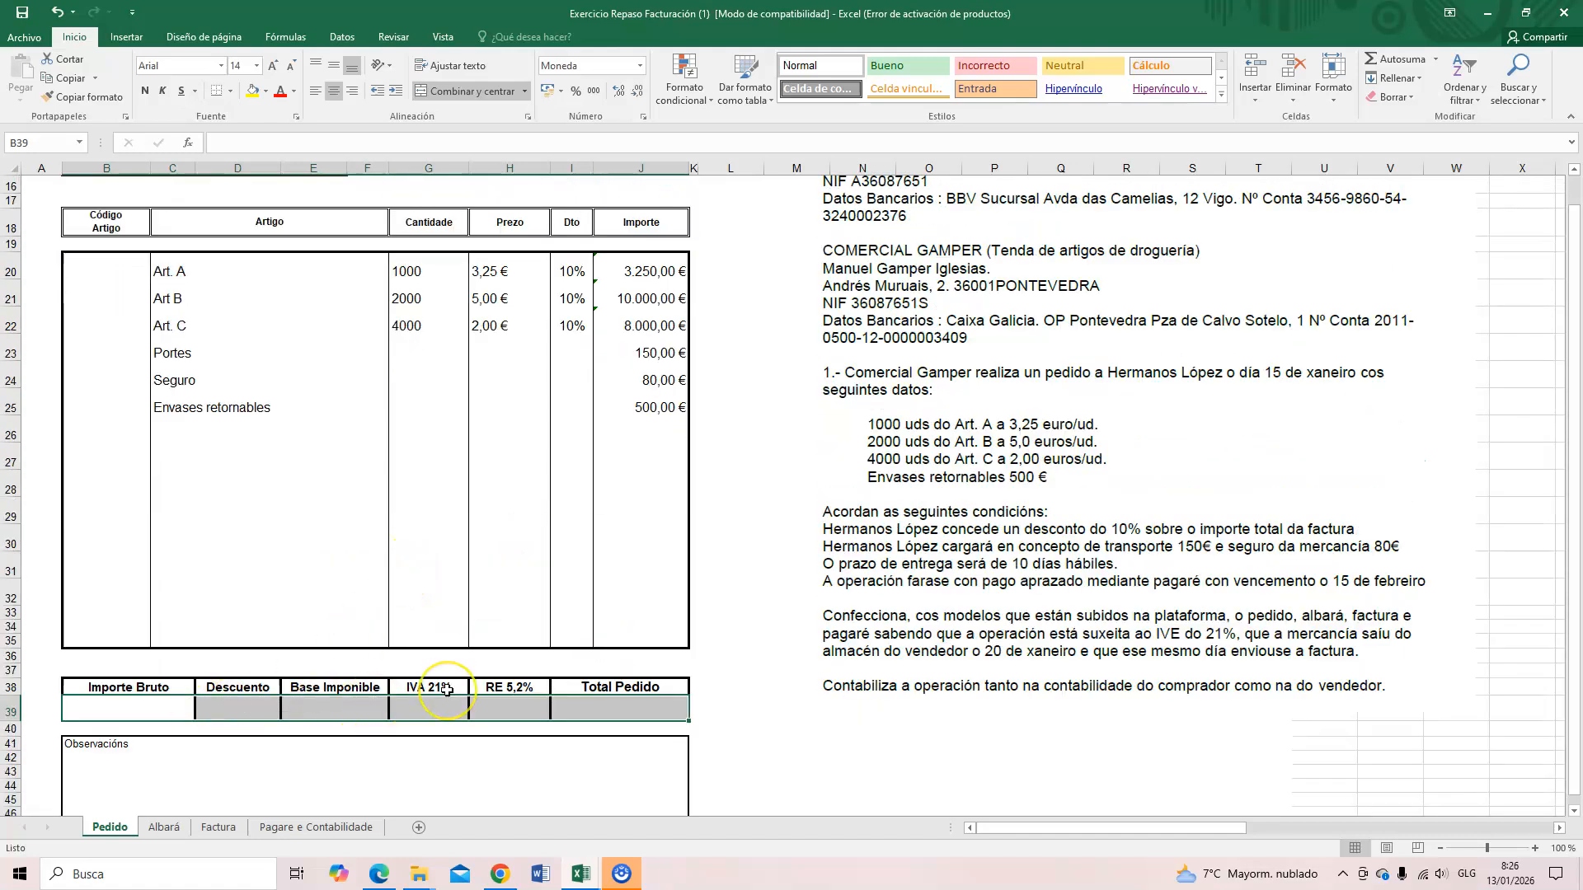
pyautogui.scroll(1, 415, 606)
pyautogui.scroll(5, 414, 606)
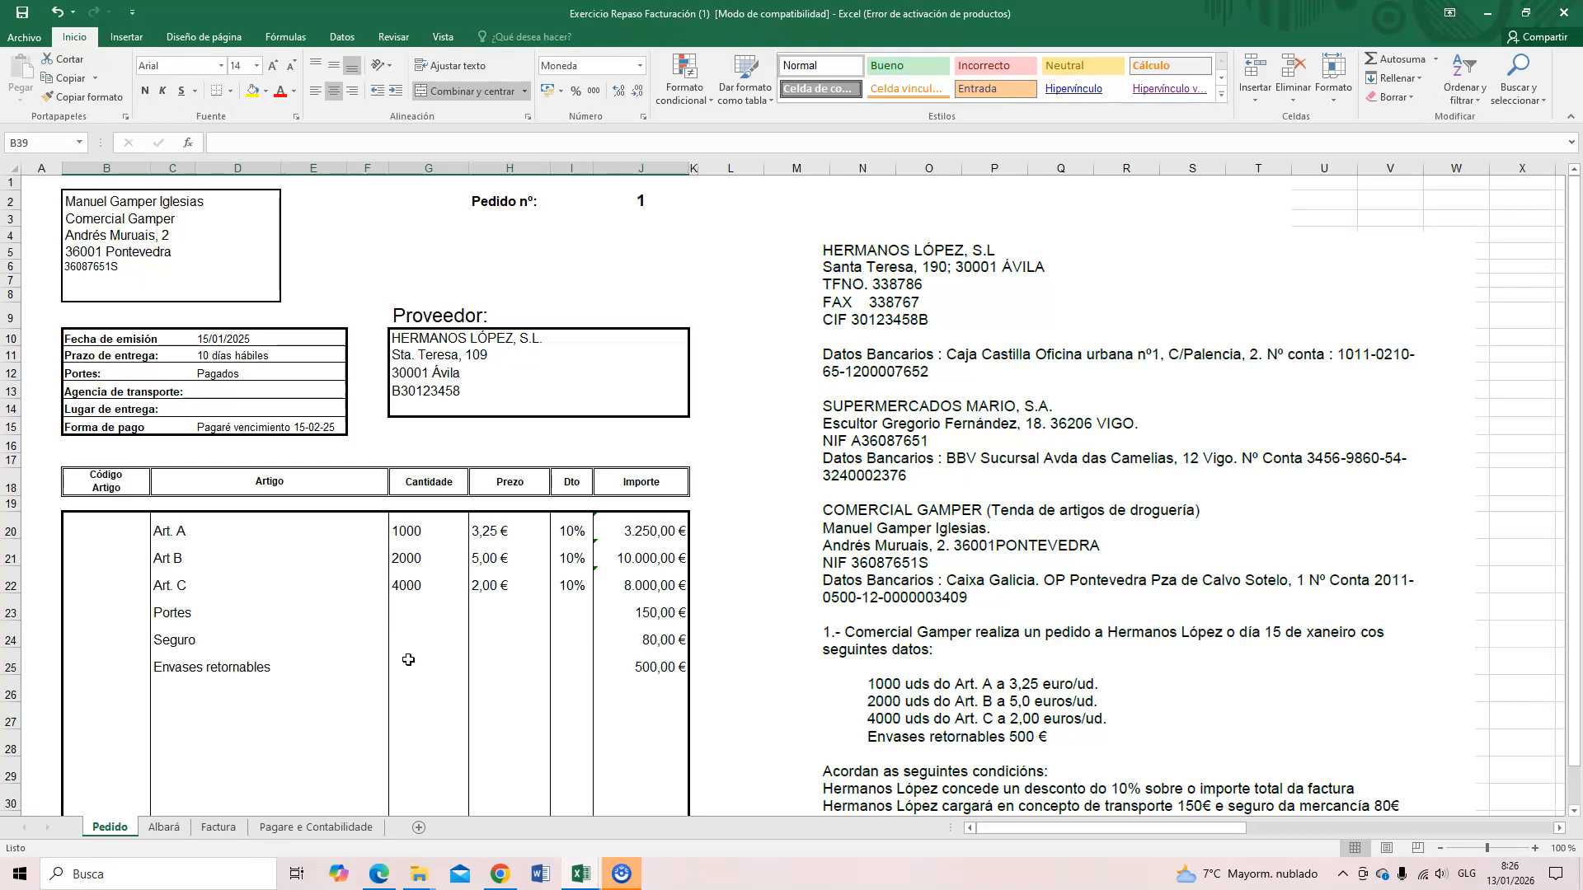
pyautogui.scroll(-3, 408, 660)
# Step: Open the Albará sheet and review the delivery note's supplier, client, article lines and totals from Importe Bruto to Total Albarán
pyautogui.click(164, 827)
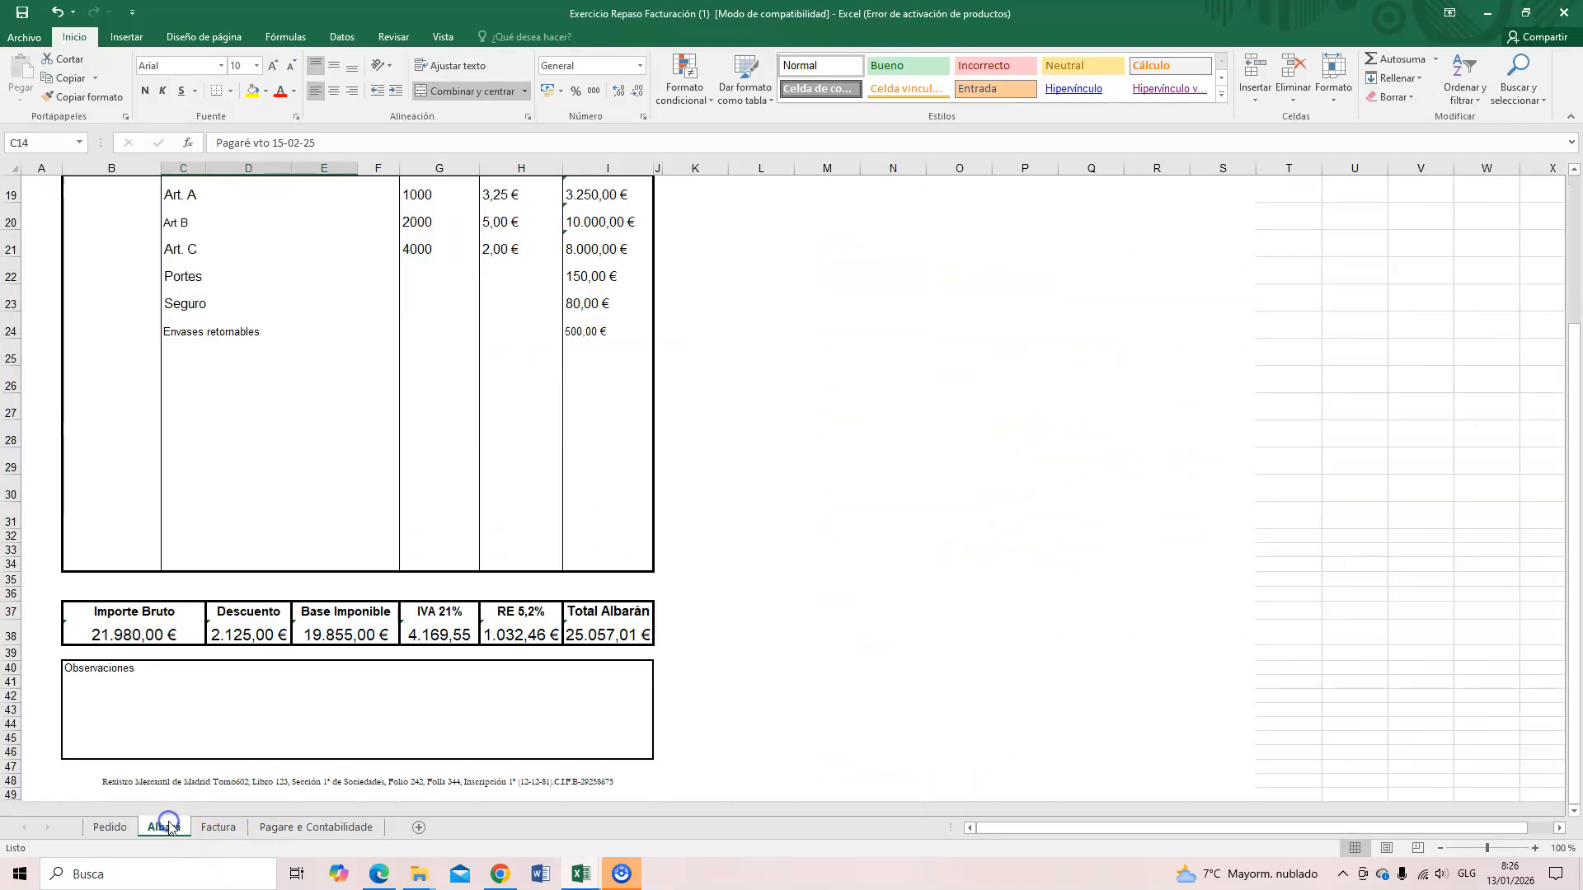
pyautogui.scroll(6, 495, 527)
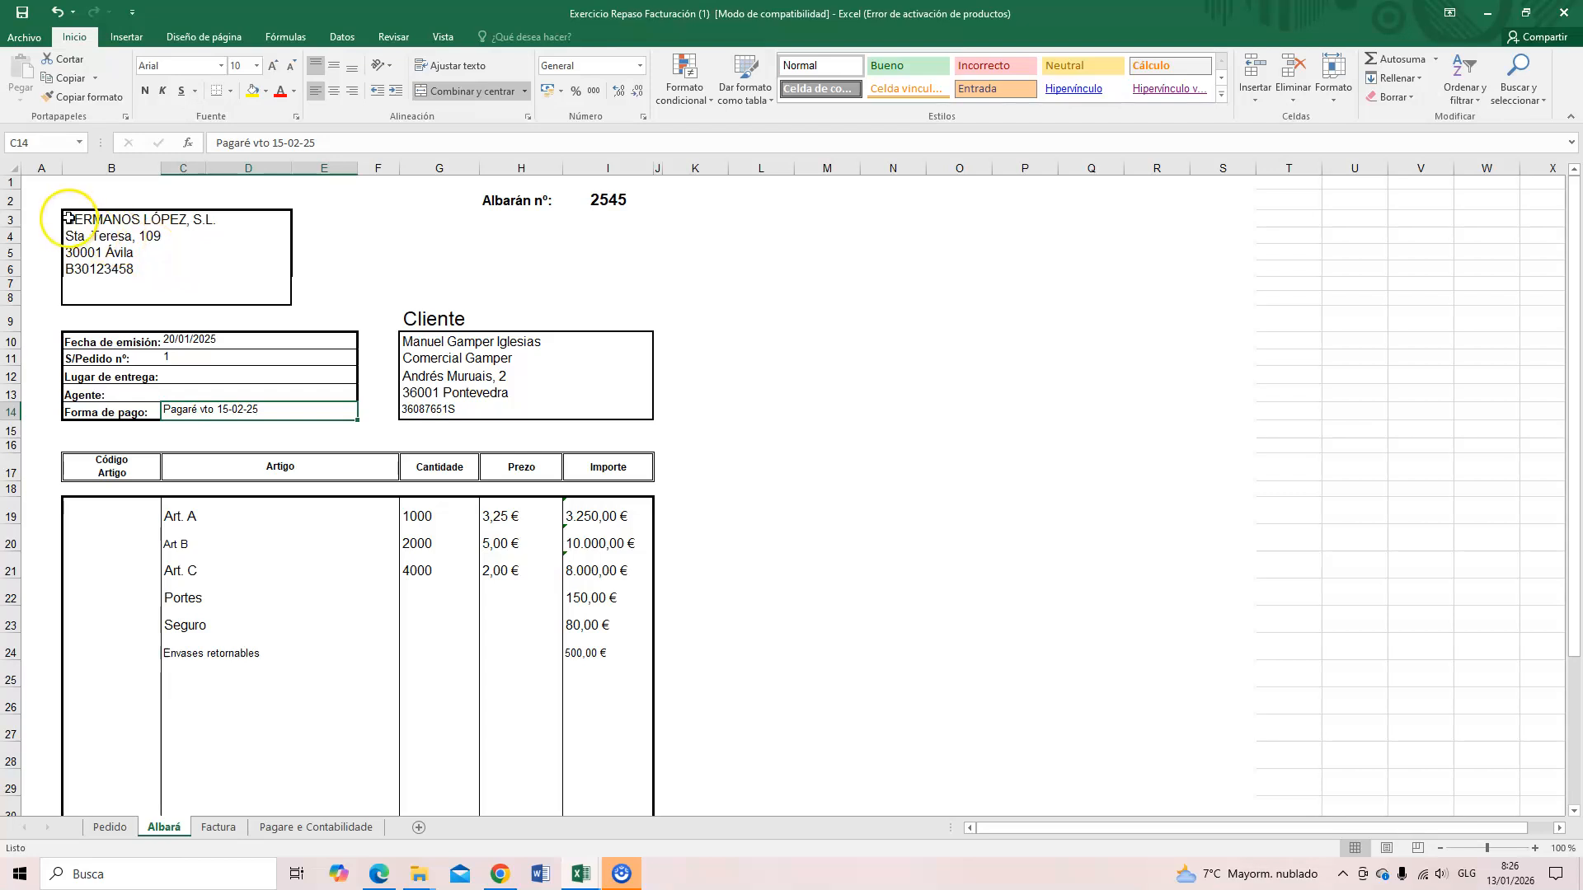
pyautogui.click(180, 222)
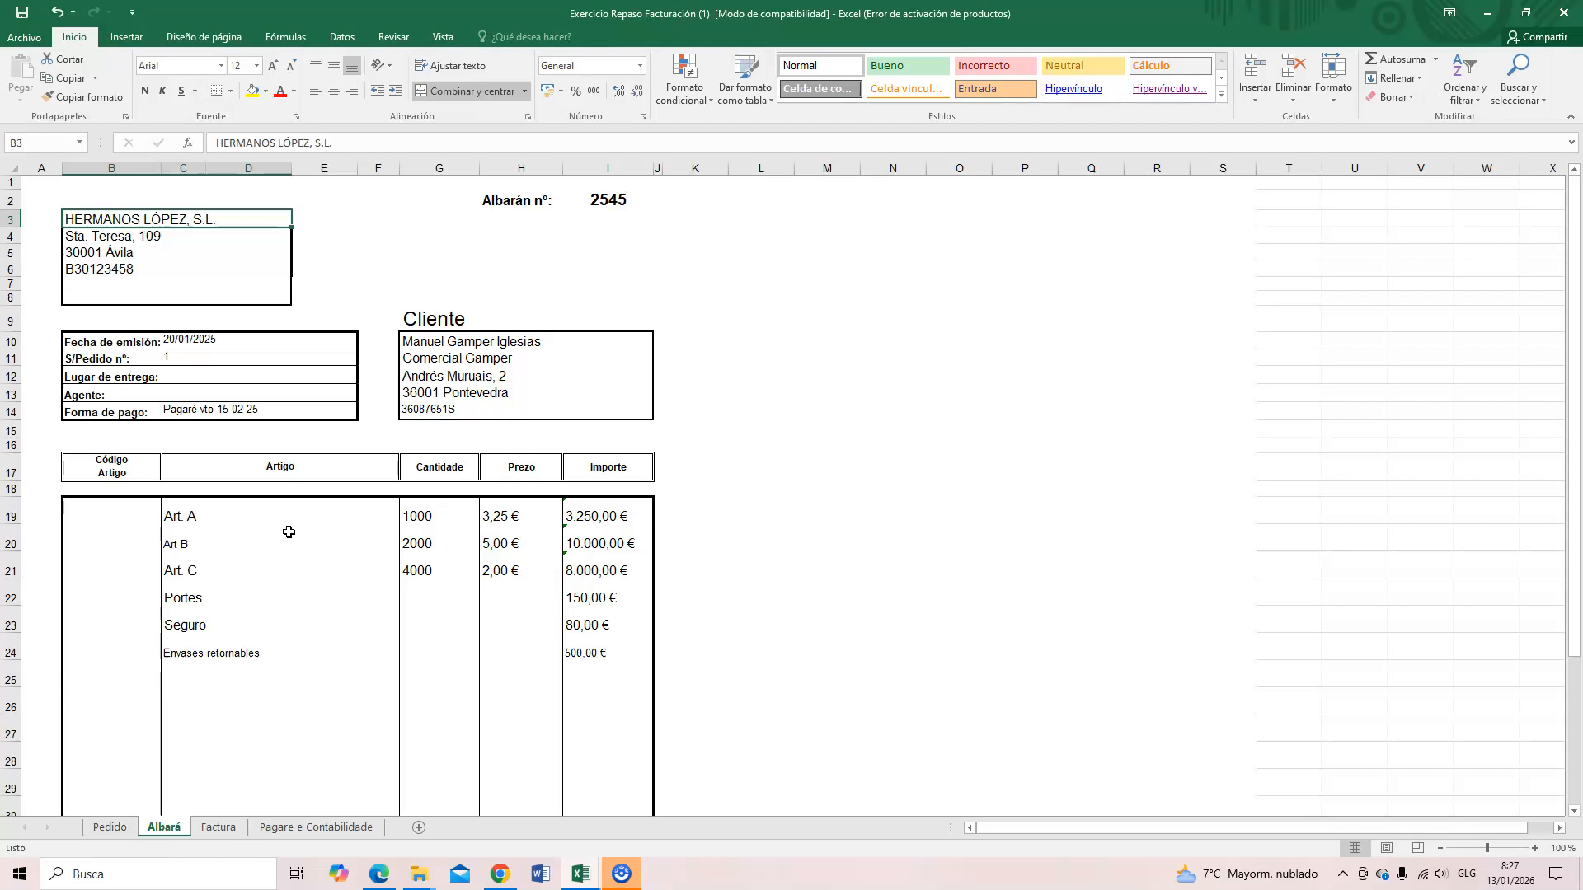
pyautogui.scroll(-2, 342, 718)
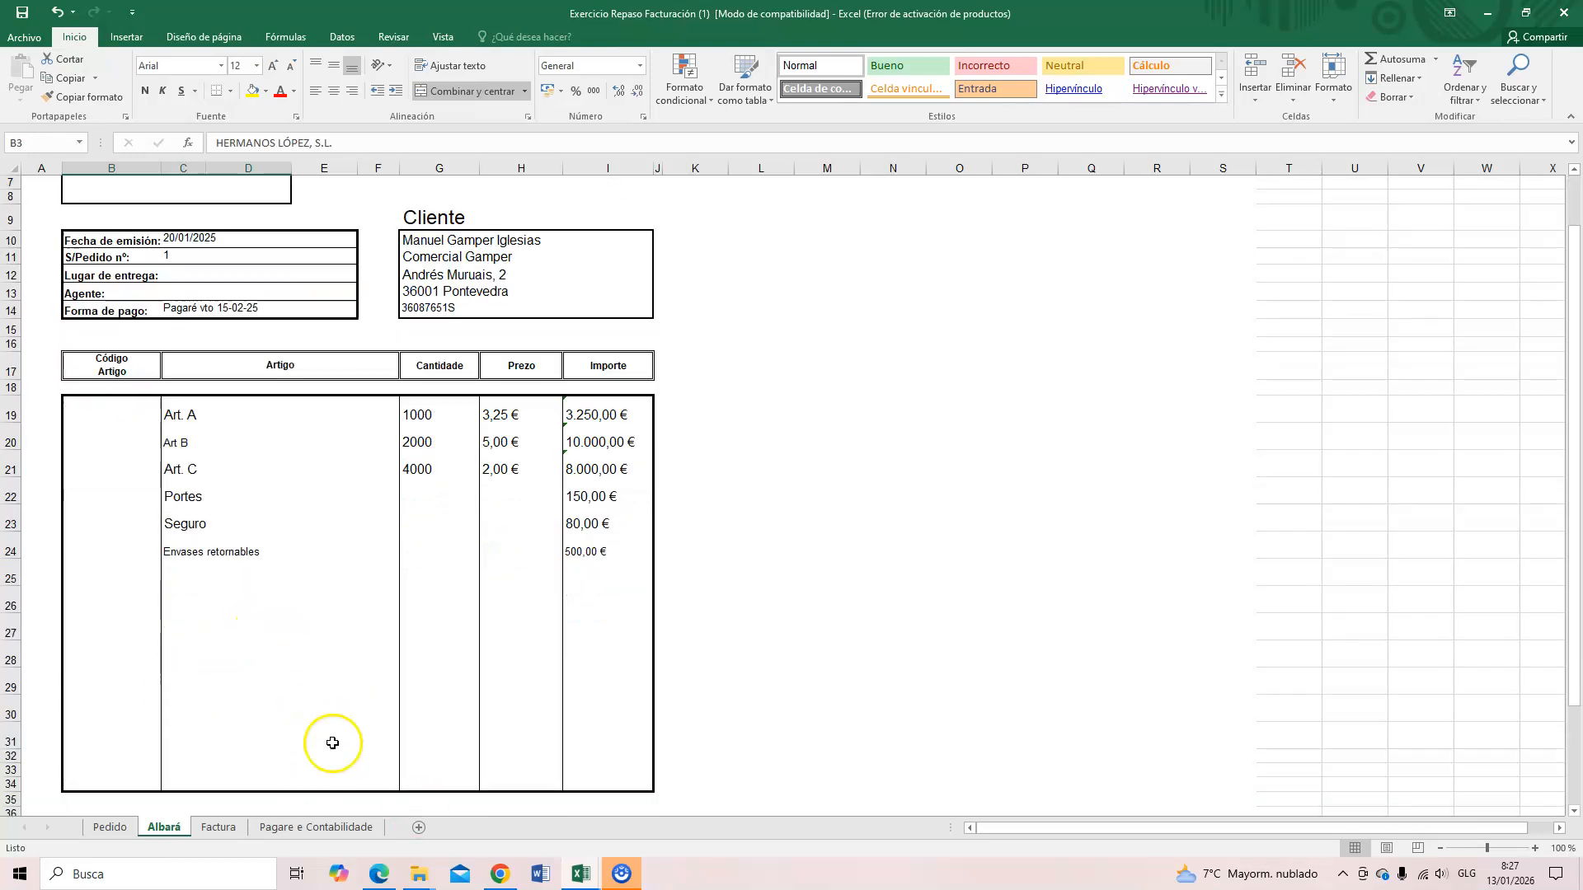
pyautogui.scroll(2, 340, 707)
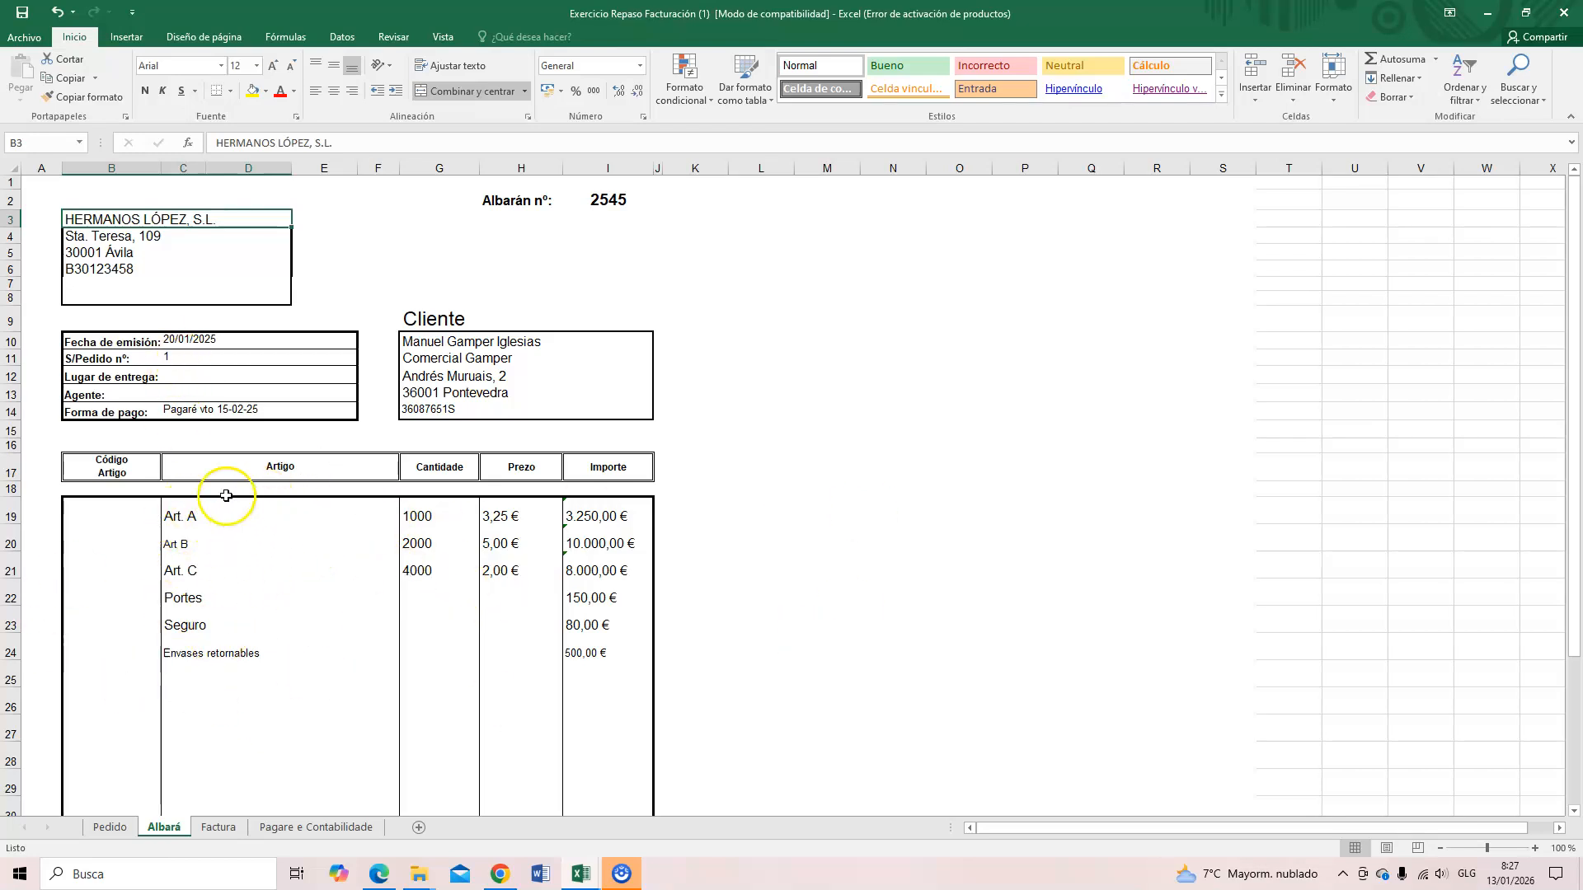
pyautogui.scroll(-4, 647, 696)
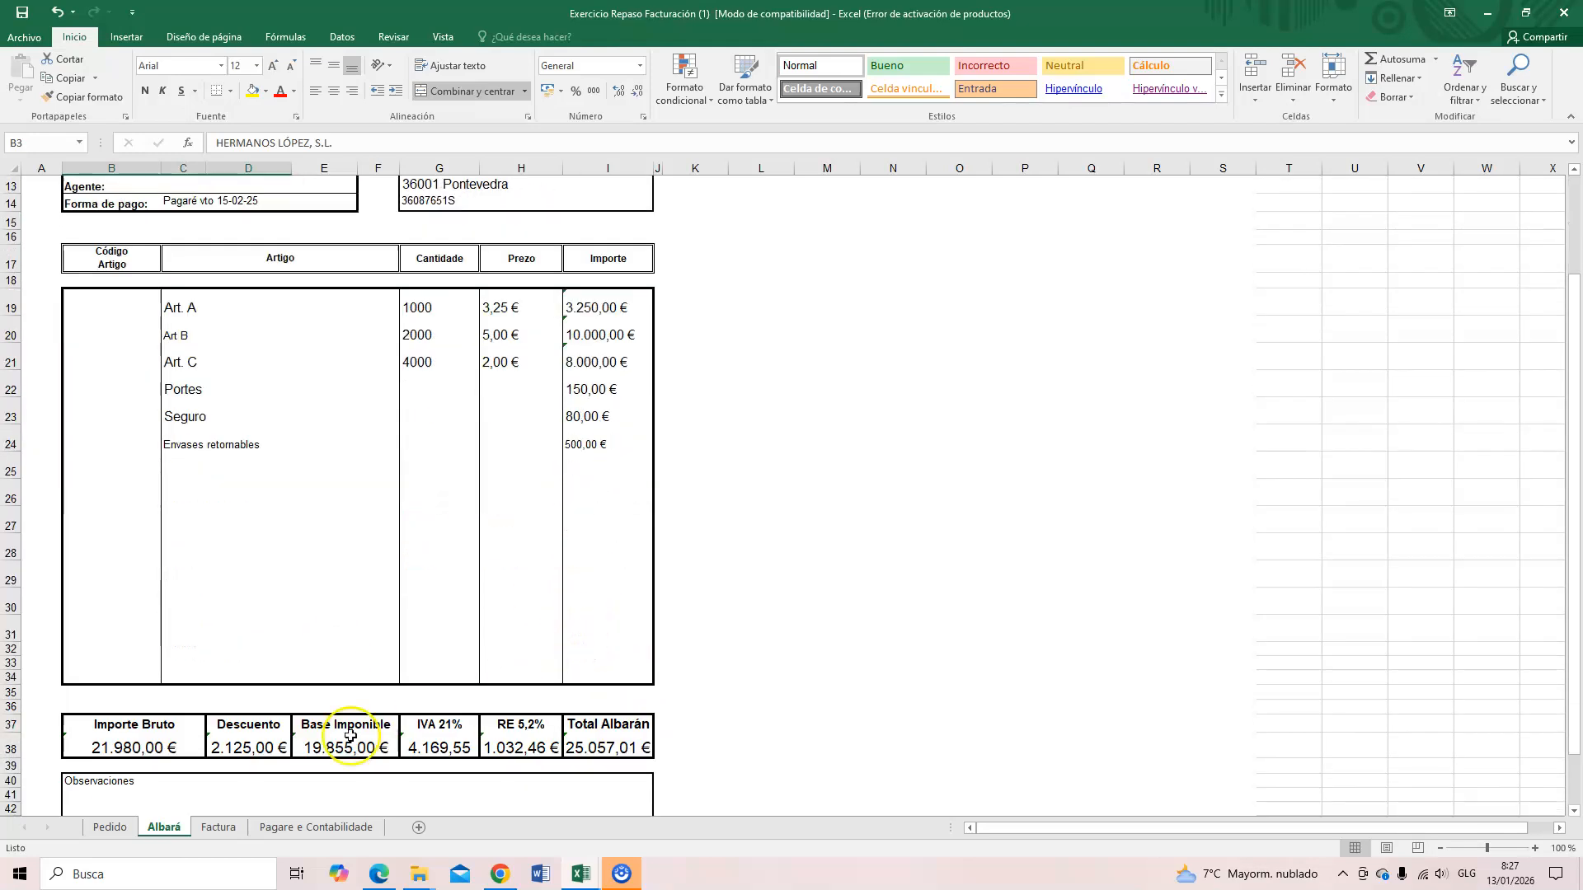
pyautogui.moveTo(124, 747); pyautogui.dragTo(604, 745)
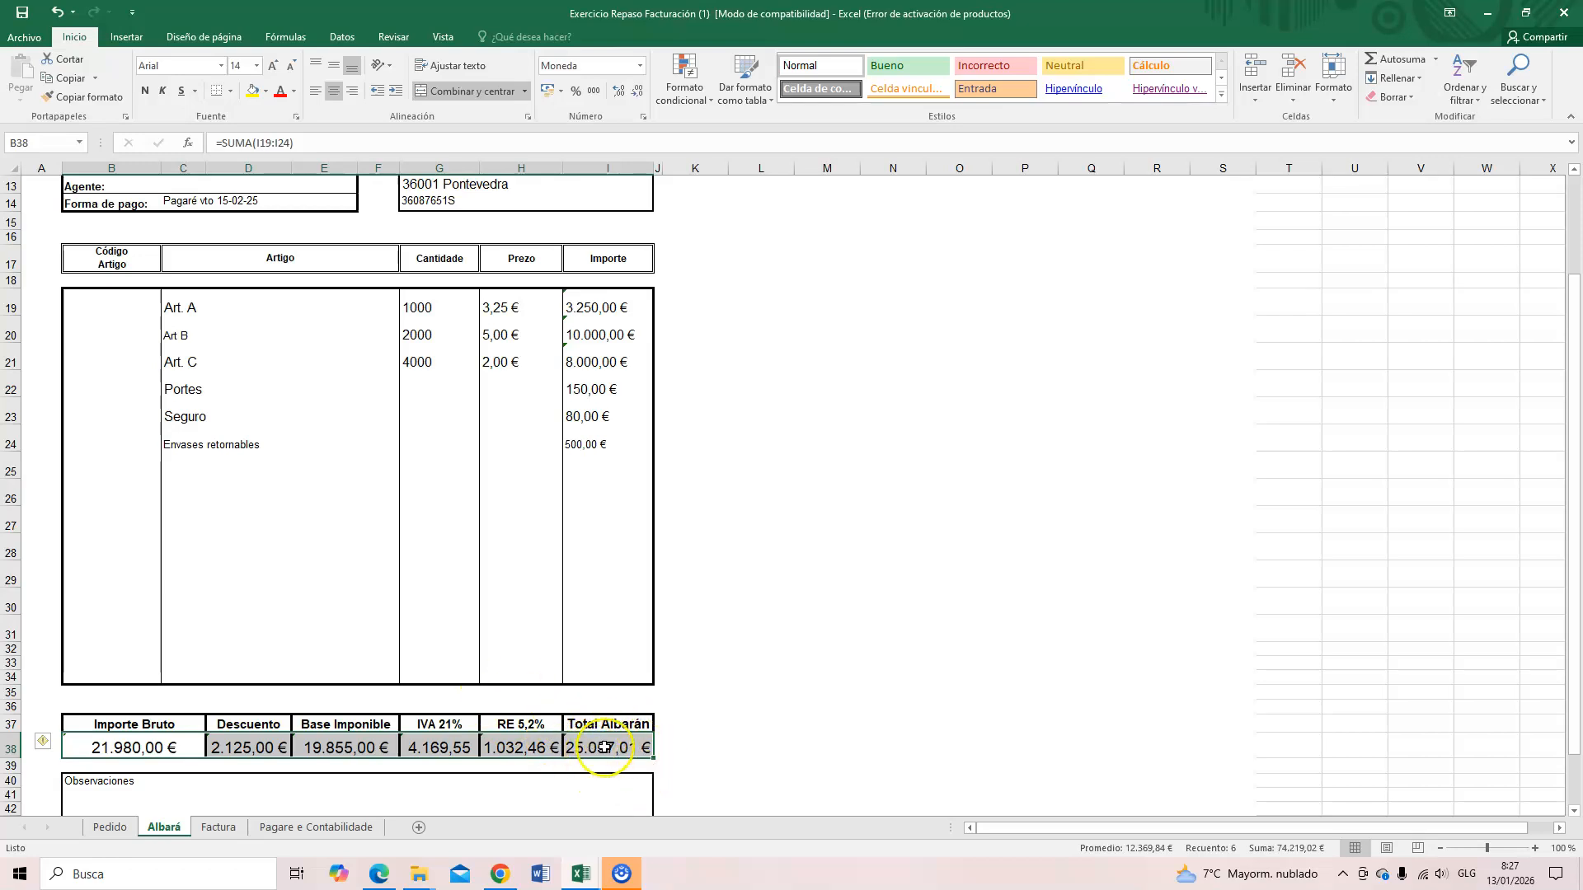
pyautogui.click(606, 748)
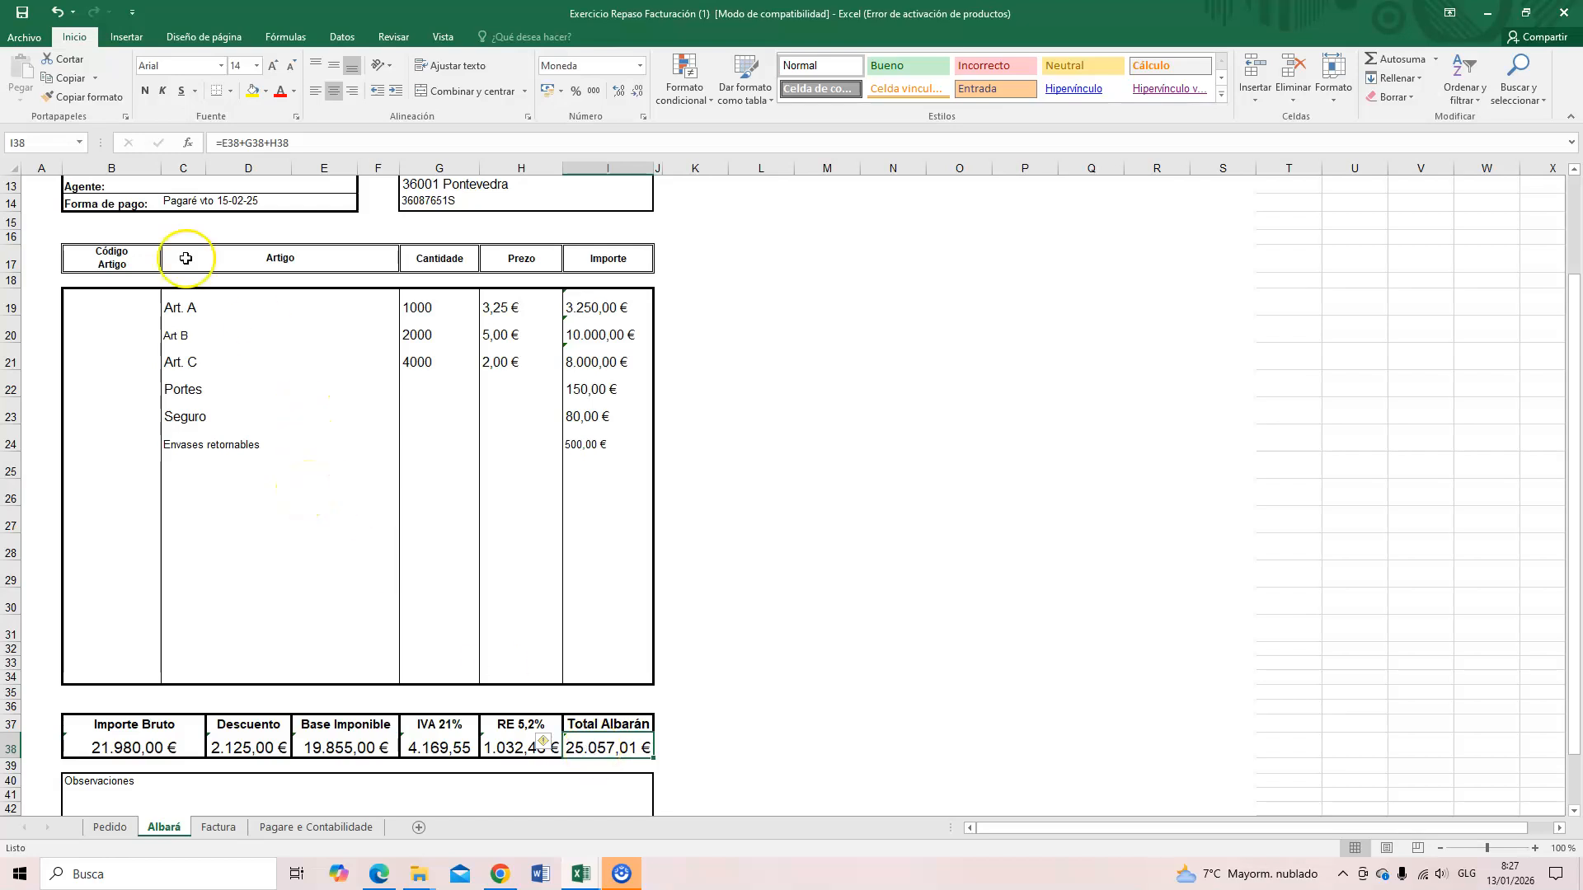
# Step: Clear the delivery note's line amounts in I19:I24 and its totals in row 38, from Importe Bruto to Total Albarán
pyautogui.moveTo(586, 306); pyautogui.dragTo(576, 442)
pyautogui.press('Delete')
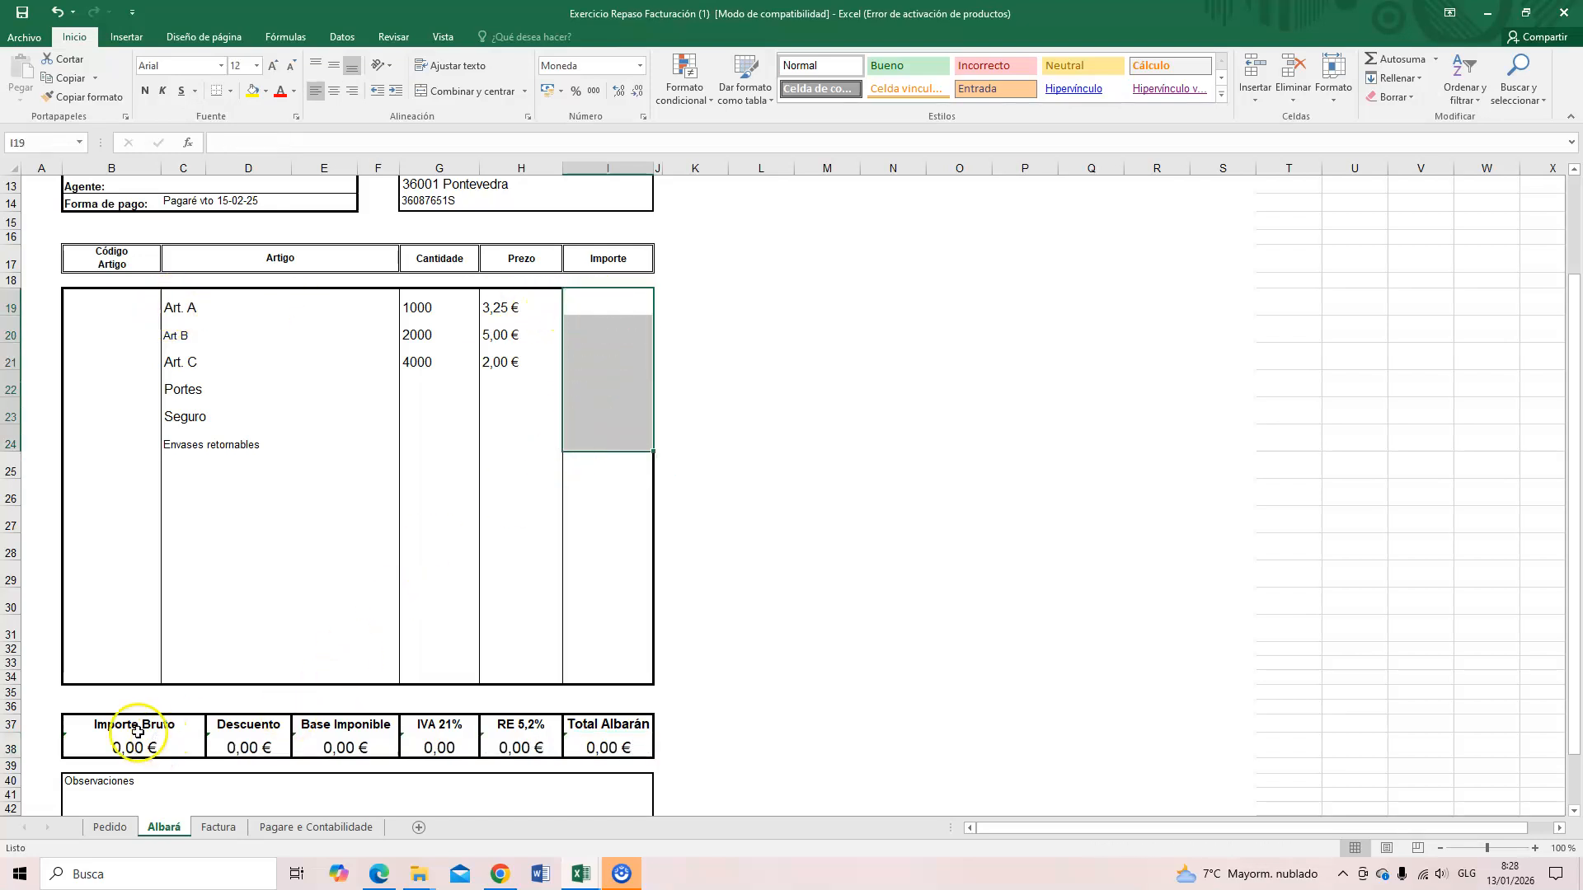
pyautogui.moveTo(124, 746); pyautogui.dragTo(583, 748)
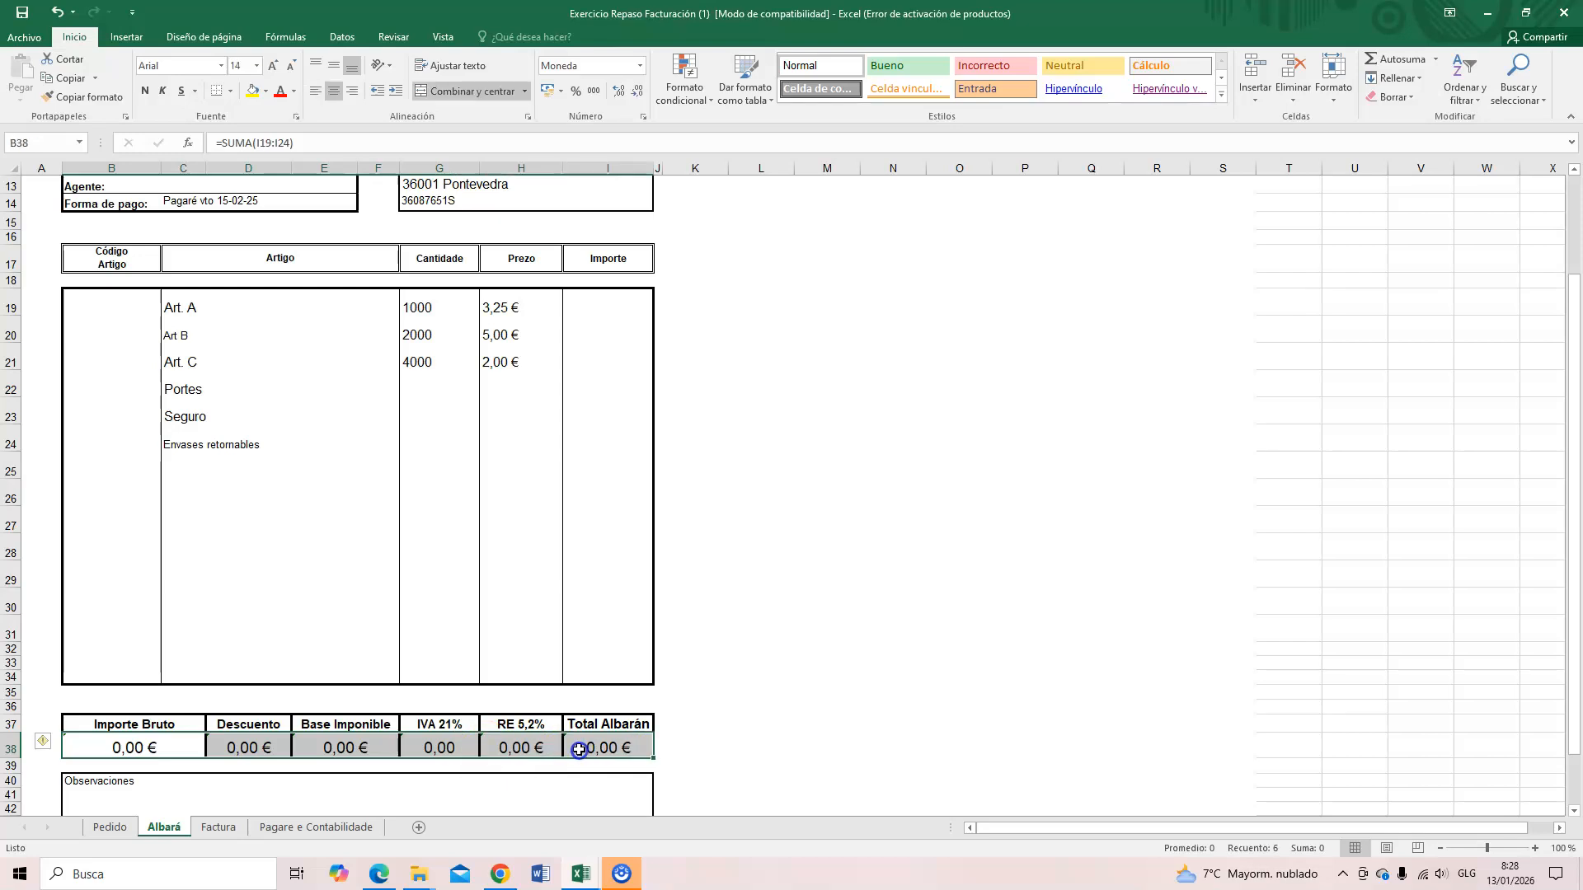
pyautogui.press('Delete')
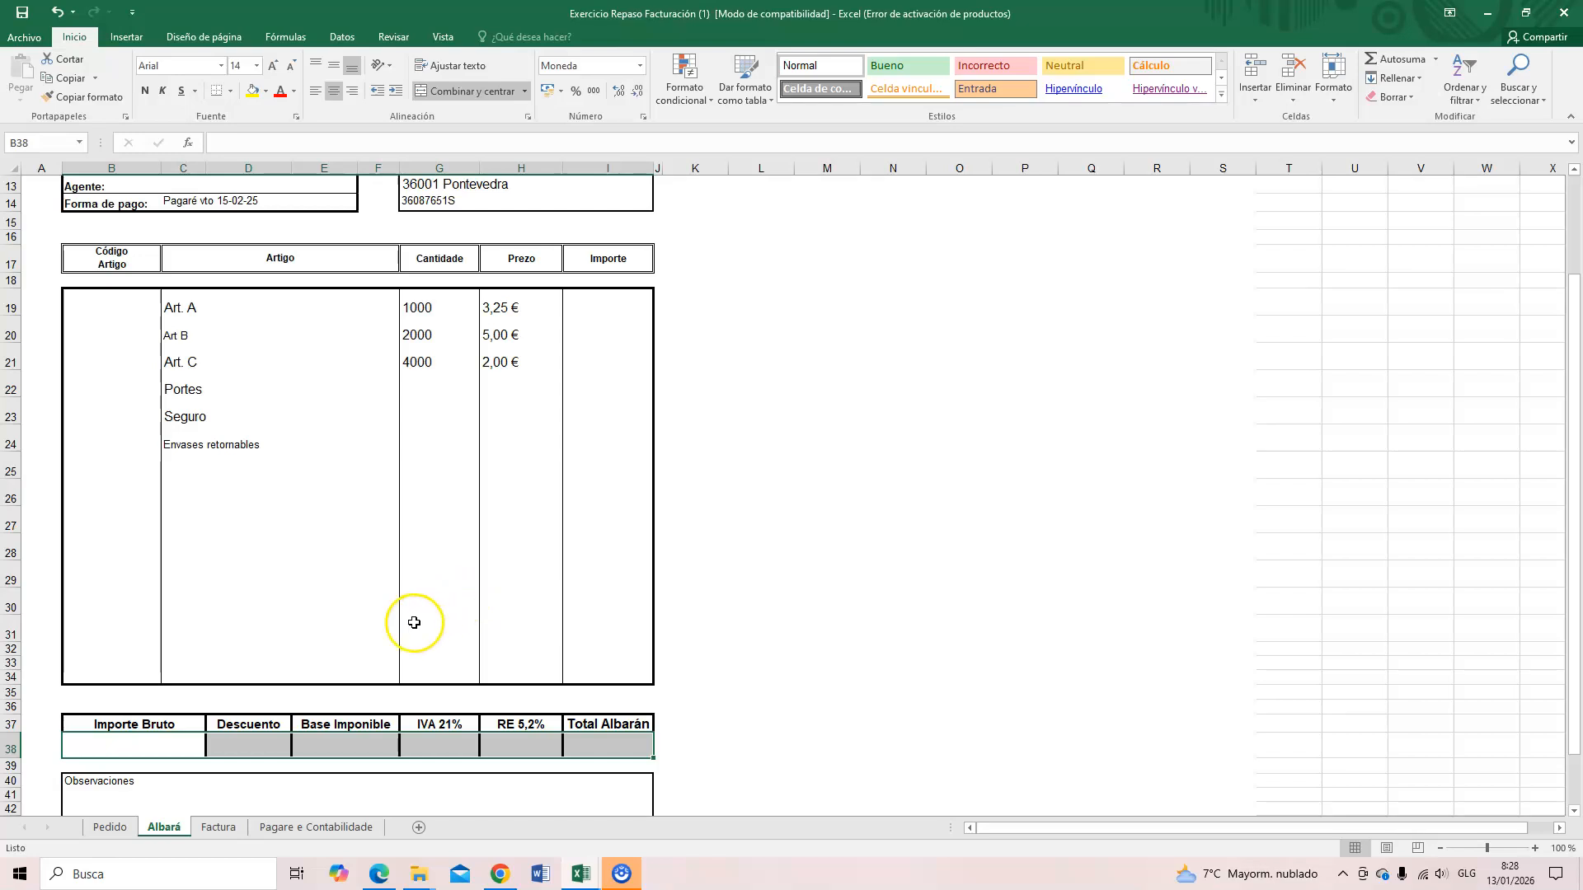
pyautogui.scroll(3, 413, 621)
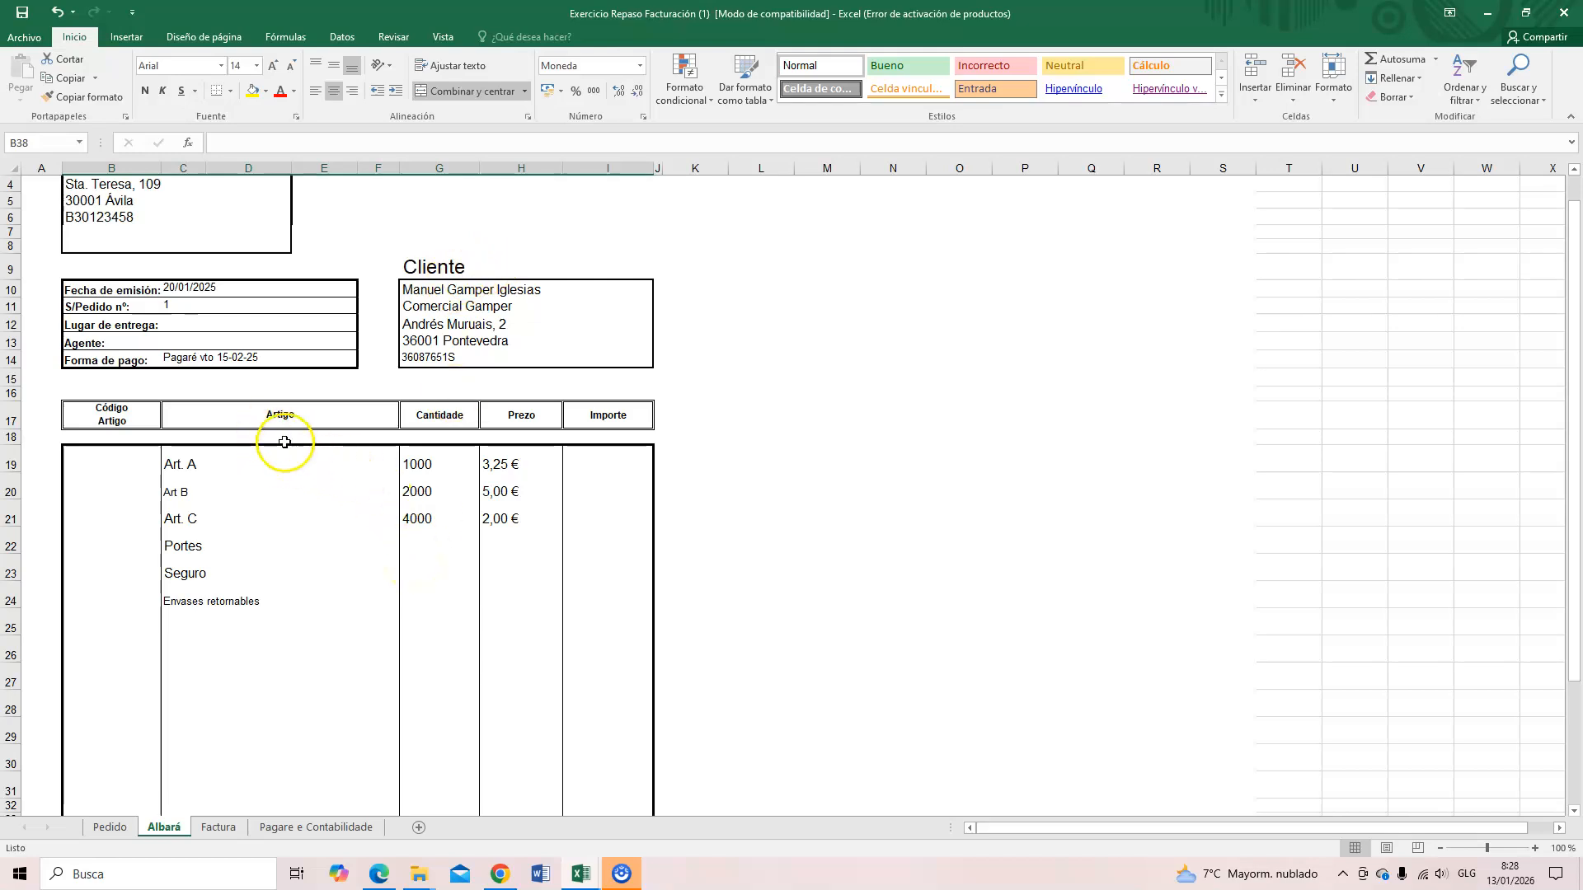
# Step: Open the Factura sheet, review the invoice and clear the client's trade name in H9
pyautogui.scroll(1, 292, 438)
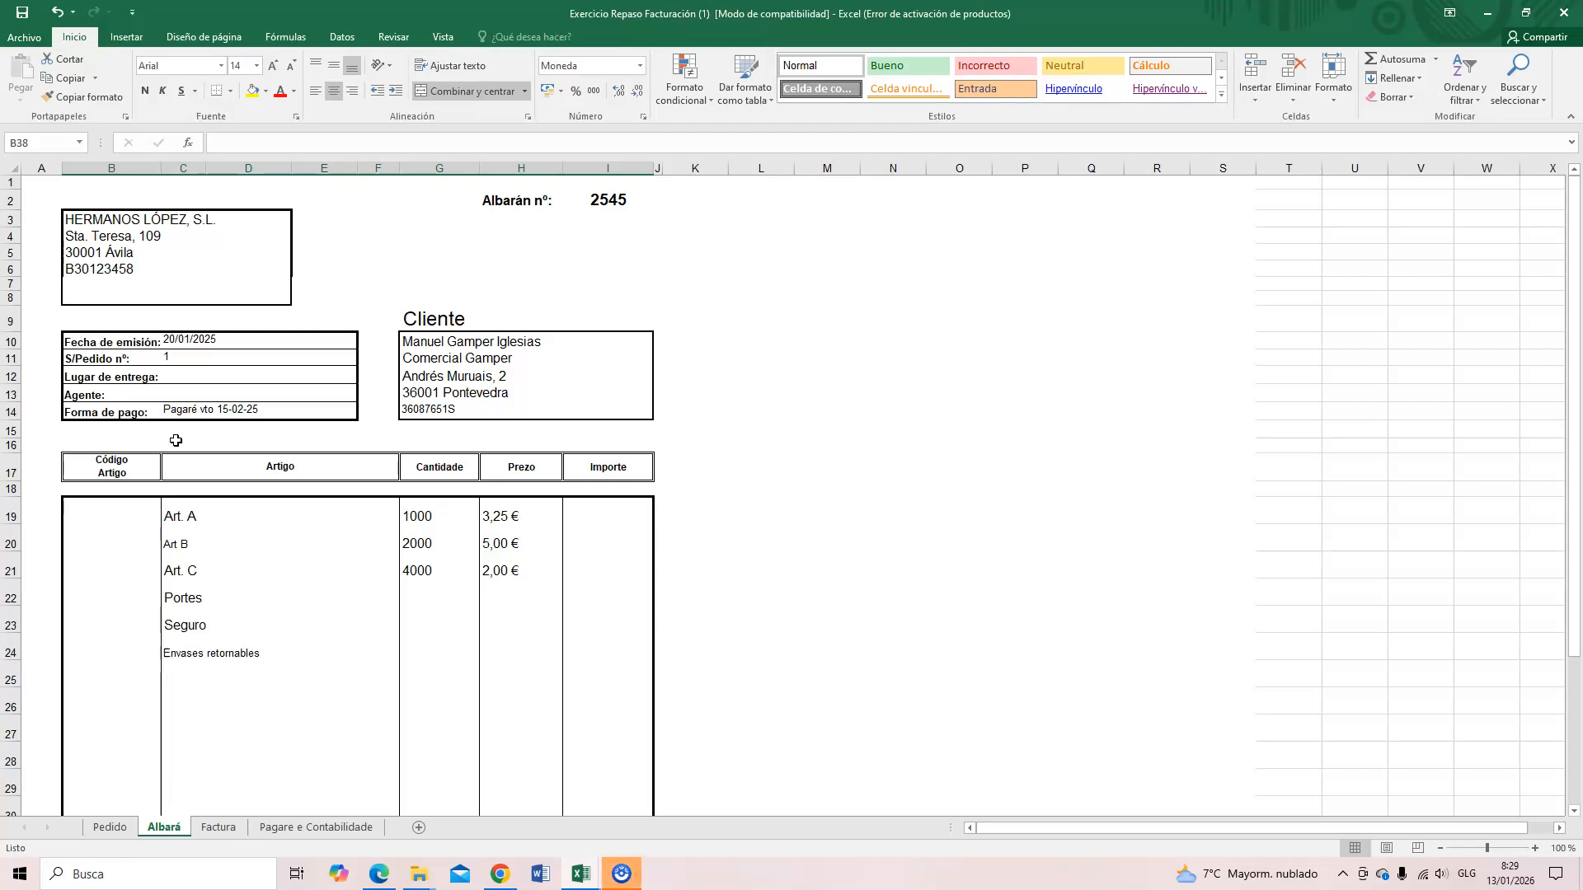
pyautogui.click(218, 827)
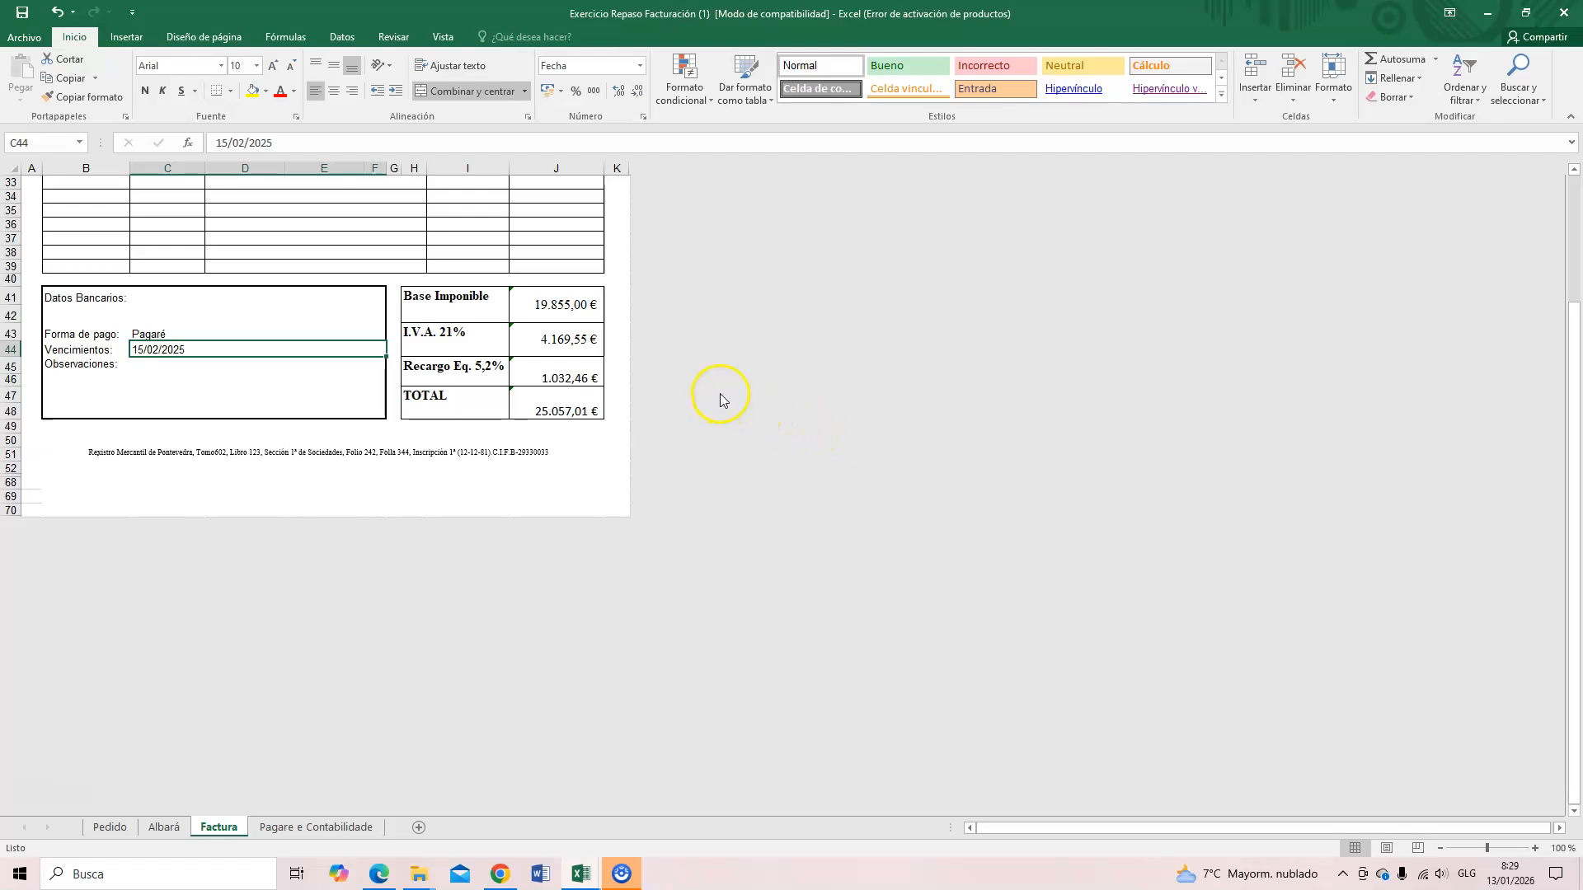
pyautogui.scroll(9, 706, 379)
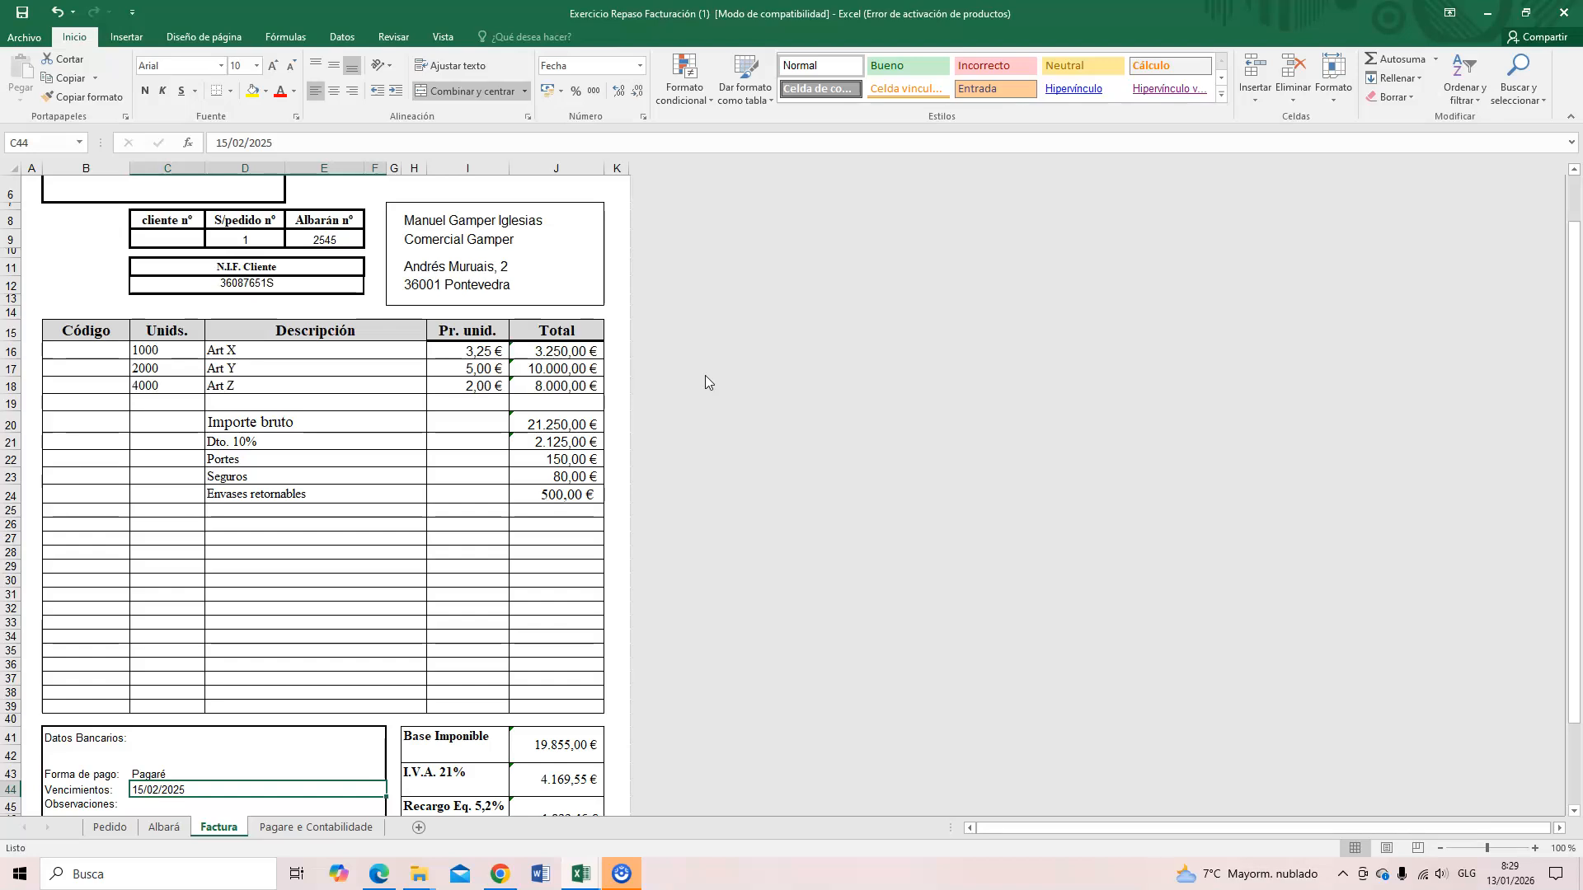
pyautogui.scroll(2, 406, 424)
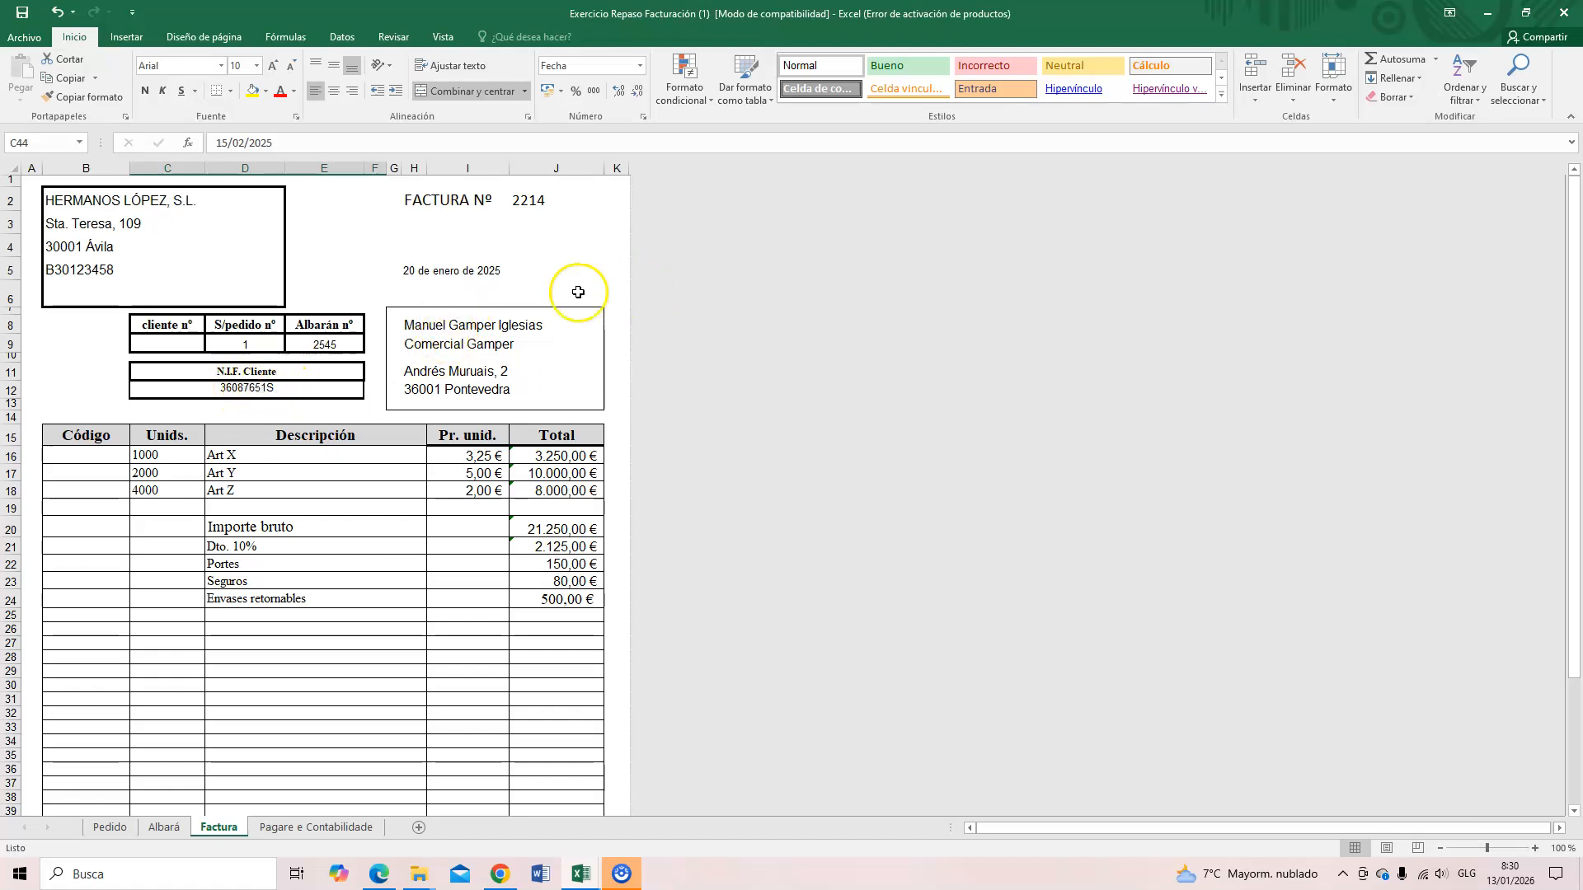
pyautogui.click(416, 324)
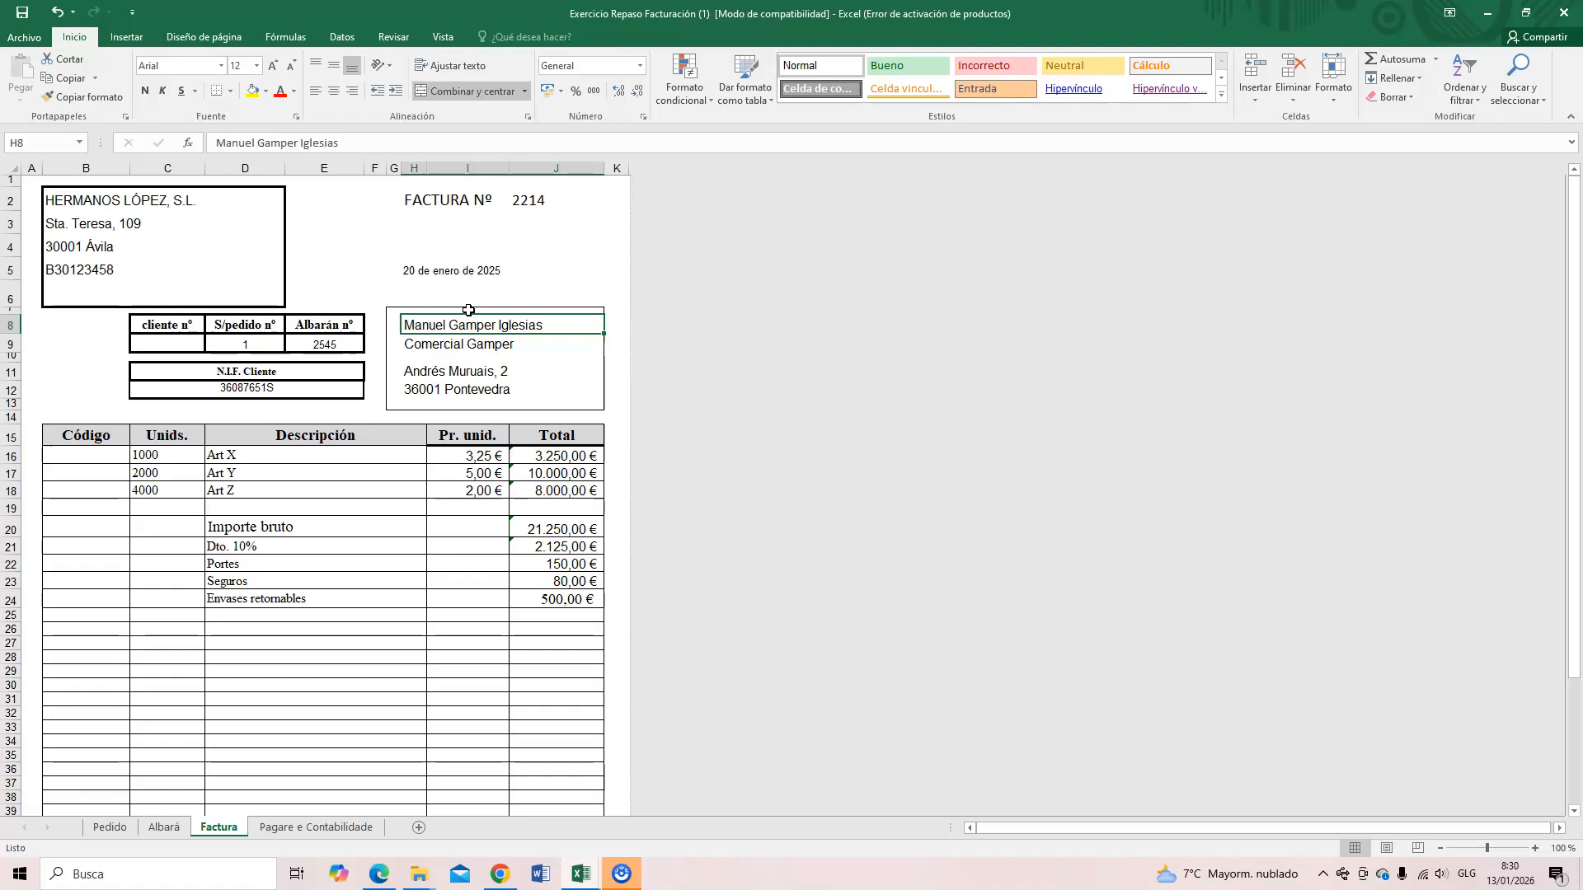
pyautogui.click(436, 346)
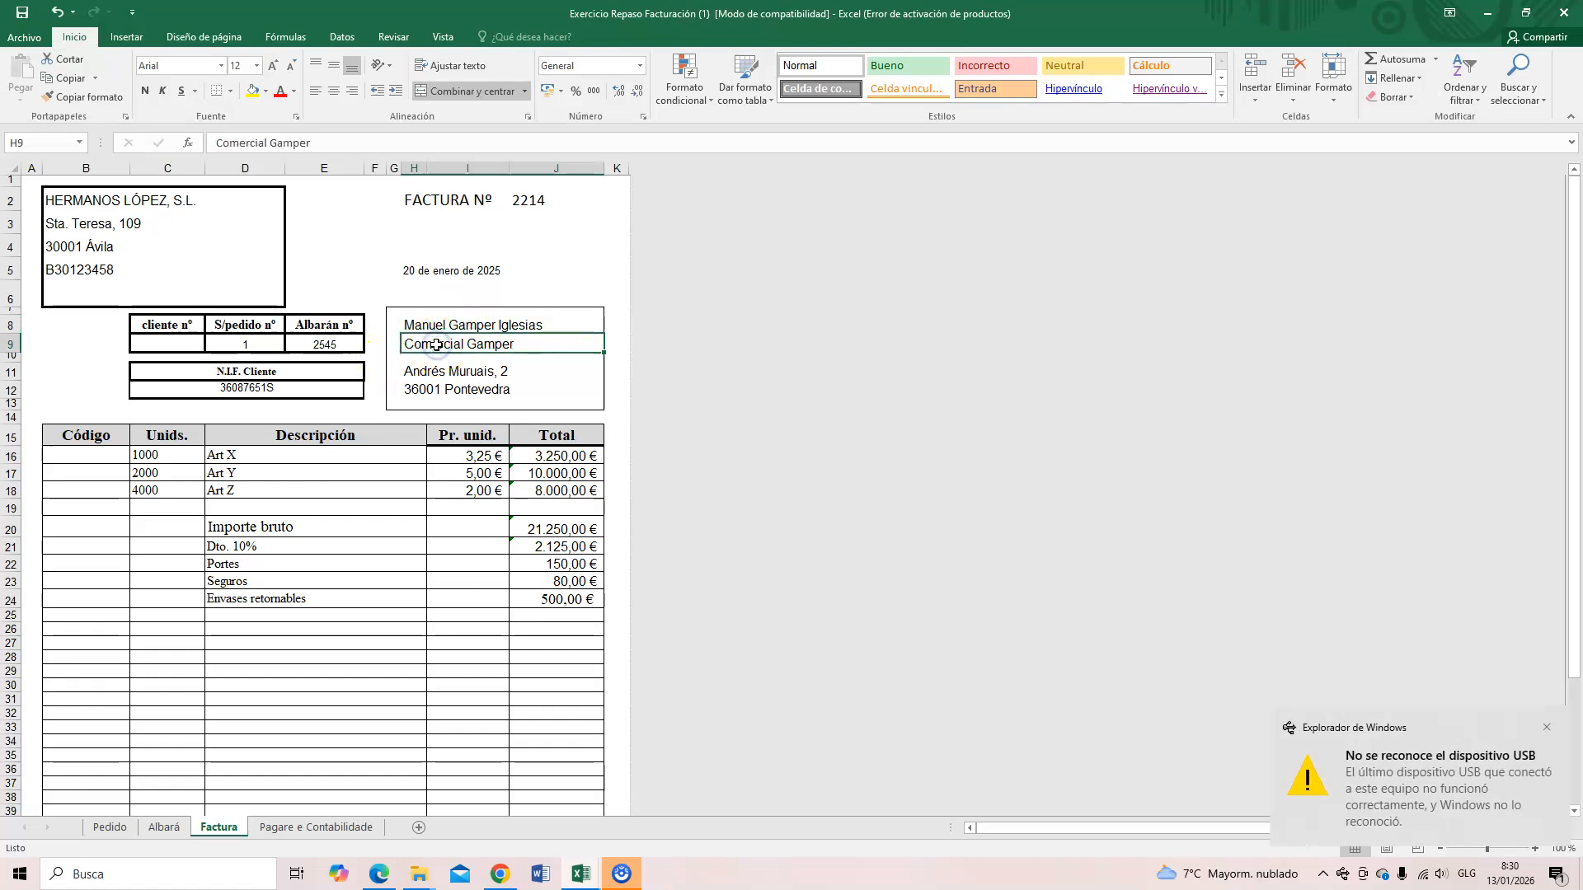
pyautogui.press('Delete')
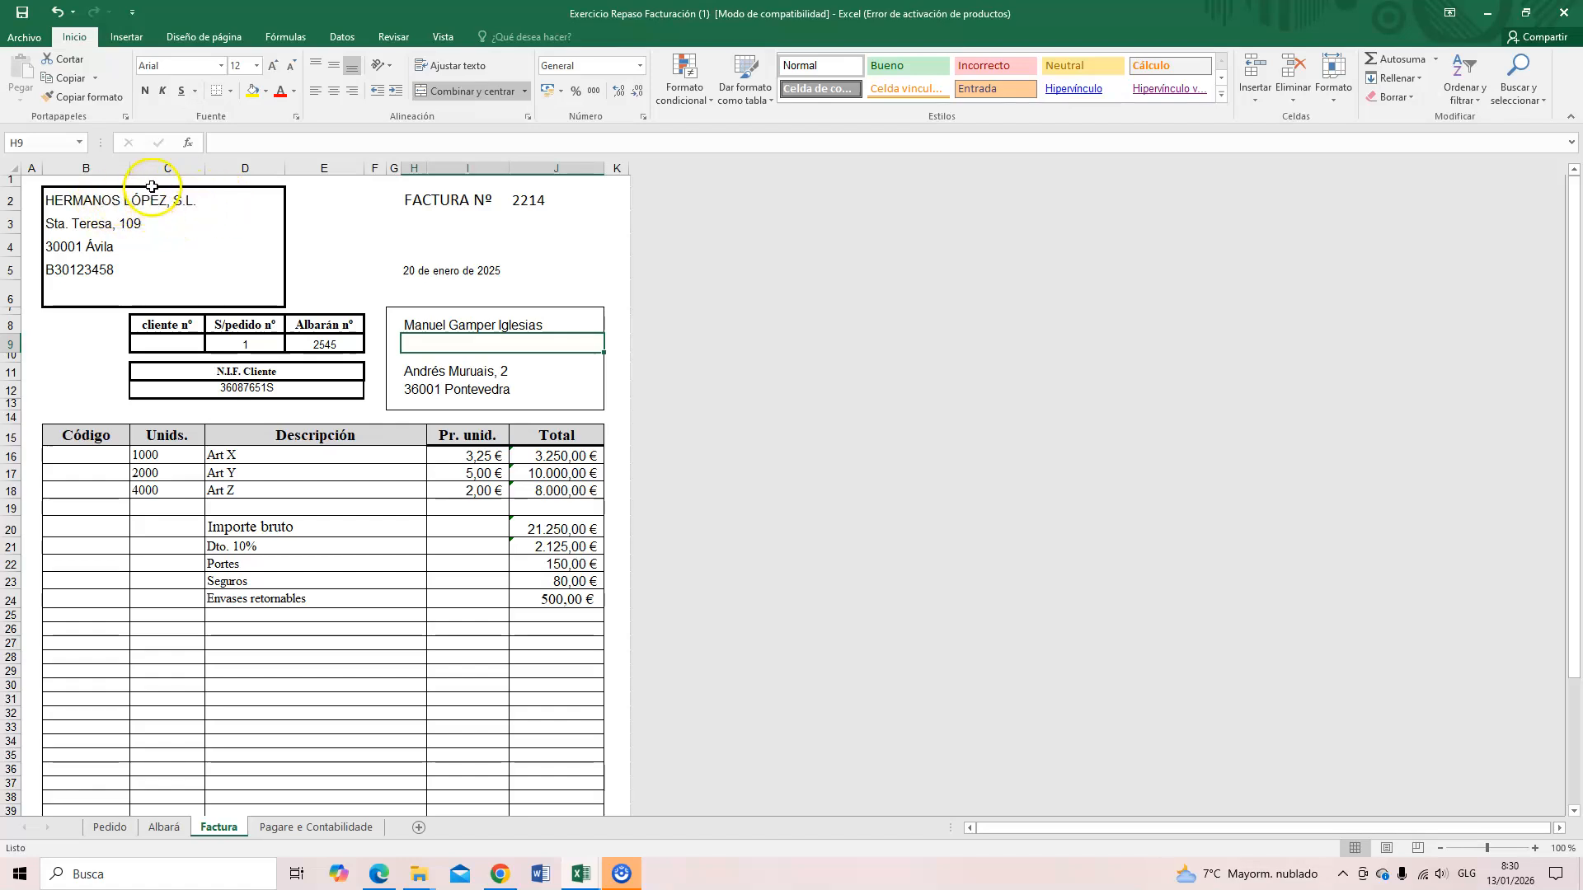
# Step: Examine the invoice's client name and the formulas for Base Imponible, I.V.A. 21% and Recargo Eq. 5,2%
pyautogui.click(429, 325)
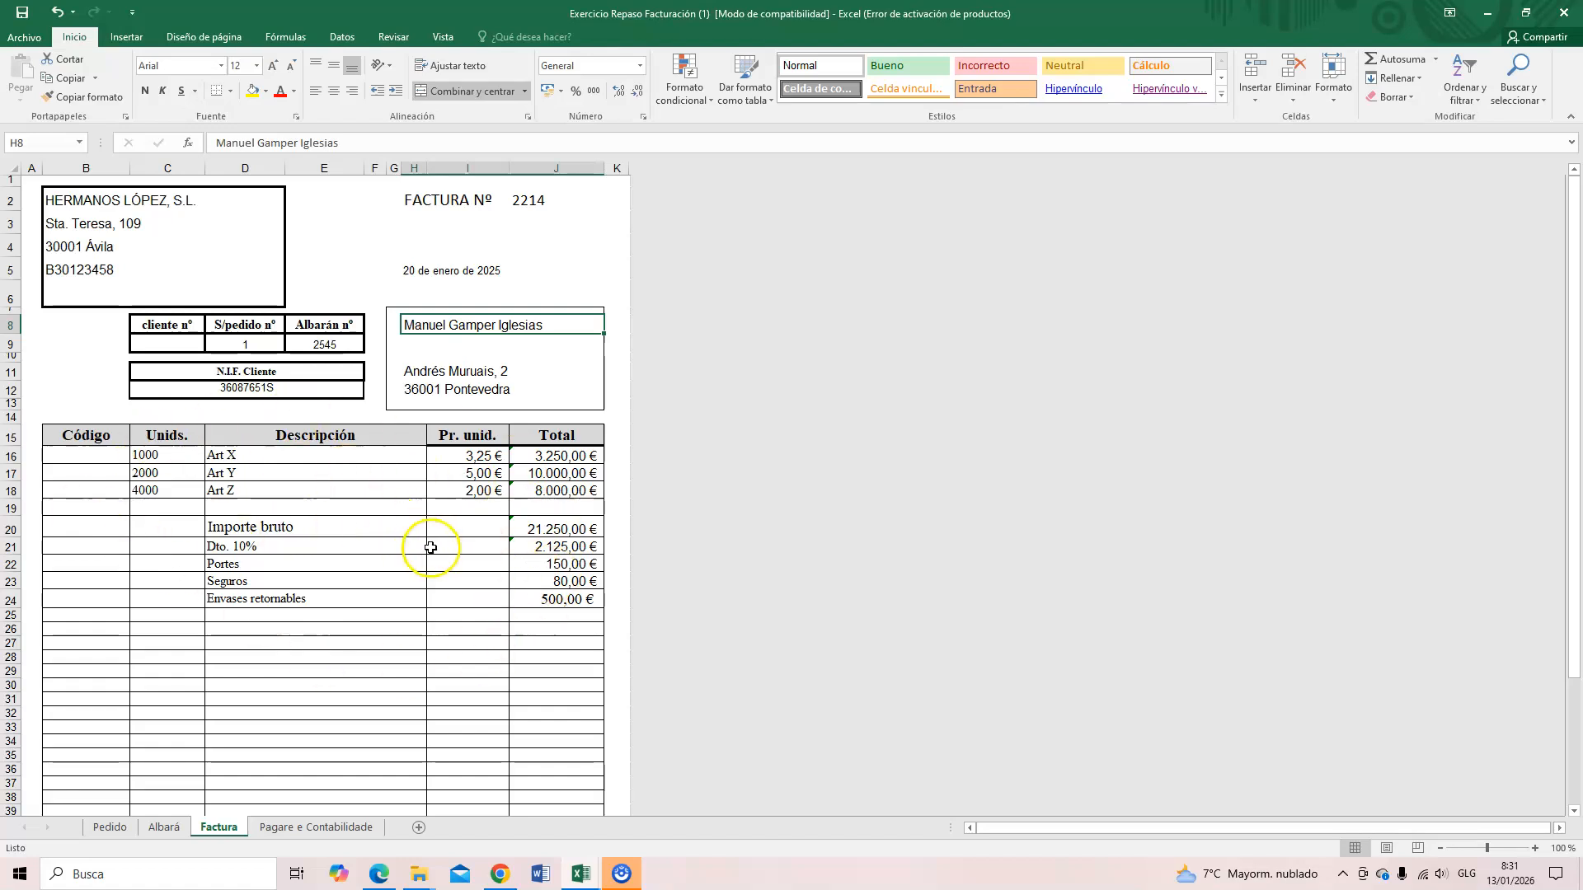
pyautogui.scroll(-3, 446, 540)
pyautogui.click(566, 667)
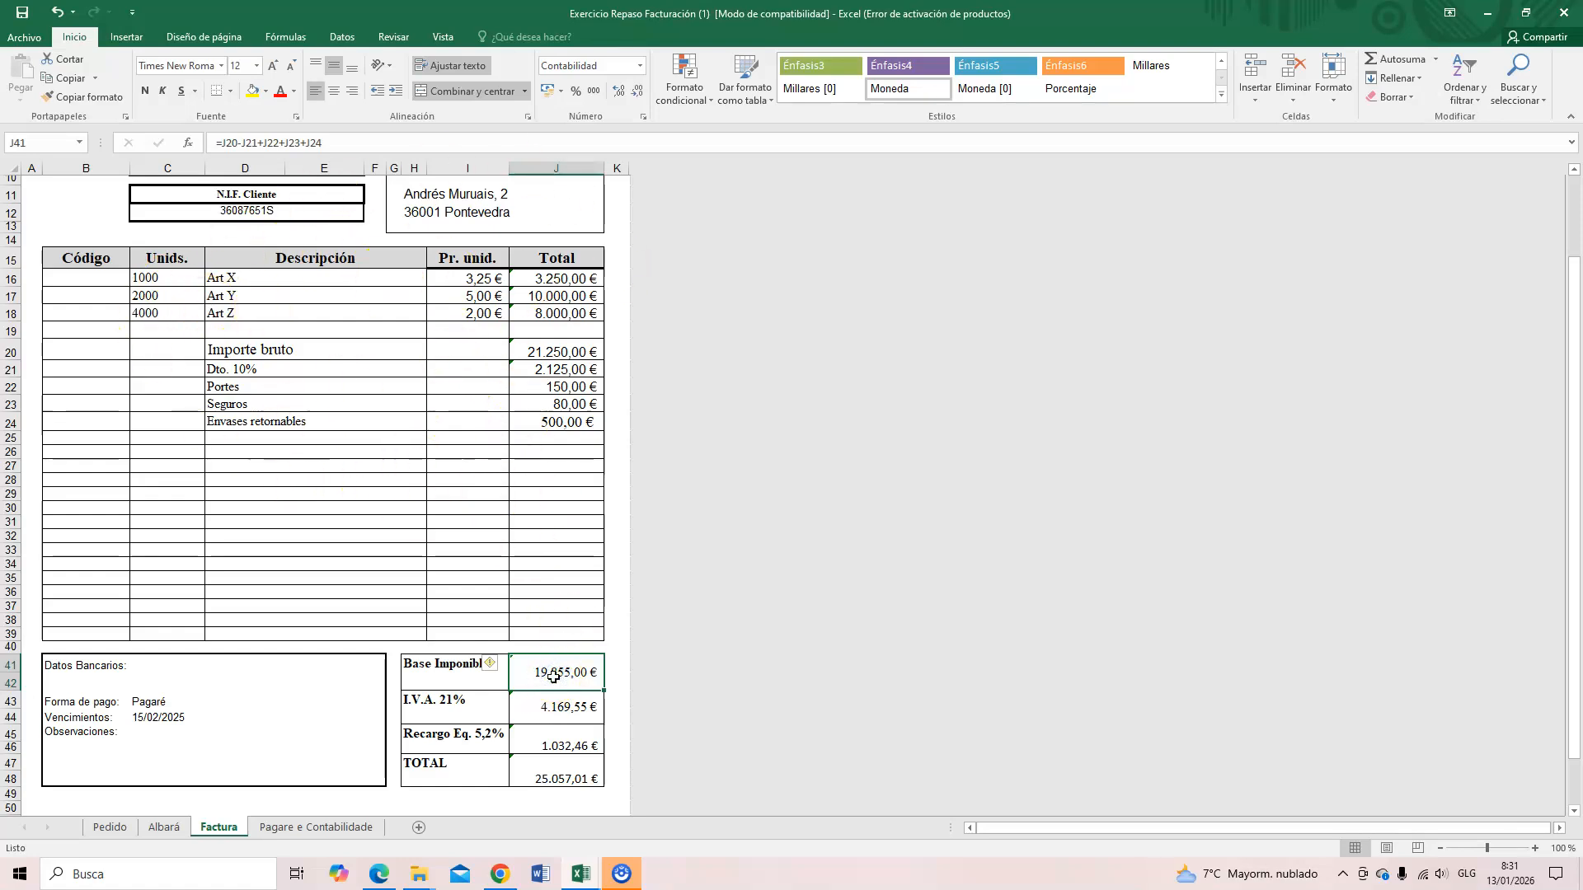
pyautogui.click(455, 709)
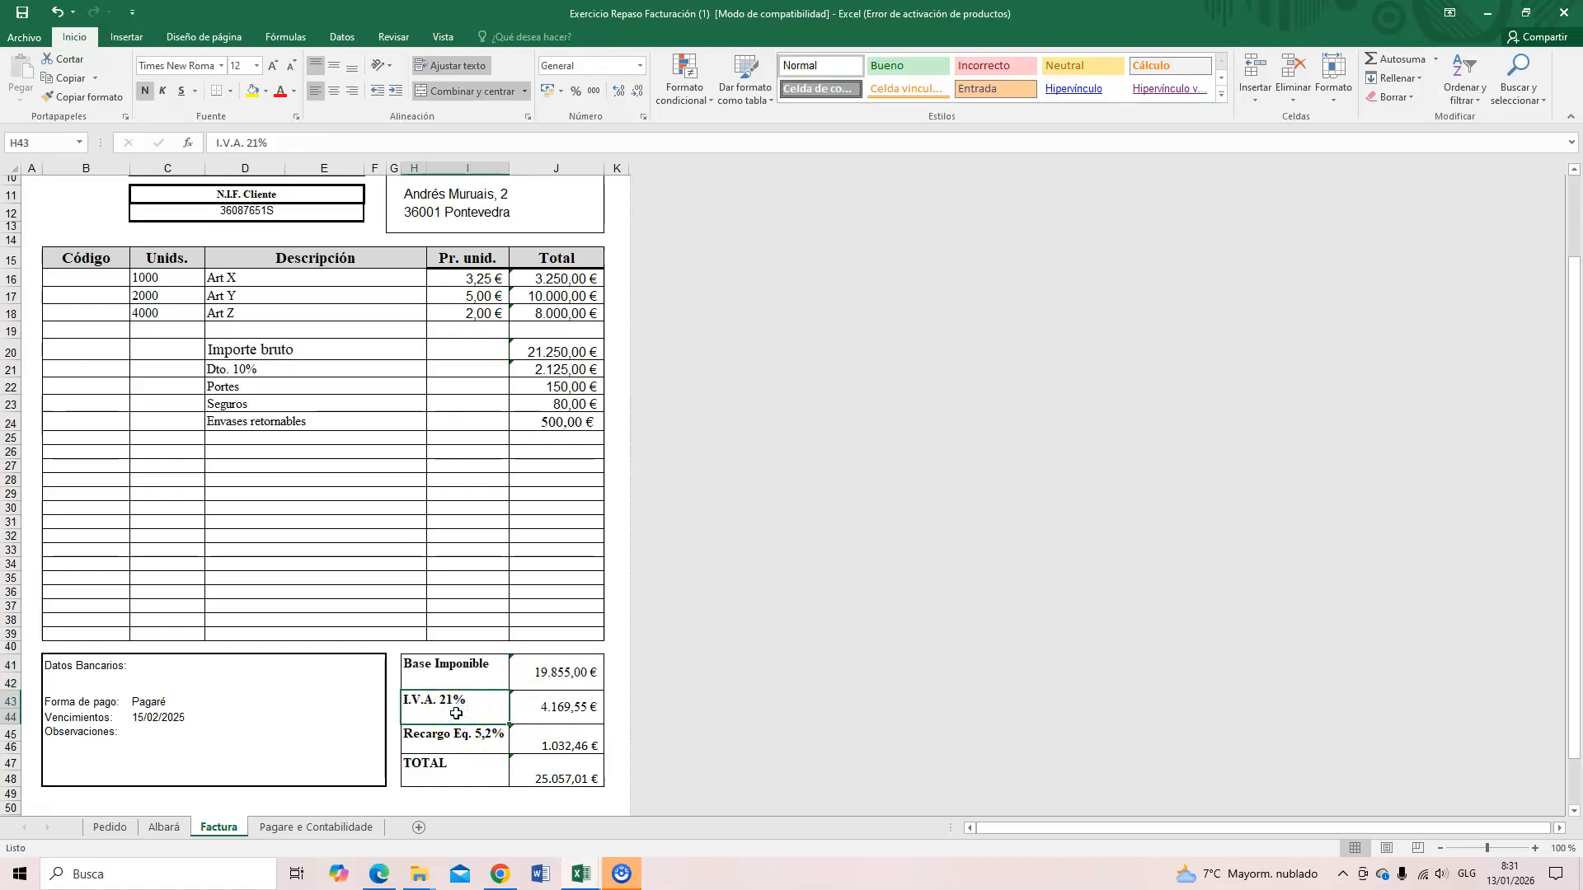
pyautogui.click(562, 708)
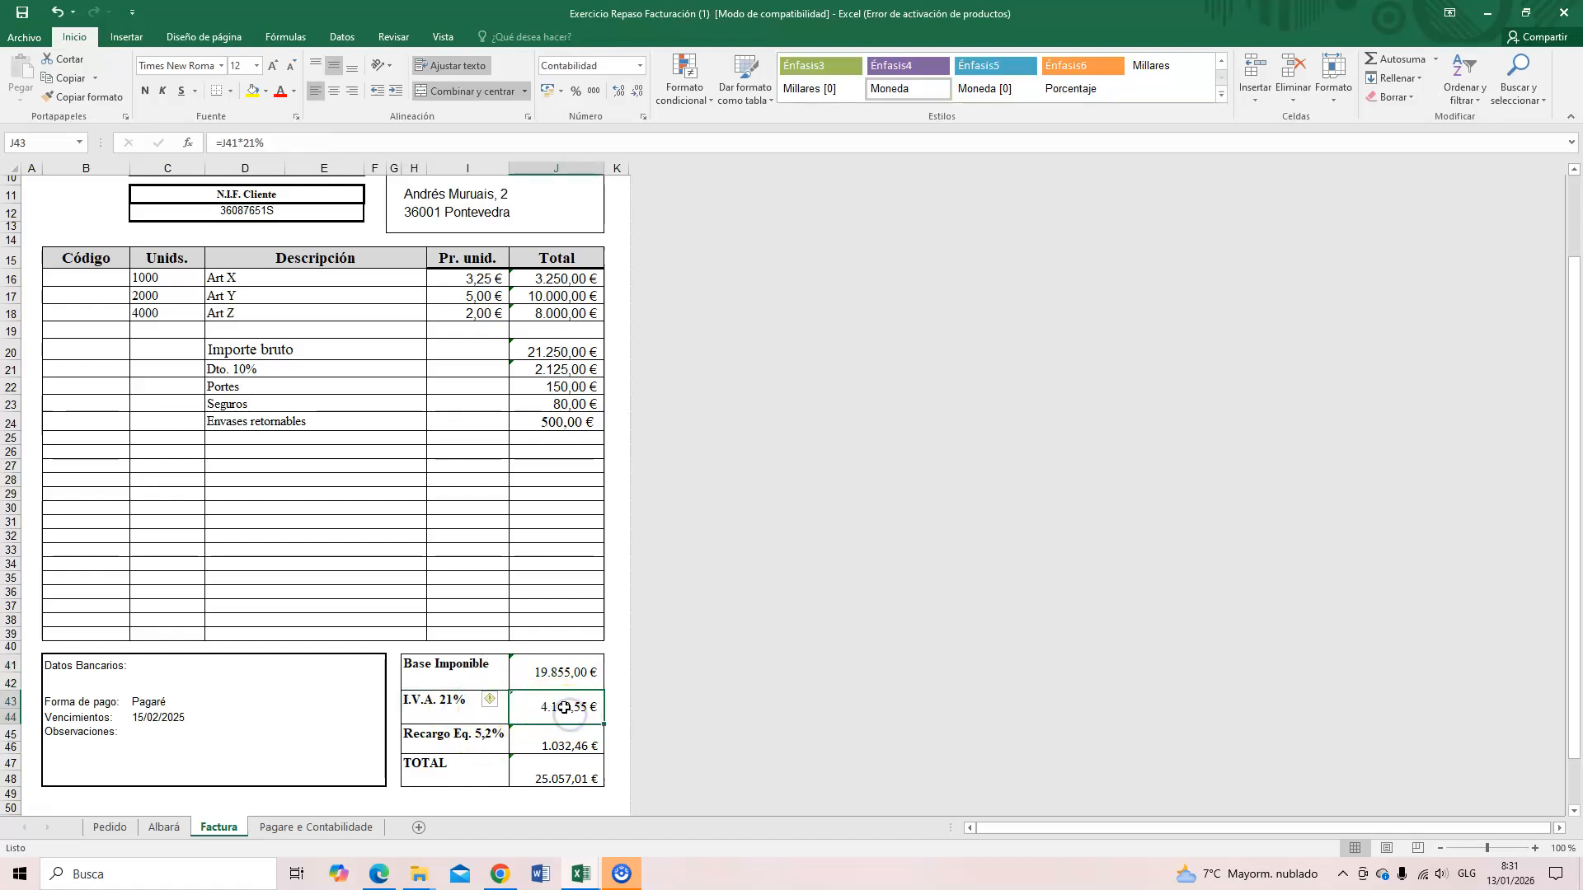
pyautogui.click(474, 739)
pyautogui.click(544, 745)
pyautogui.click(465, 742)
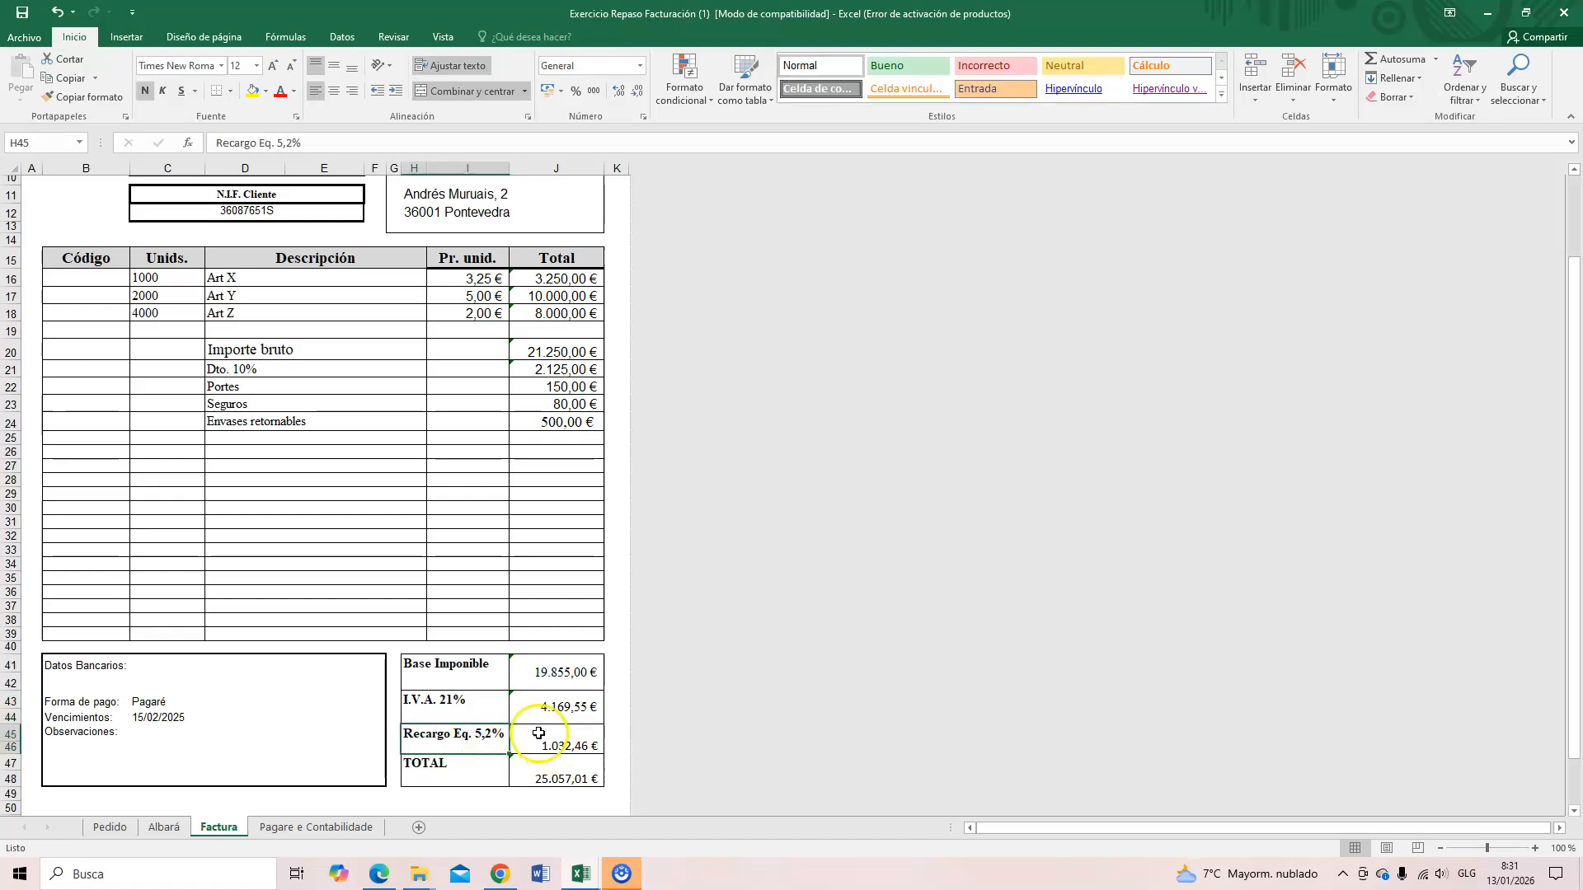
pyautogui.scroll(1, 398, 427)
pyautogui.scroll(2, 399, 427)
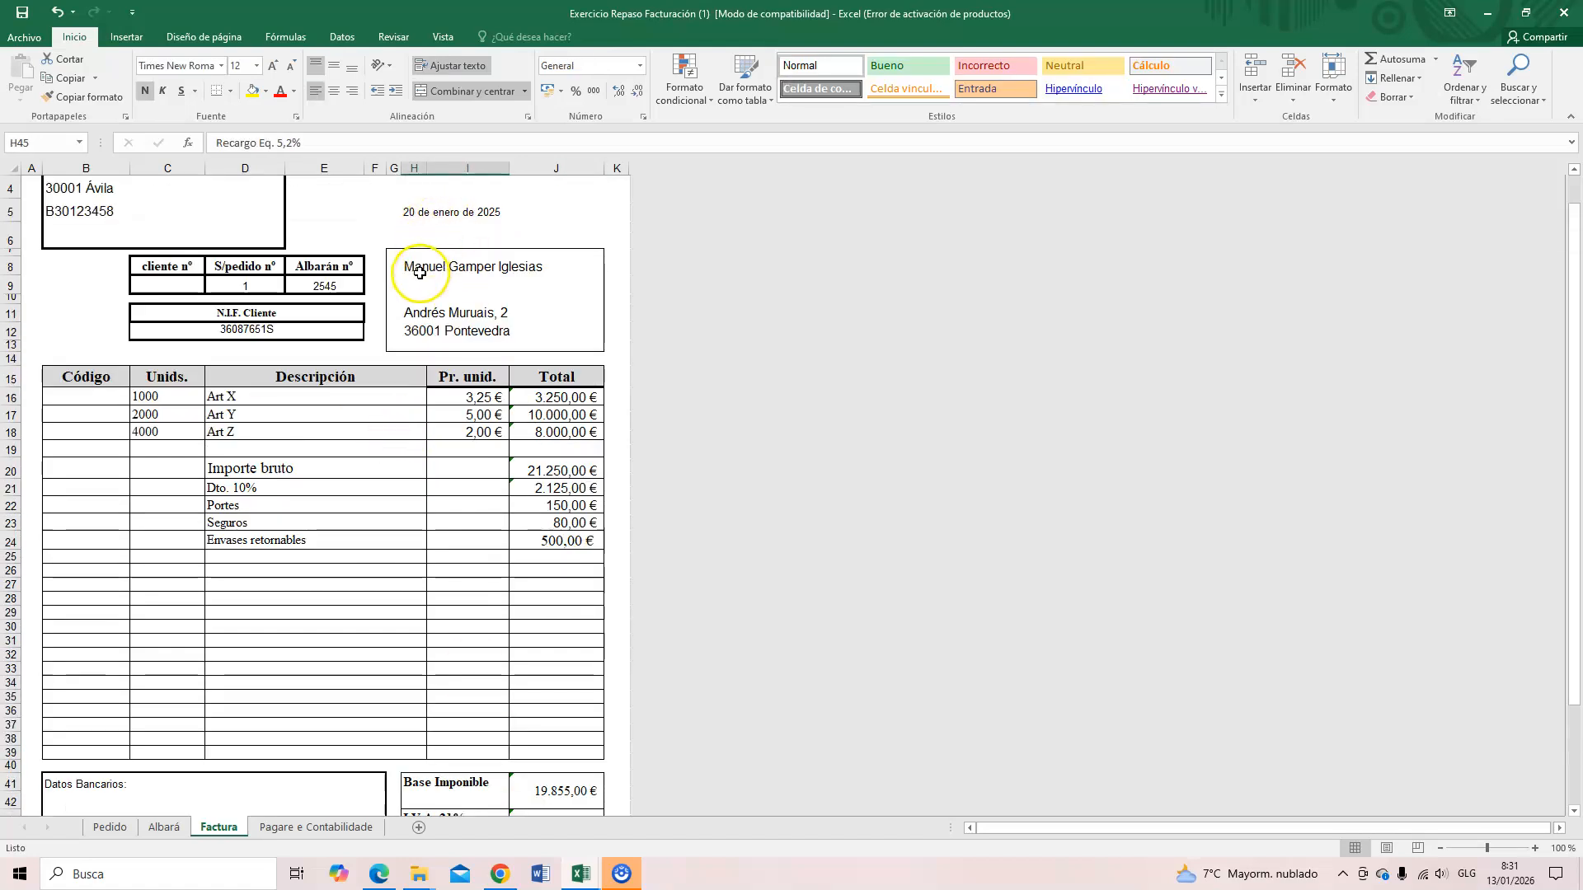
pyautogui.click(461, 265)
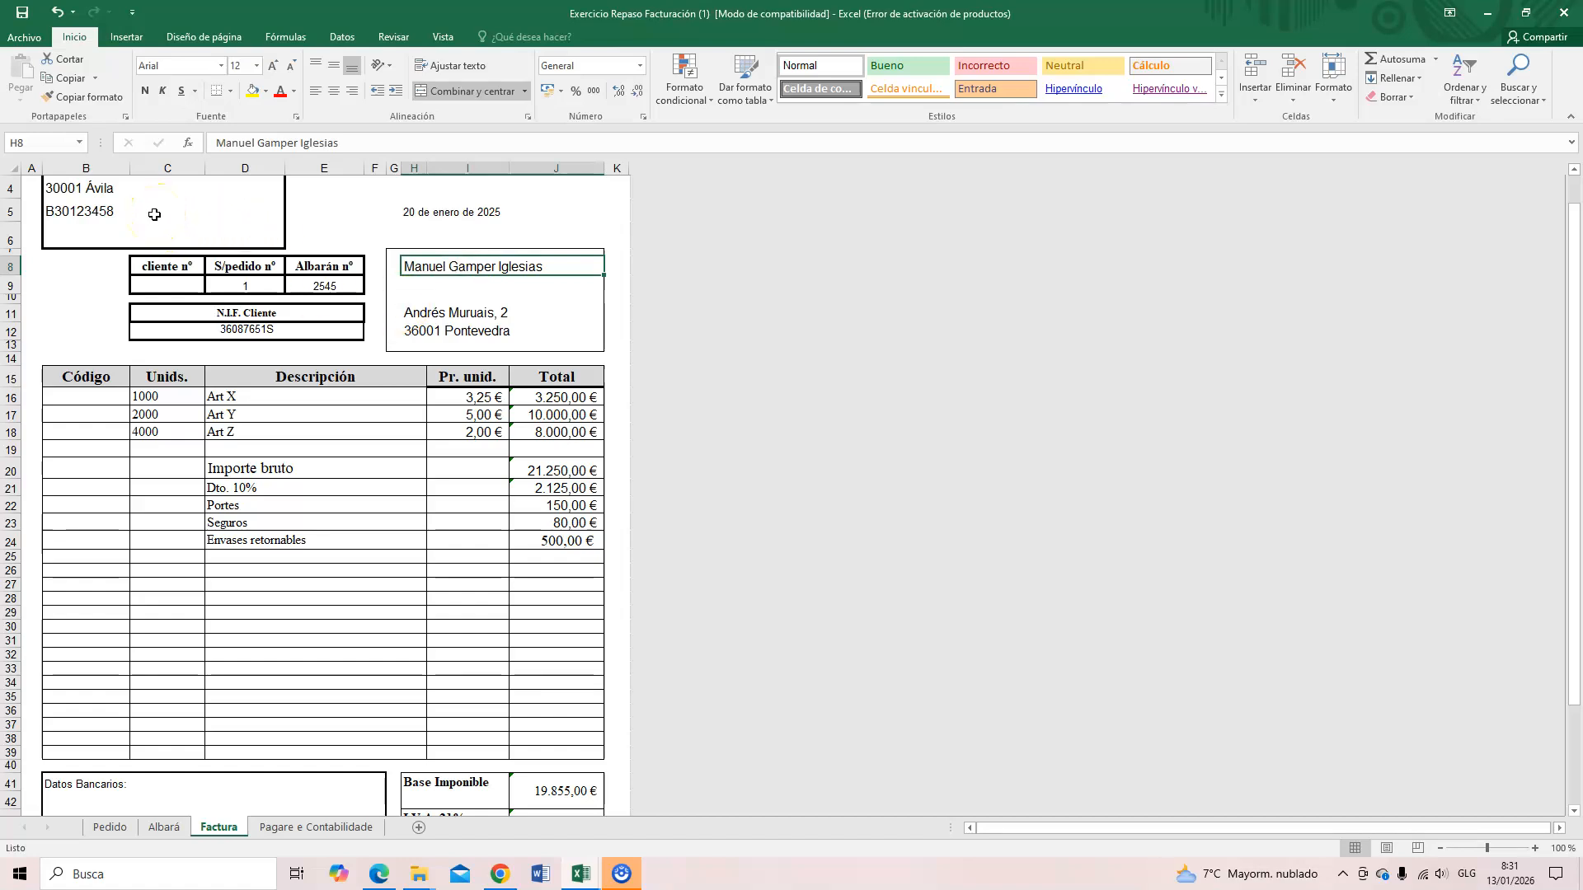
# Step: Compare the supplier and client details in the invoice header with the I.V.A. and Recargo Eq. amounts in J43 and J45
pyautogui.scroll(1, 371, 342)
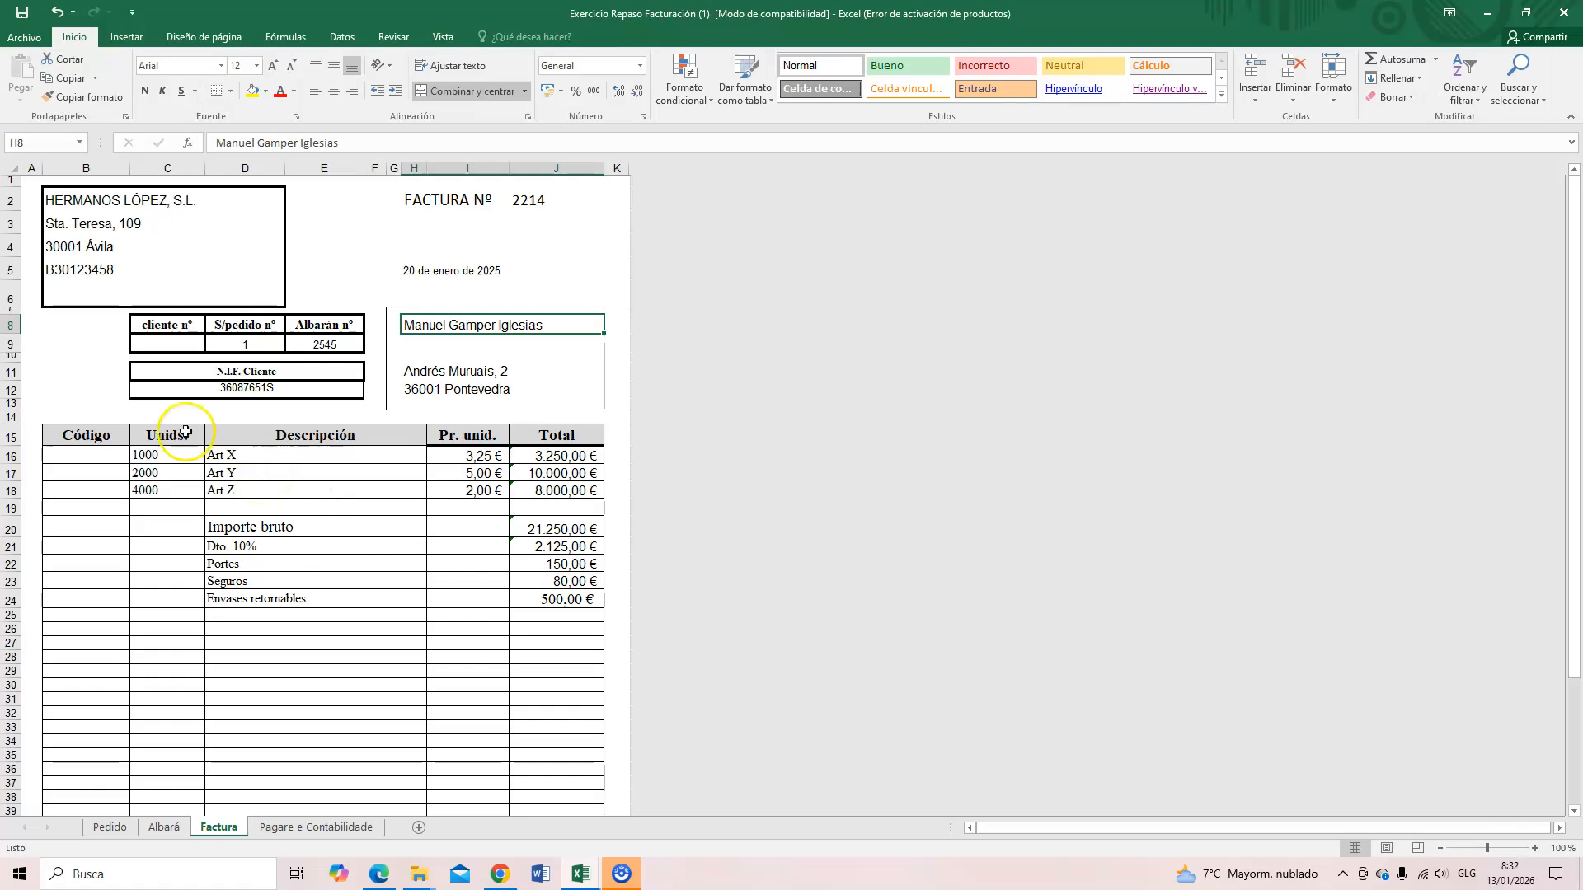
pyautogui.scroll(-4, 495, 462)
pyautogui.scroll(-1, 566, 565)
pyautogui.click(549, 615)
pyautogui.click(537, 640)
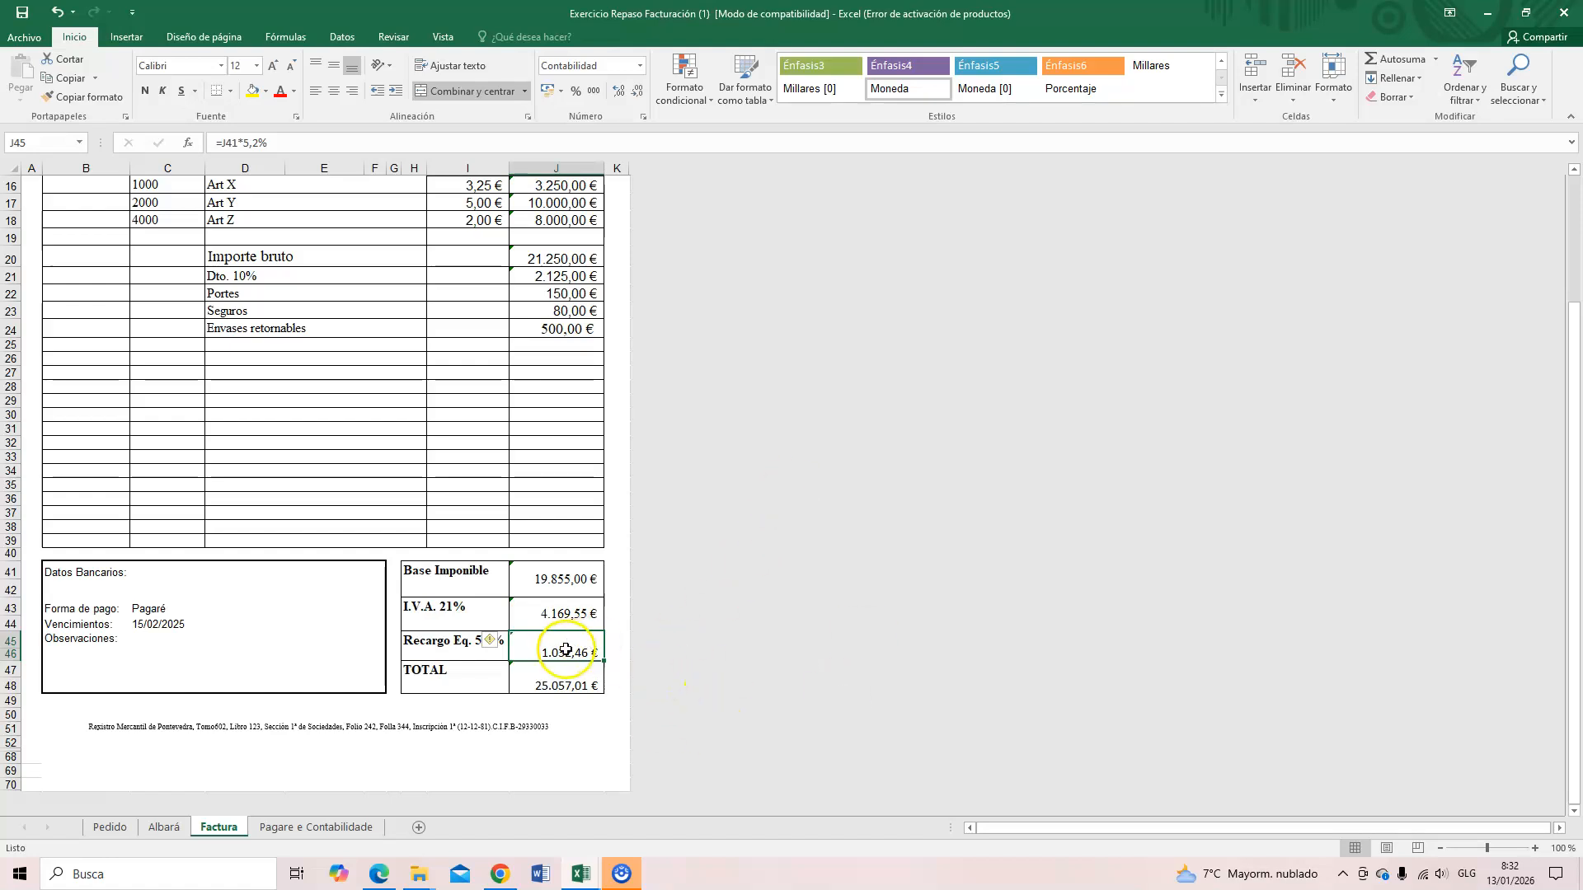
pyautogui.scroll(3, 552, 437)
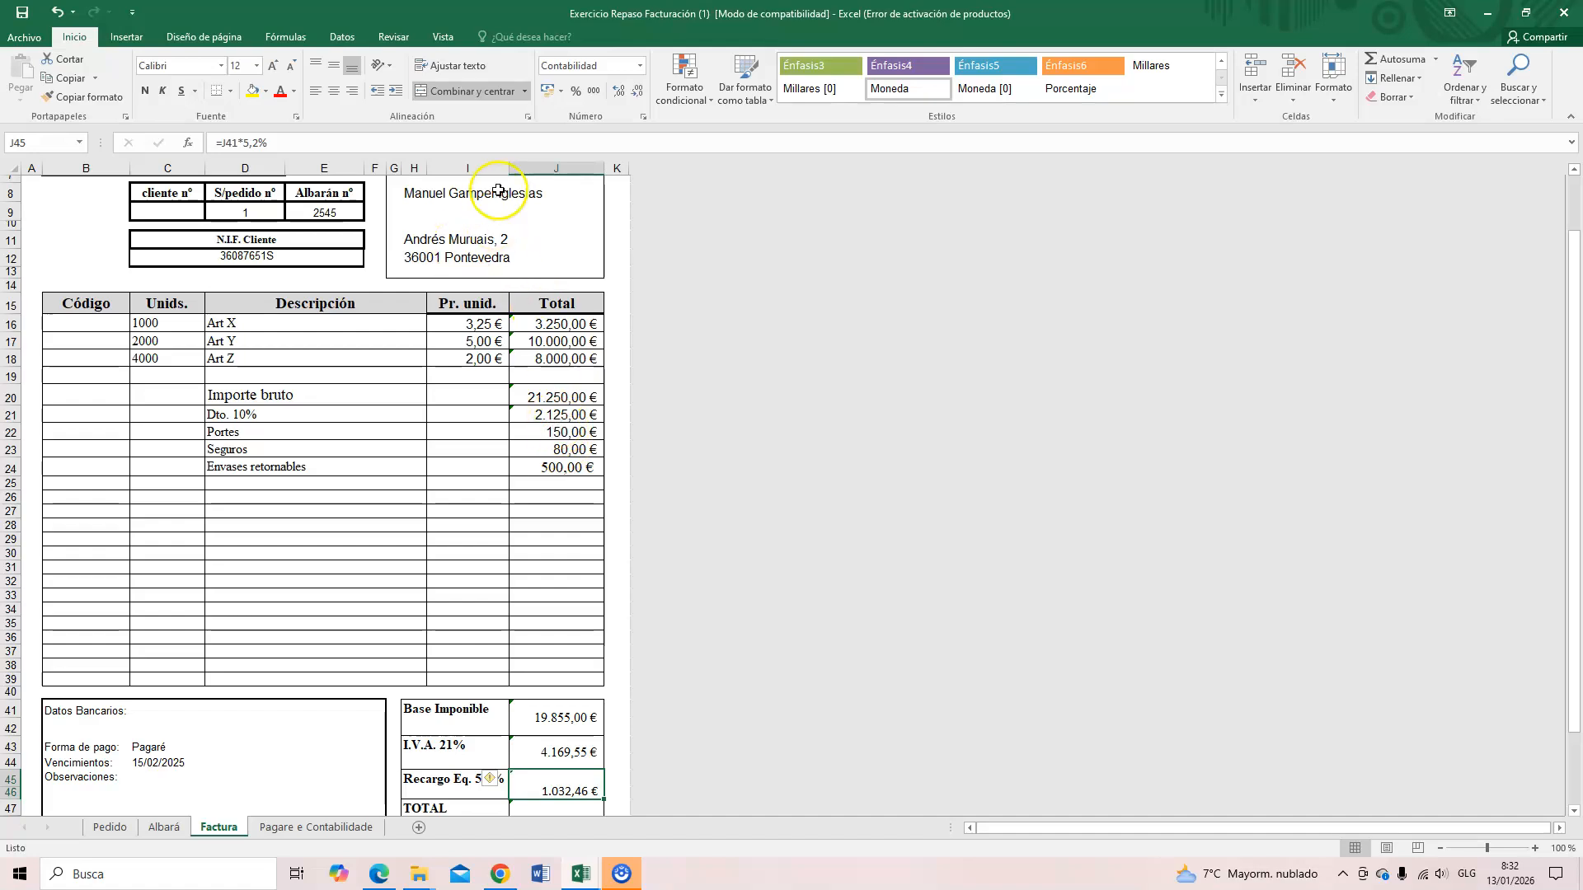
pyautogui.scroll(-2, 601, 646)
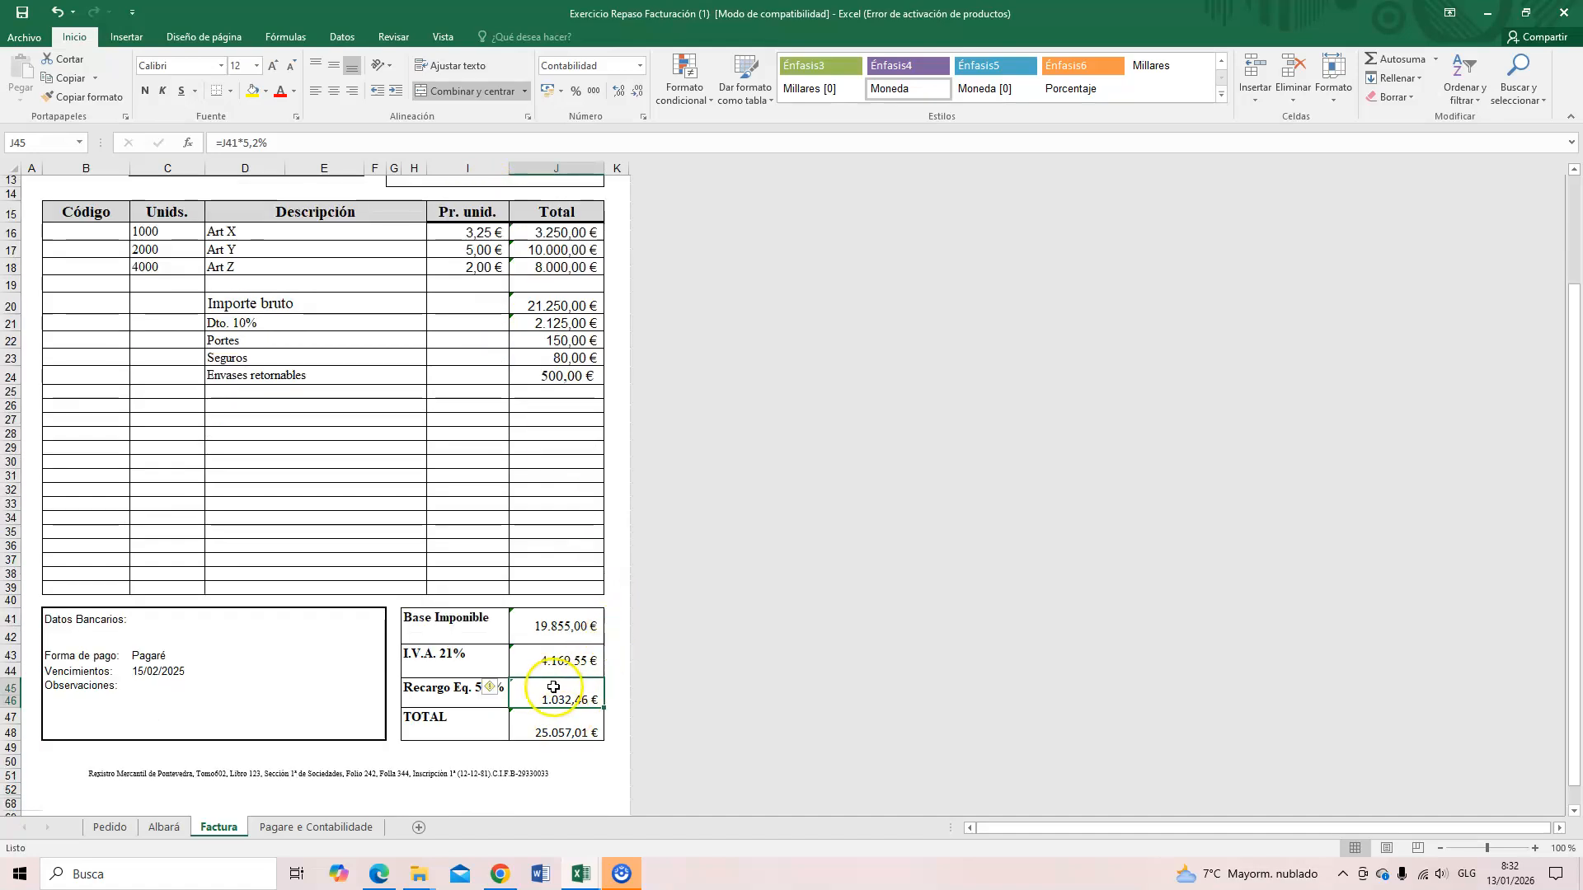
pyautogui.scroll(4, 554, 687)
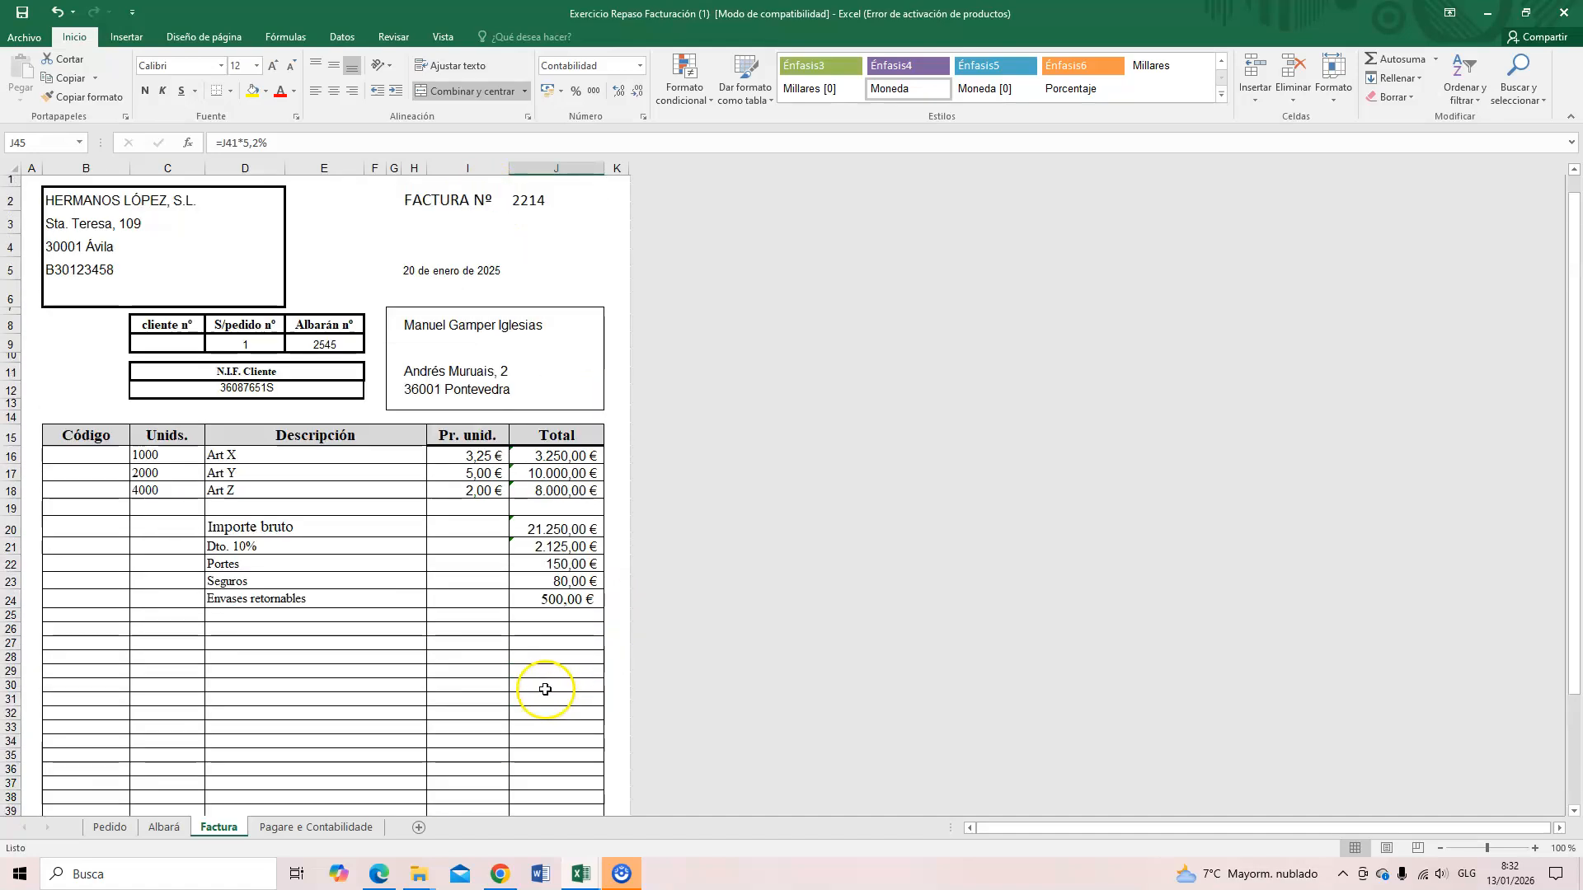
# Step: Replace the client's second surname in H8 of the invoice with the company suffix SLU
pyautogui.click(420, 322)
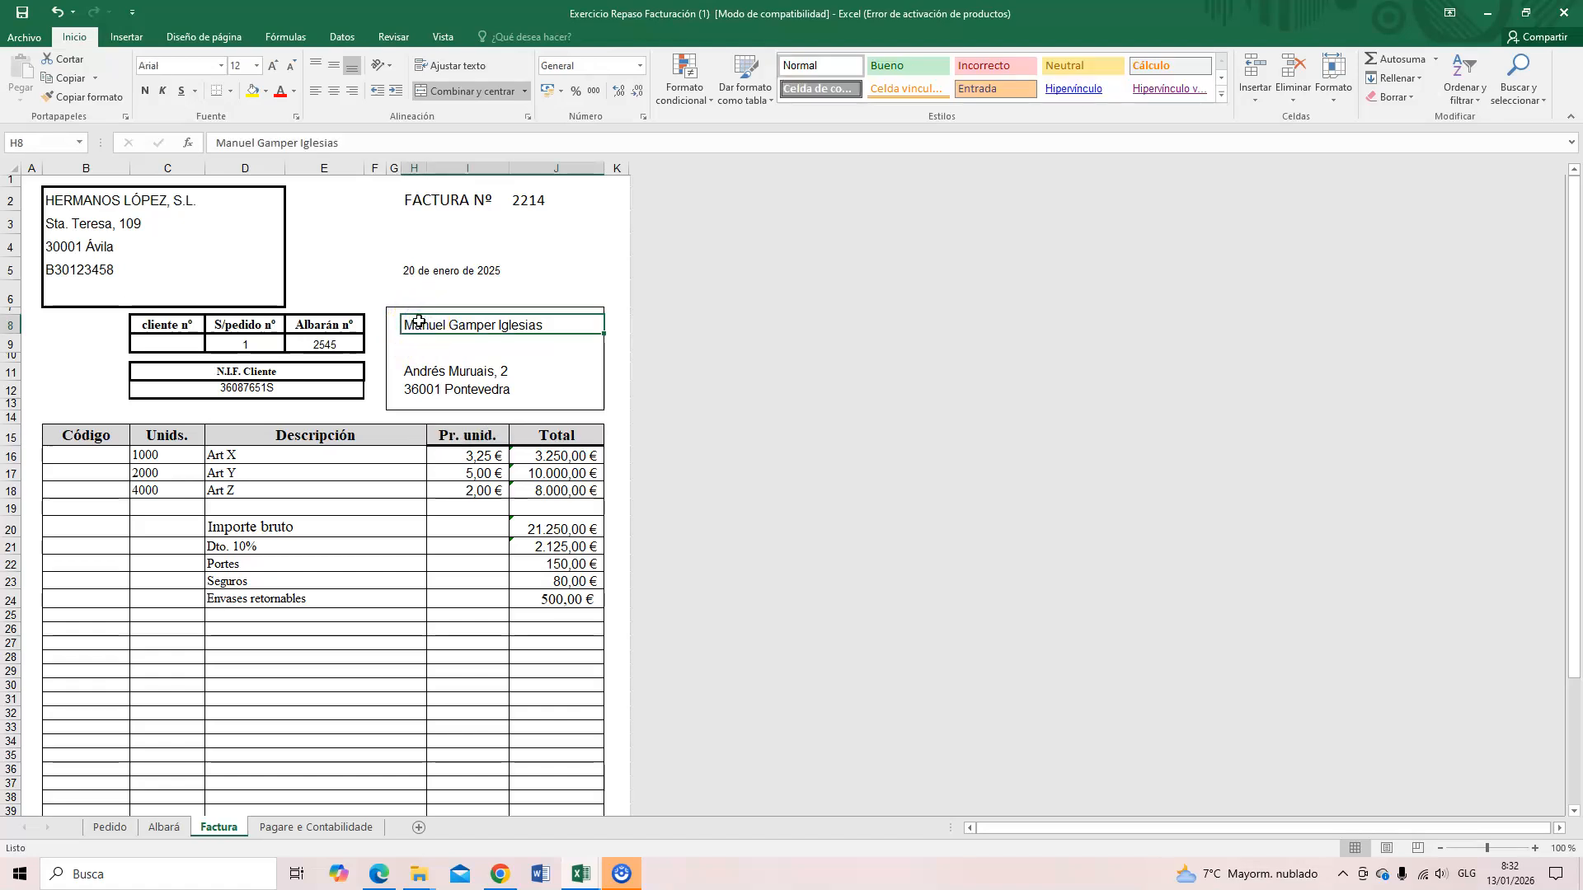
pyautogui.click(355, 142)
pyautogui.press('BackSpace')
pyautogui.press('BackSpace')
pyautogui.press('BackSpace')
pyautogui.press('BackSpace')
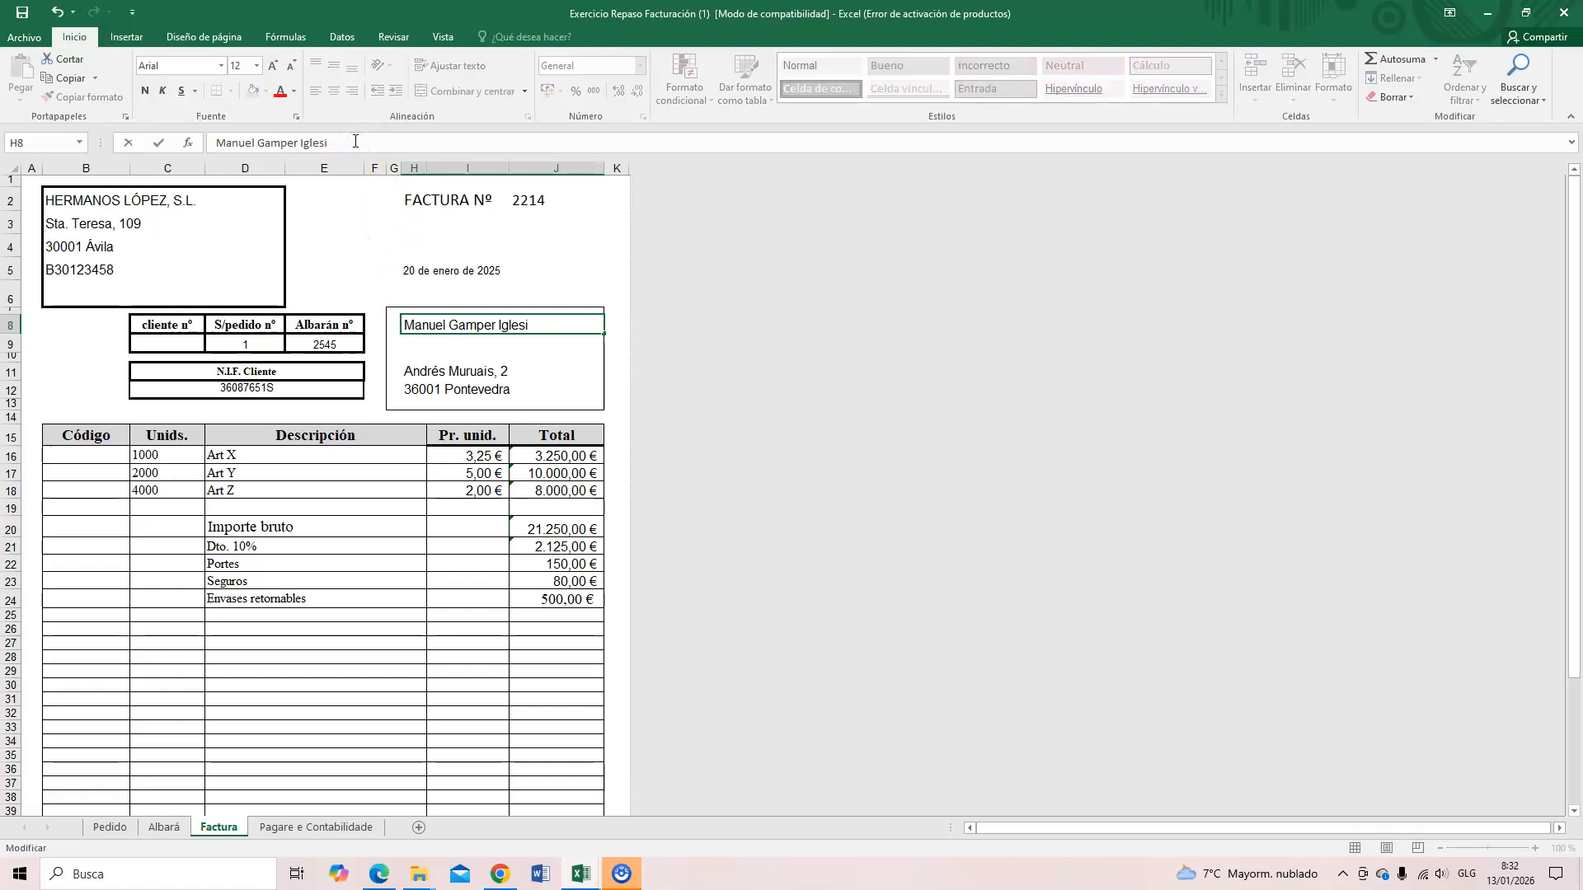
pyautogui.write('SLU')
pyautogui.click(487, 343)
pyautogui.click(498, 323)
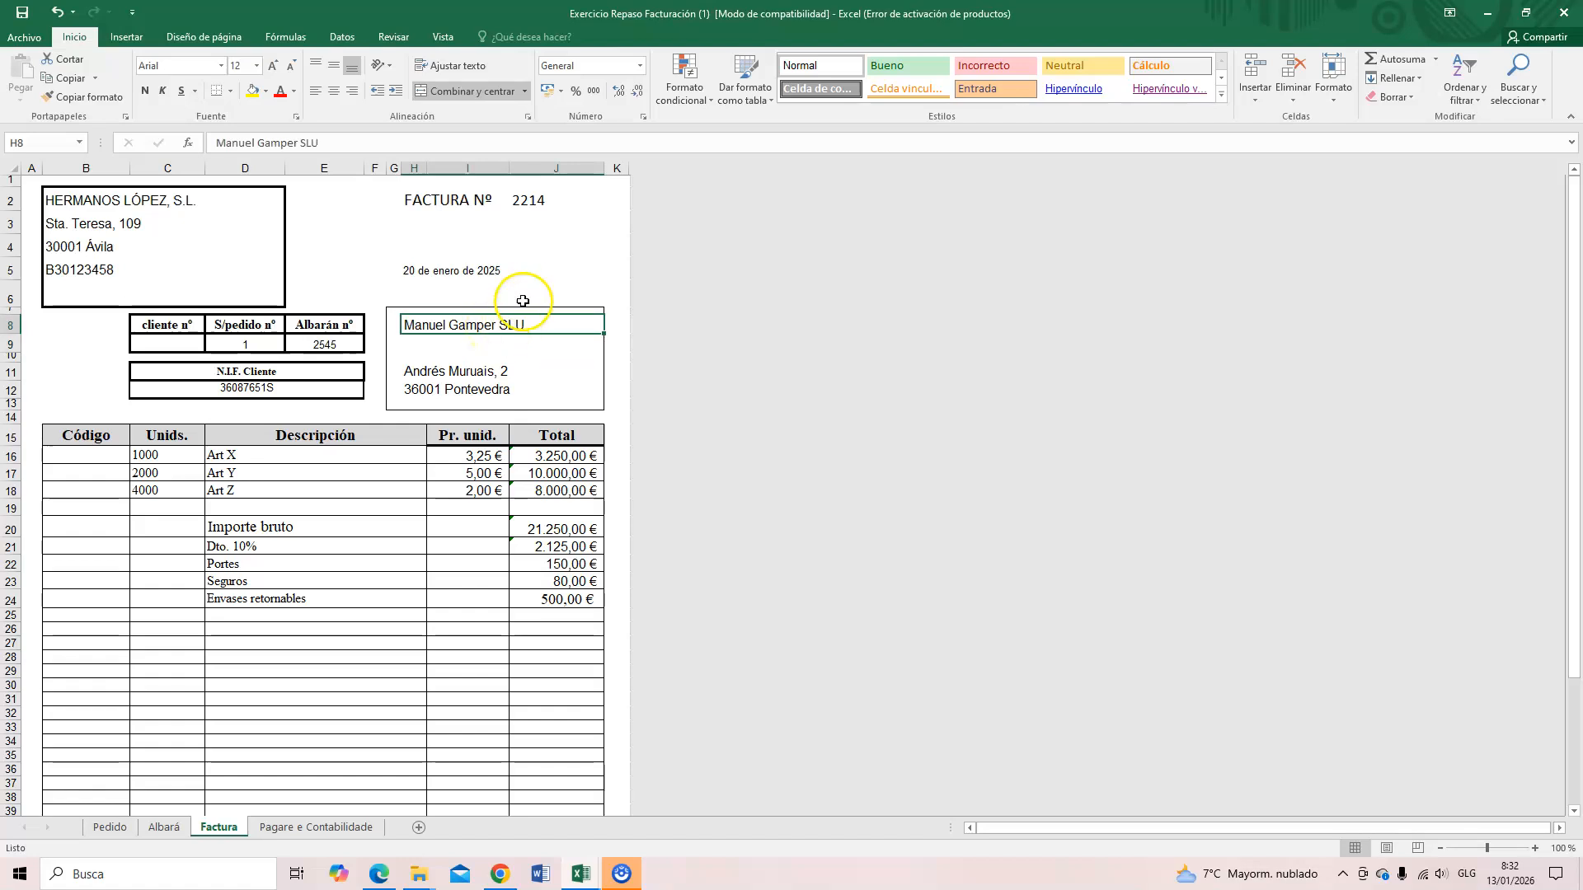
# Step: Clear the Recargo Eq. 5,2% amount in J45 and review the invoice without the surcharge
pyautogui.scroll(-7, 528, 285)
pyautogui.click(573, 541)
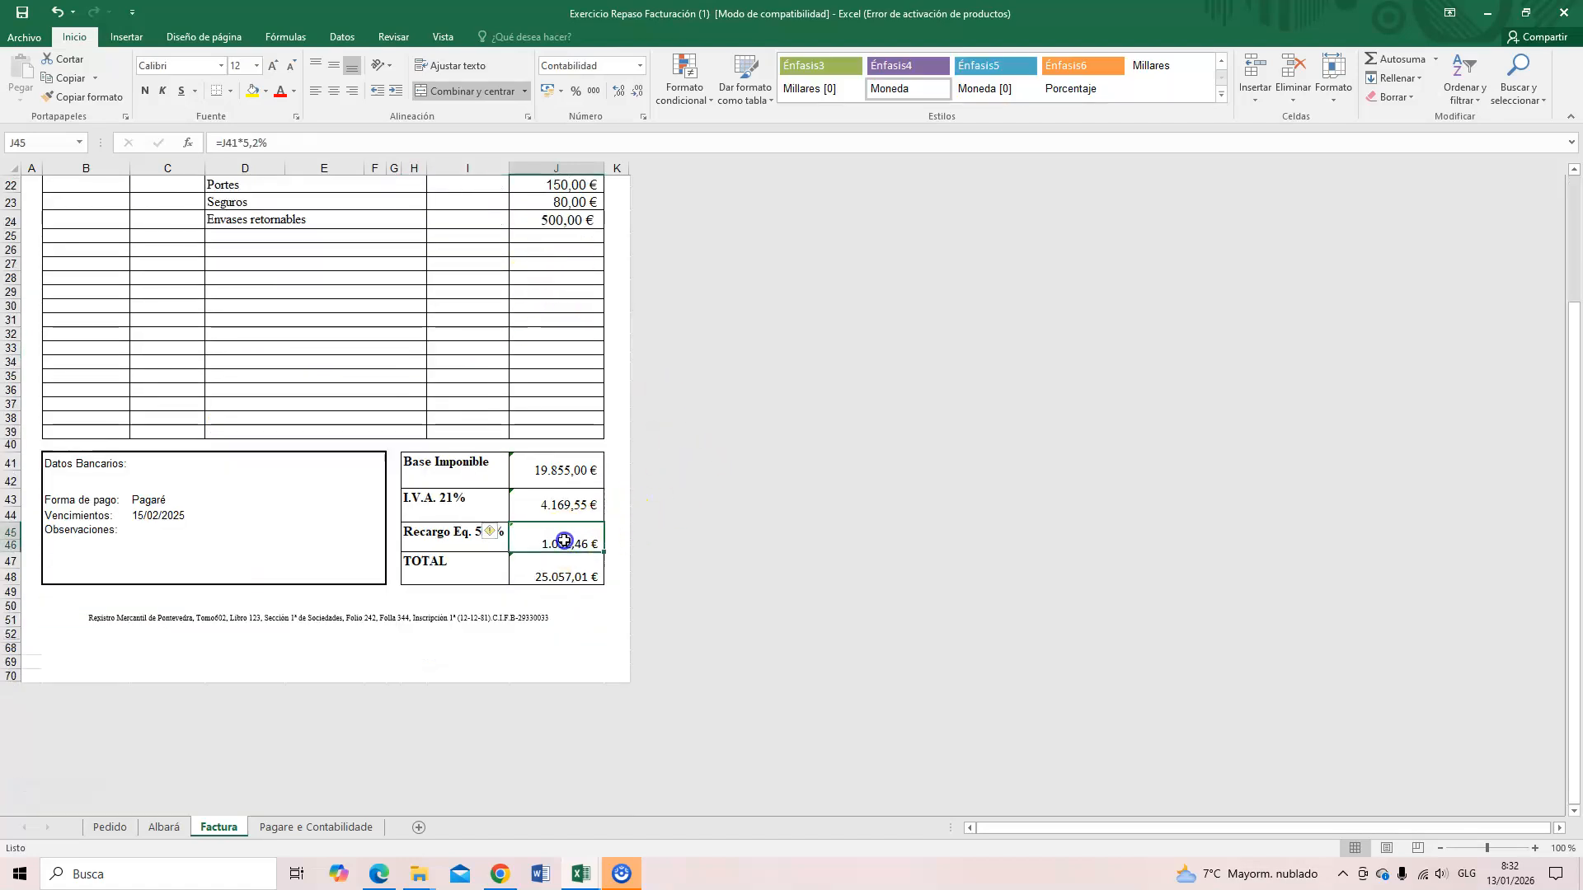
pyautogui.press('Delete')
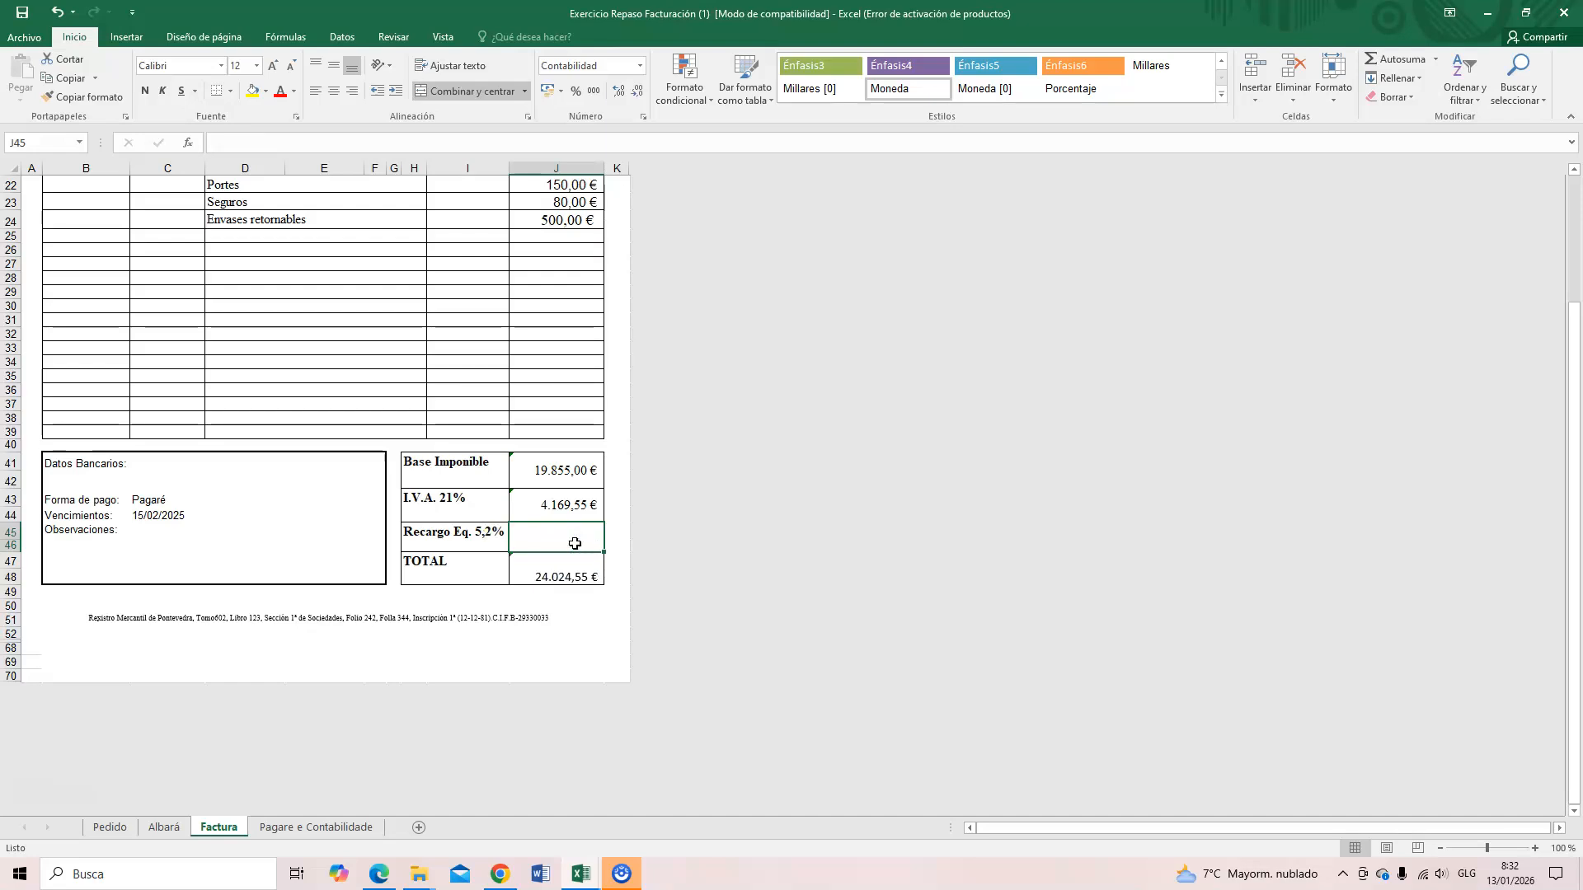
pyautogui.scroll(6, 757, 577)
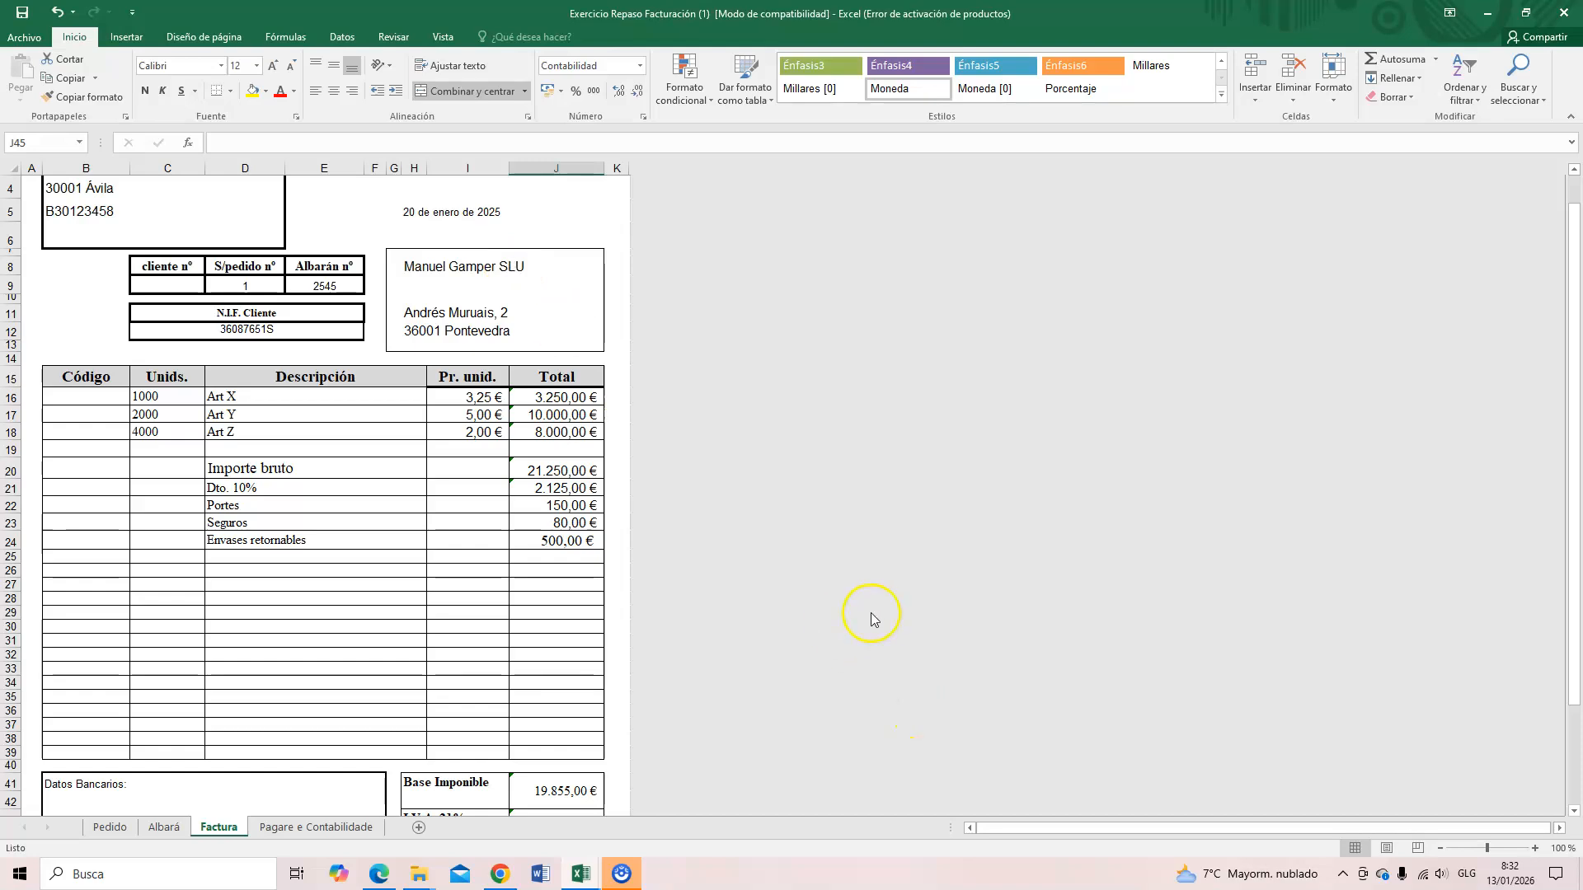
pyautogui.scroll(-3, 796, 639)
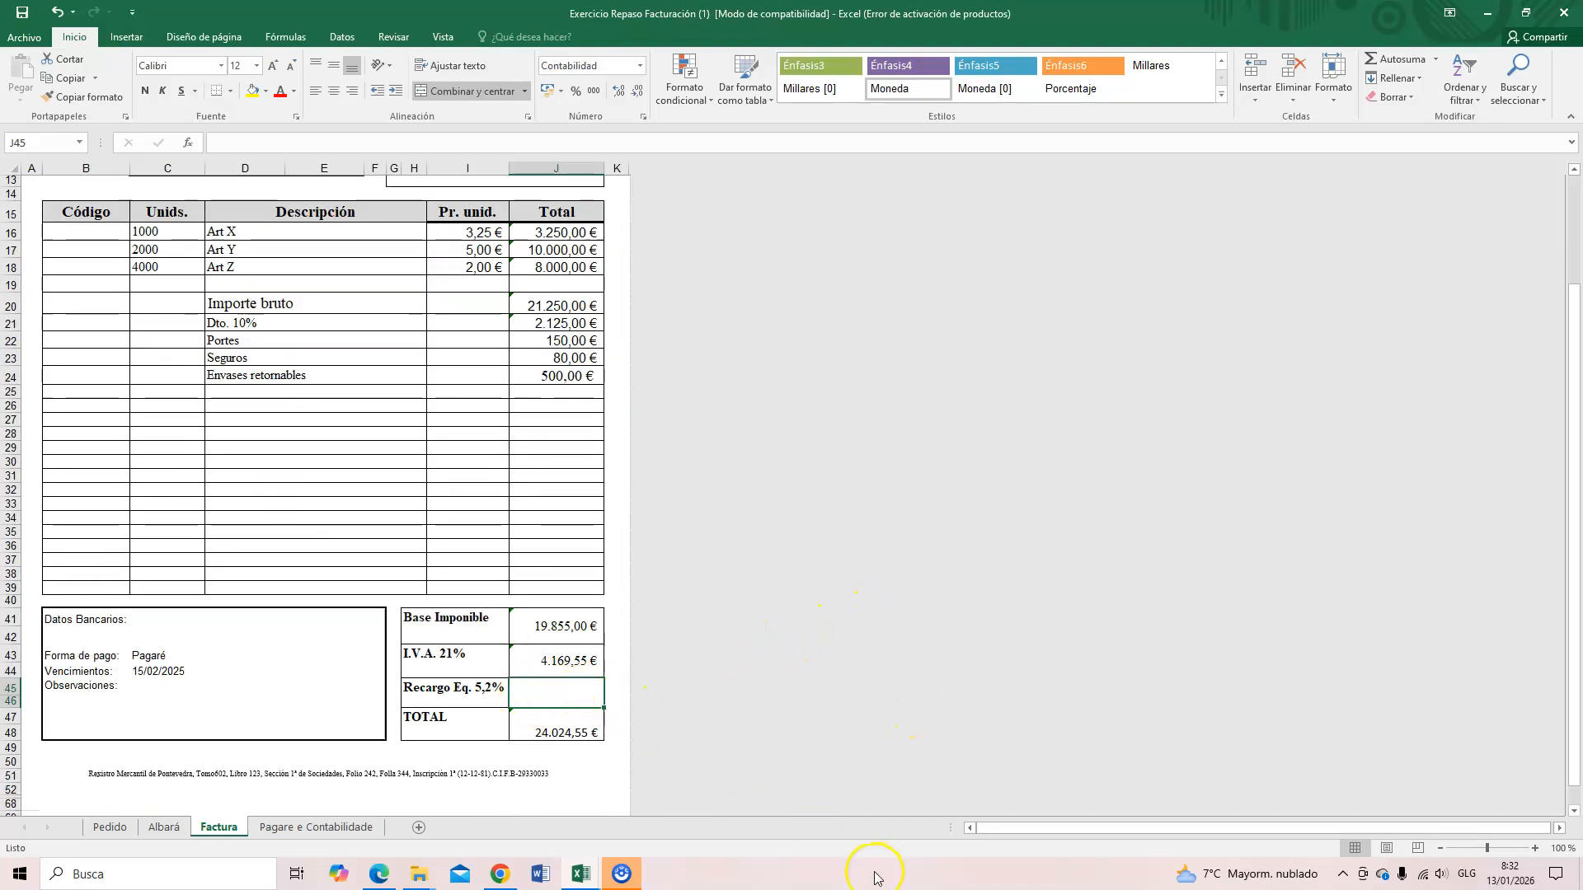
pyautogui.scroll(4, 816, 847)
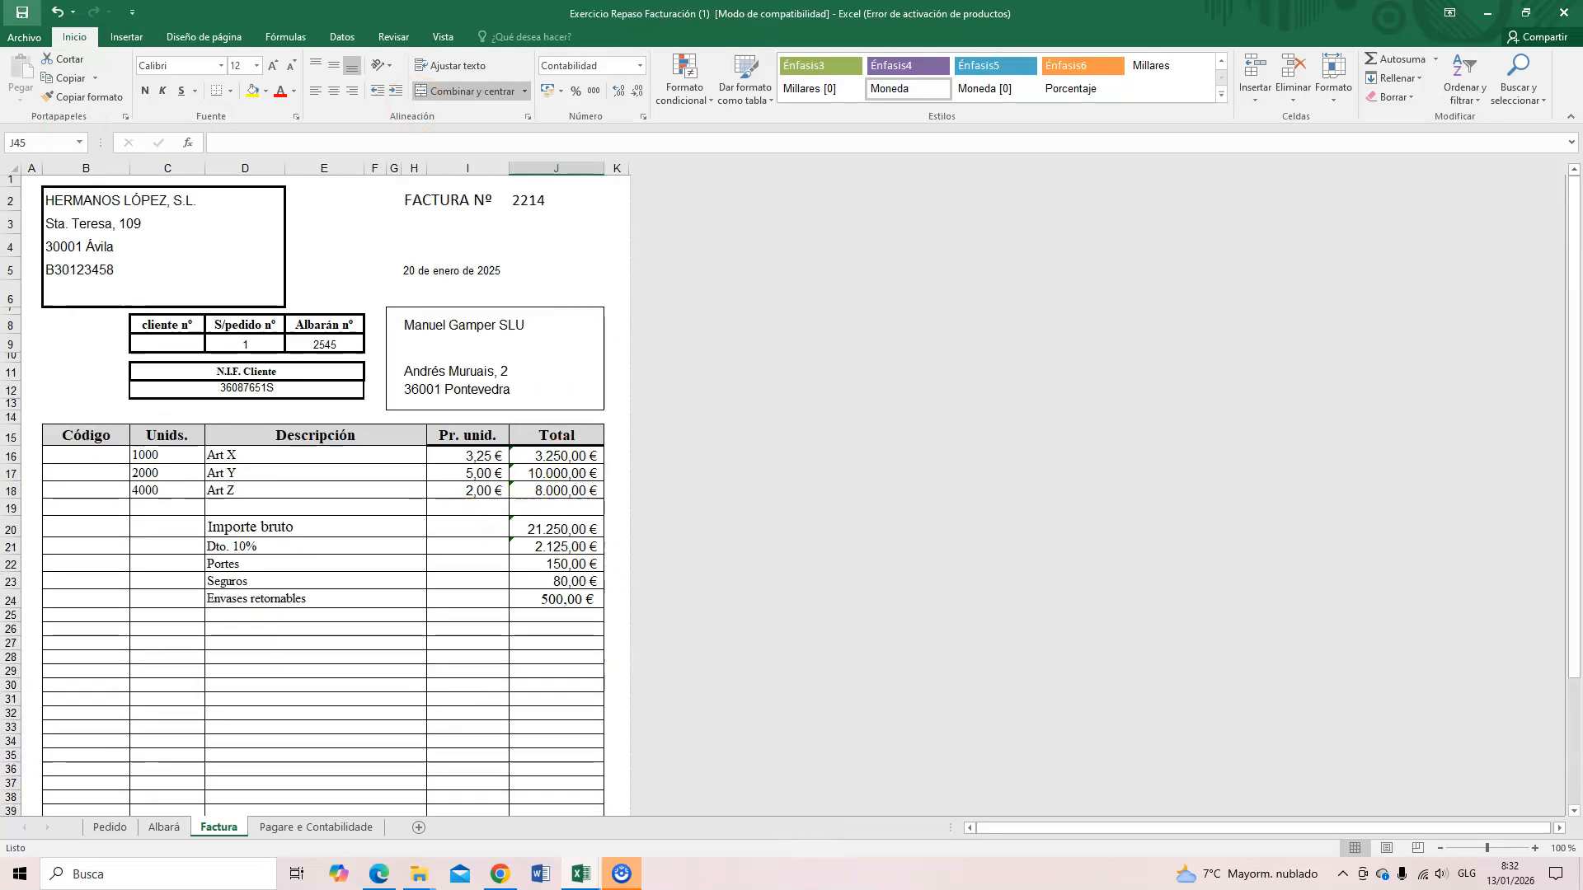
# Step: Undo the deletion of the Recargo Eq. amount in J45 and the SLU change to the client's name in H8
pyautogui.click(52, 11)
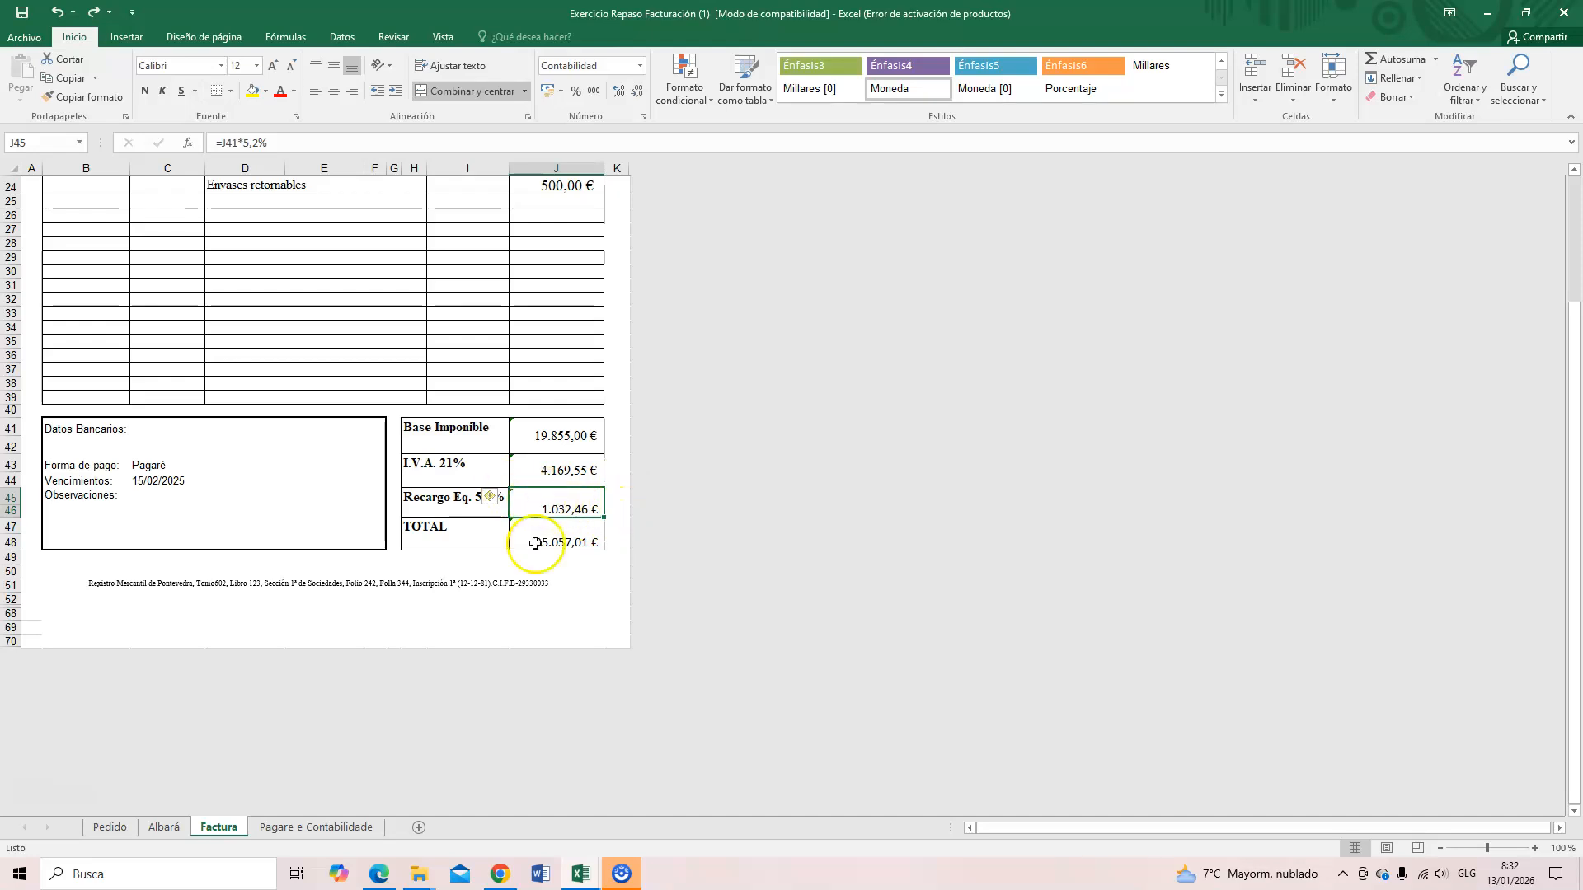
pyautogui.scroll(8, 536, 527)
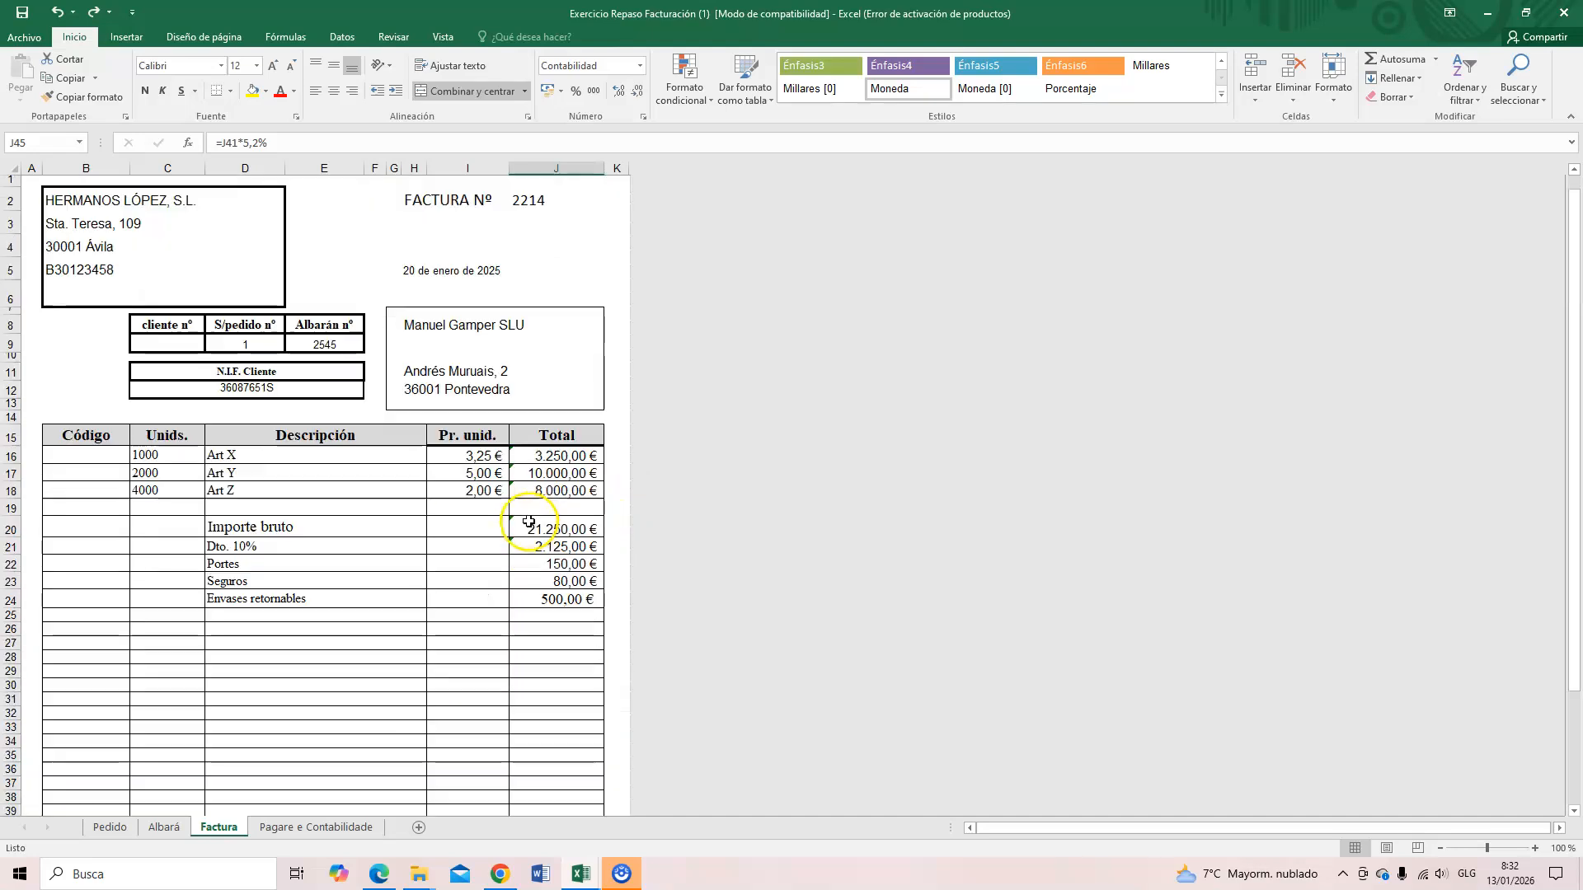
pyautogui.click(59, 14)
pyautogui.scroll(3, 474, 424)
pyautogui.click(464, 324)
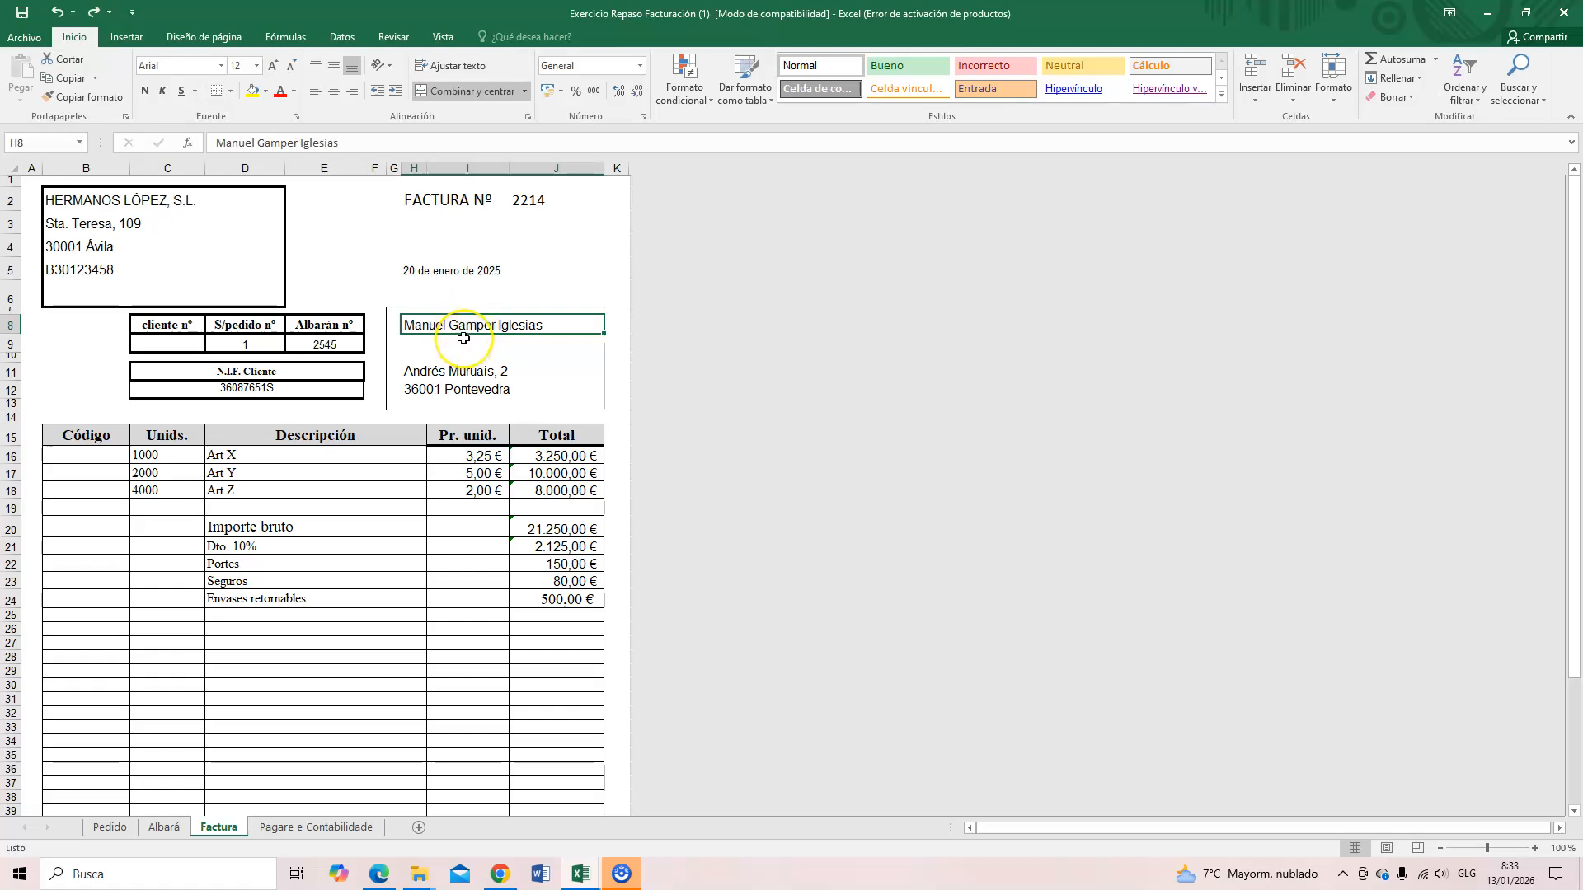
# Step: Examine the Recargo Eq. 5,2% formula in J45 alongside the client's details and the invoice lines
pyautogui.click(501, 410)
pyautogui.scroll(-3, 321, 494)
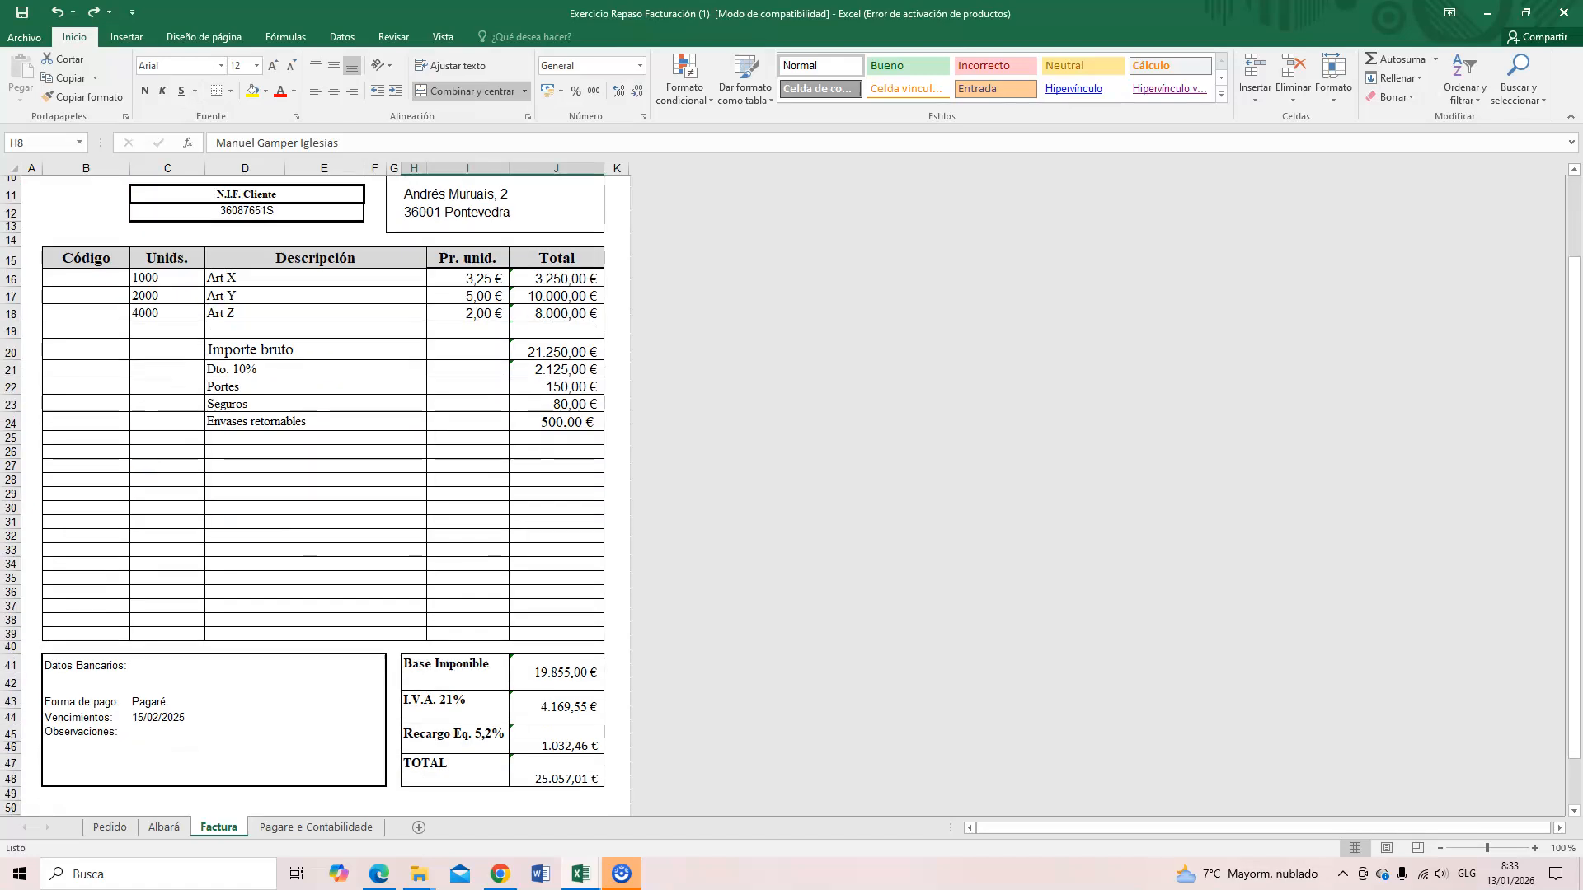
pyautogui.scroll(3, 322, 494)
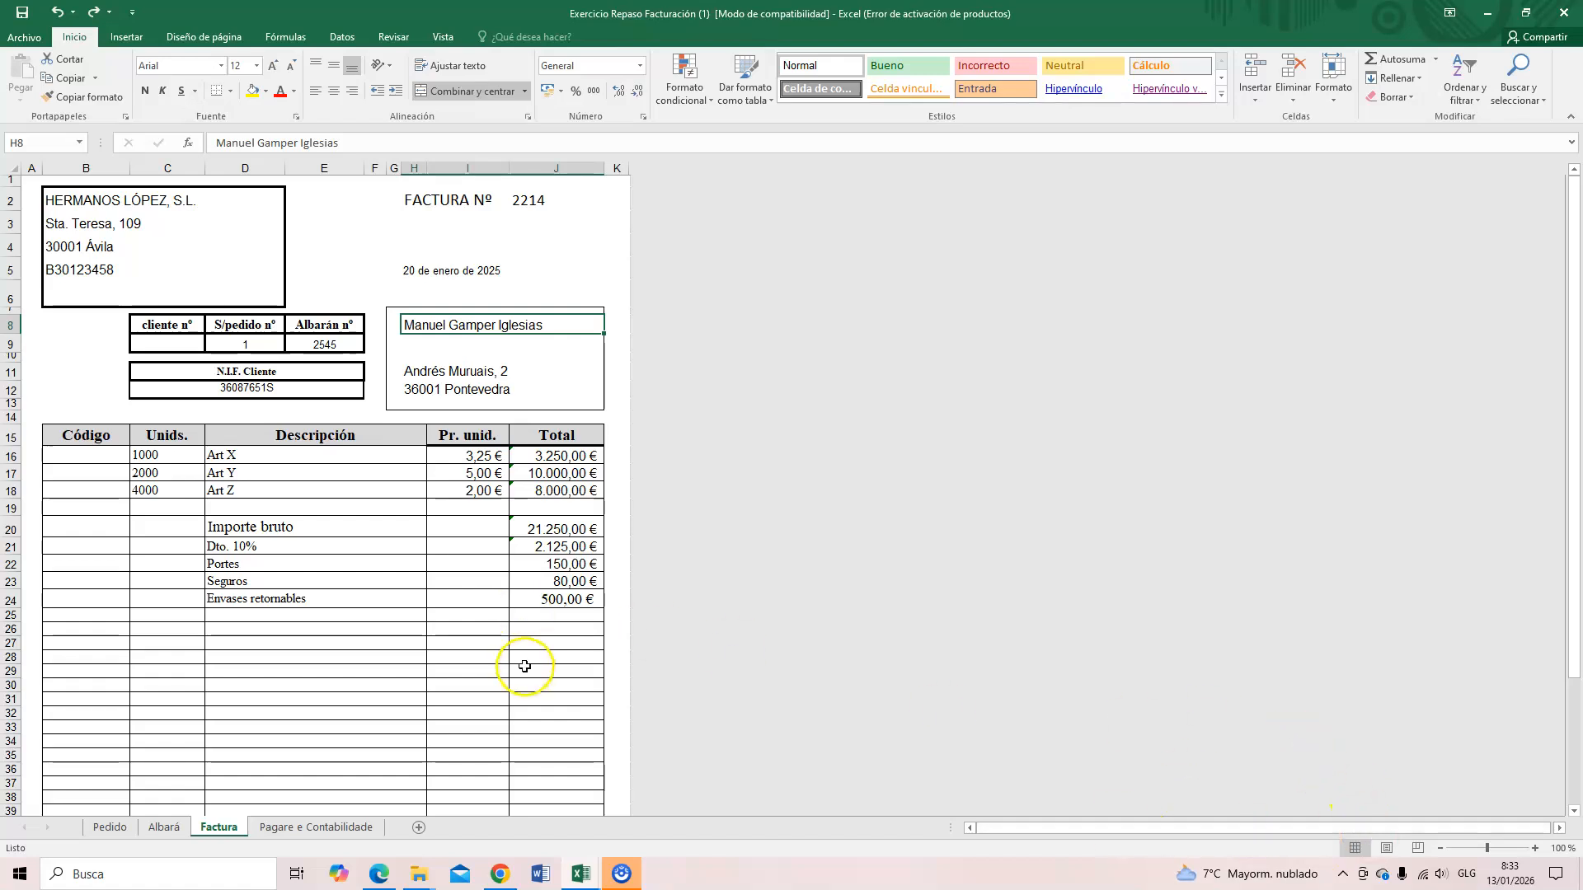
pyautogui.scroll(-3, 524, 666)
pyautogui.click(536, 740)
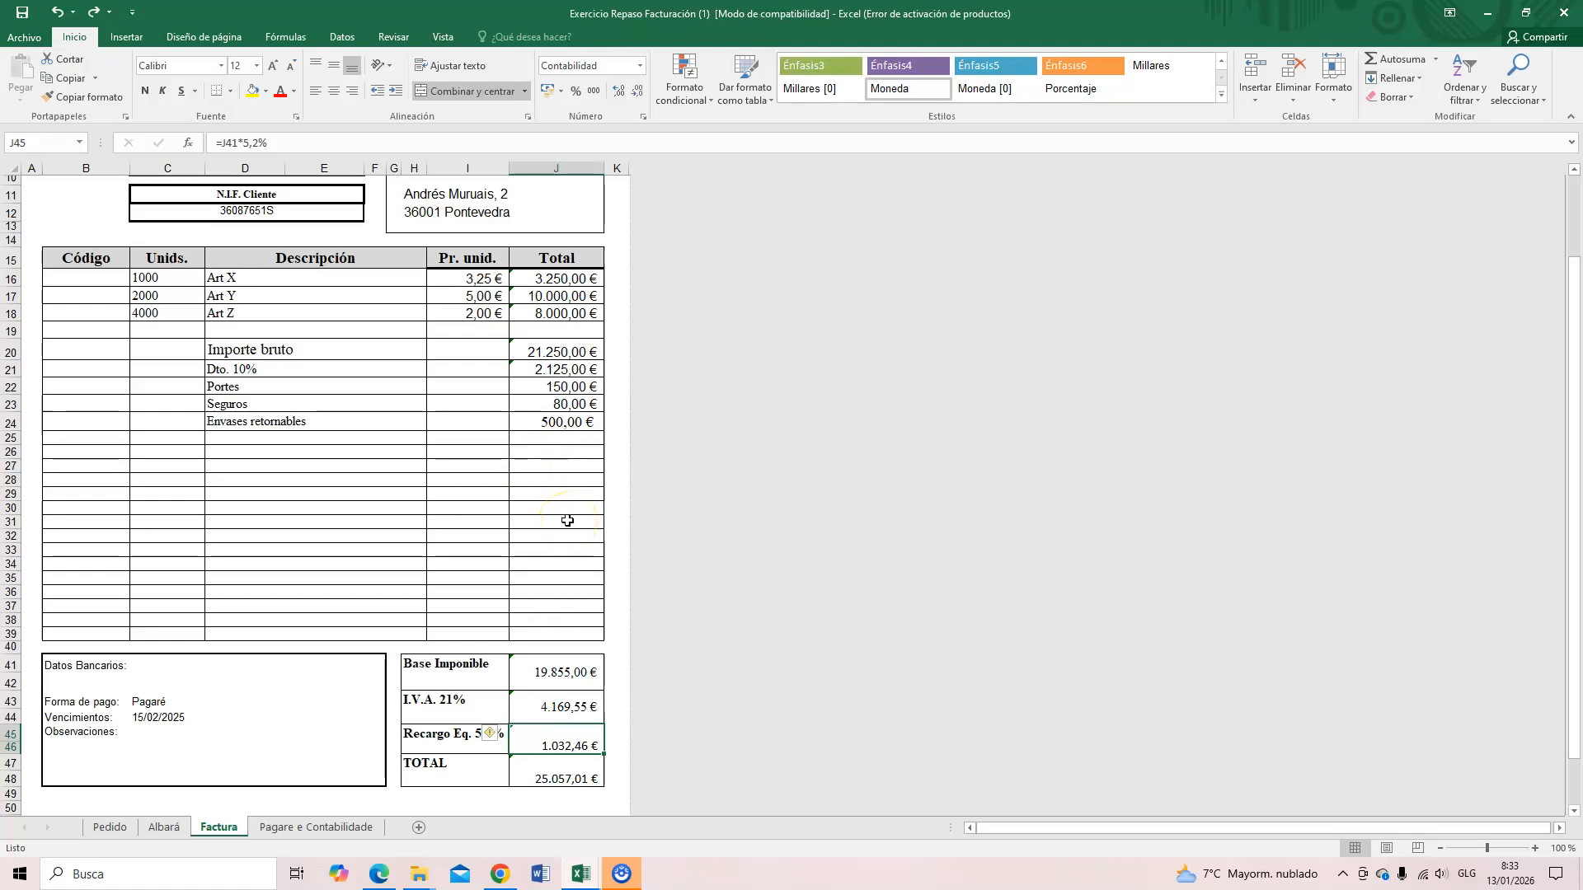
pyautogui.scroll(2, 412, 521)
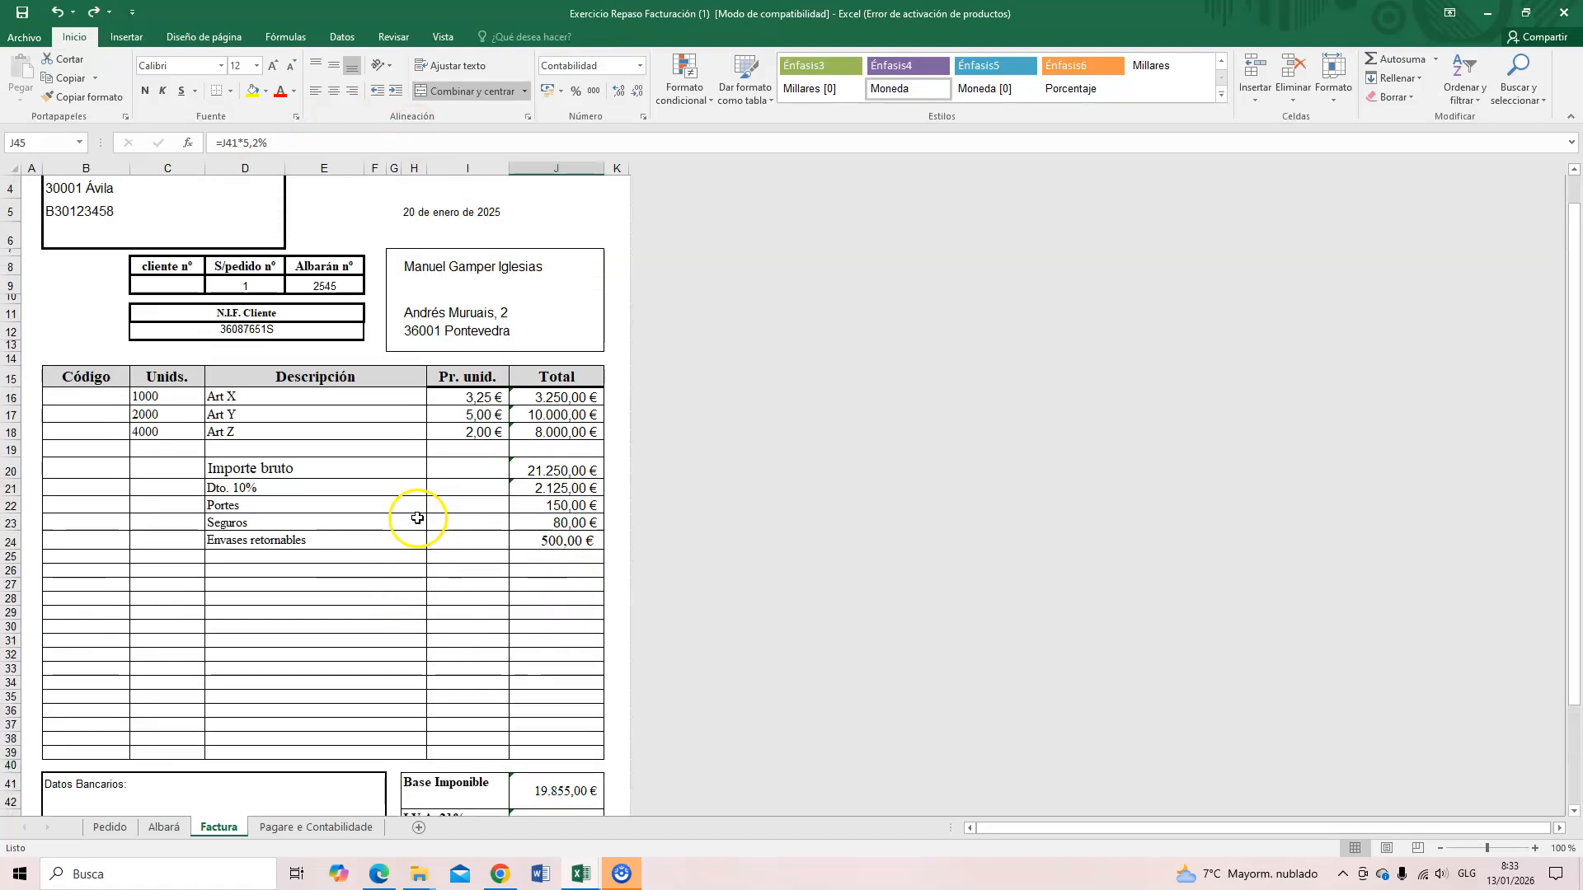
pyautogui.scroll(-1, 457, 577)
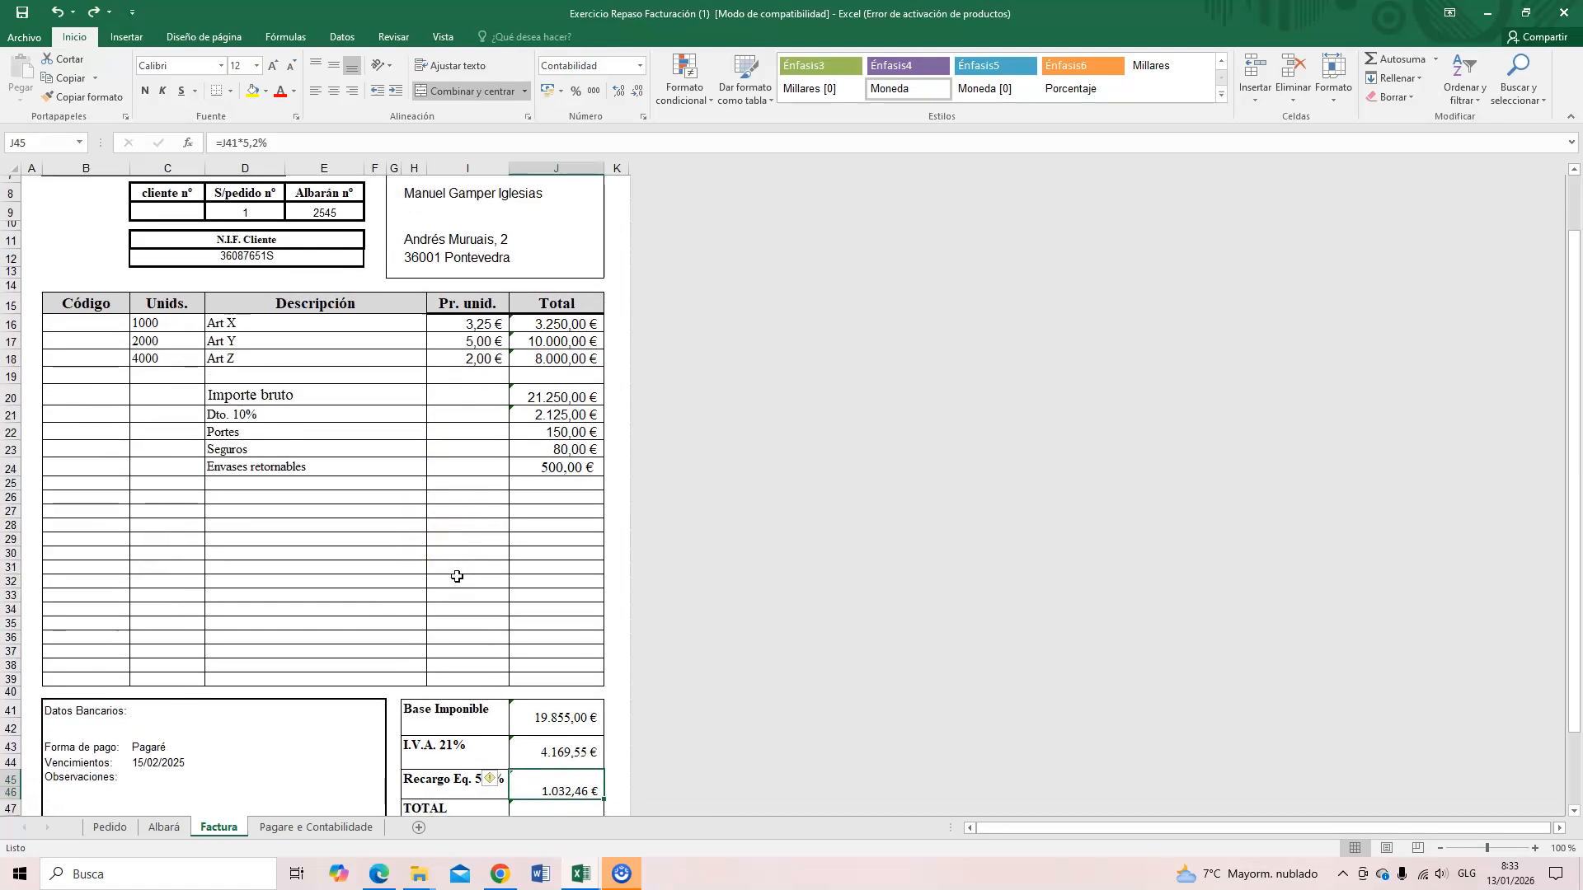
# Step: Examine the invoice's Base Imponible and I.V.A. 21% formulas in J41 and J43, along with the invoice number cell
pyautogui.scroll(2, 251, 403)
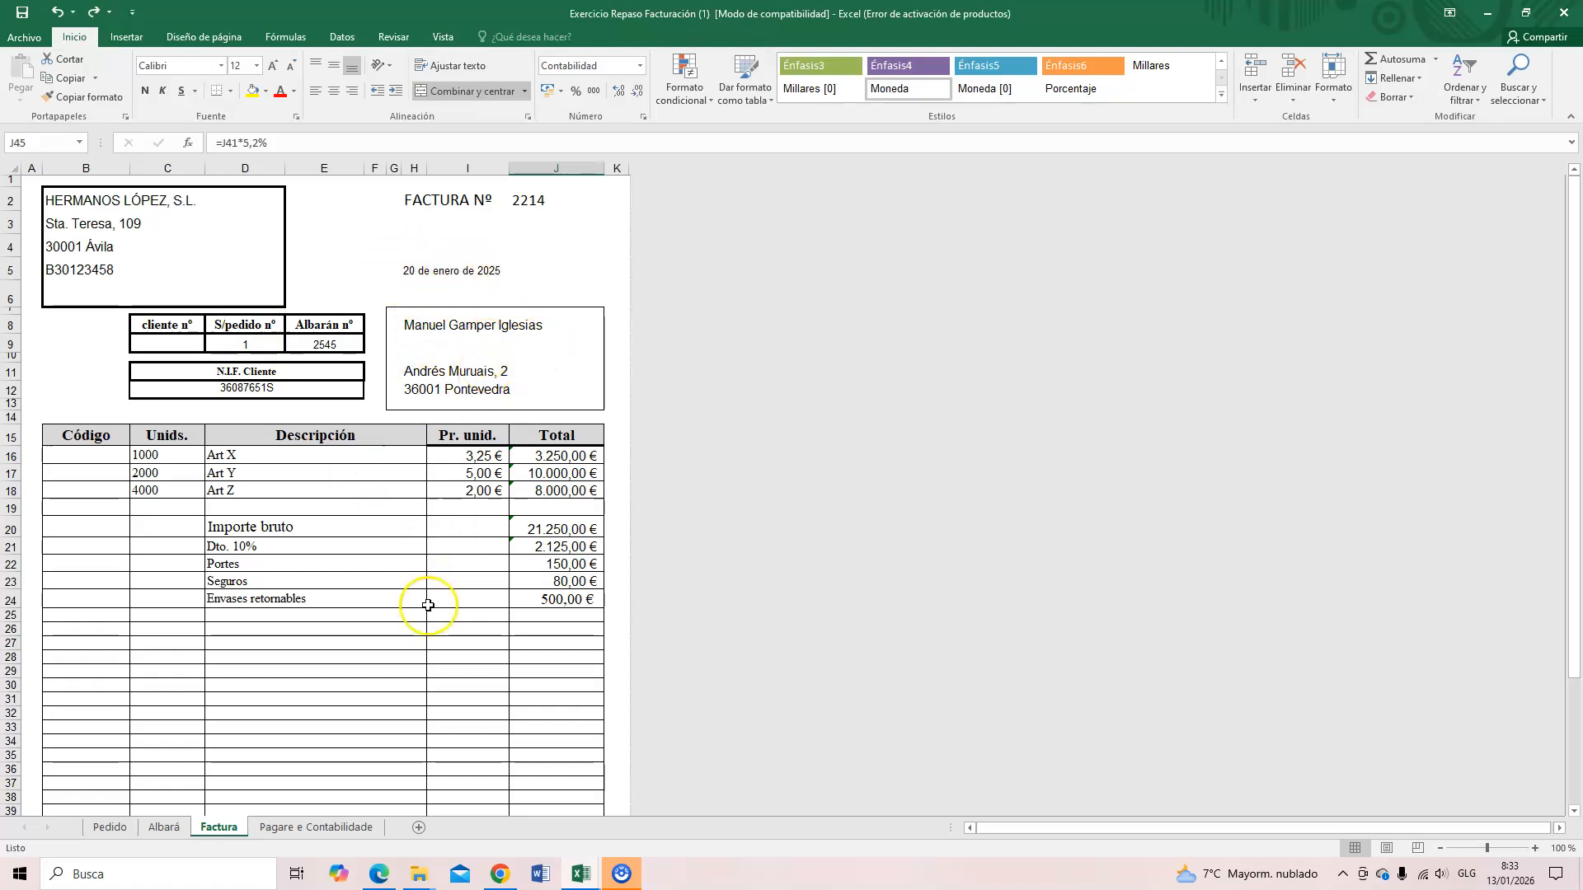
pyautogui.scroll(-3, 436, 444)
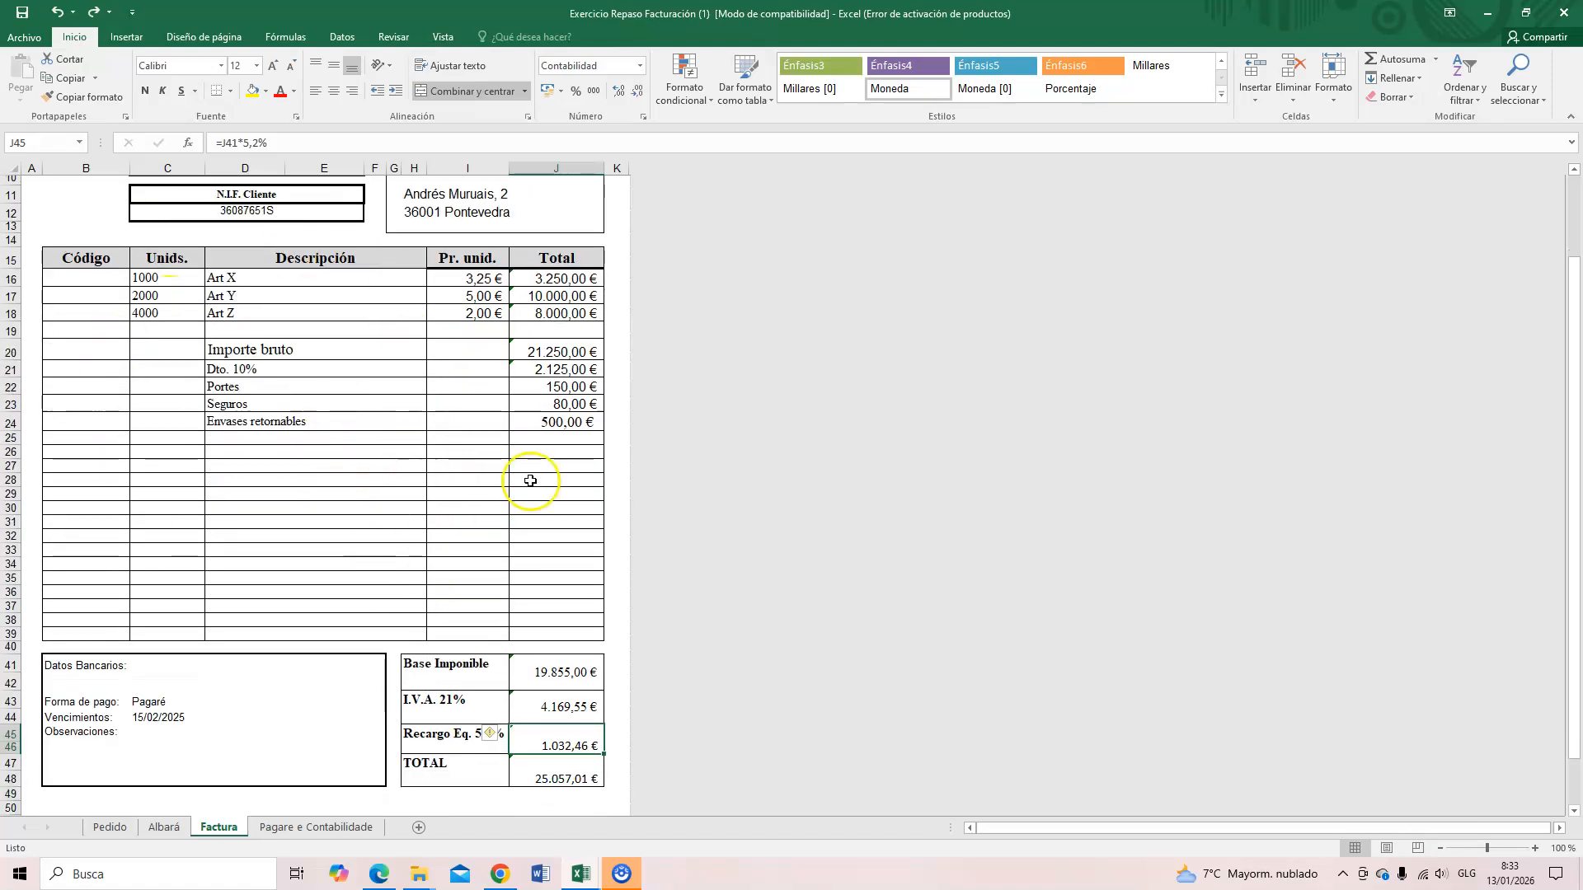
pyautogui.click(548, 672)
pyautogui.click(553, 706)
pyautogui.press('Left')
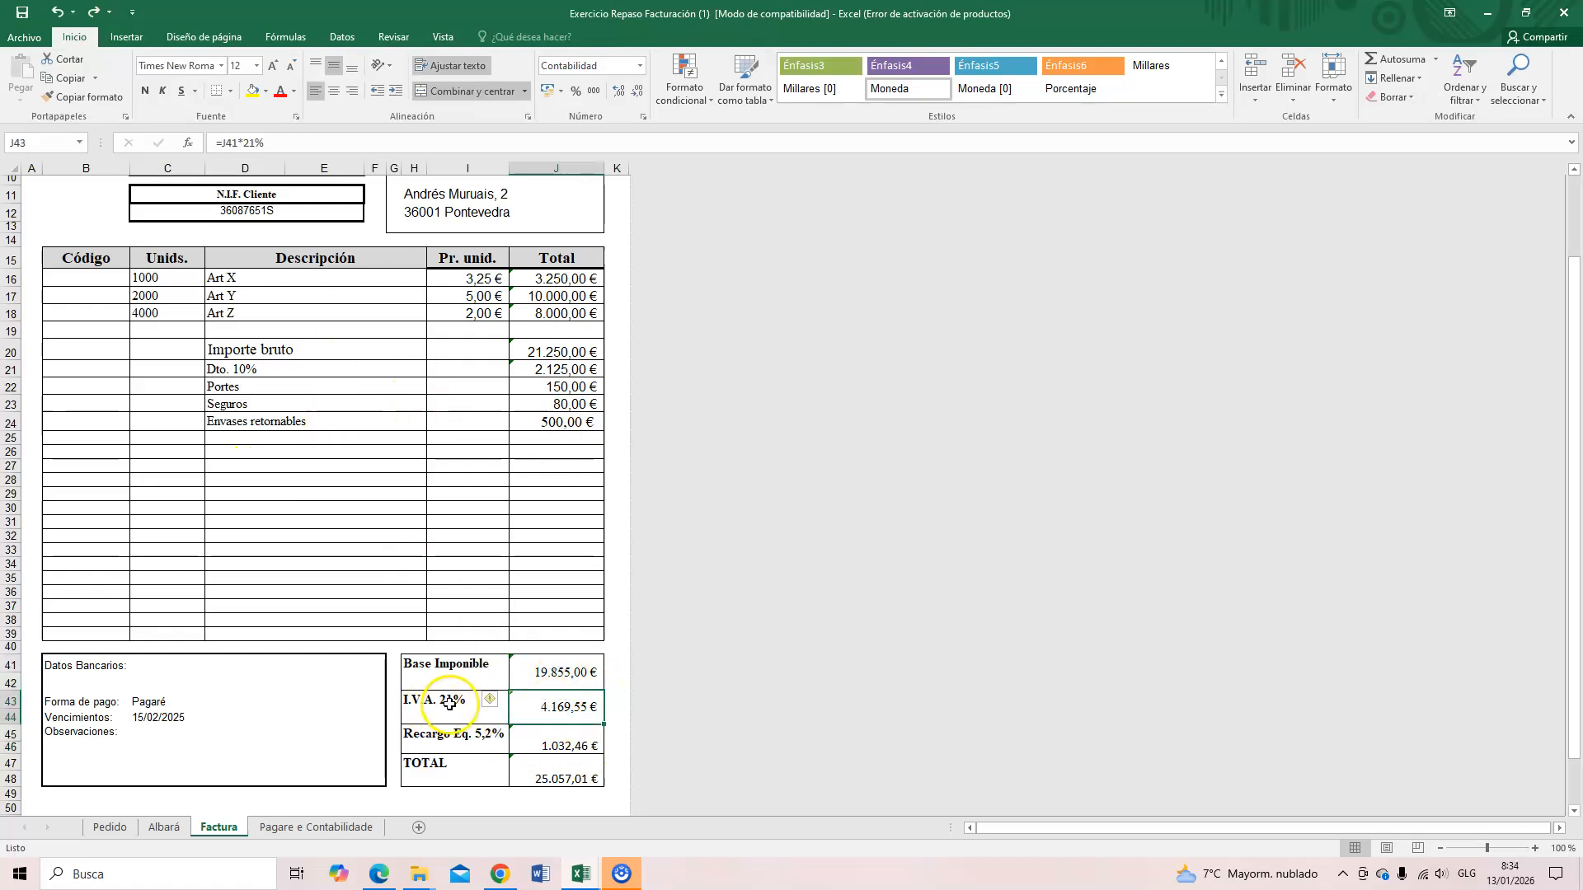
pyautogui.click(558, 707)
pyautogui.scroll(3, 554, 745)
pyautogui.click(519, 203)
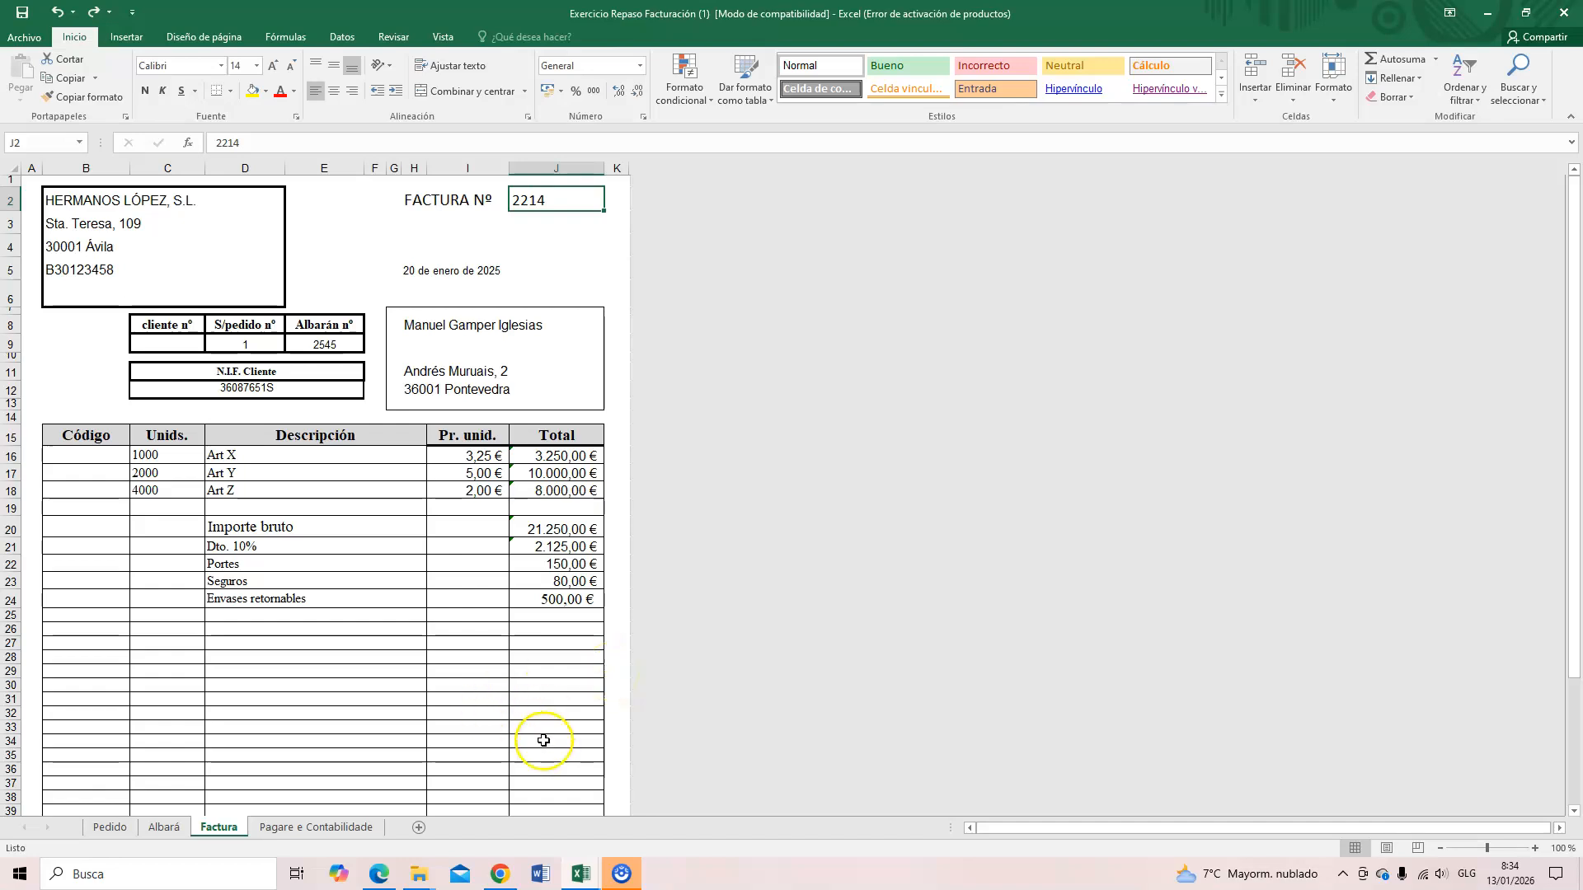
# Step: Clear the invoice's TOTAL in J47 and undo the deletion after reviewing the sheet without it
pyautogui.scroll(-6, 532, 734)
pyautogui.click(528, 629)
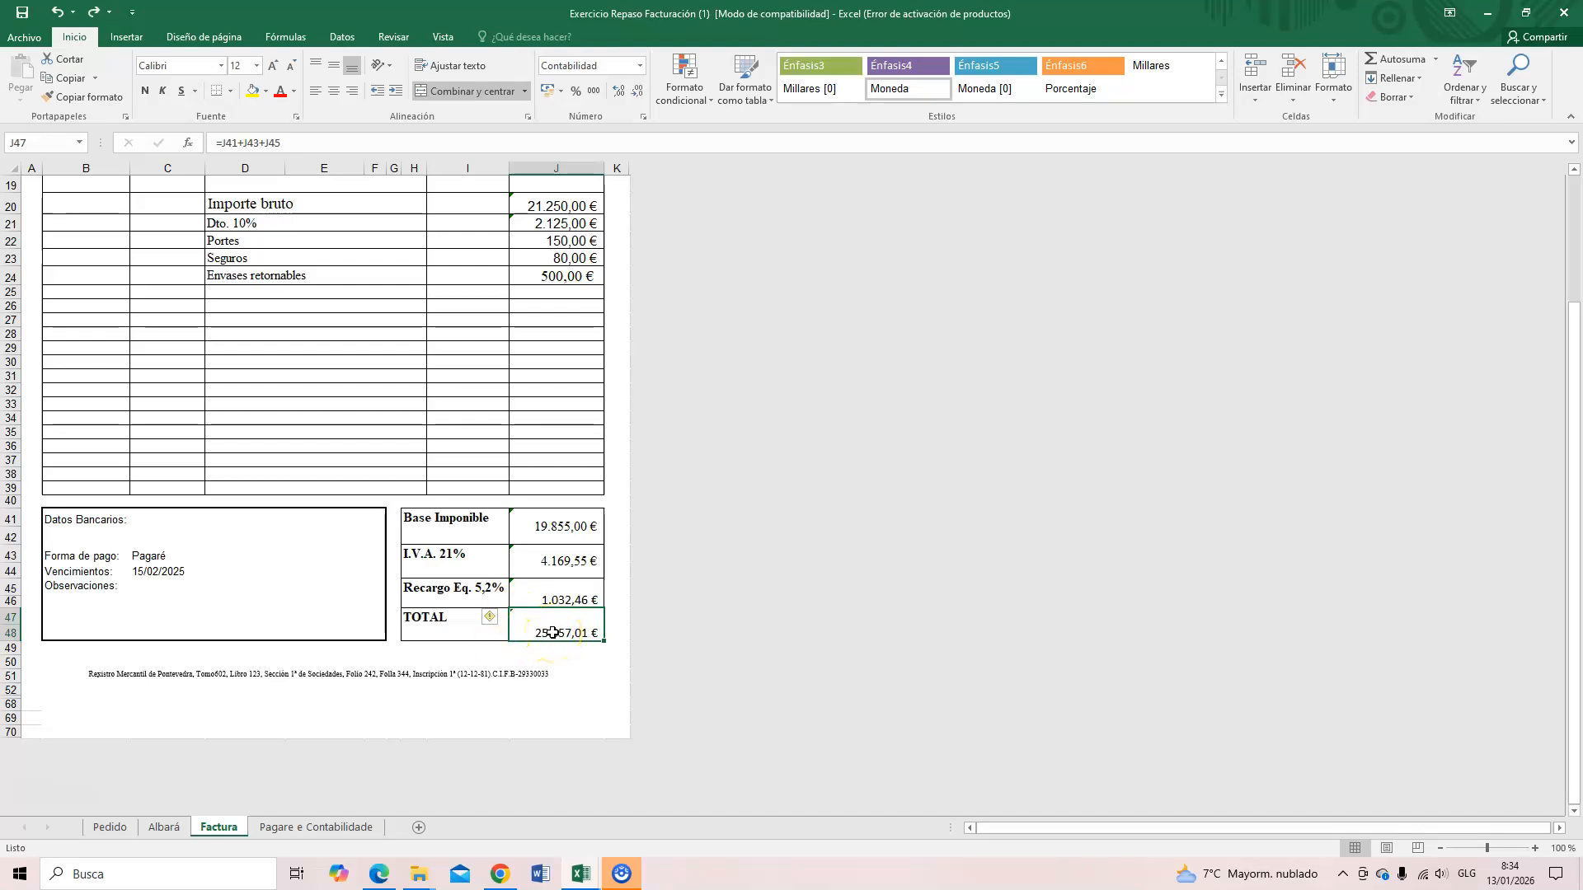
pyautogui.press('Delete')
pyautogui.scroll(1, 600, 631)
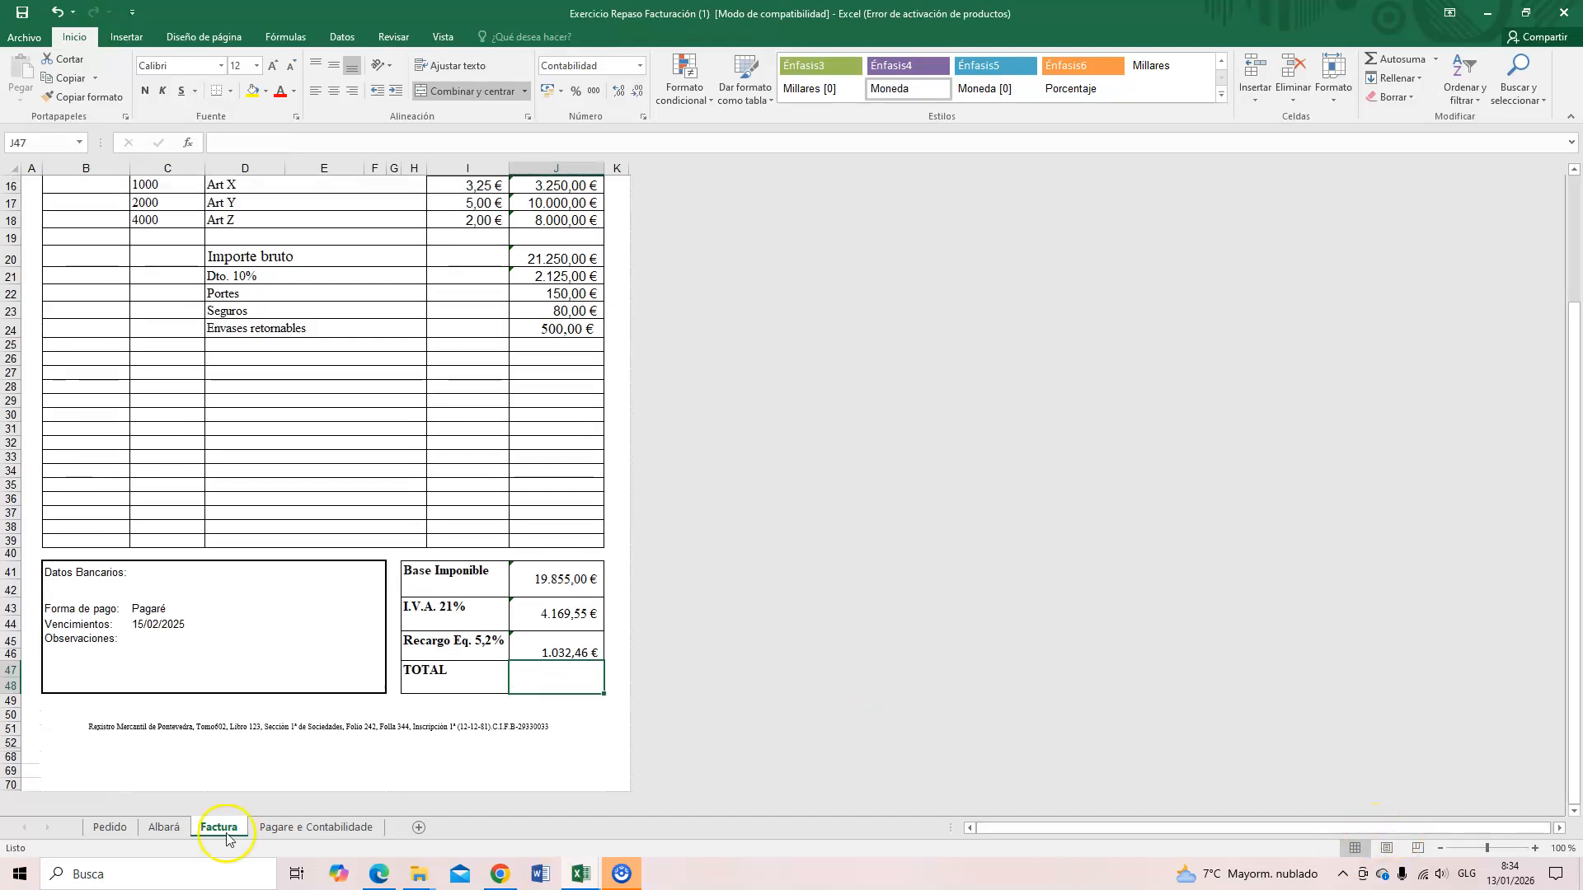
pyautogui.scroll(4, 240, 689)
pyautogui.scroll(-3, 389, 674)
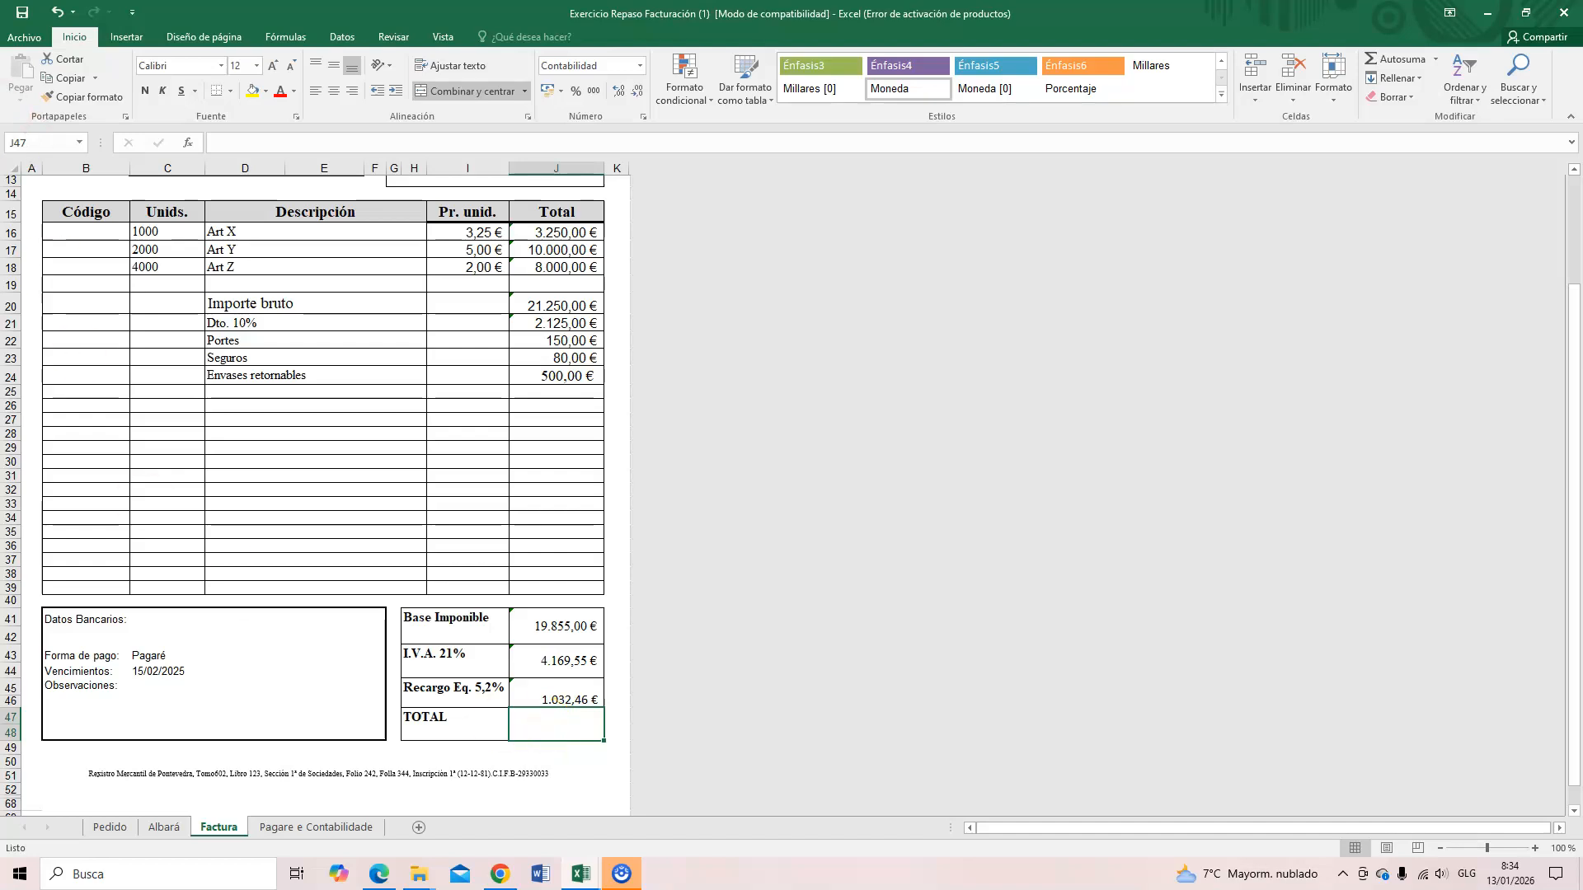
pyautogui.hotkey('ctrl', 'z')
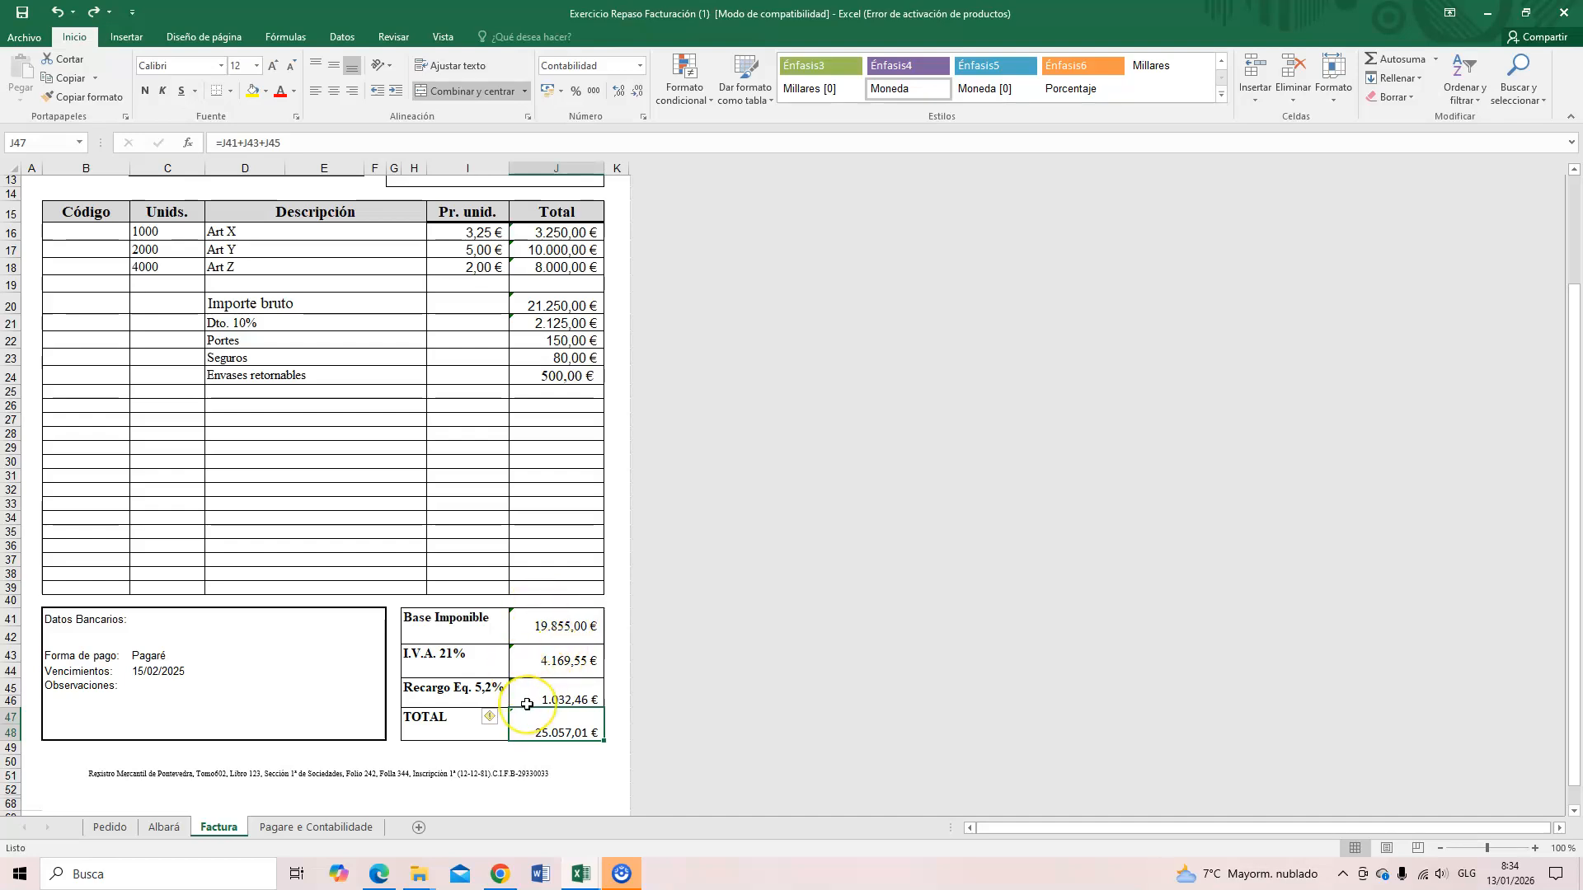
# Step: Review the invoice's number and date, plus its Portes and Envases retornables lines
pyautogui.scroll(4, 536, 659)
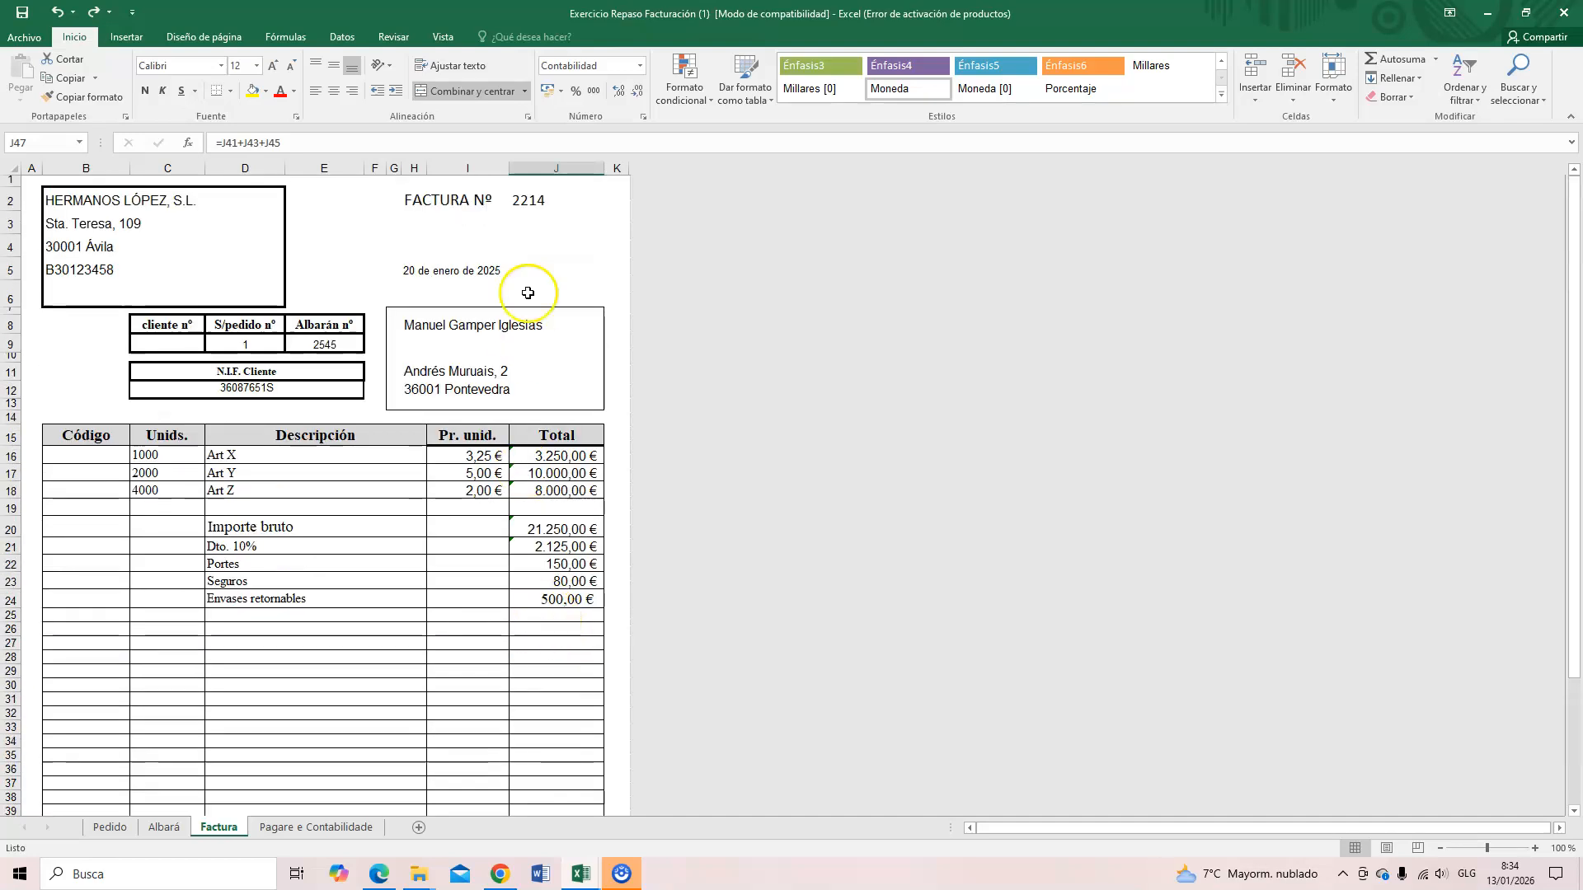
pyautogui.click(534, 199)
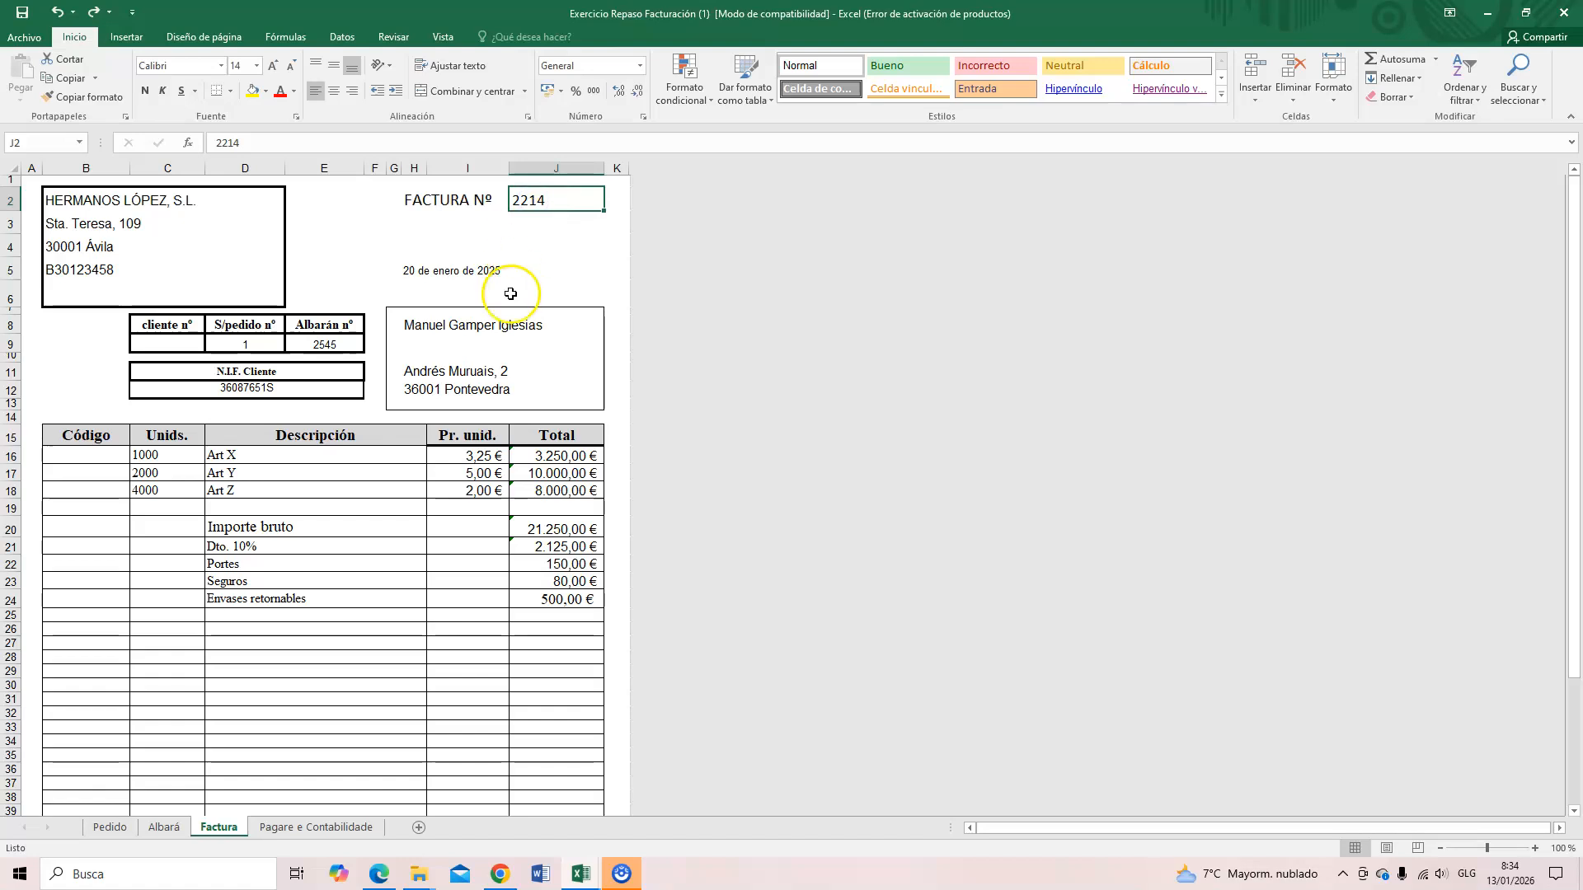
pyautogui.click(432, 271)
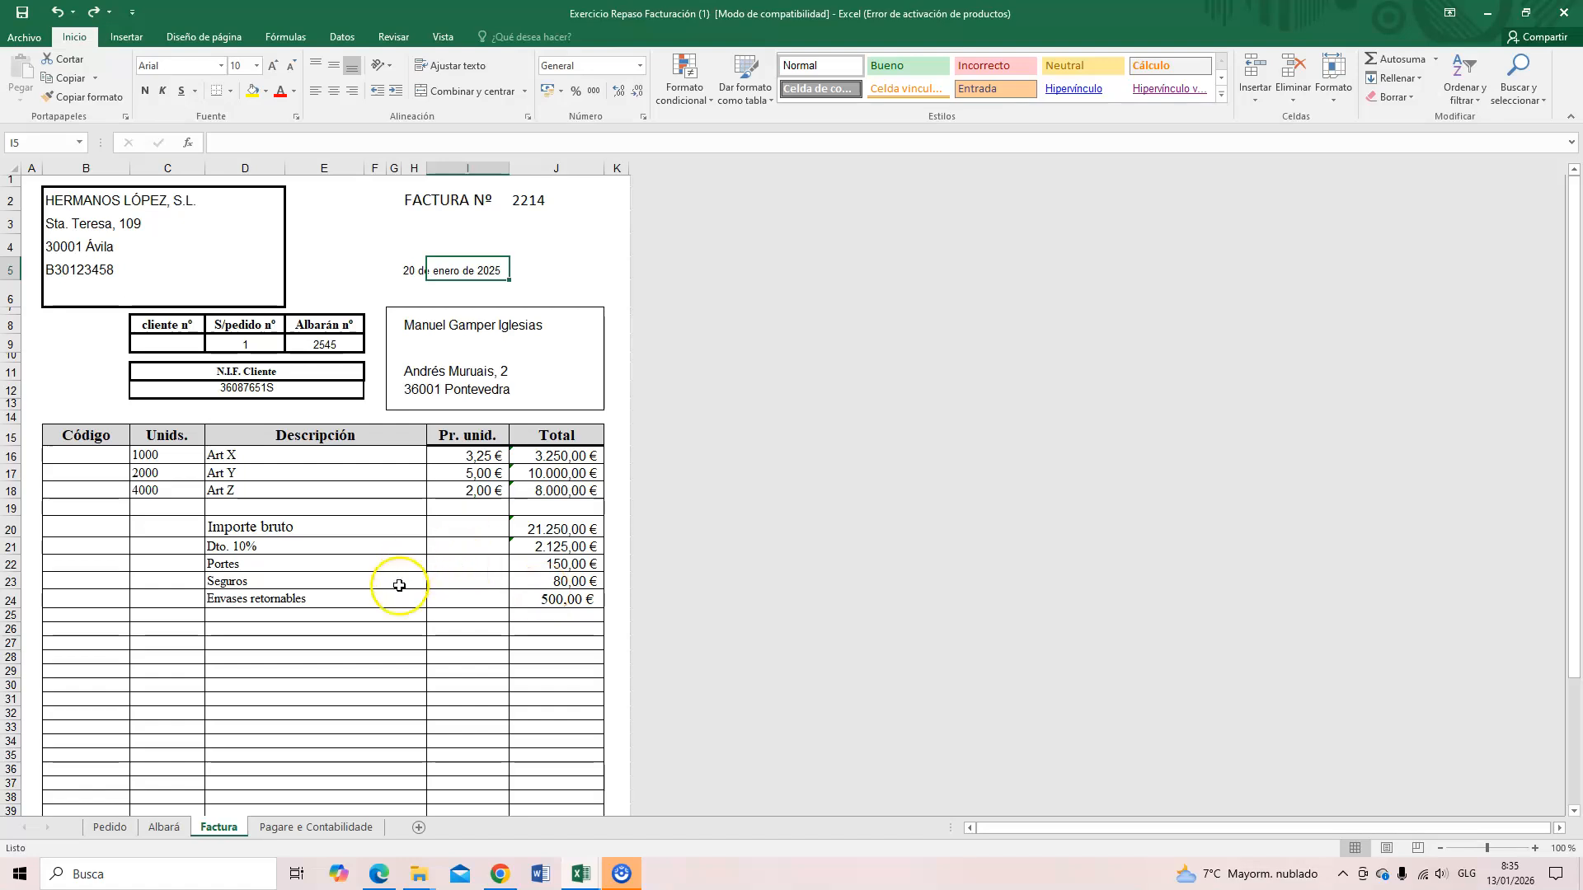
pyautogui.scroll(-1, 404, 613)
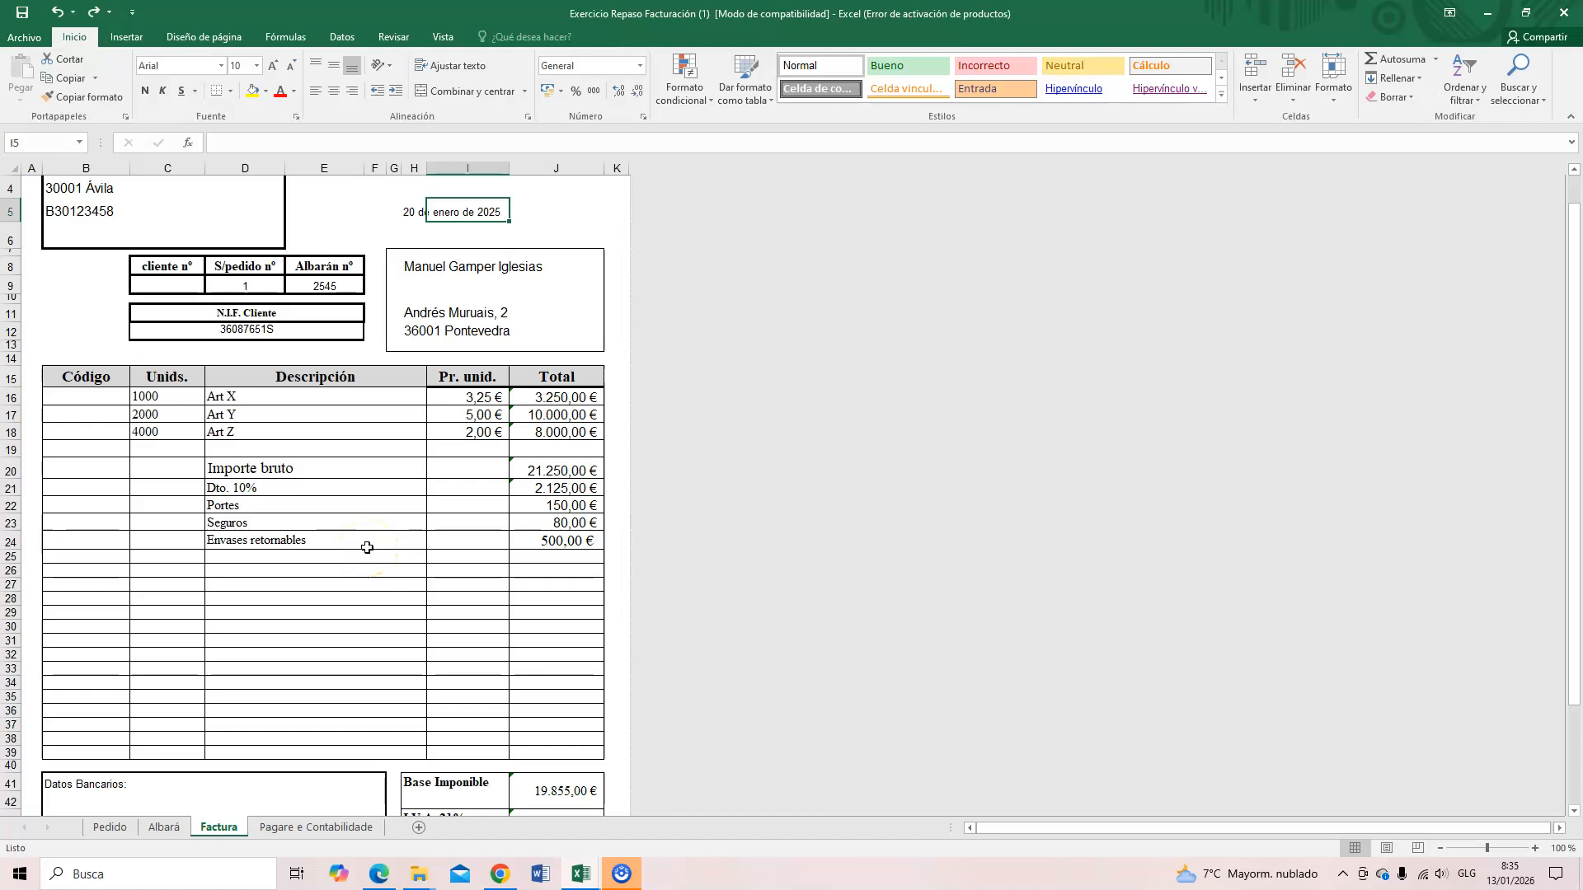
pyautogui.click(219, 505)
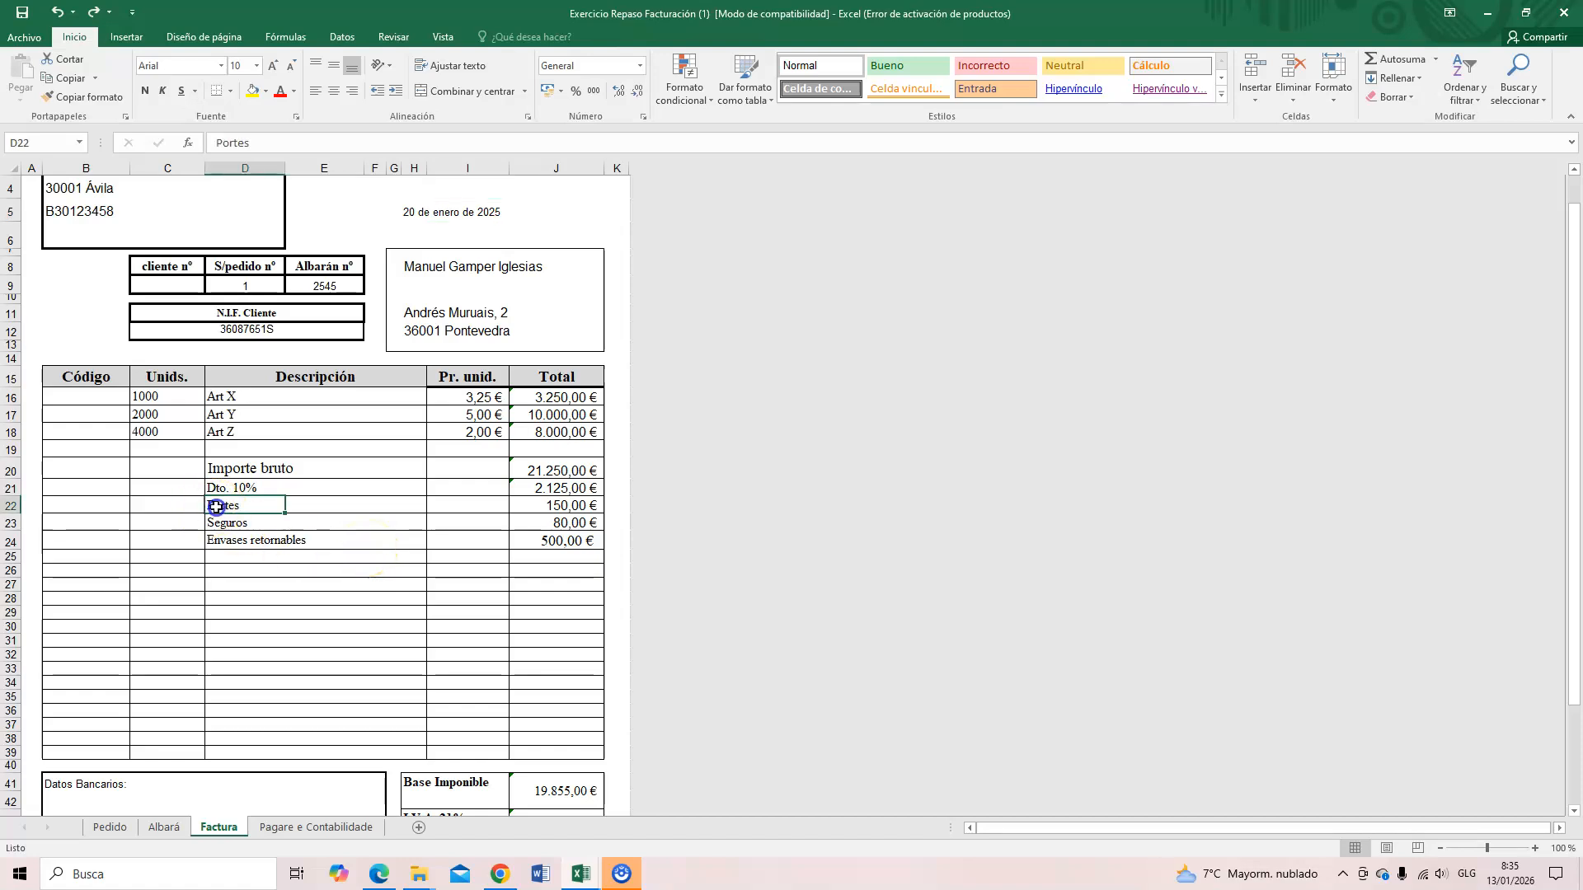
pyautogui.click(221, 540)
pyautogui.click(220, 506)
pyautogui.click(238, 535)
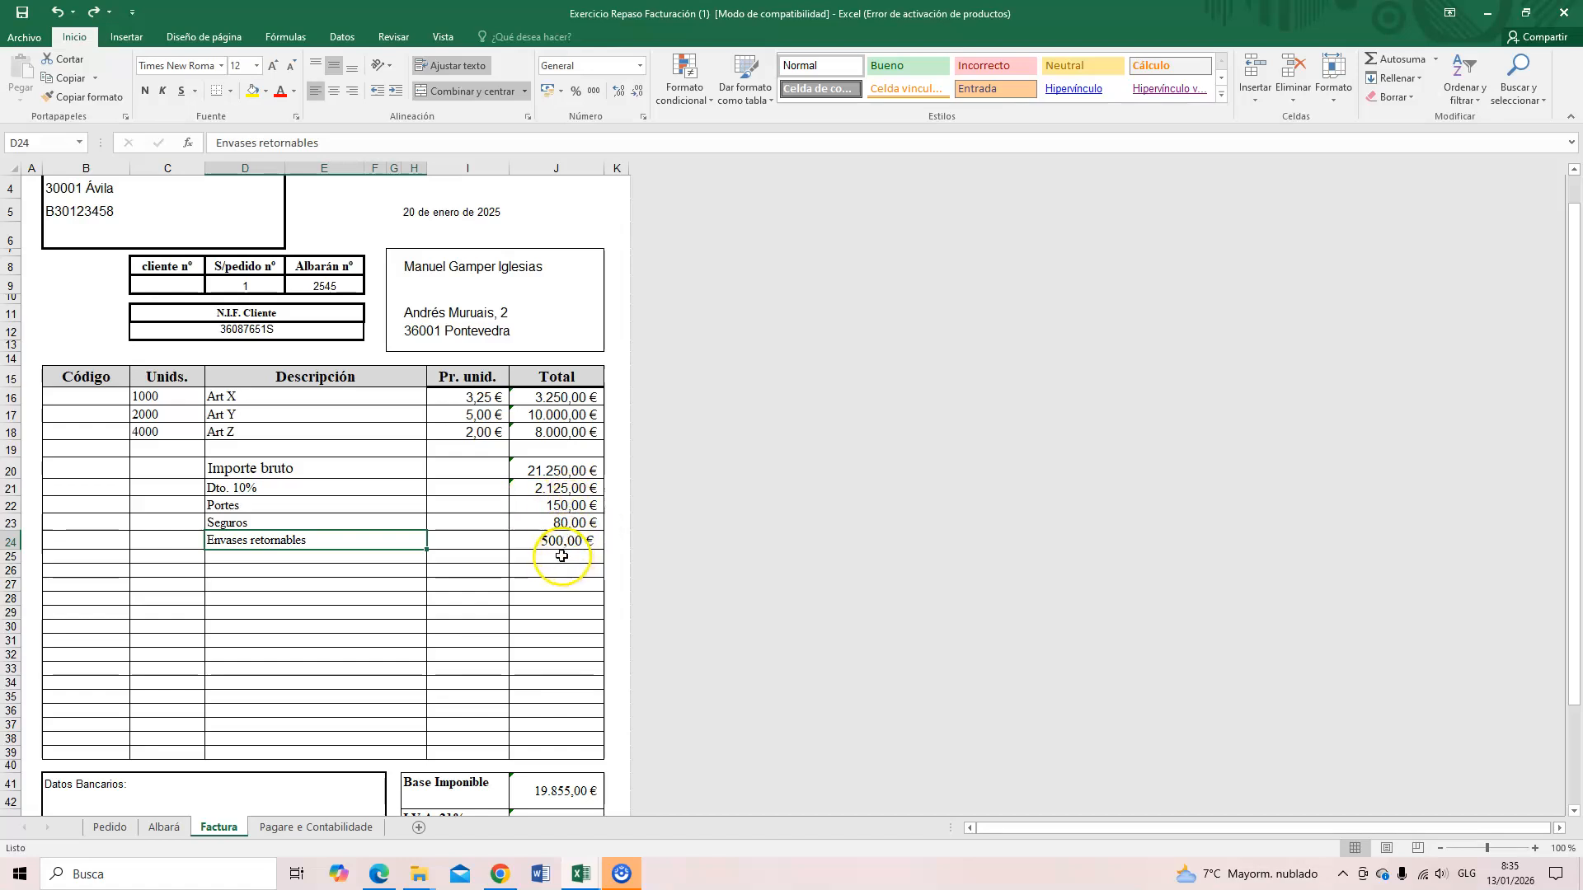
# Step: Check the invoice's Base Imponible, I.V.A. 21%, Recargo Eq. 5,2% and TOTAL formulas in J41 through J47
pyautogui.click(571, 792)
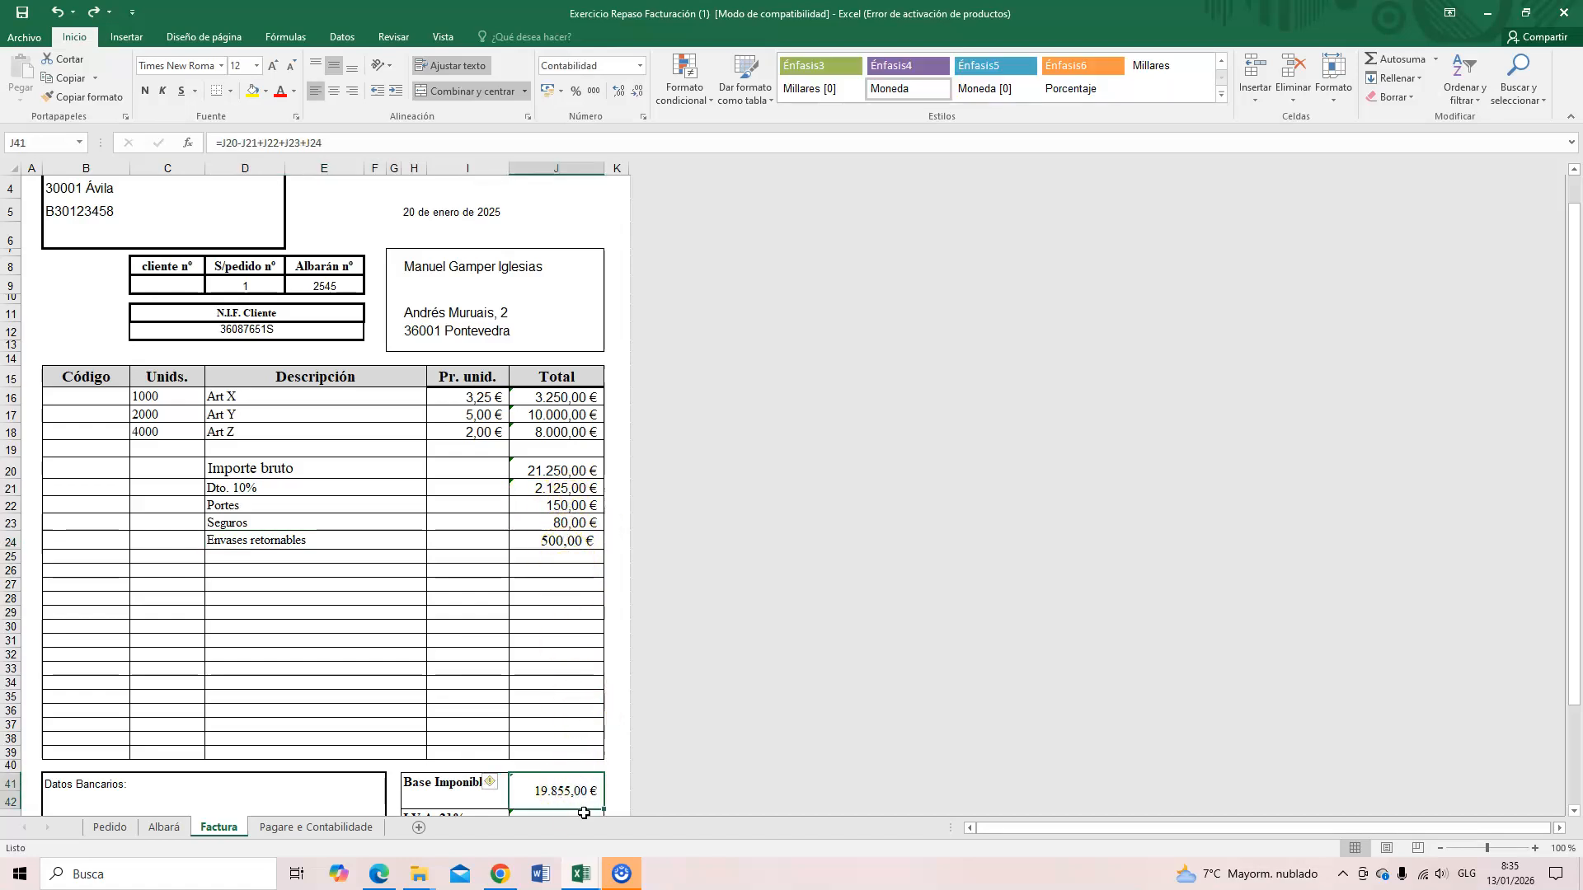
pyautogui.scroll(-2, 532, 664)
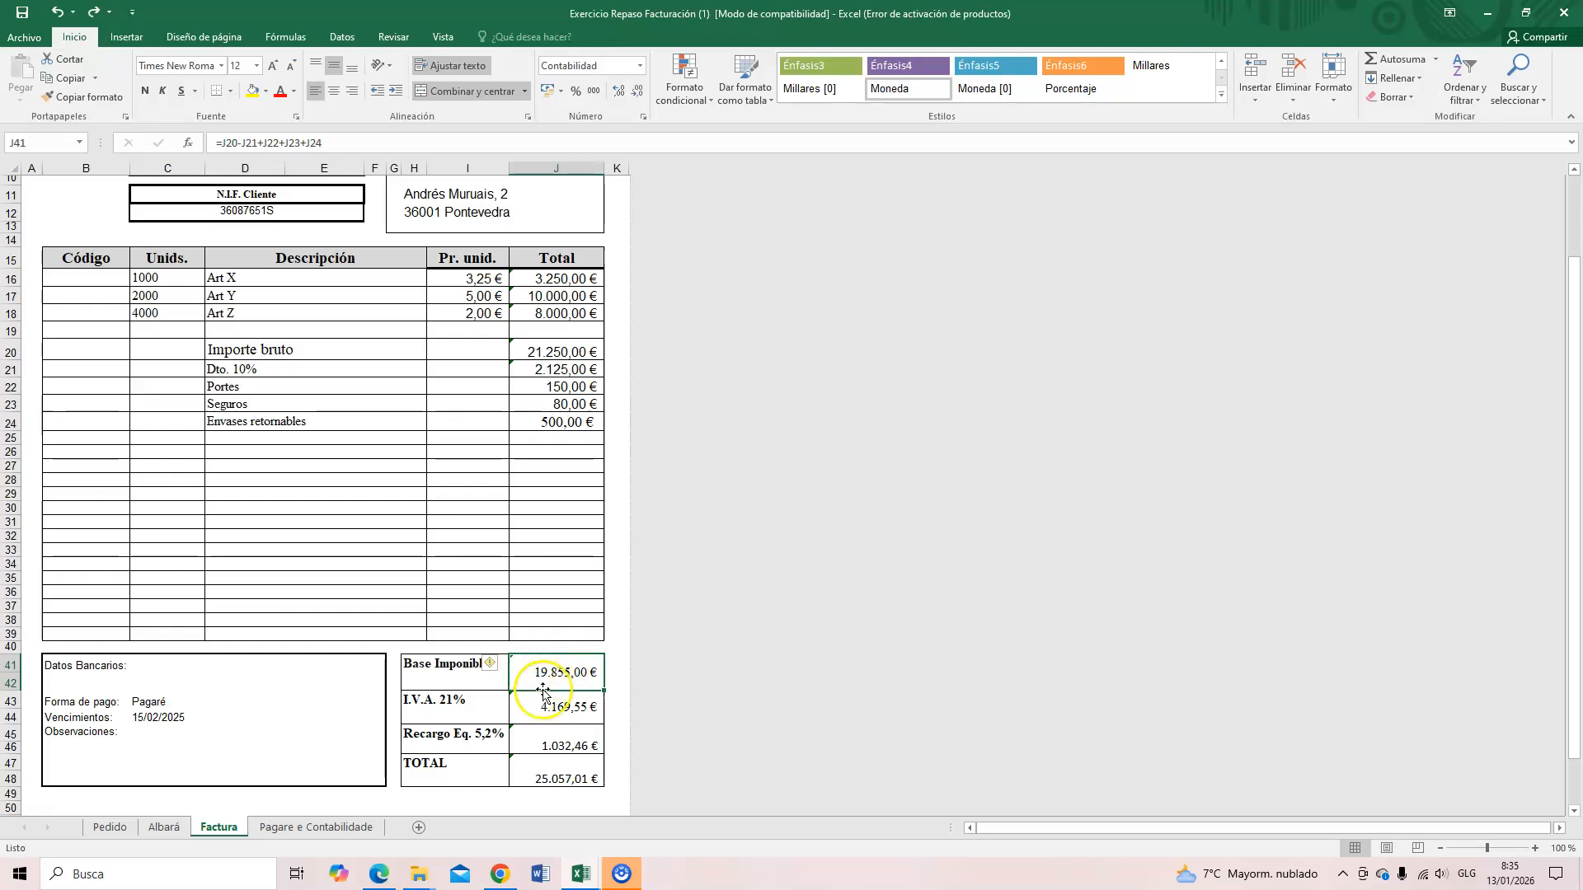
pyautogui.click(561, 737)
pyautogui.click(574, 670)
pyautogui.click(552, 711)
pyautogui.click(551, 775)
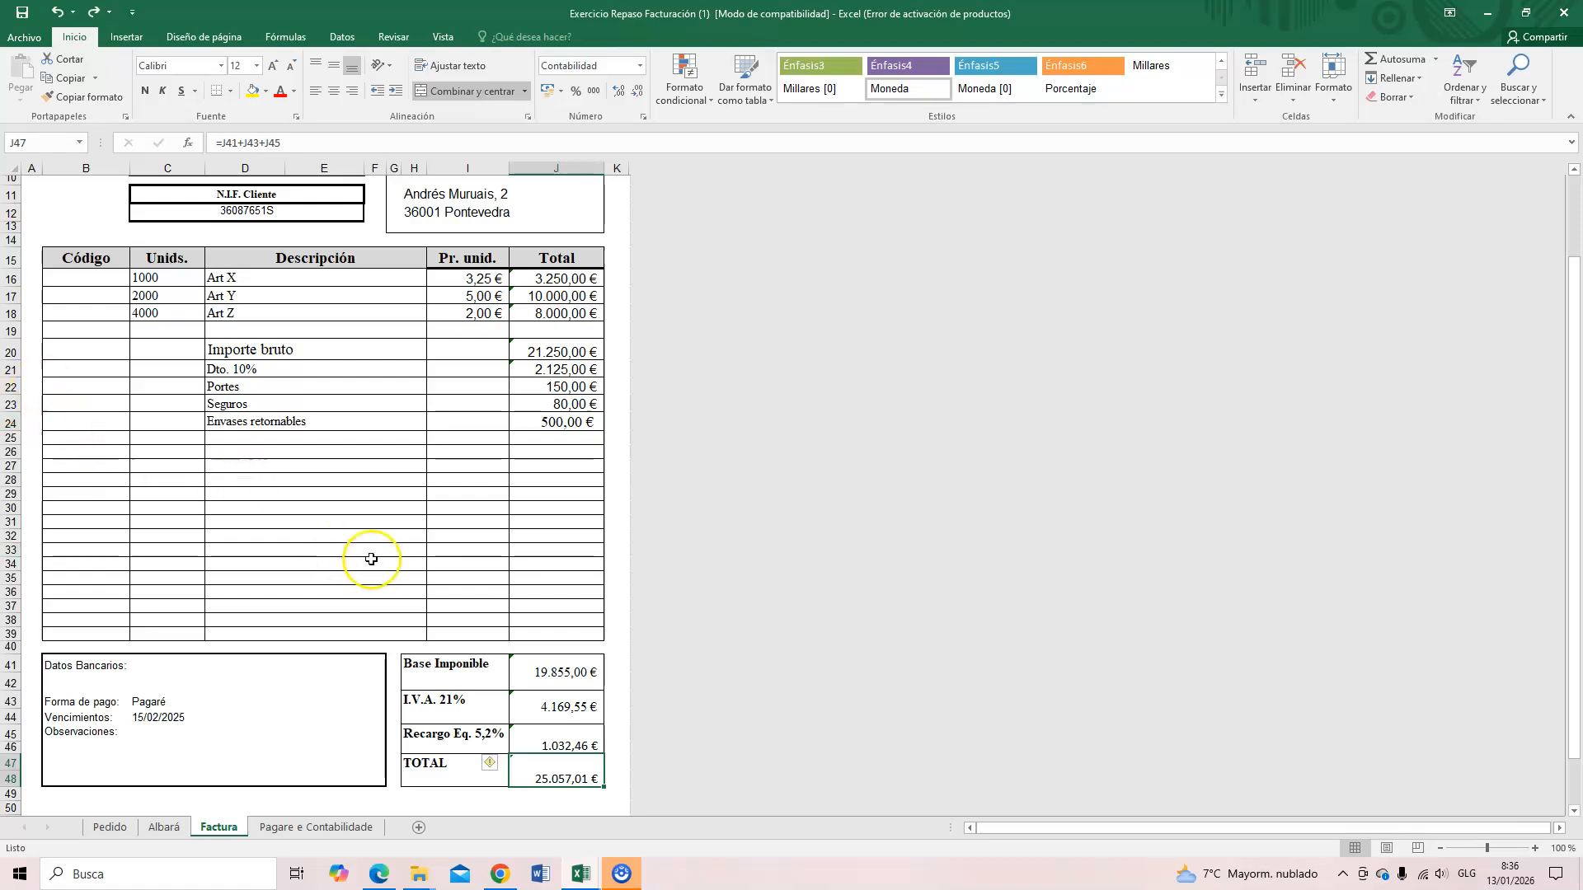
# Step: Switch to the Esquema contabilización facturas workbook and examine the entries for sales with portes or seguros, envases retornables and envases devoltos
pyautogui.scroll(2, 368, 554)
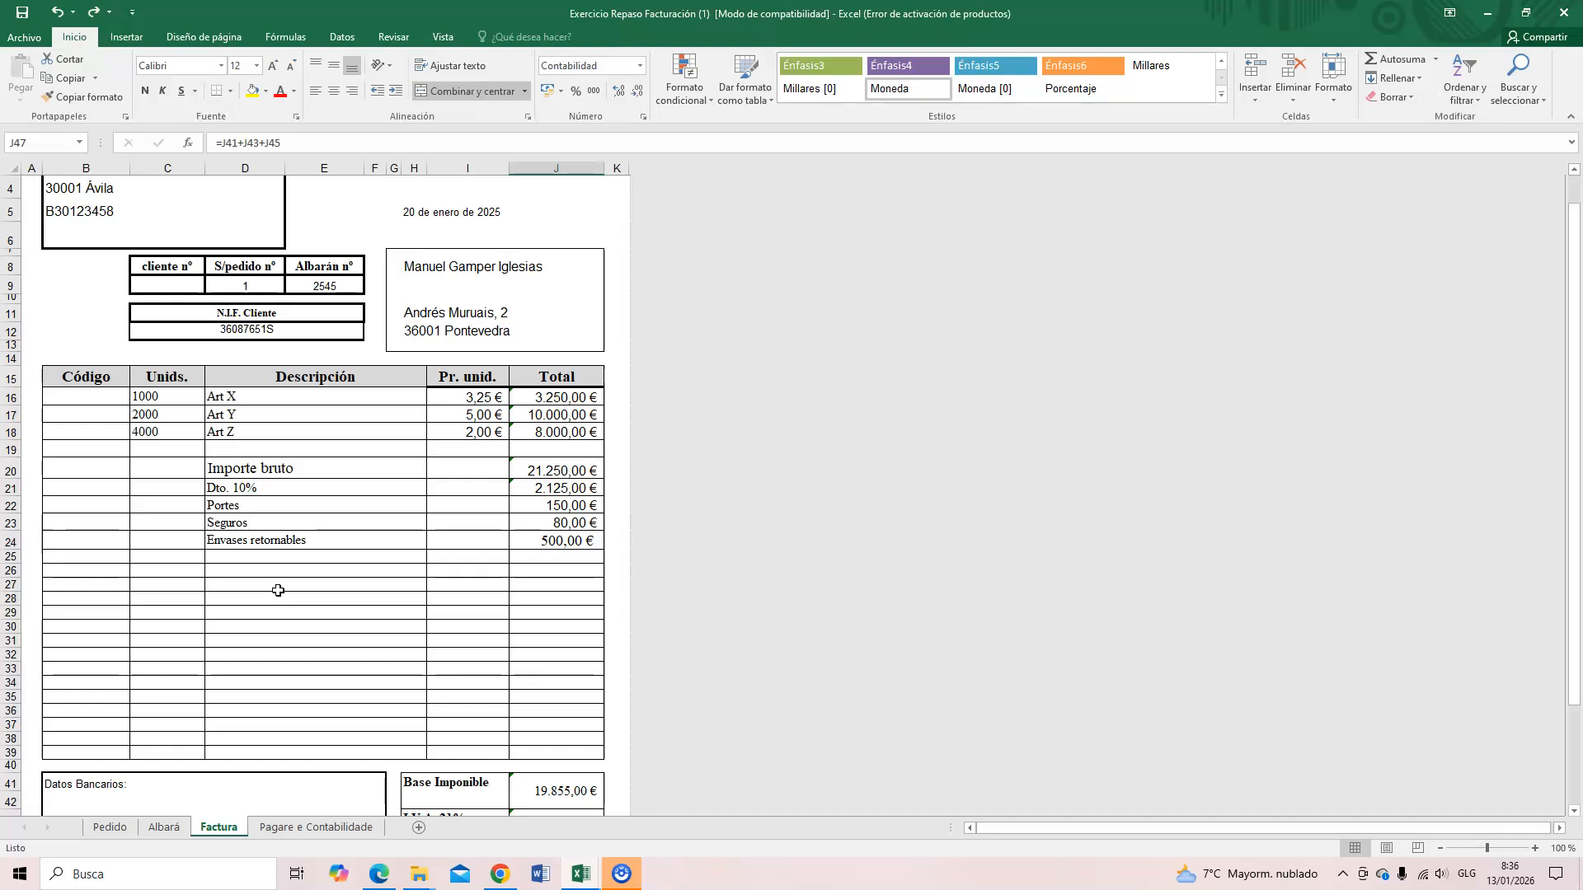
pyautogui.click(578, 878)
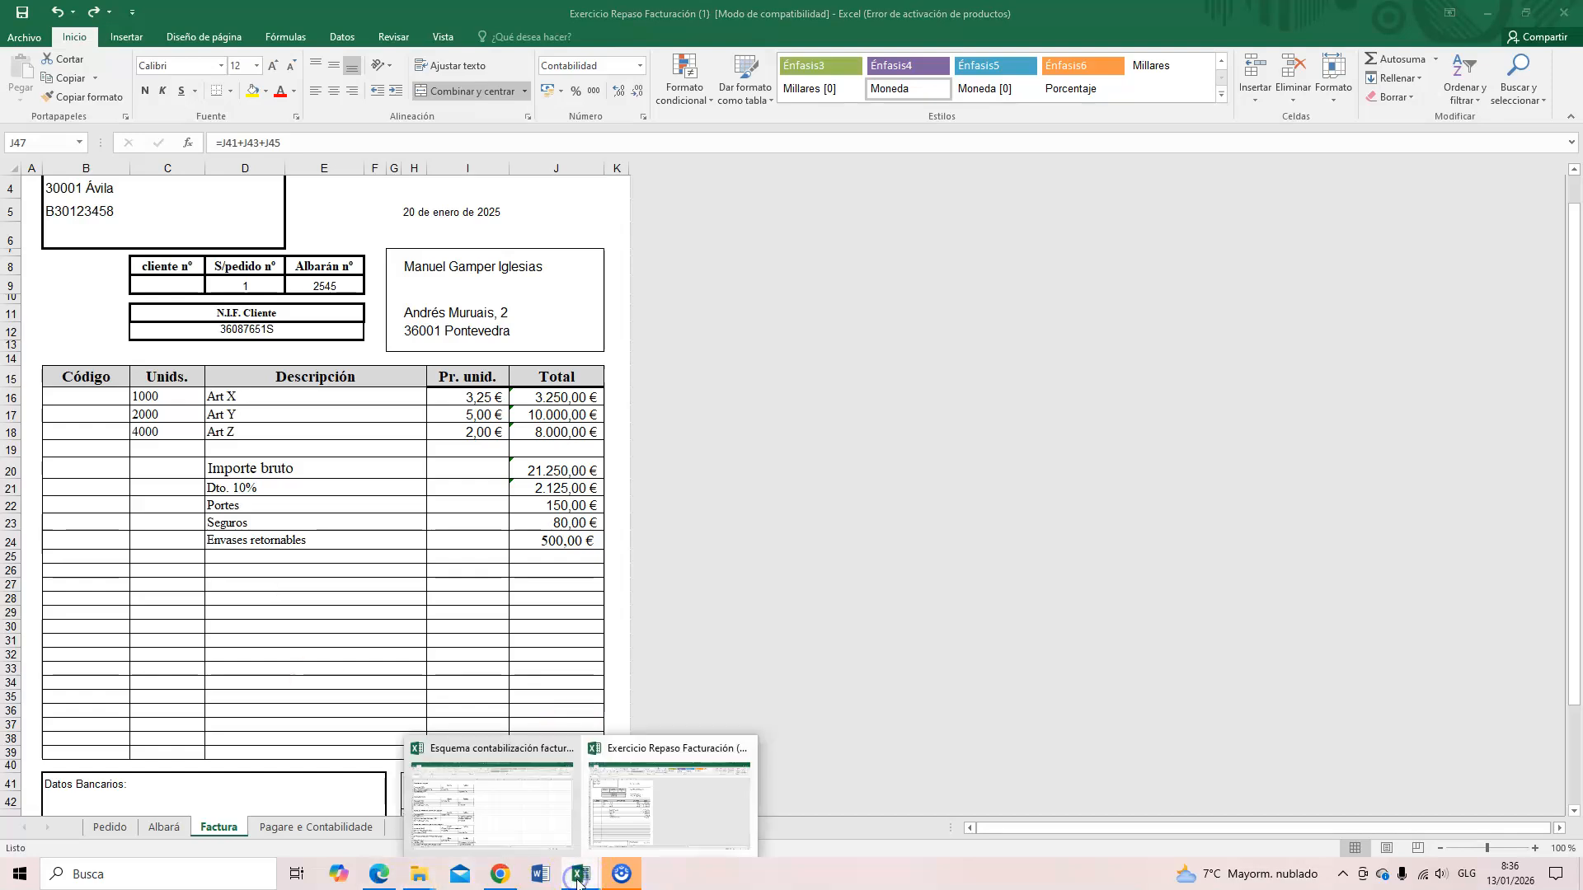
pyautogui.click(516, 807)
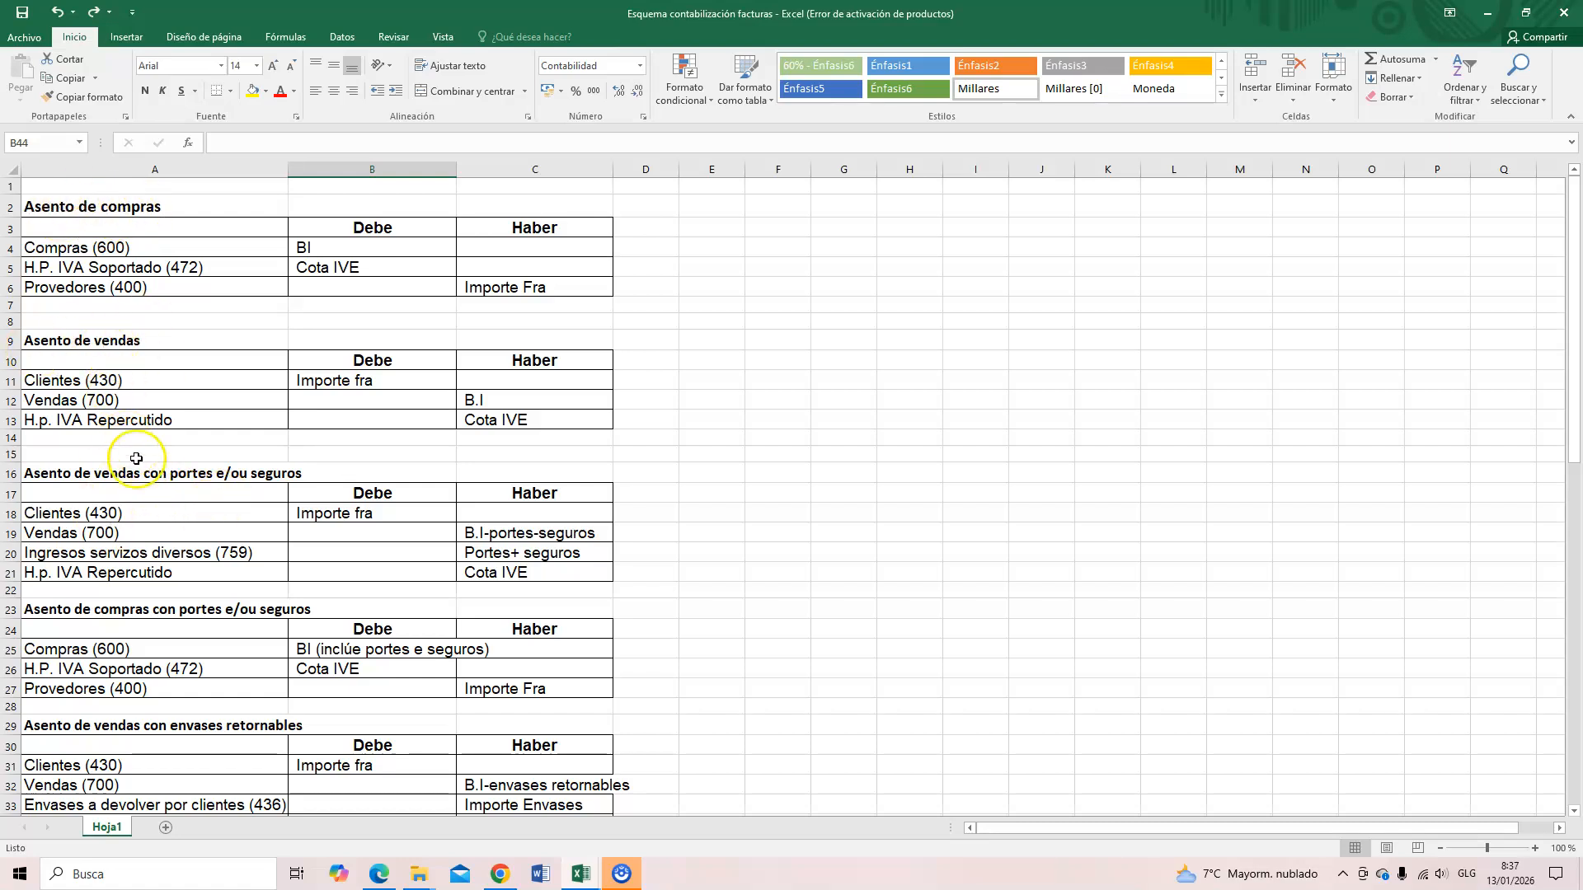
pyautogui.scroll(-2, 123, 461)
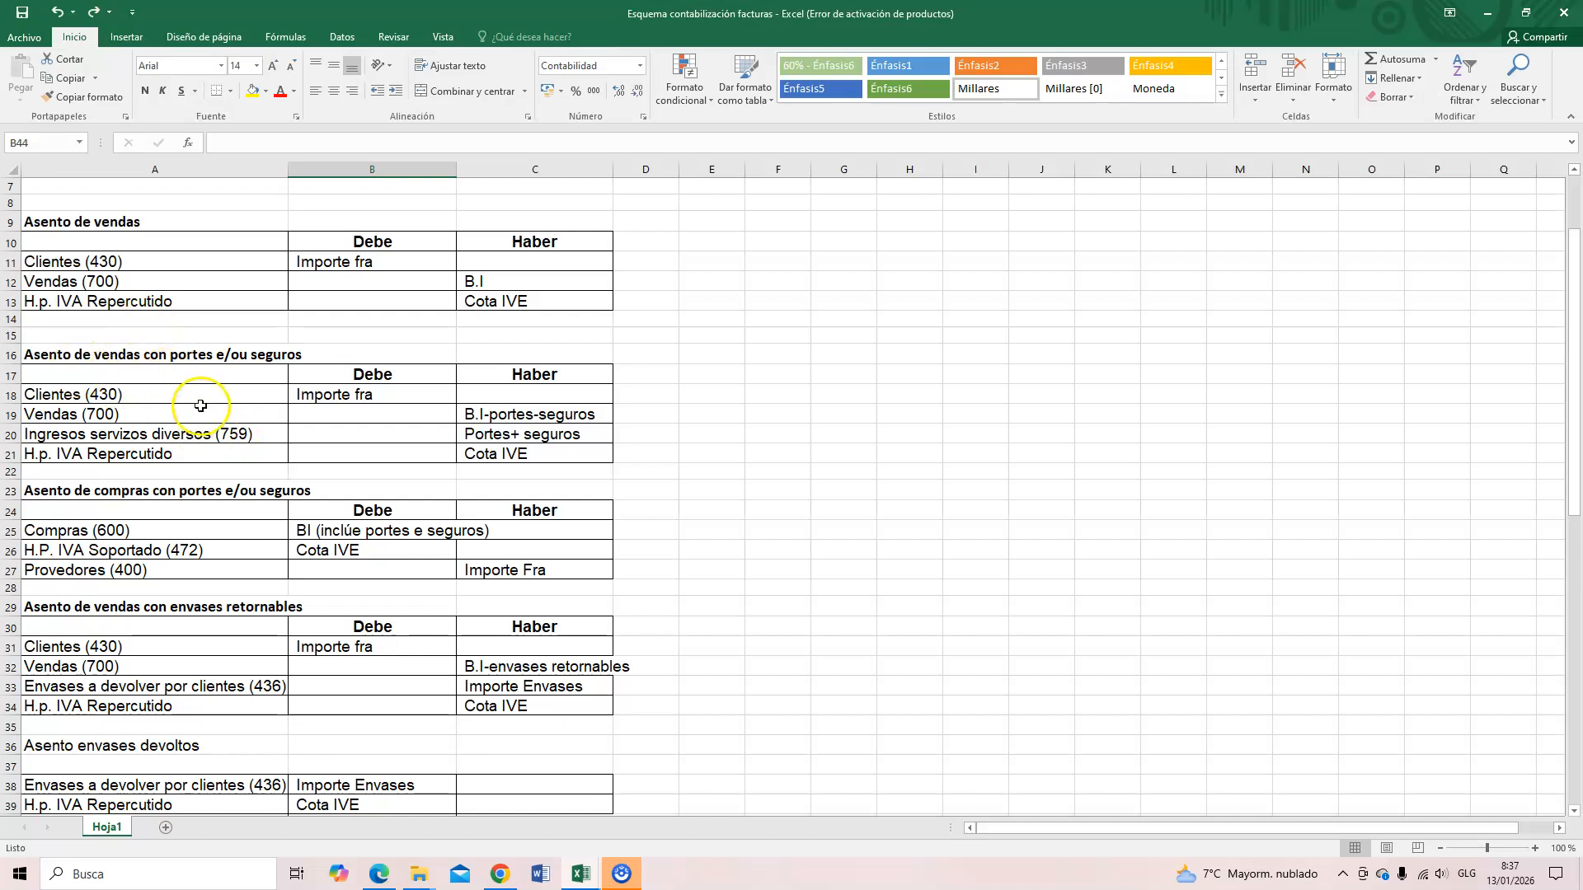
pyautogui.moveTo(148, 356); pyautogui.dragTo(549, 459)
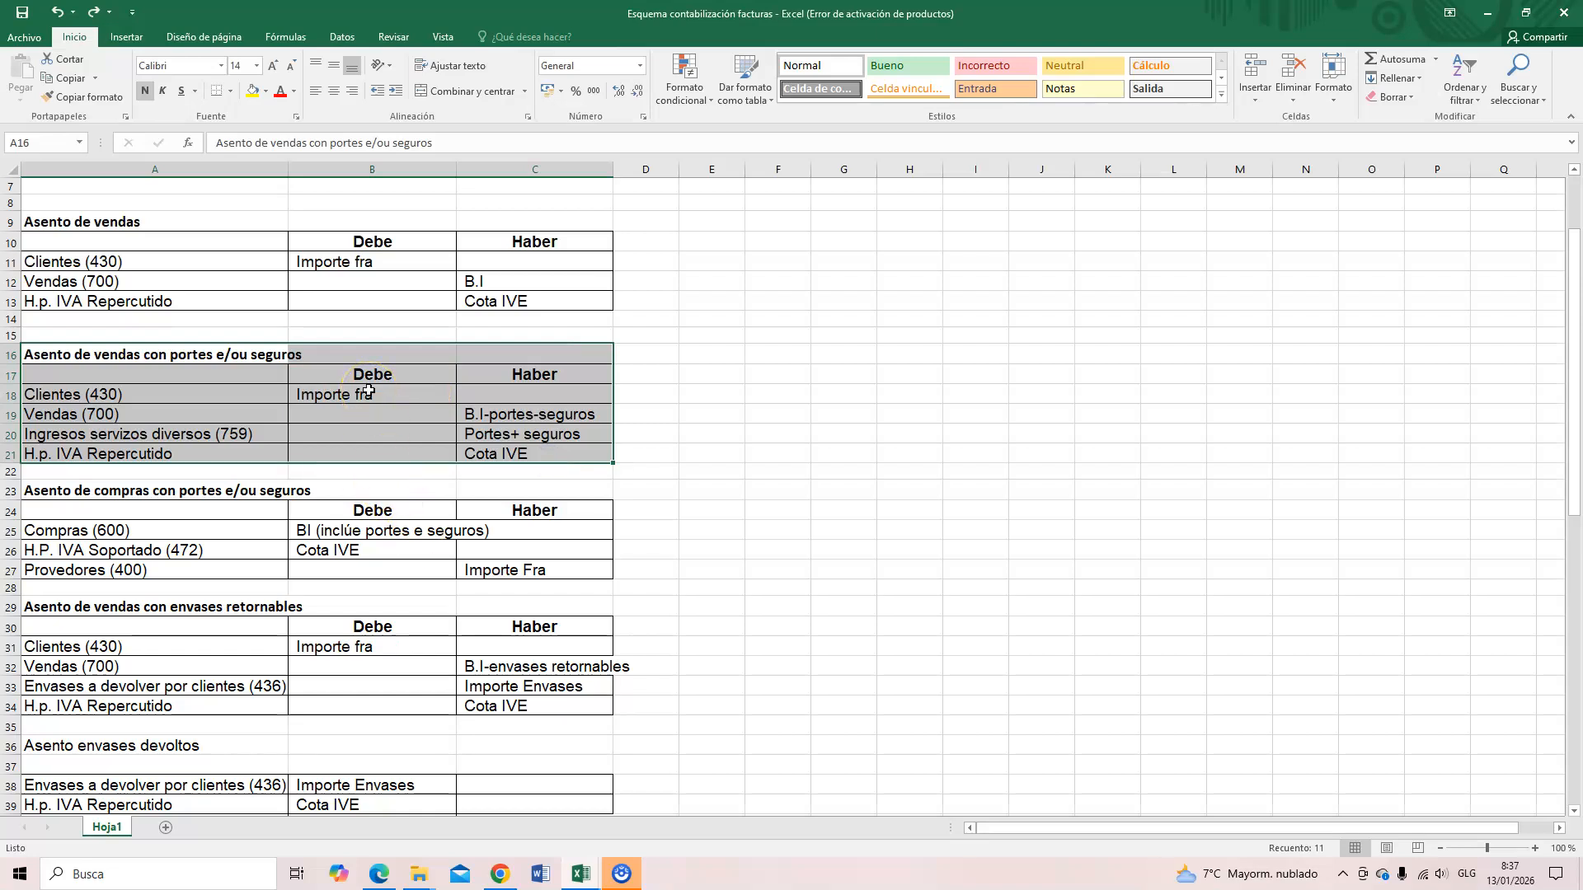
pyautogui.scroll(-1, 369, 392)
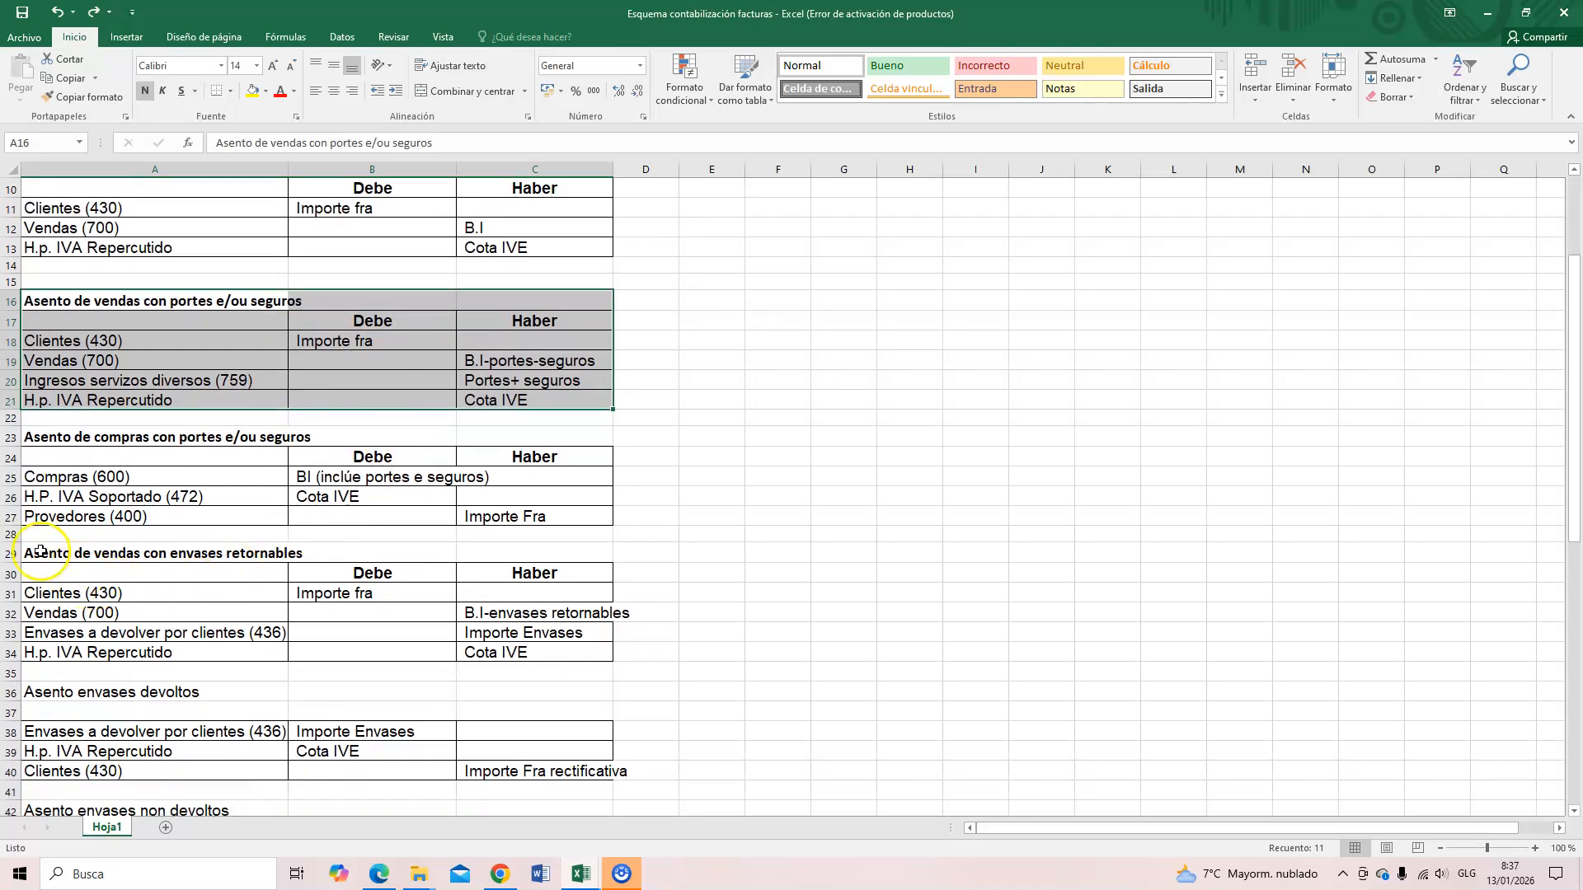
pyautogui.click(240, 556)
pyautogui.moveTo(240, 557); pyautogui.dragTo(520, 651)
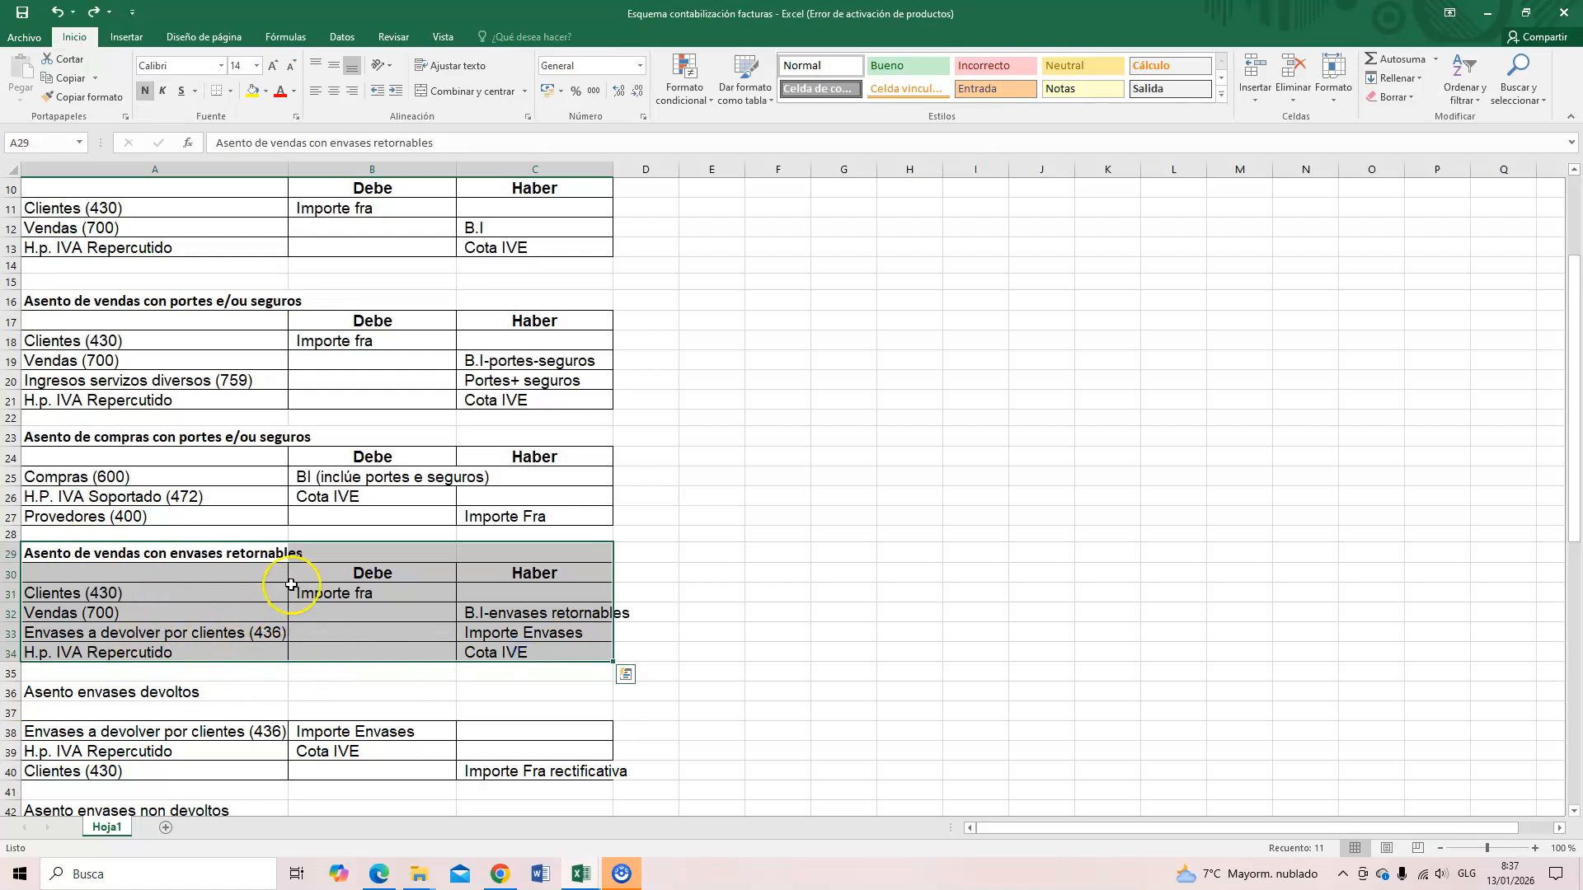
pyautogui.scroll(-1, 294, 569)
pyautogui.moveTo(81, 636); pyautogui.dragTo(555, 709)
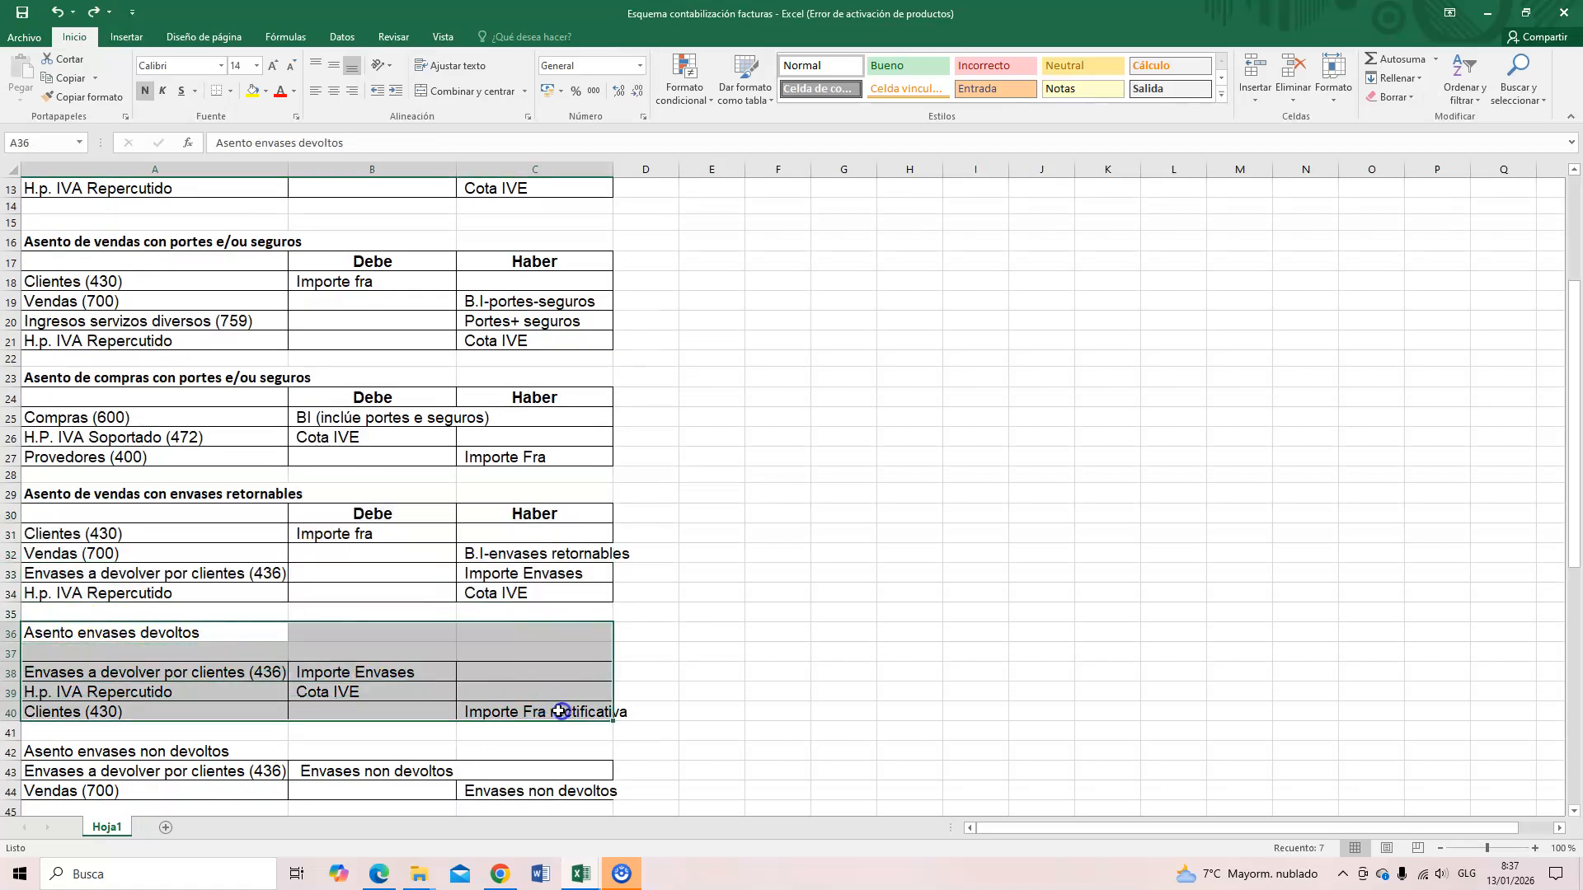
# Step: Switch back to the invoice in the Exercicio Repaso Facturación workbook
pyautogui.moveTo(501, 878)
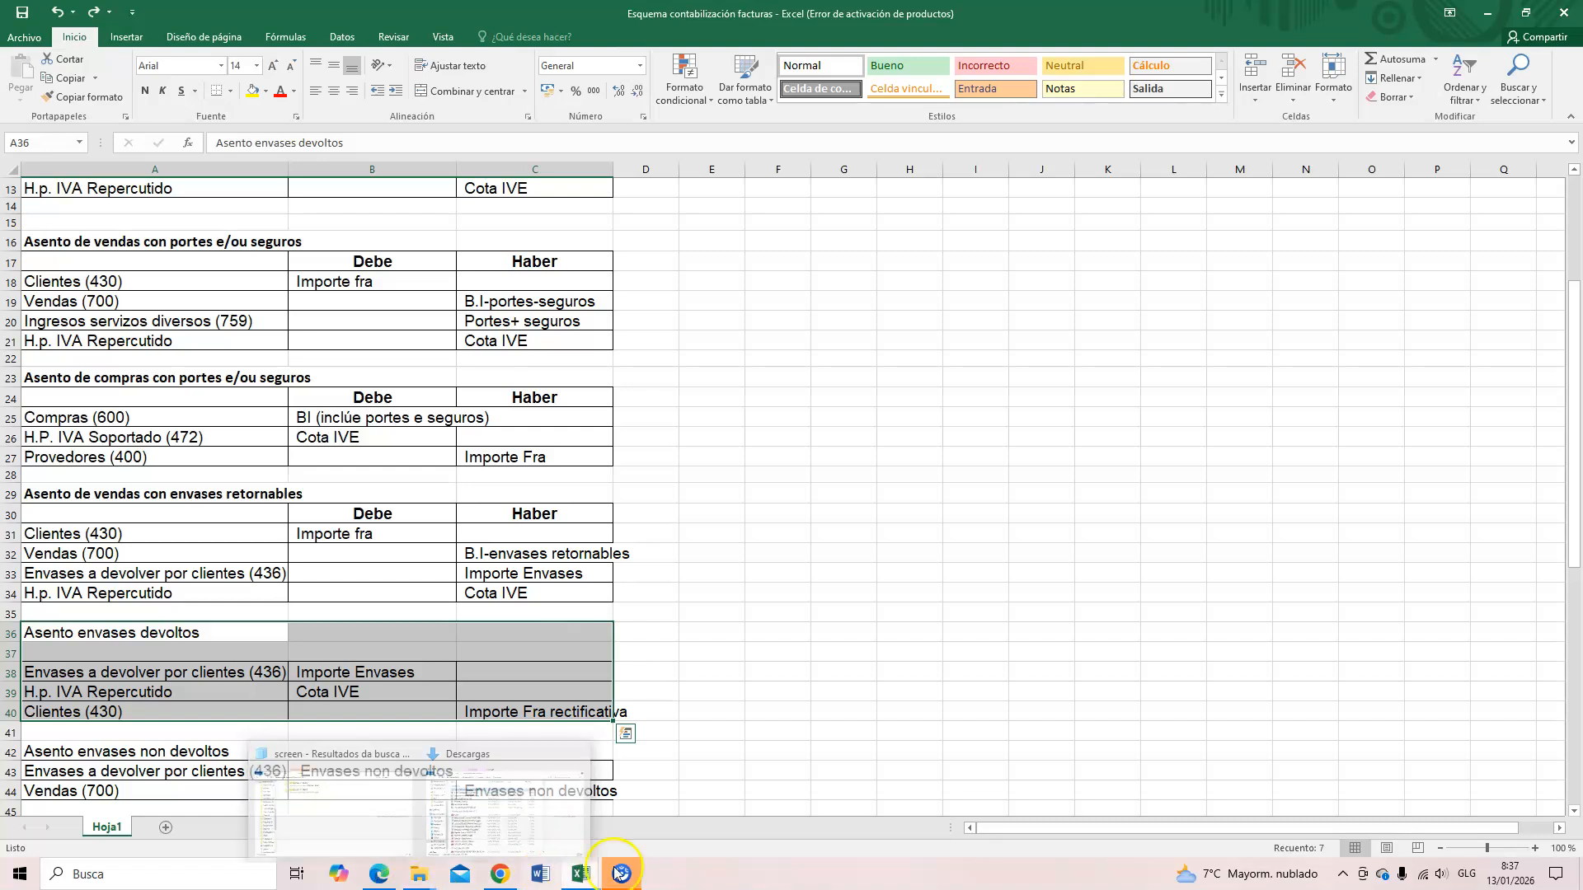
pyautogui.click(576, 877)
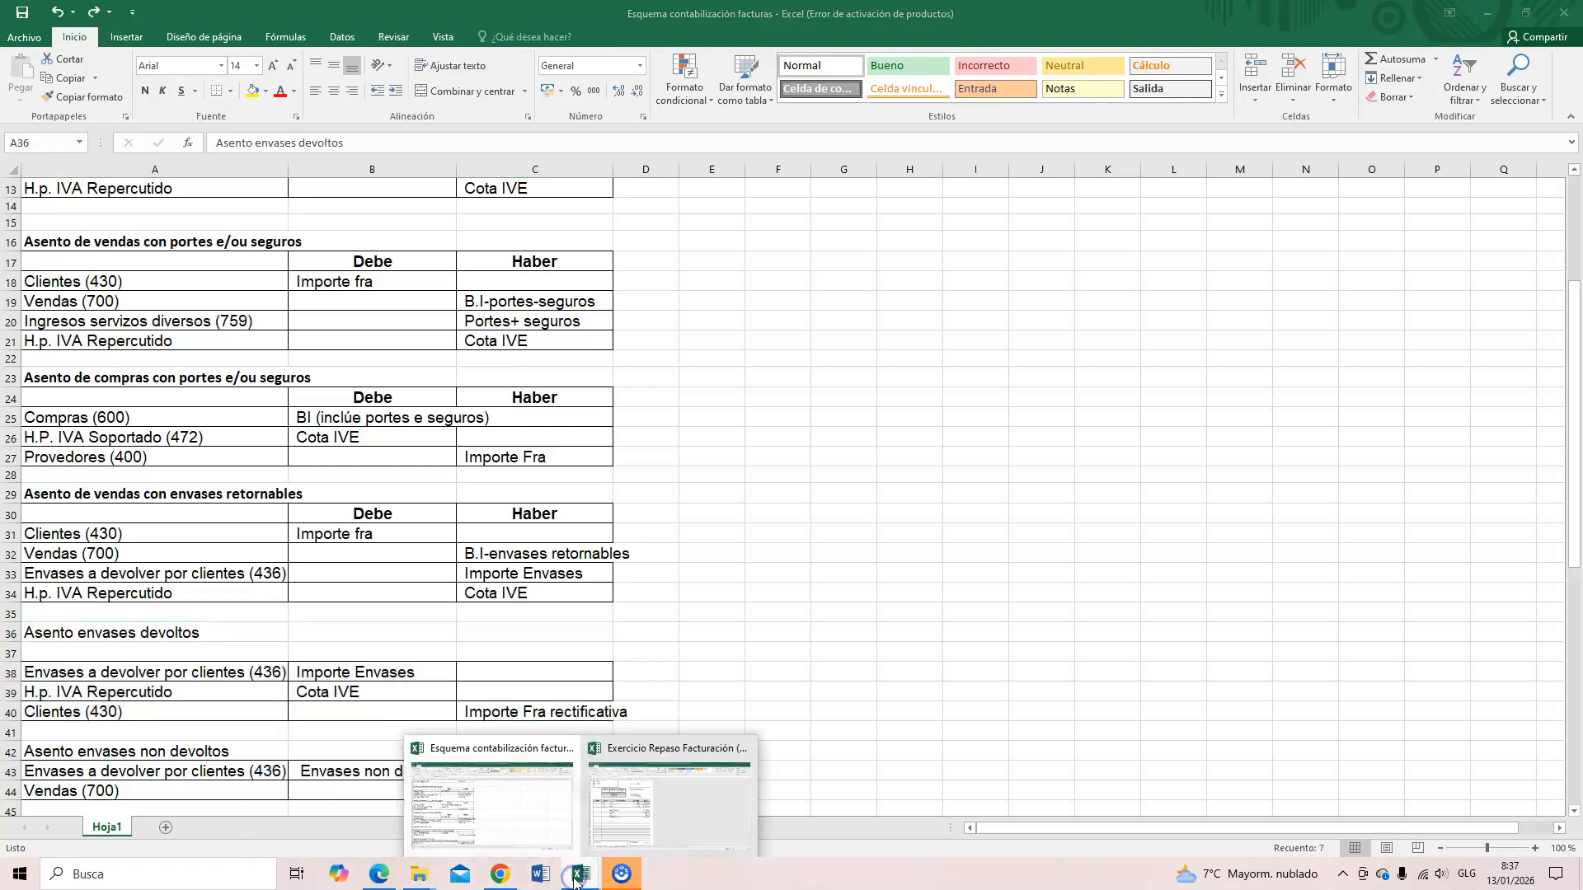
pyautogui.click(493, 814)
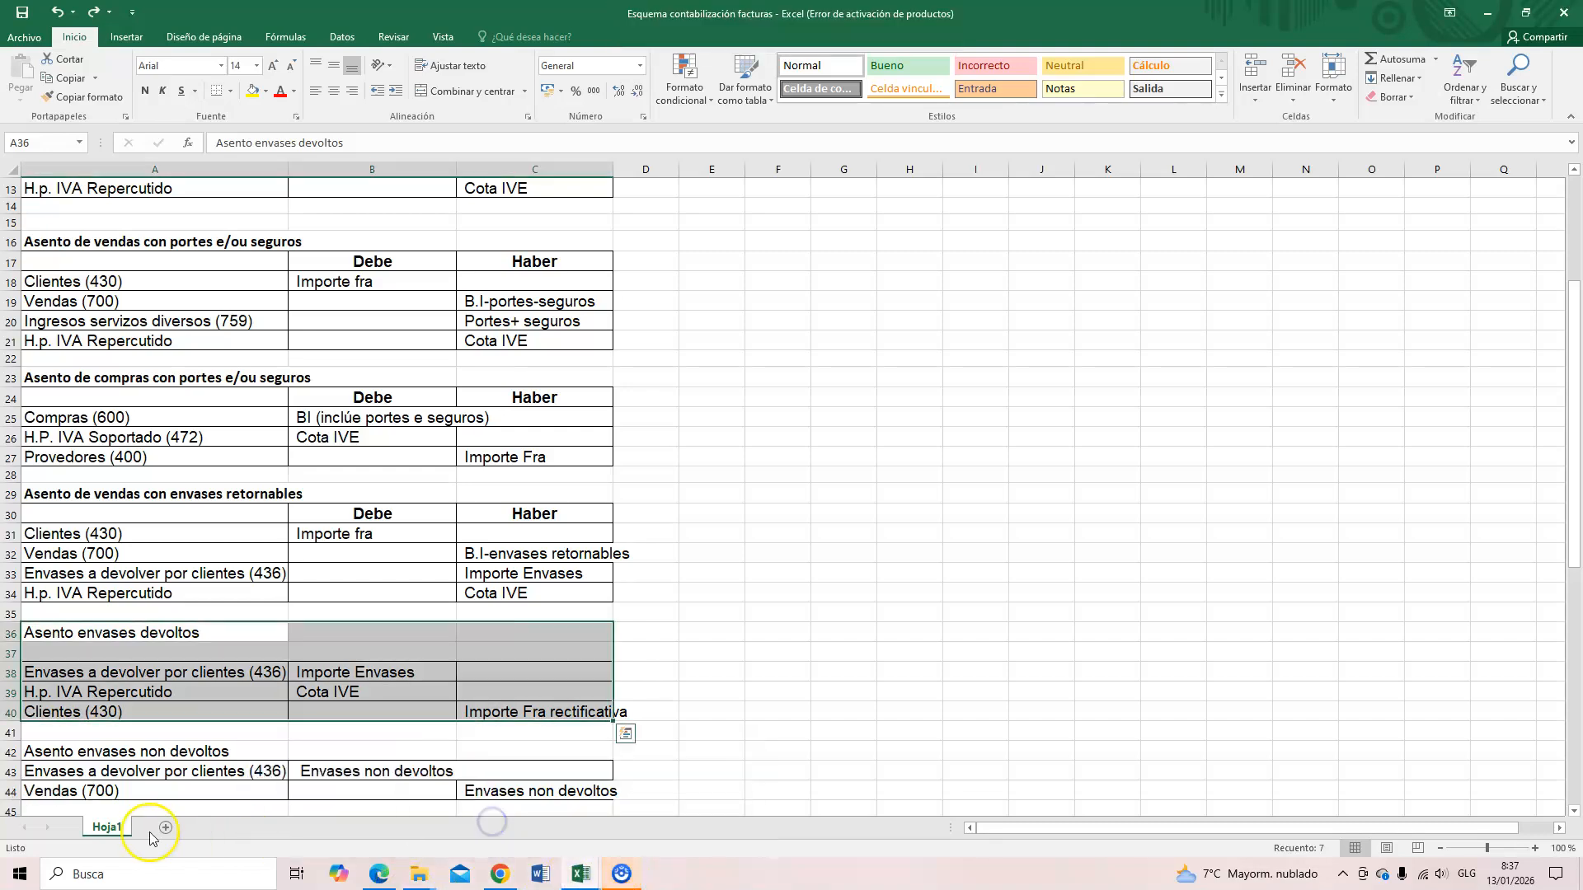
pyautogui.click(580, 876)
pyautogui.click(630, 808)
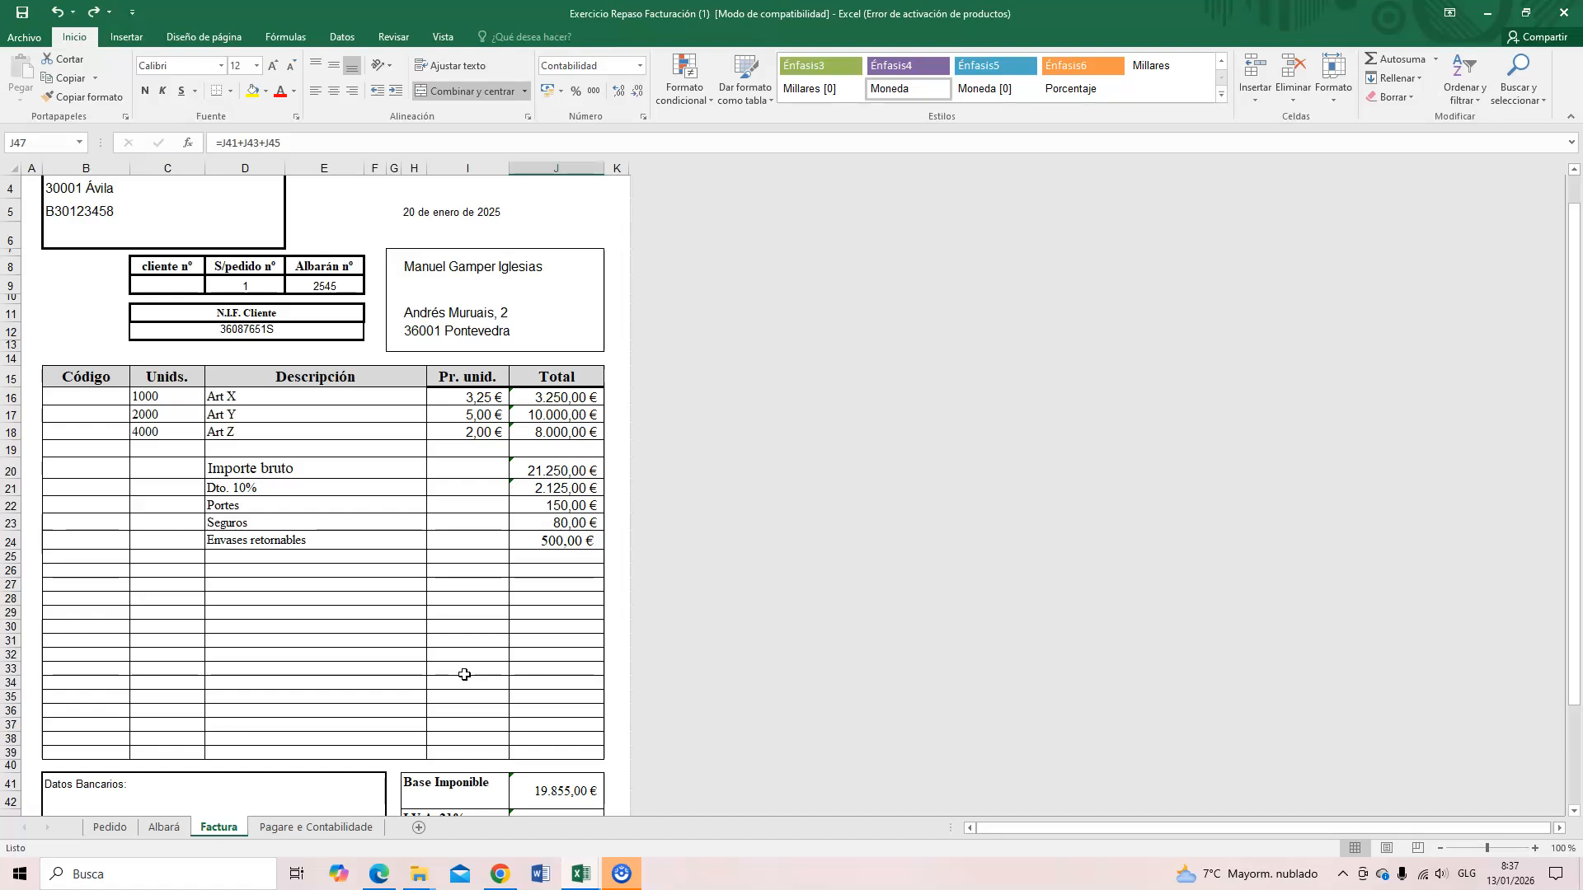
# Step: Change the description in D24 of the invoice to Envases non retornables
pyautogui.click(225, 543)
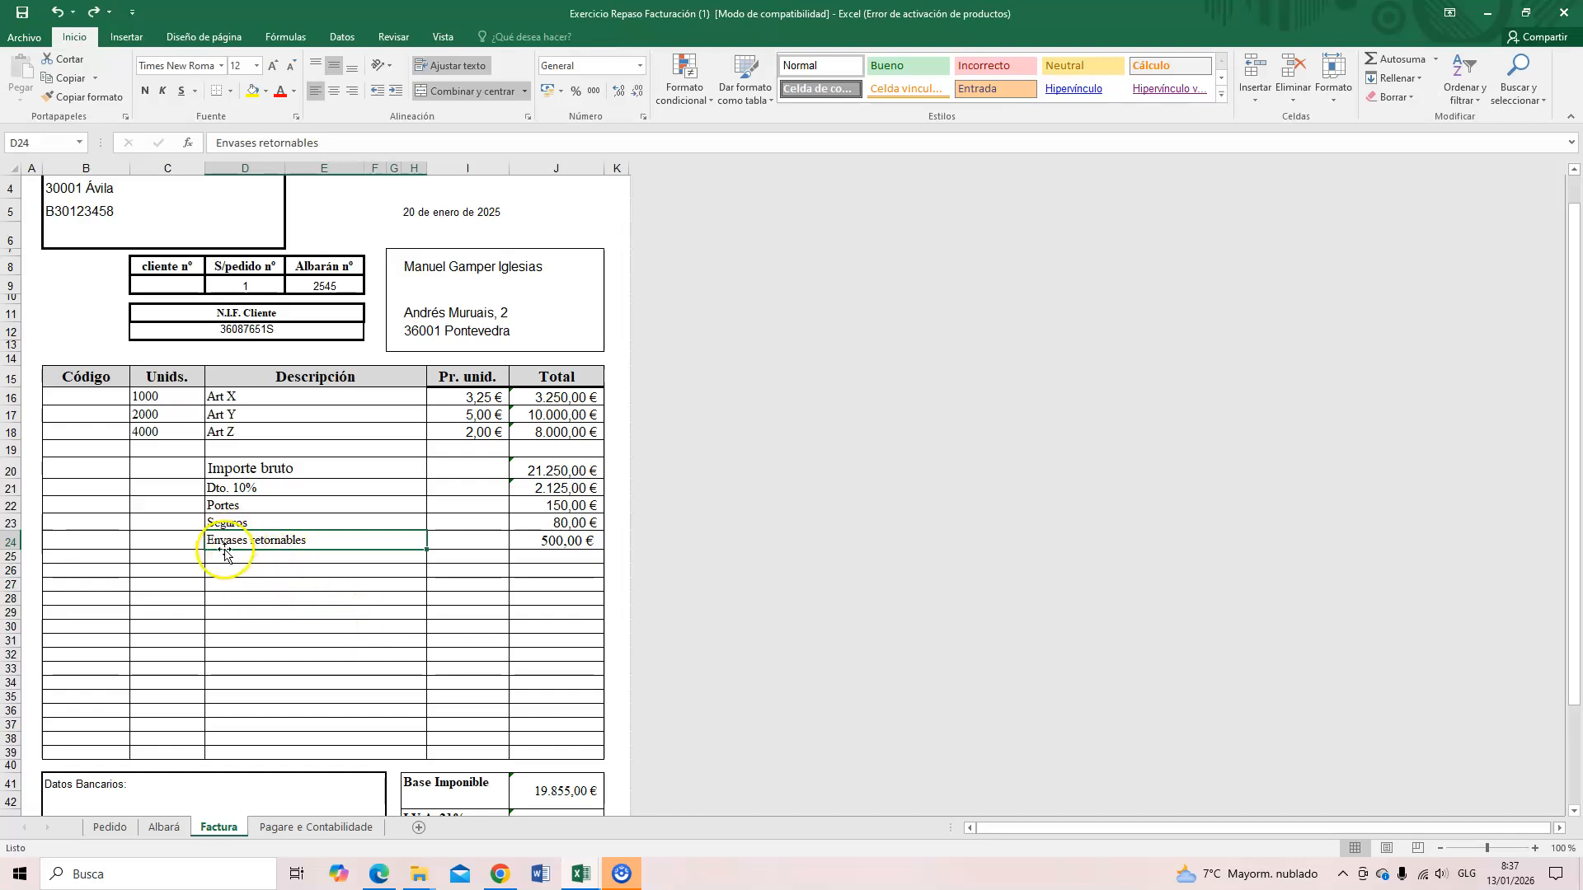
pyautogui.click(258, 142)
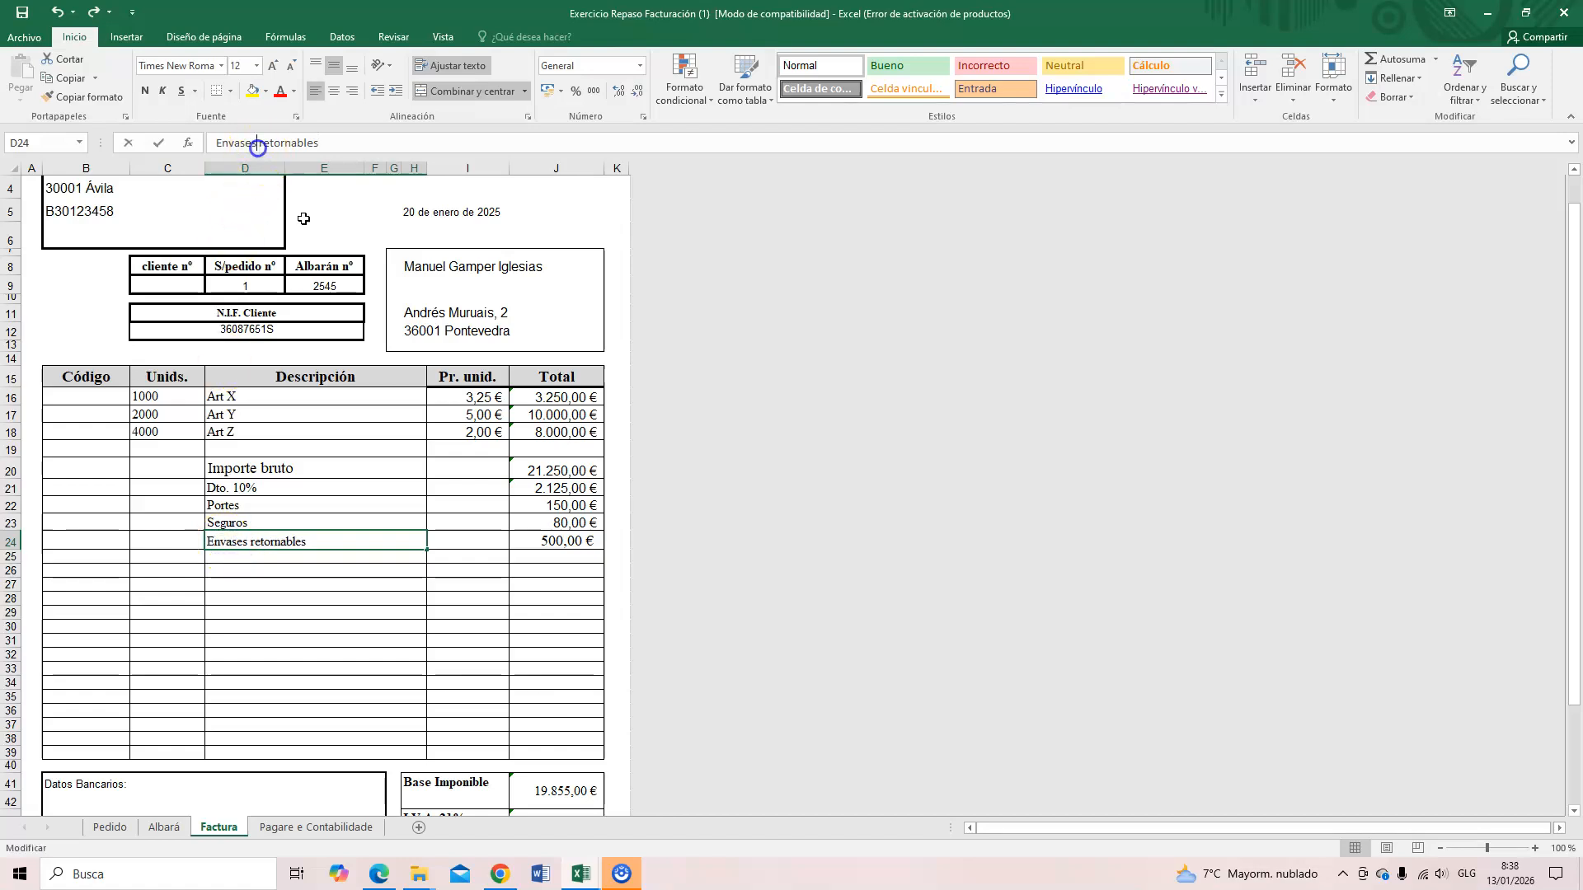
pyautogui.write('non')
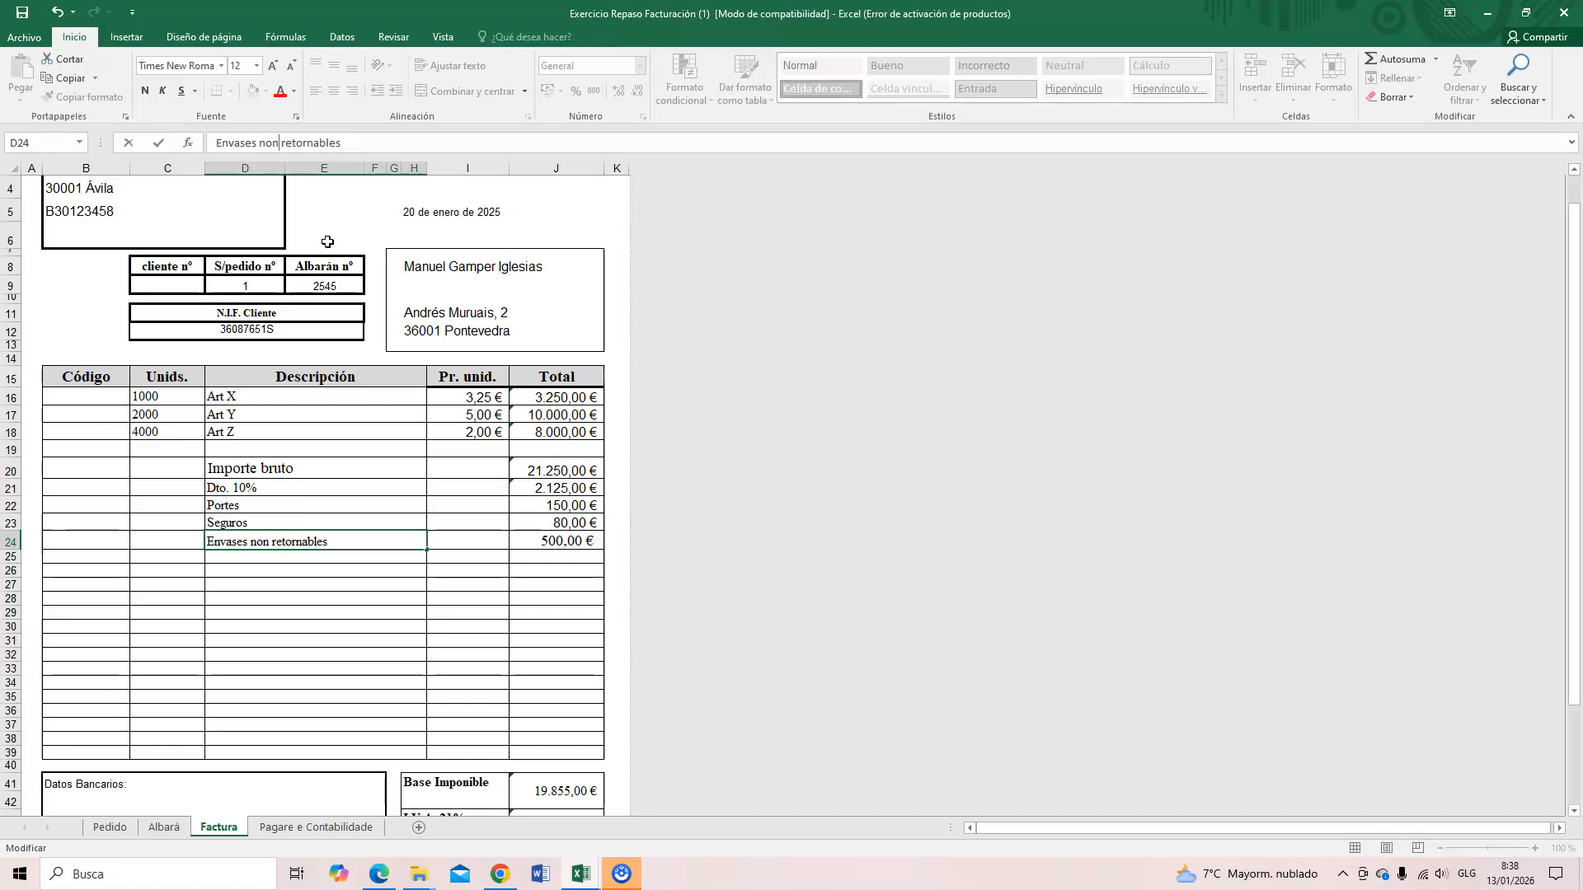
pyautogui.click(244, 587)
pyautogui.click(246, 541)
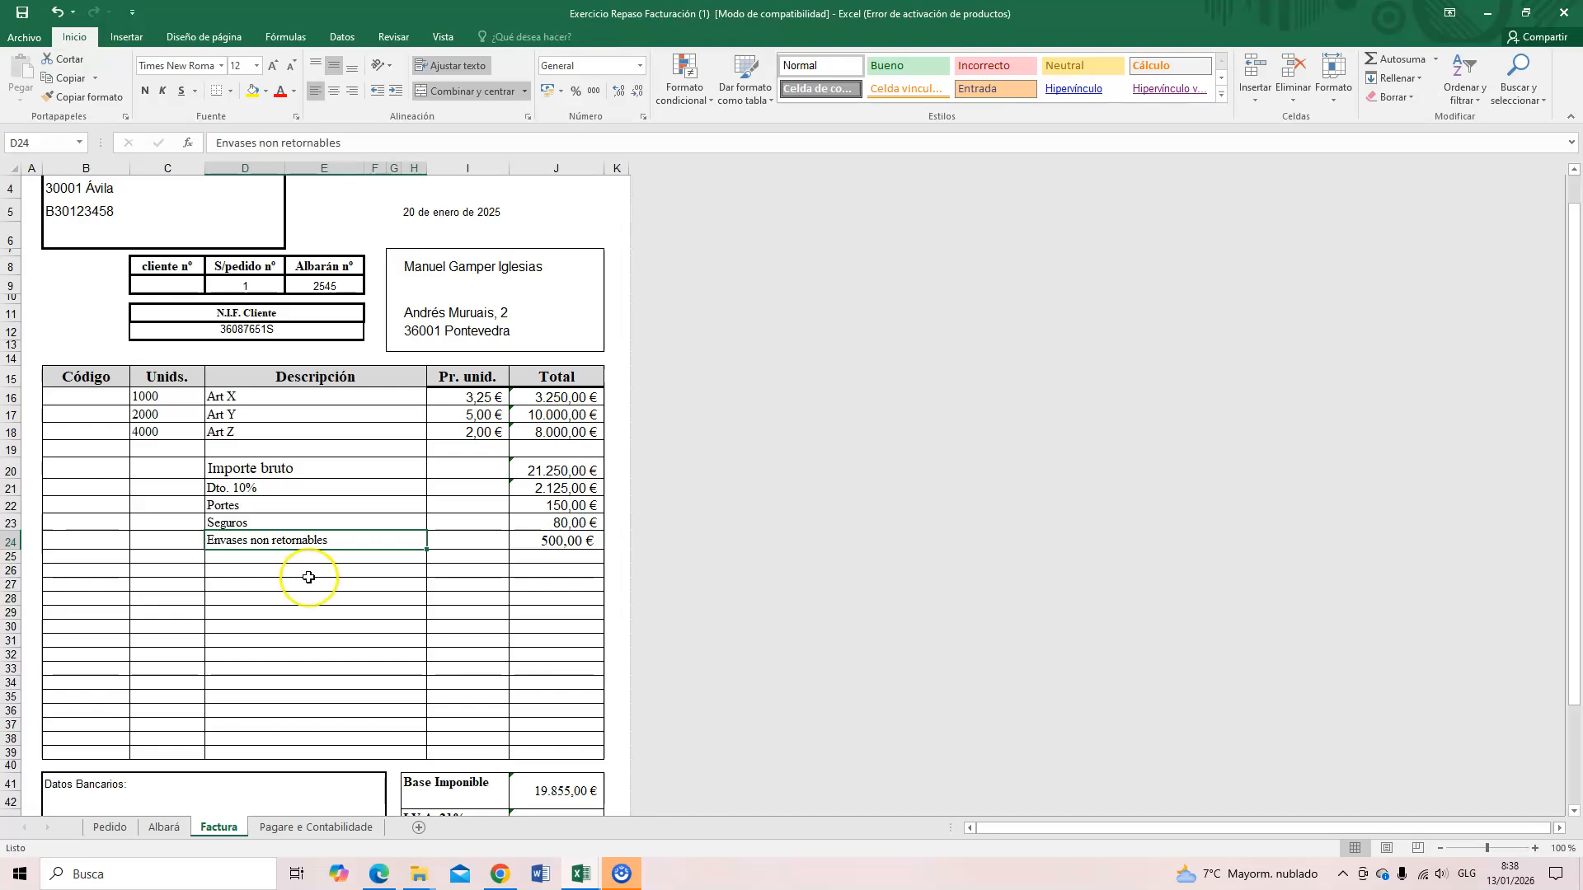
# Step: Check the invoice's Seguros and Portes lines against the accounts of the Venda 20-01-25 entry on the Pagare e Contabilidade sheet
pyautogui.click(229, 522)
pyautogui.click(229, 505)
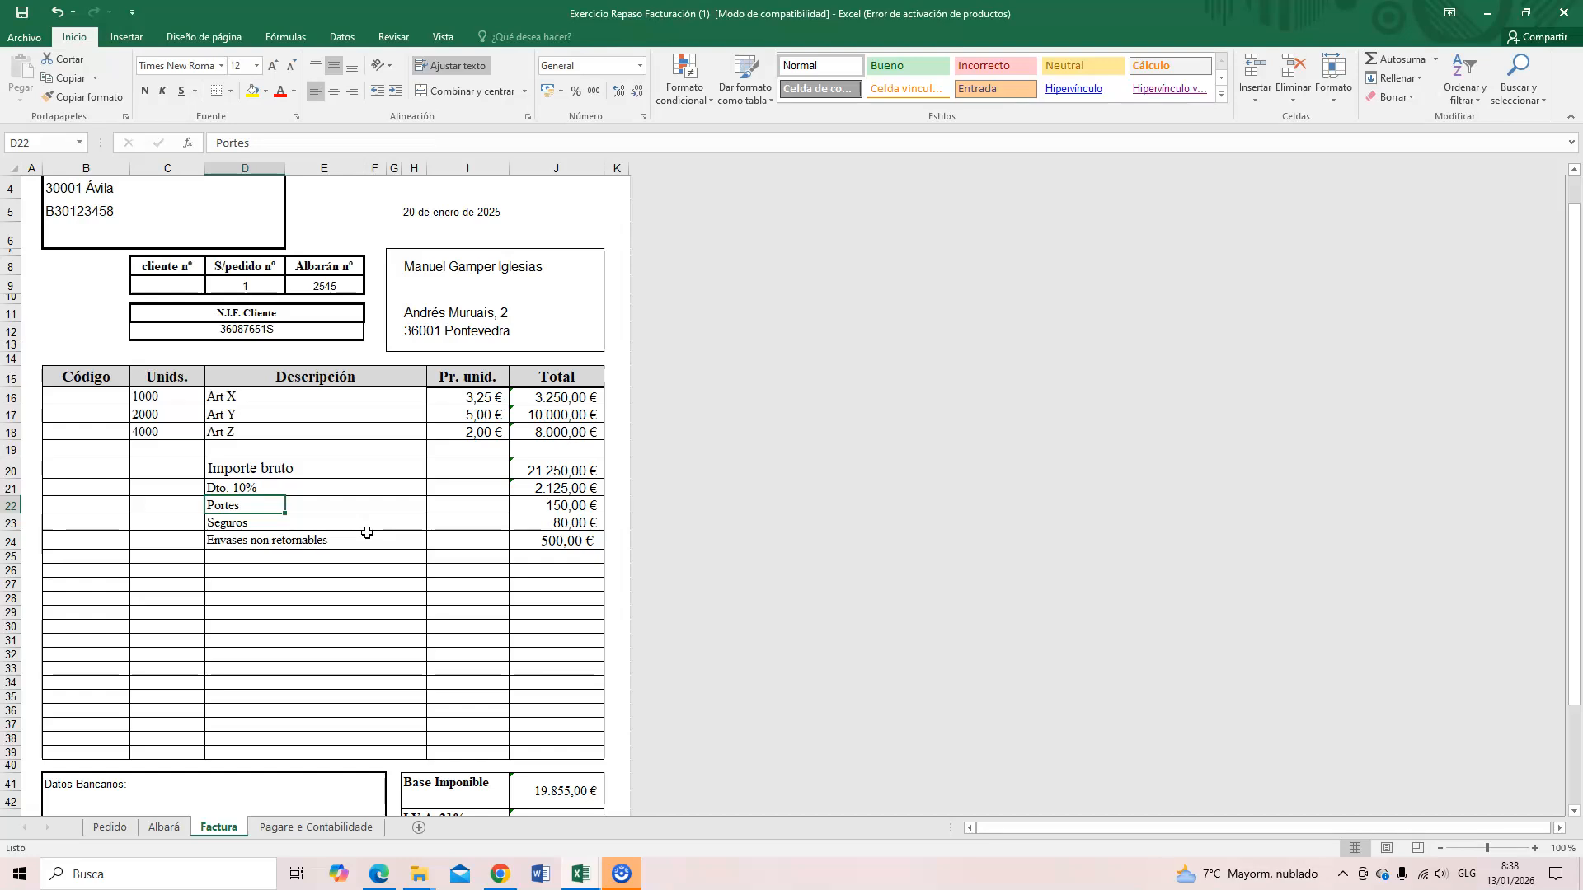
pyautogui.click(334, 827)
pyautogui.click(62, 268)
pyautogui.click(58, 290)
pyautogui.click(91, 334)
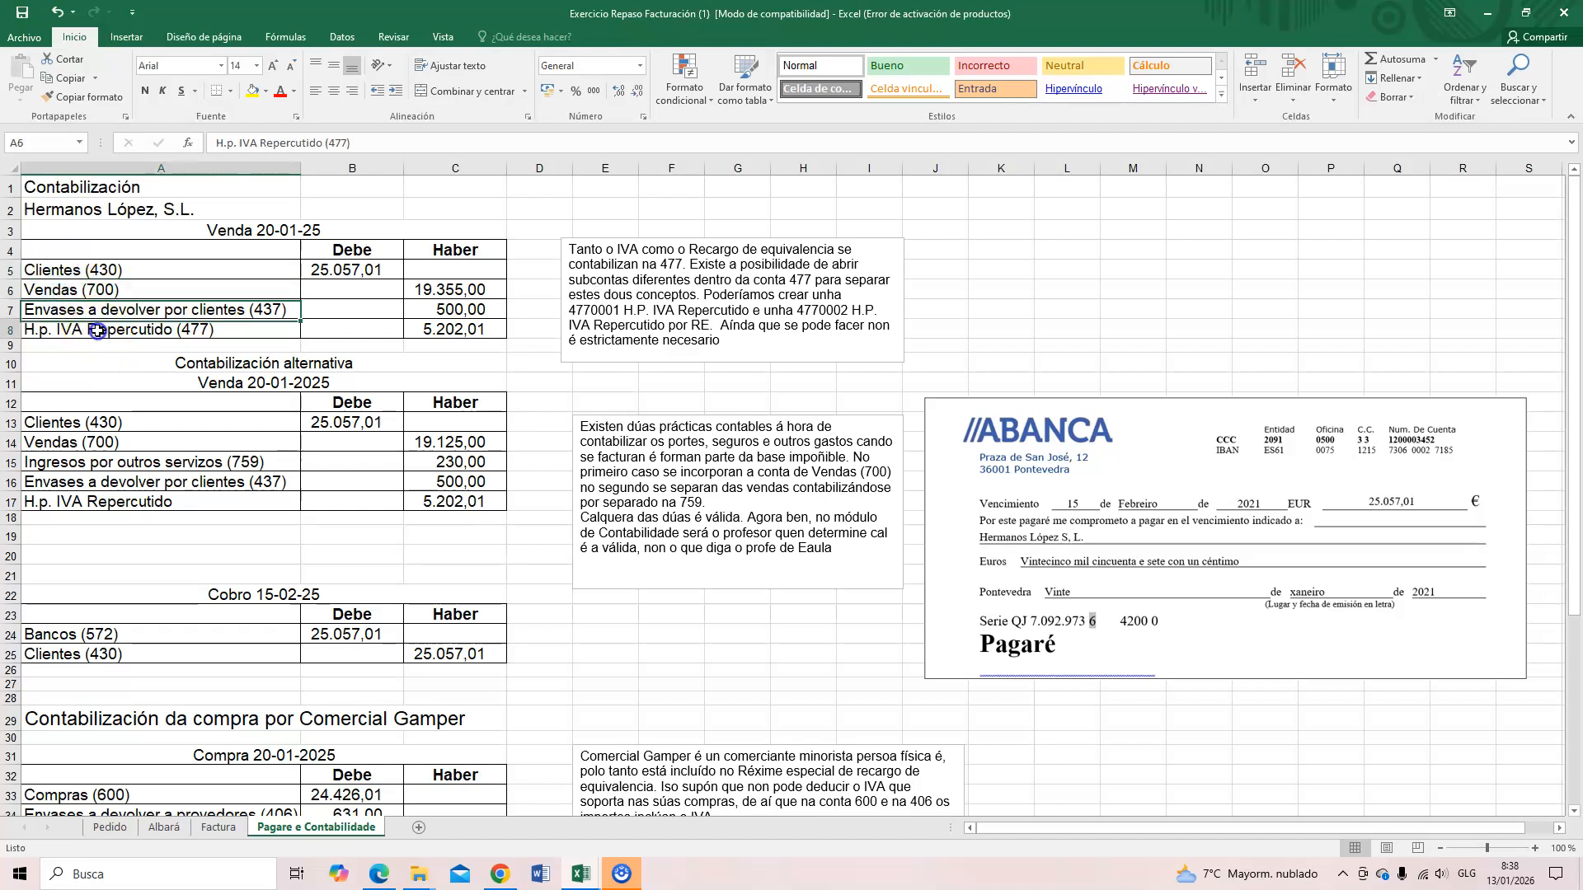
# Step: Clear the Envases a devolver por clientes (437) line of the Venda 20-01-25 entry and link its Vendas (700) amount to the invoice's Base Imponible
pyautogui.moveTo(42, 306); pyautogui.dragTo(456, 313)
pyautogui.press('Delete')
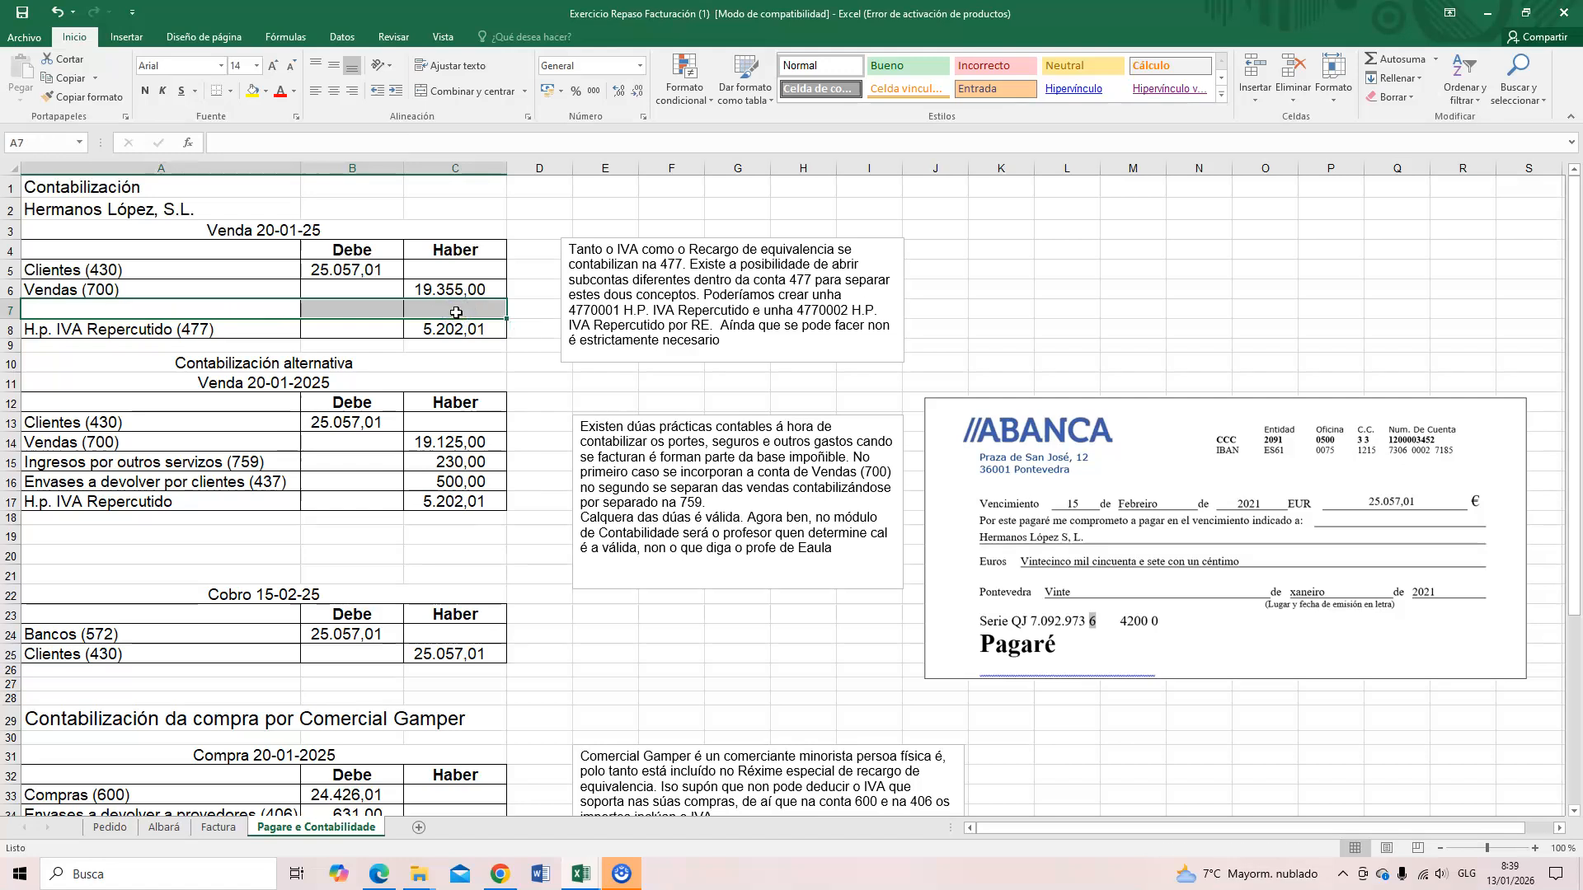
pyautogui.click(450, 290)
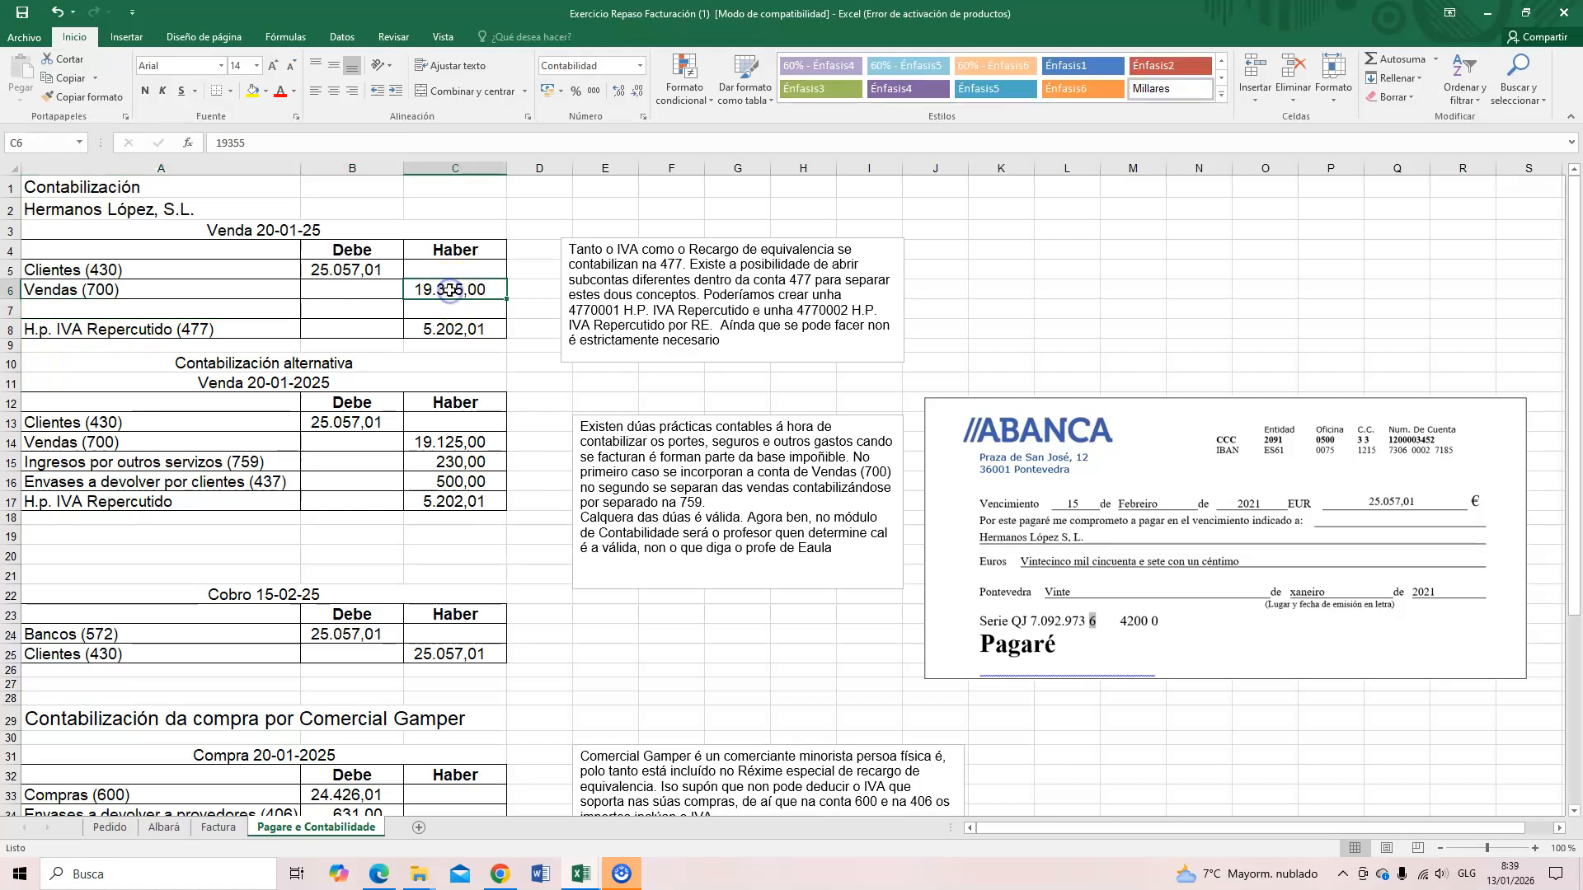
pyautogui.write('=')
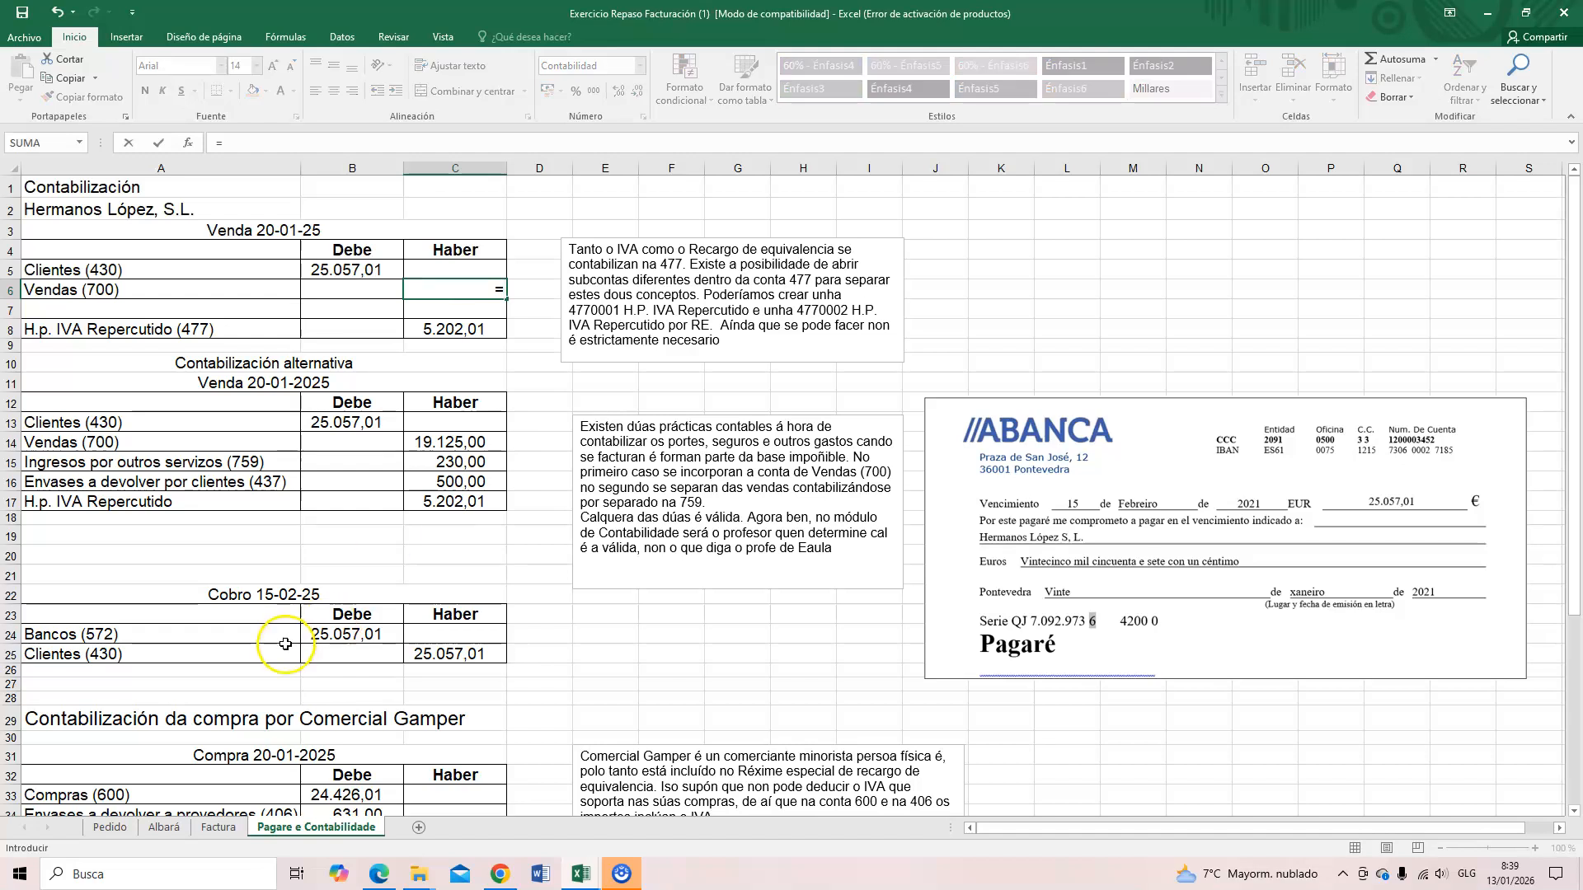
pyautogui.click(217, 827)
pyautogui.scroll(-2, 590, 734)
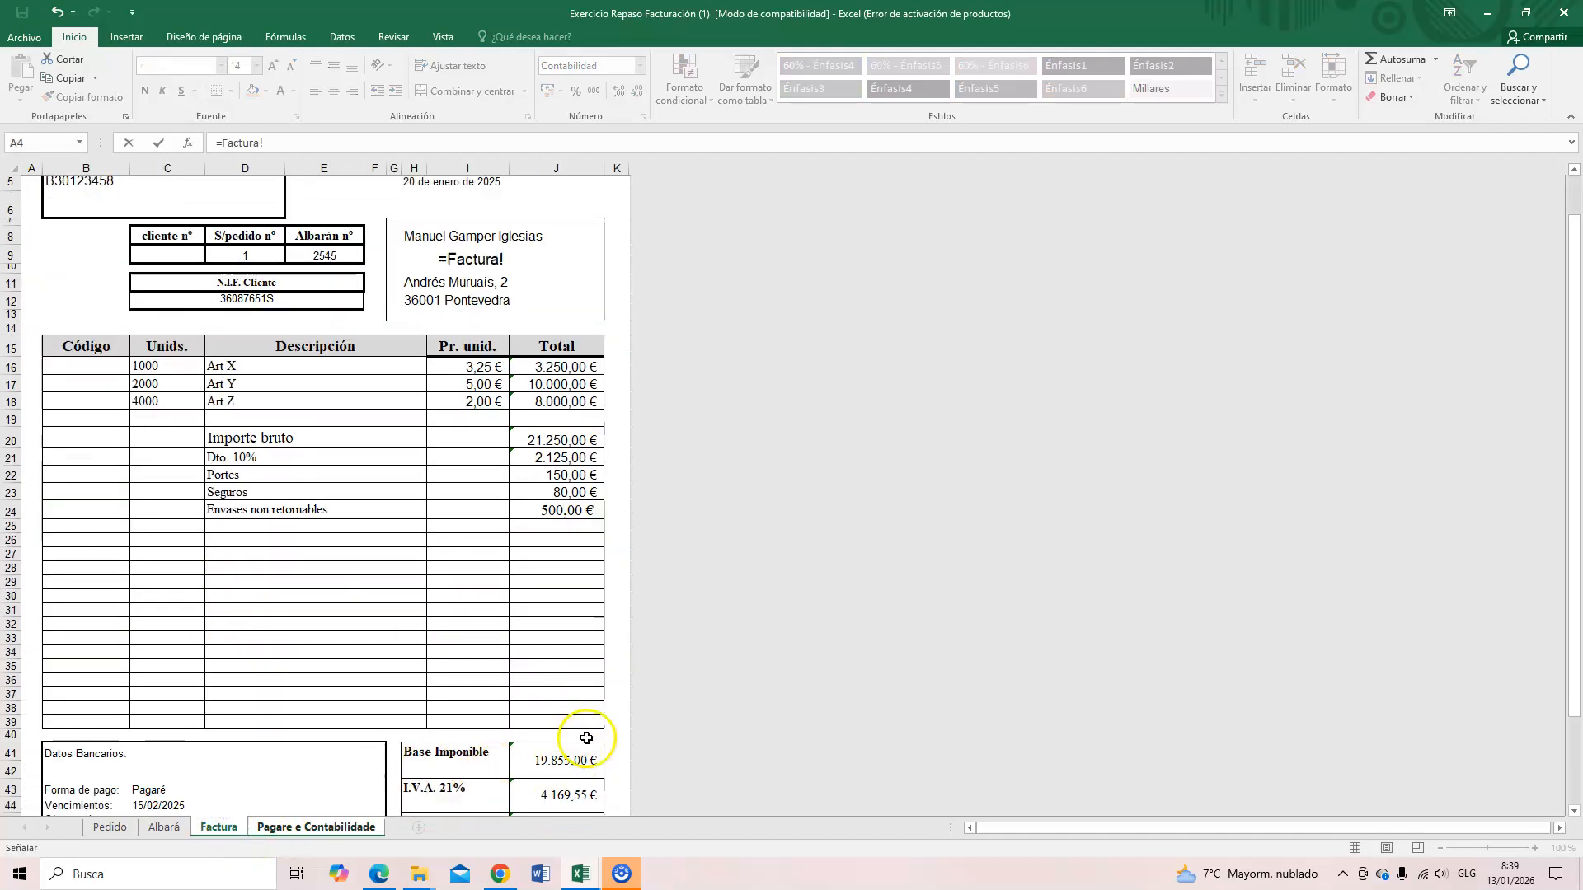
pyautogui.click(560, 671)
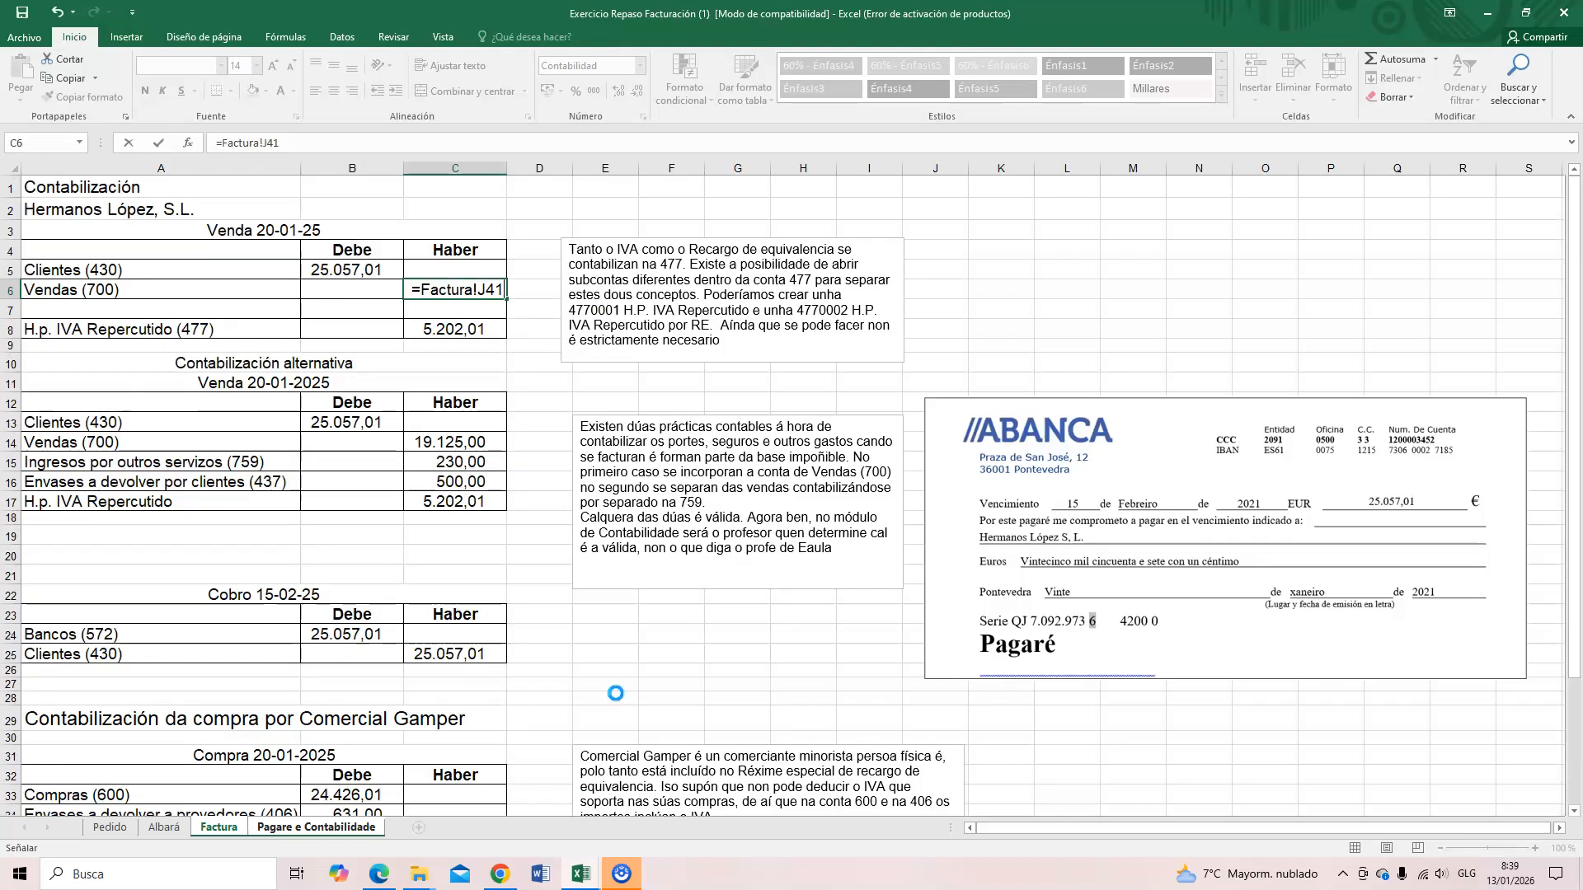
pyautogui.press('Return')
# Step: Check the entry's Clientes amount and the invoice's combined I.V.A. 21% and Recargo Eq. 5,2% amounts
pyautogui.click(353, 271)
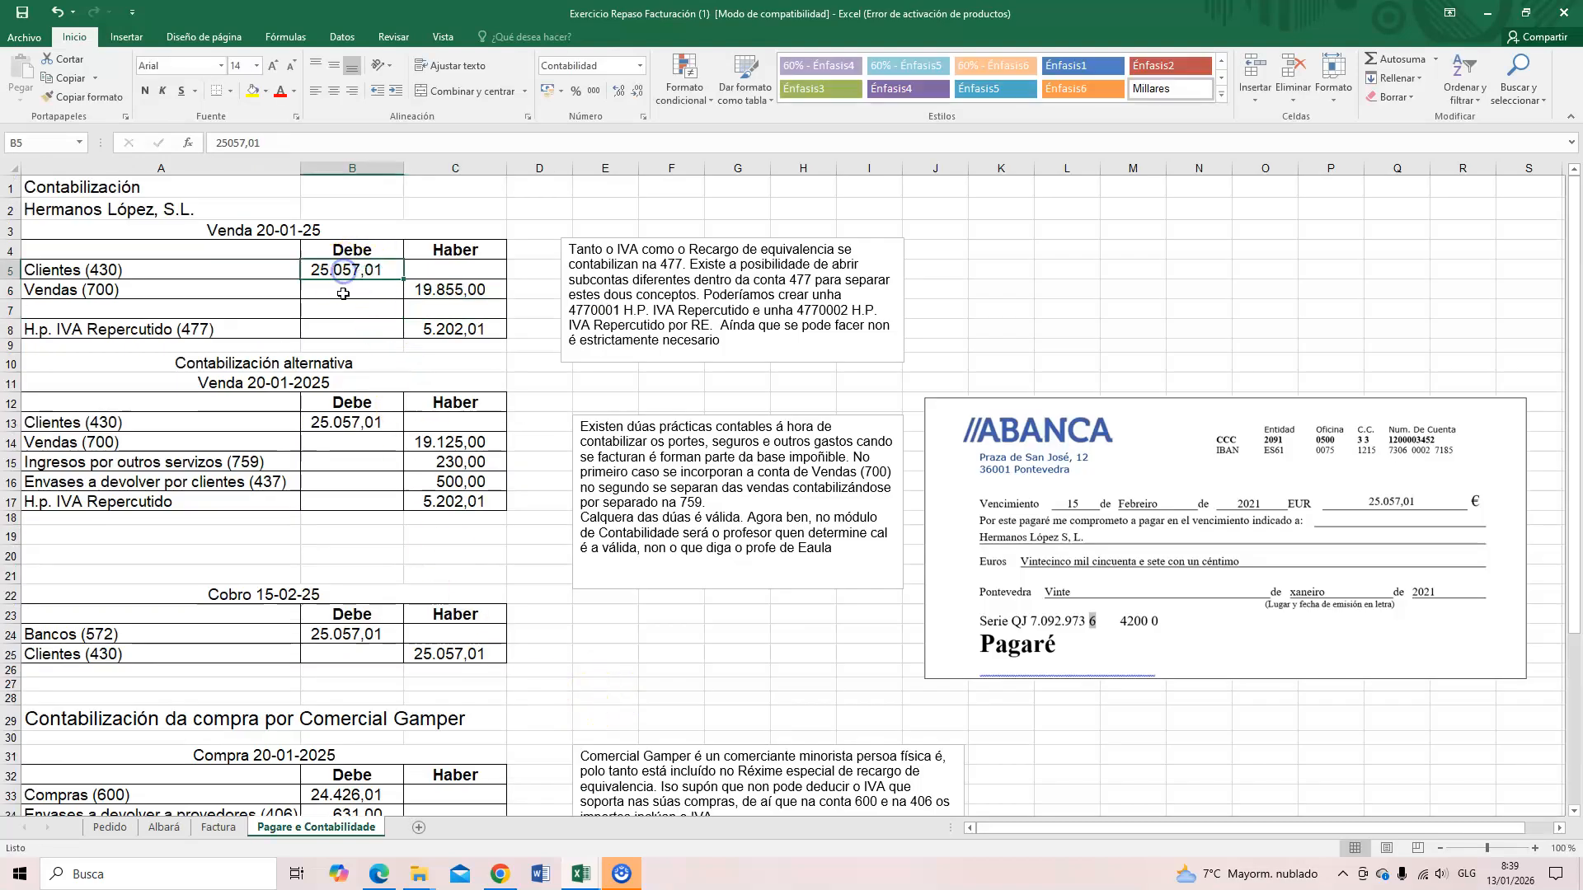
pyautogui.click(218, 827)
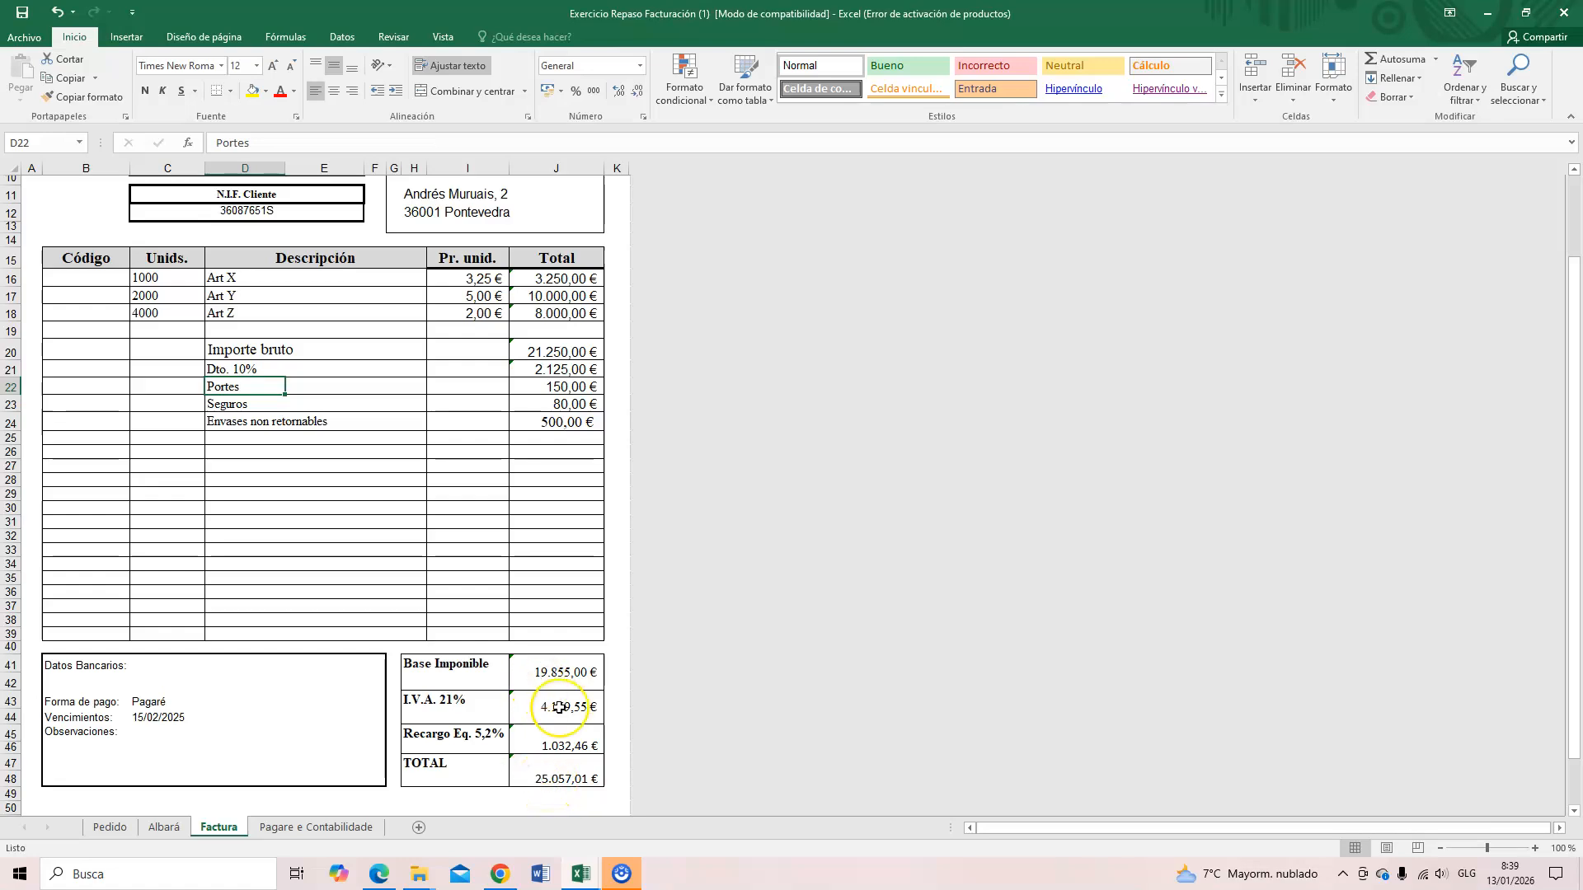
pyautogui.moveTo(559, 708); pyautogui.dragTo(550, 739)
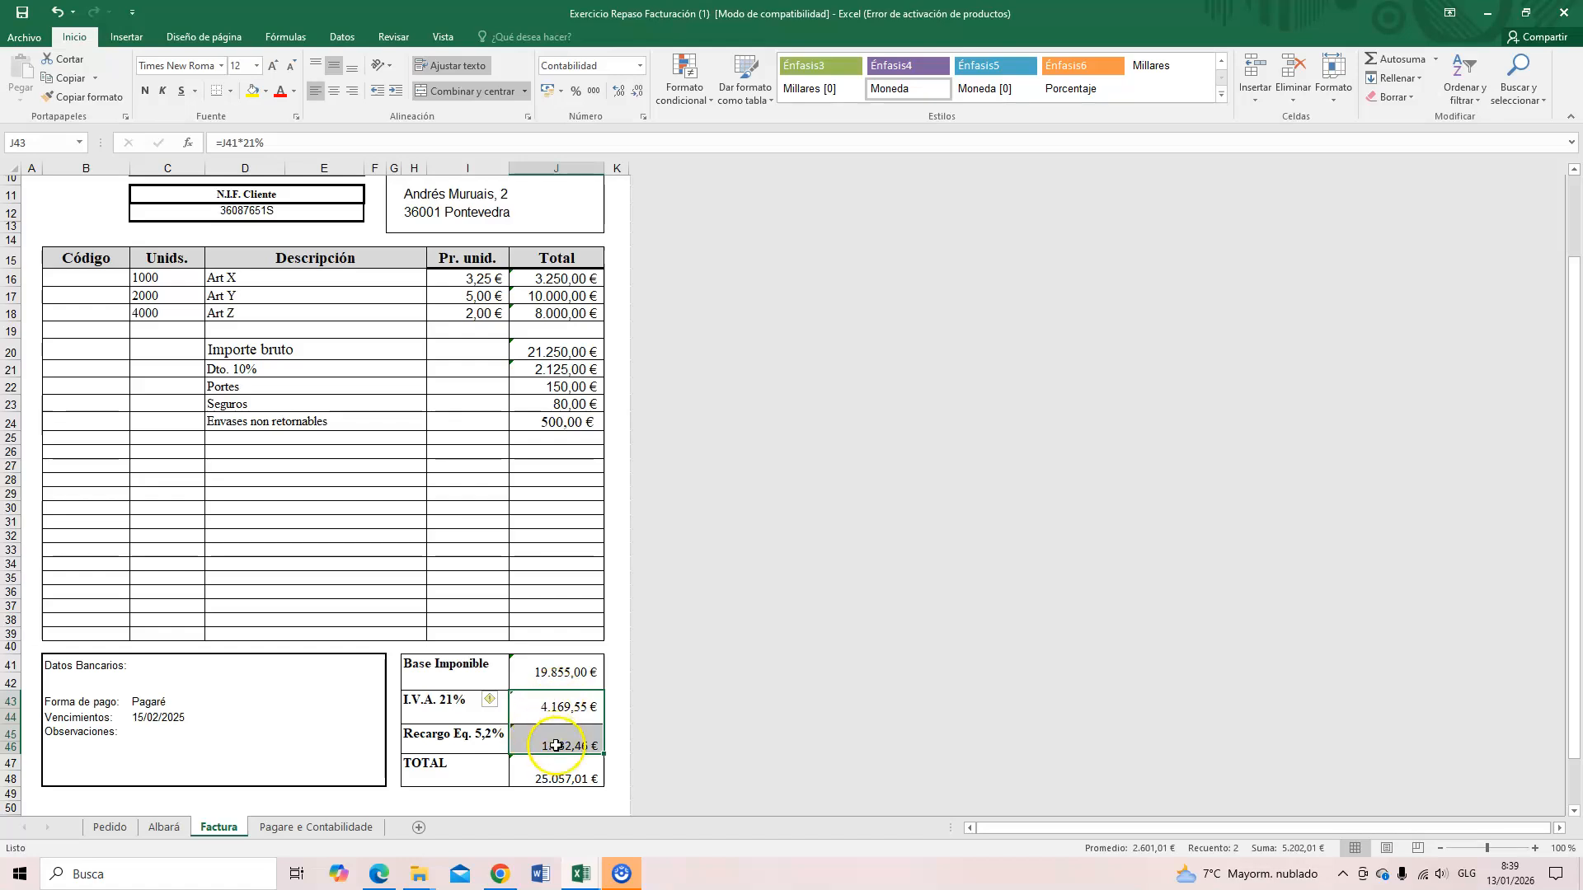
pyautogui.click(280, 827)
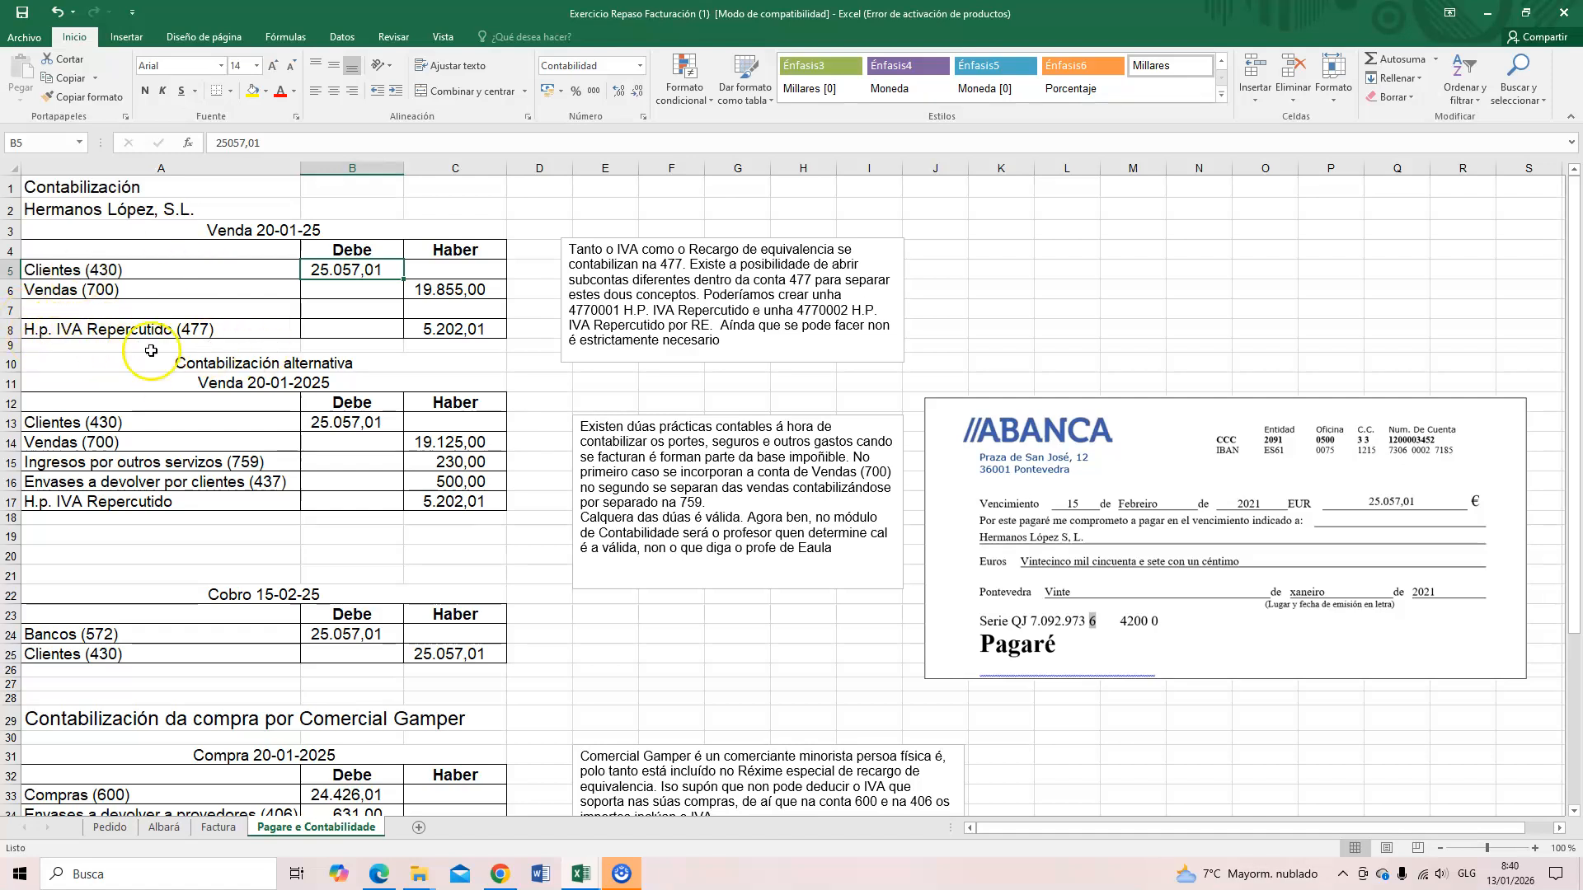
# Step: Try to split the IVA Repercutido account of the first sale entry, changing its code to 4770 and entering 4771 below it
pyautogui.click(208, 329)
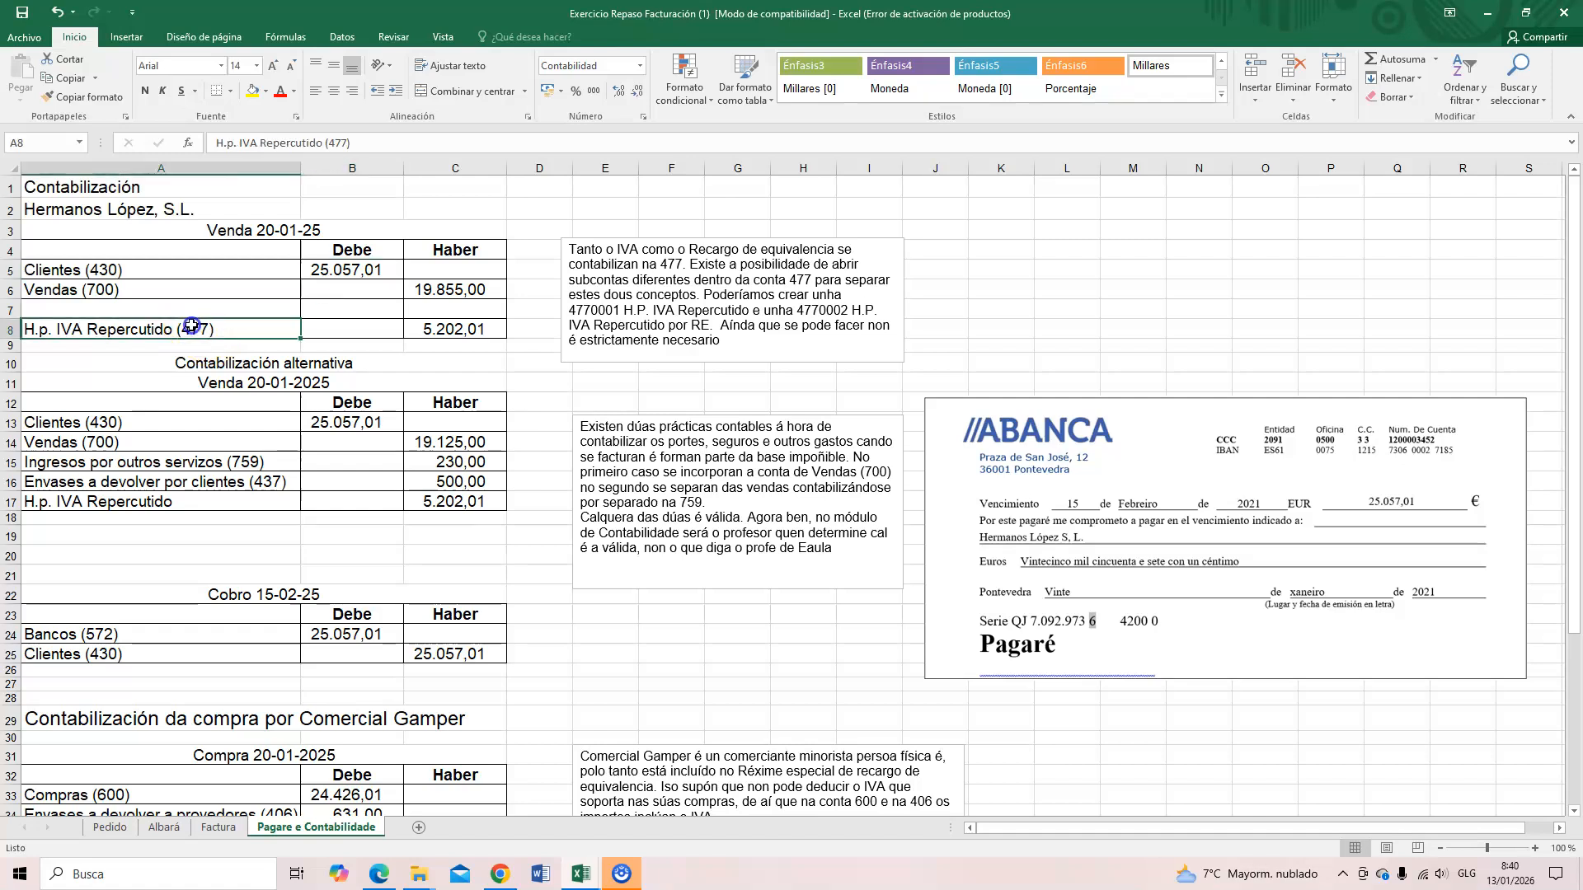
pyautogui.click(351, 142)
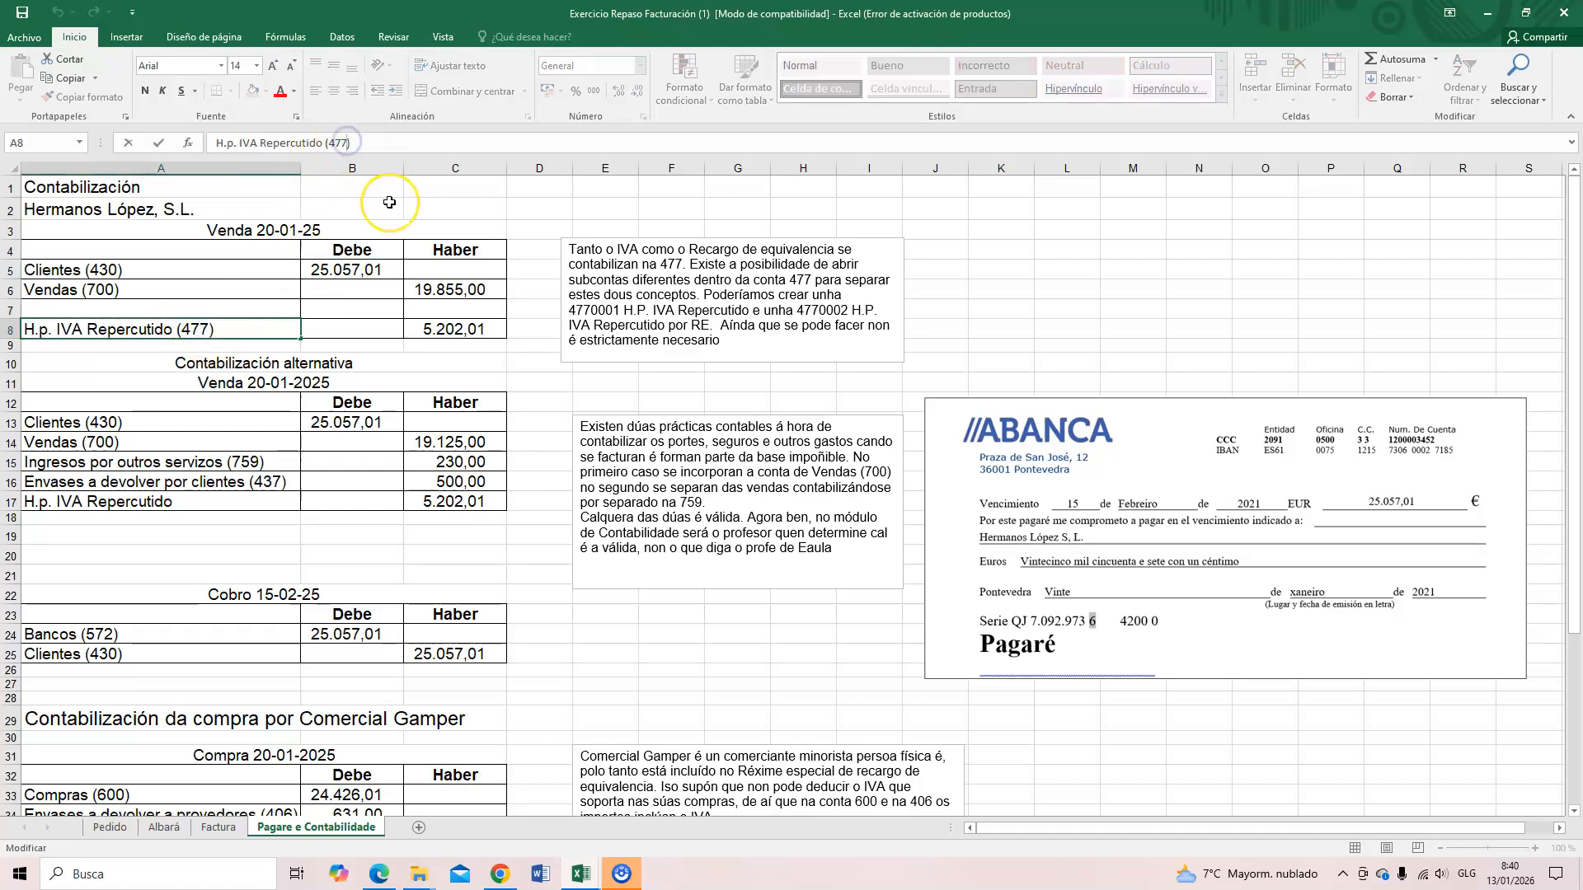
pyautogui.click(205, 346)
pyautogui.write('47')
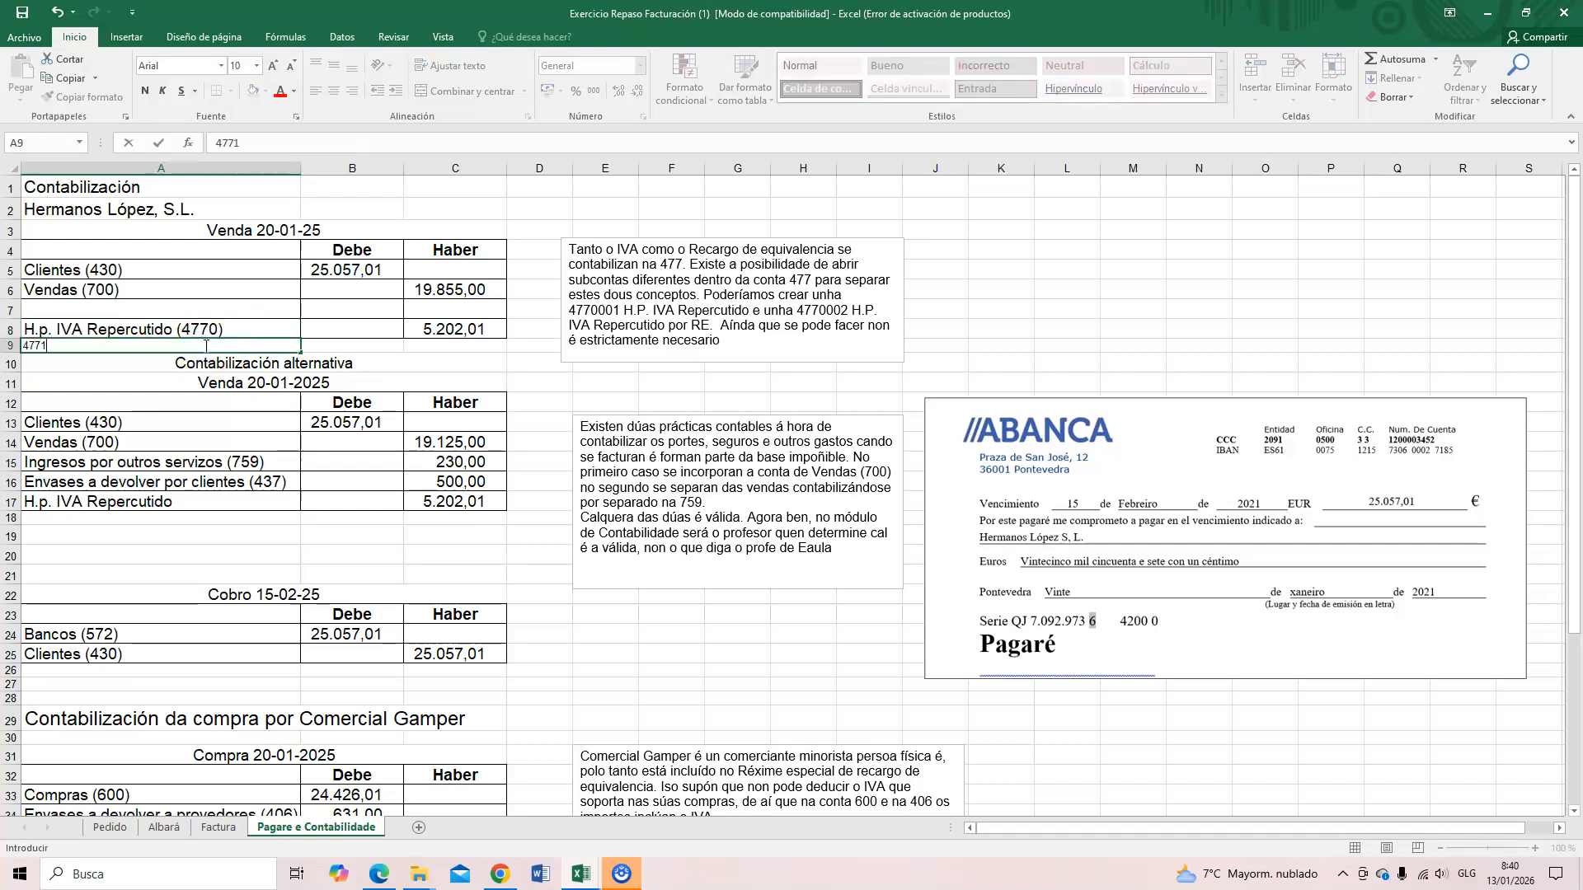
pyautogui.write('71')
pyautogui.press('Return')
# Step: Delete the 4771 line and restore the H.p. IVA Repercutido account code to 477
pyautogui.click(287, 344)
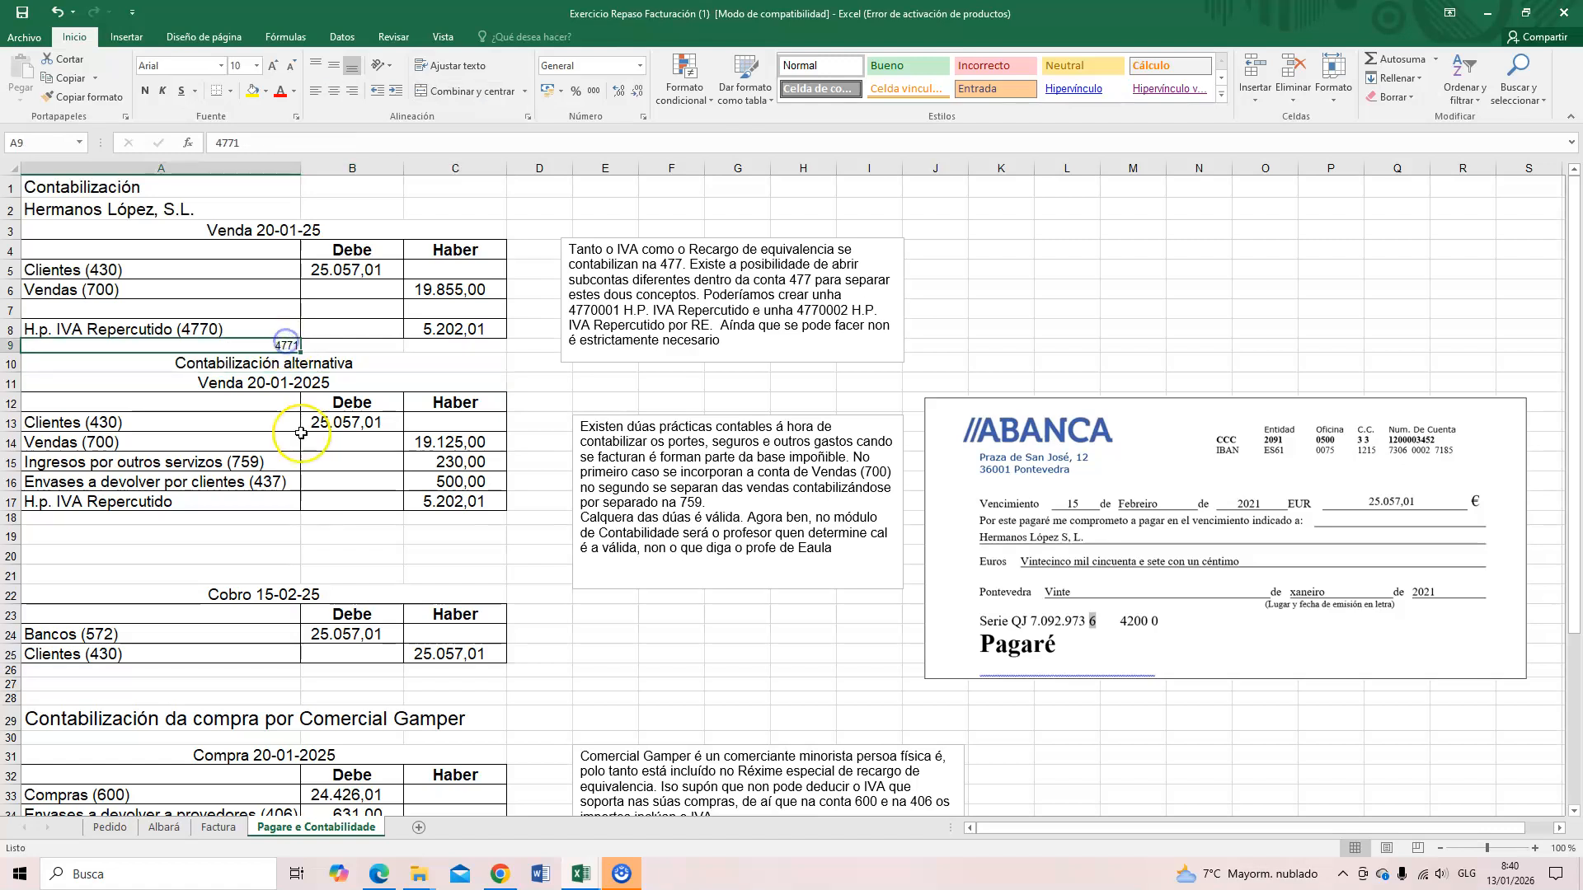
pyautogui.press('Delete')
pyautogui.click(198, 331)
pyautogui.click(338, 145)
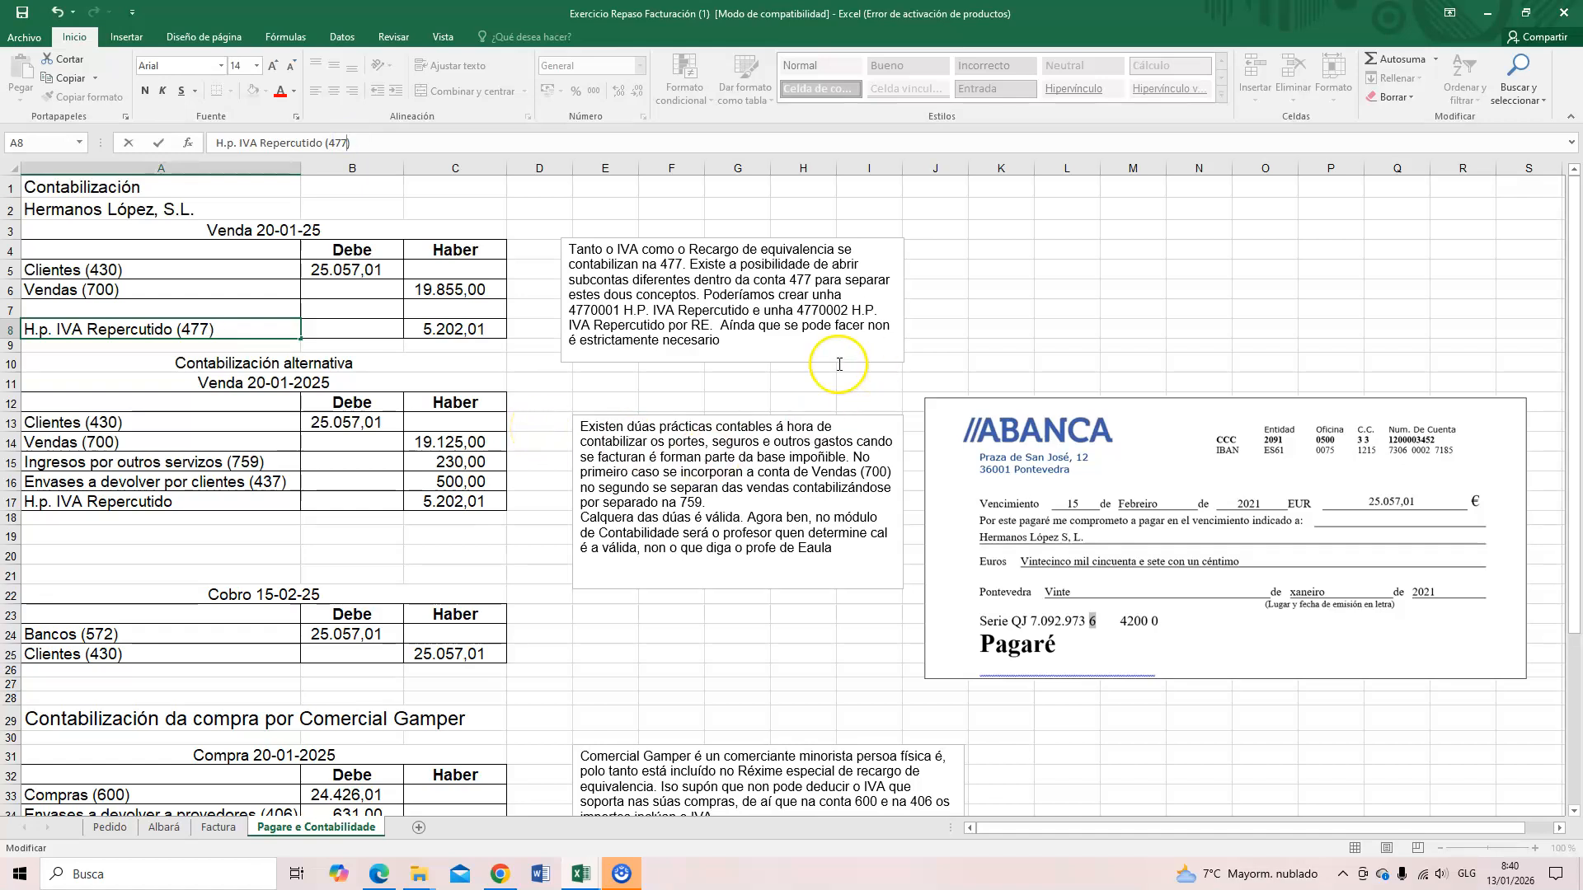
pyautogui.click(437, 333)
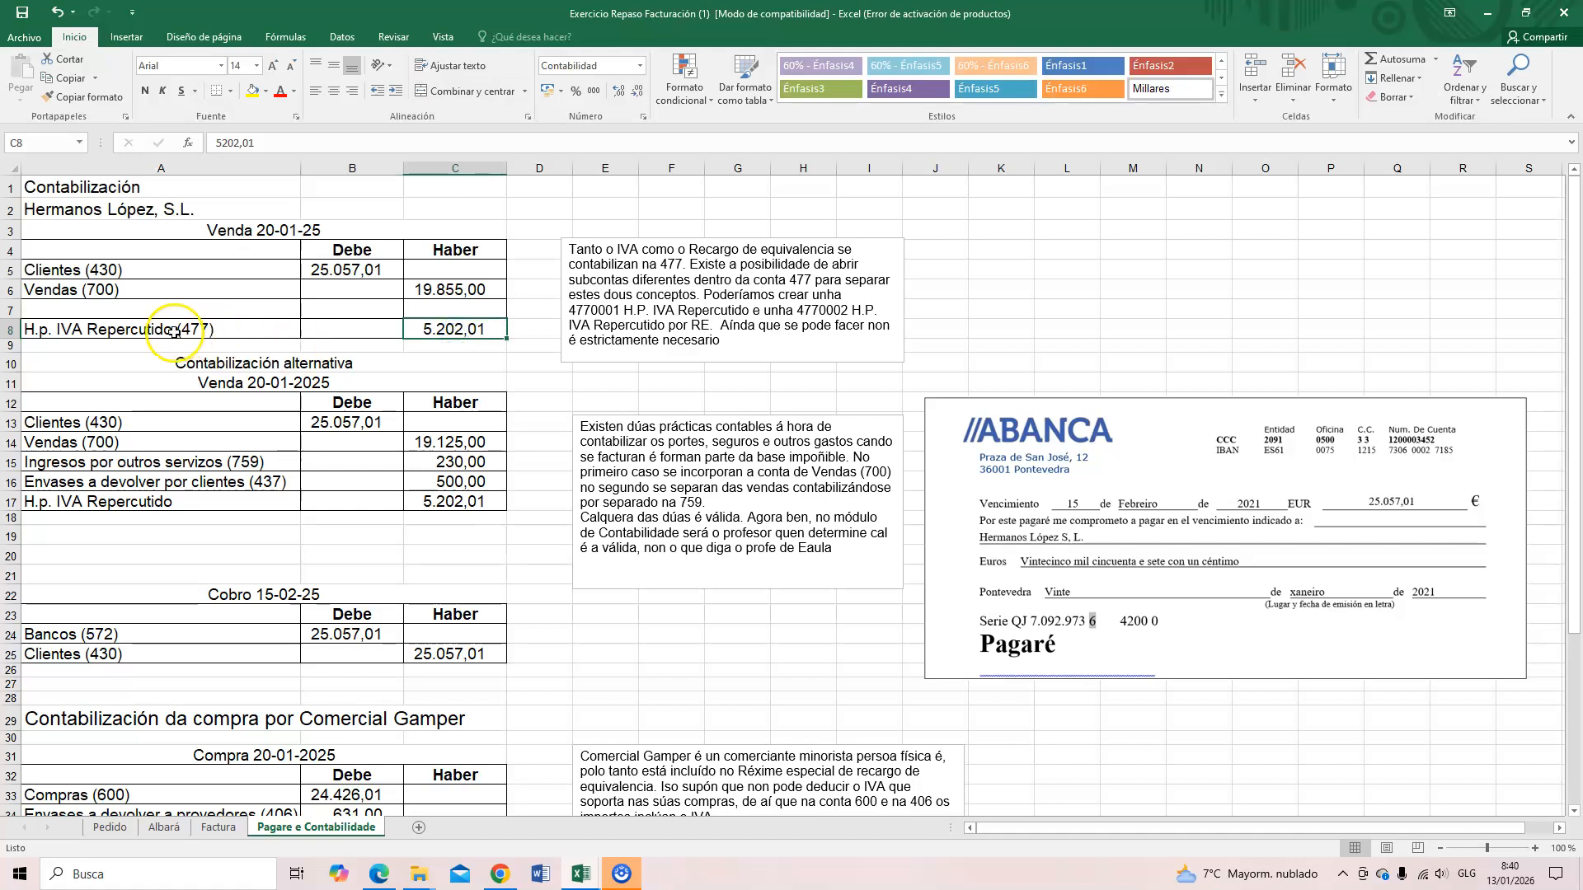
# Step: Compare the Clientes, Vendas and IVA Repercutido amounts of the first sale entry with the invoice's Base Imponible, I.V.A., Recargo and TOTAL
pyautogui.click(455, 331)
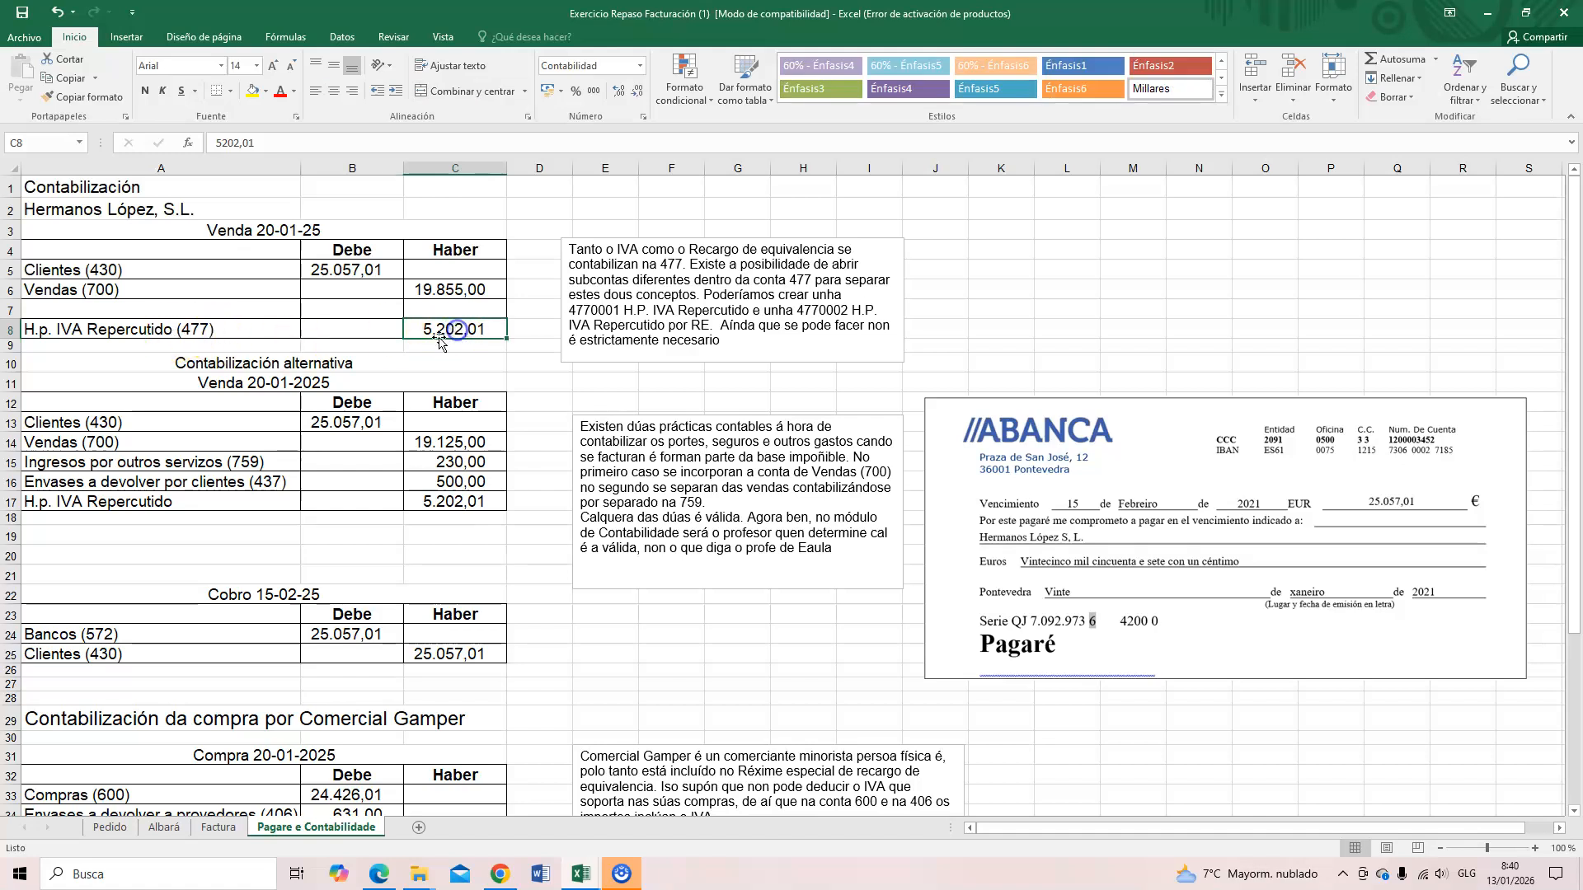
pyautogui.click(446, 291)
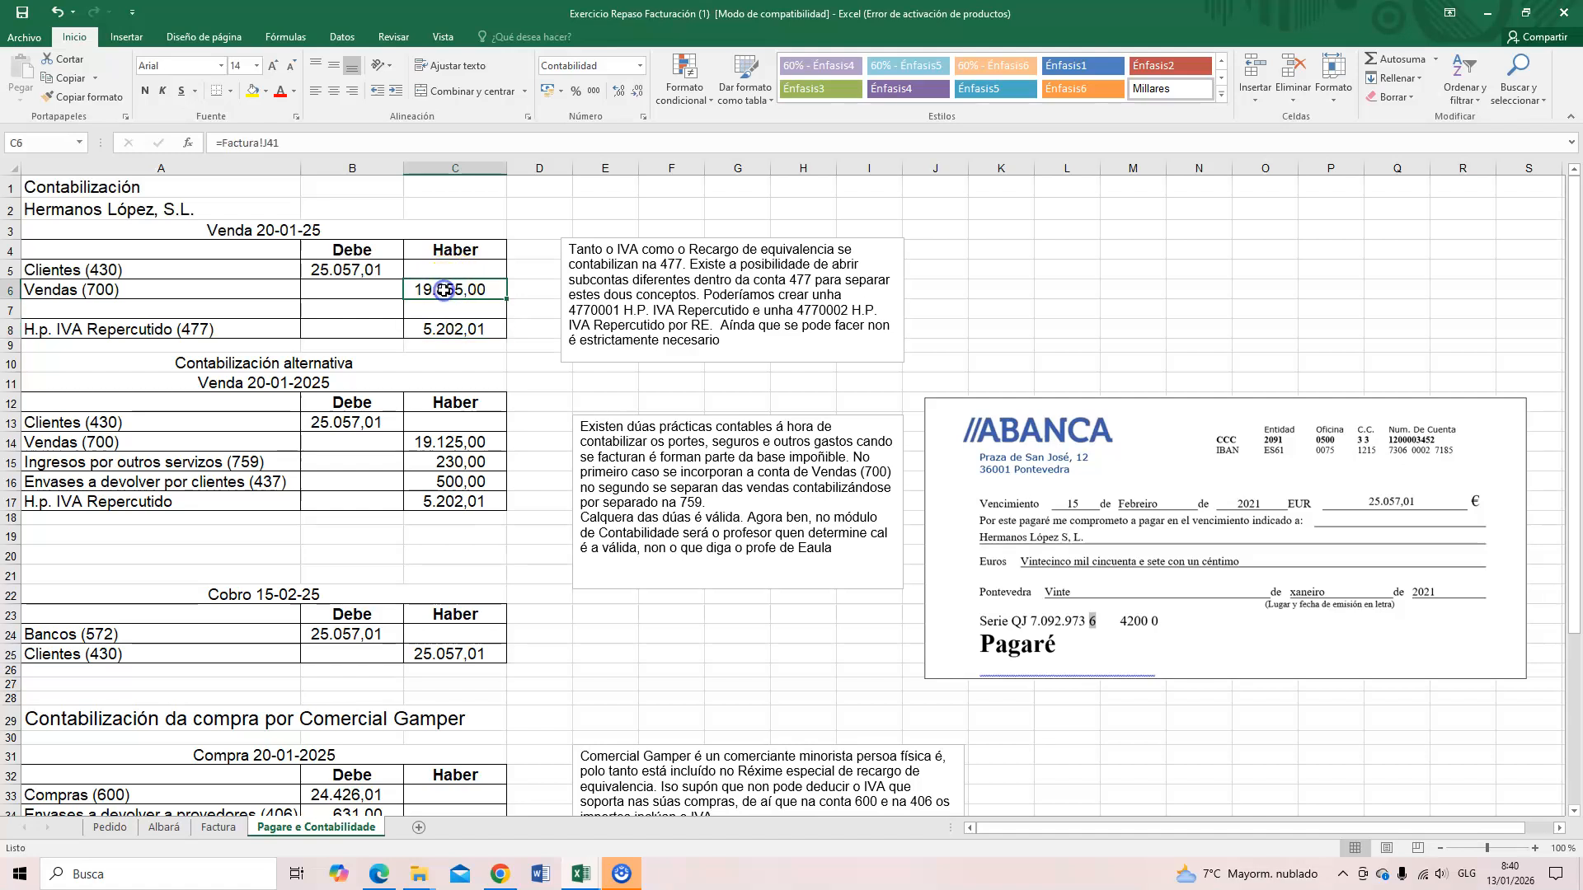
pyautogui.click(218, 827)
pyautogui.click(564, 669)
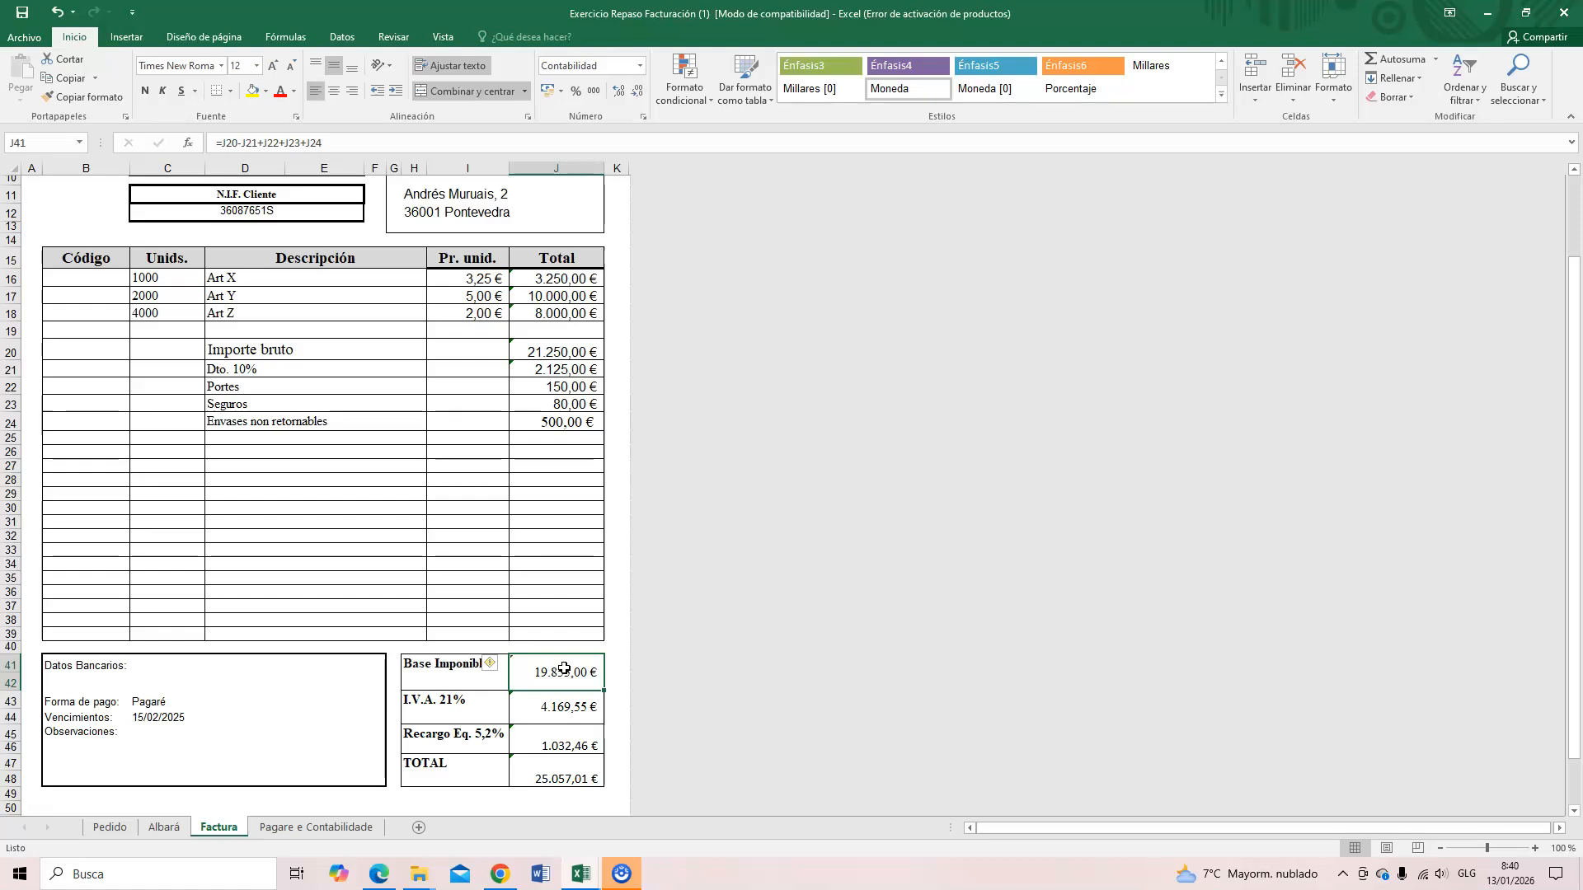
pyautogui.click(558, 773)
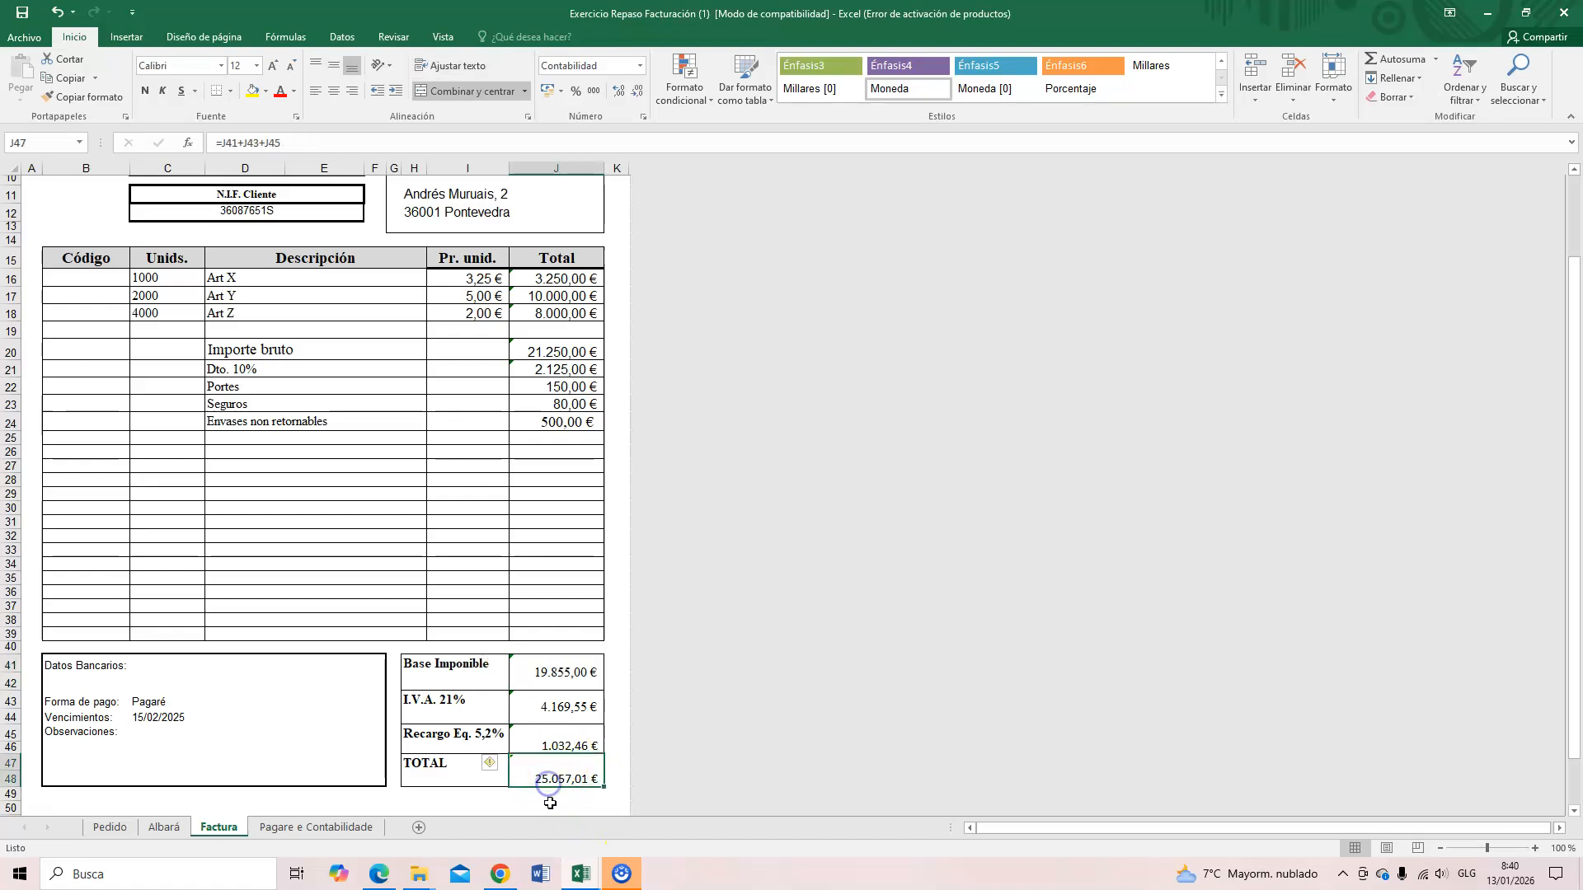
pyautogui.click(580, 774)
pyautogui.moveTo(561, 707); pyautogui.dragTo(577, 742)
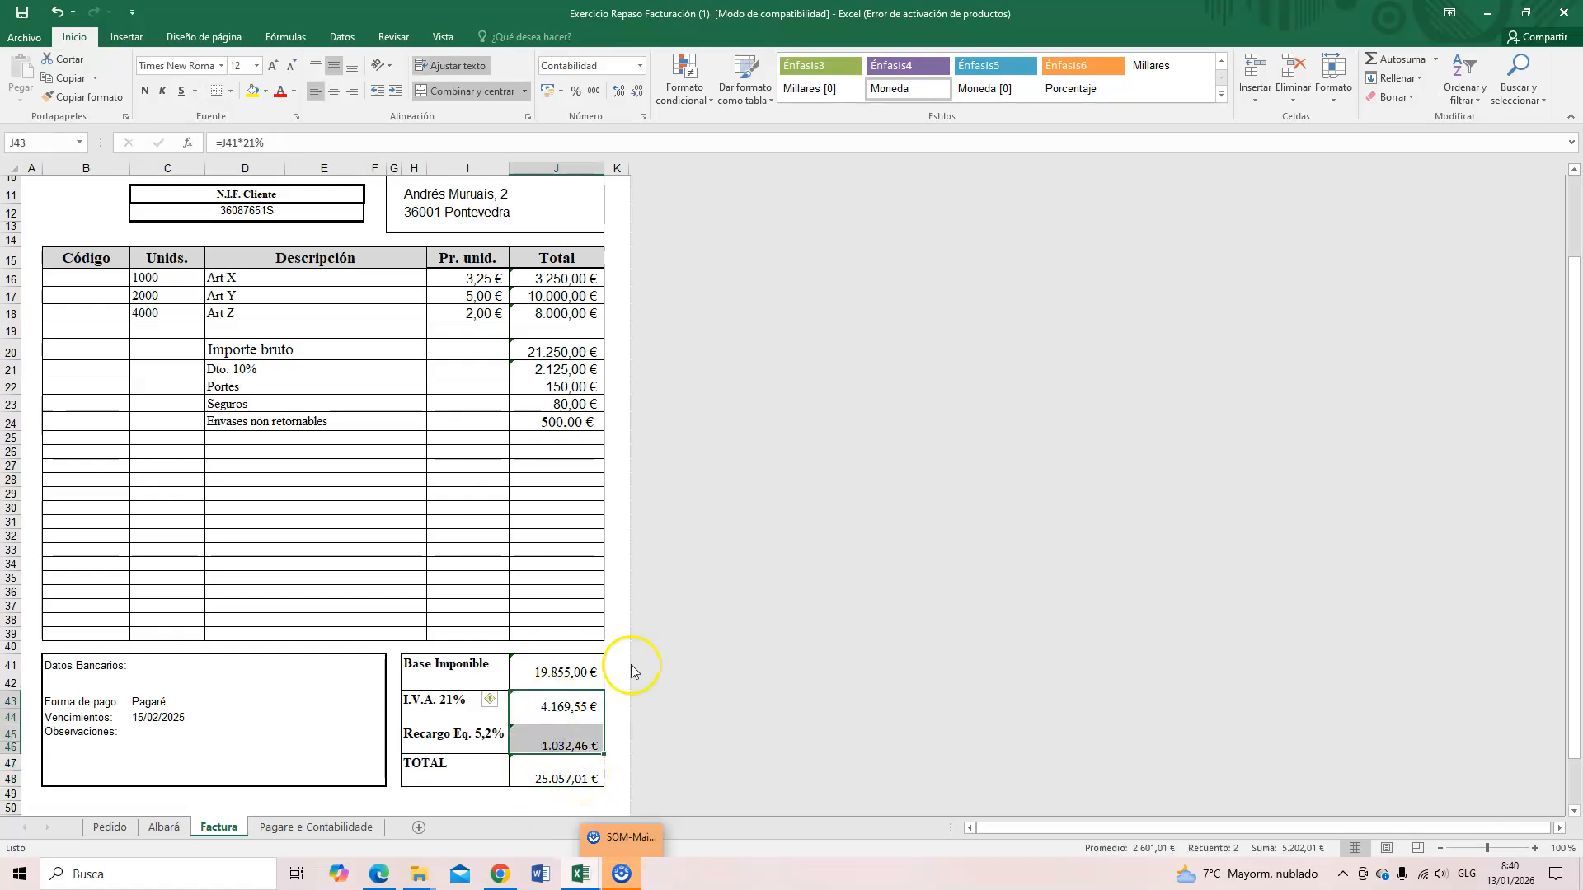
pyautogui.click(561, 672)
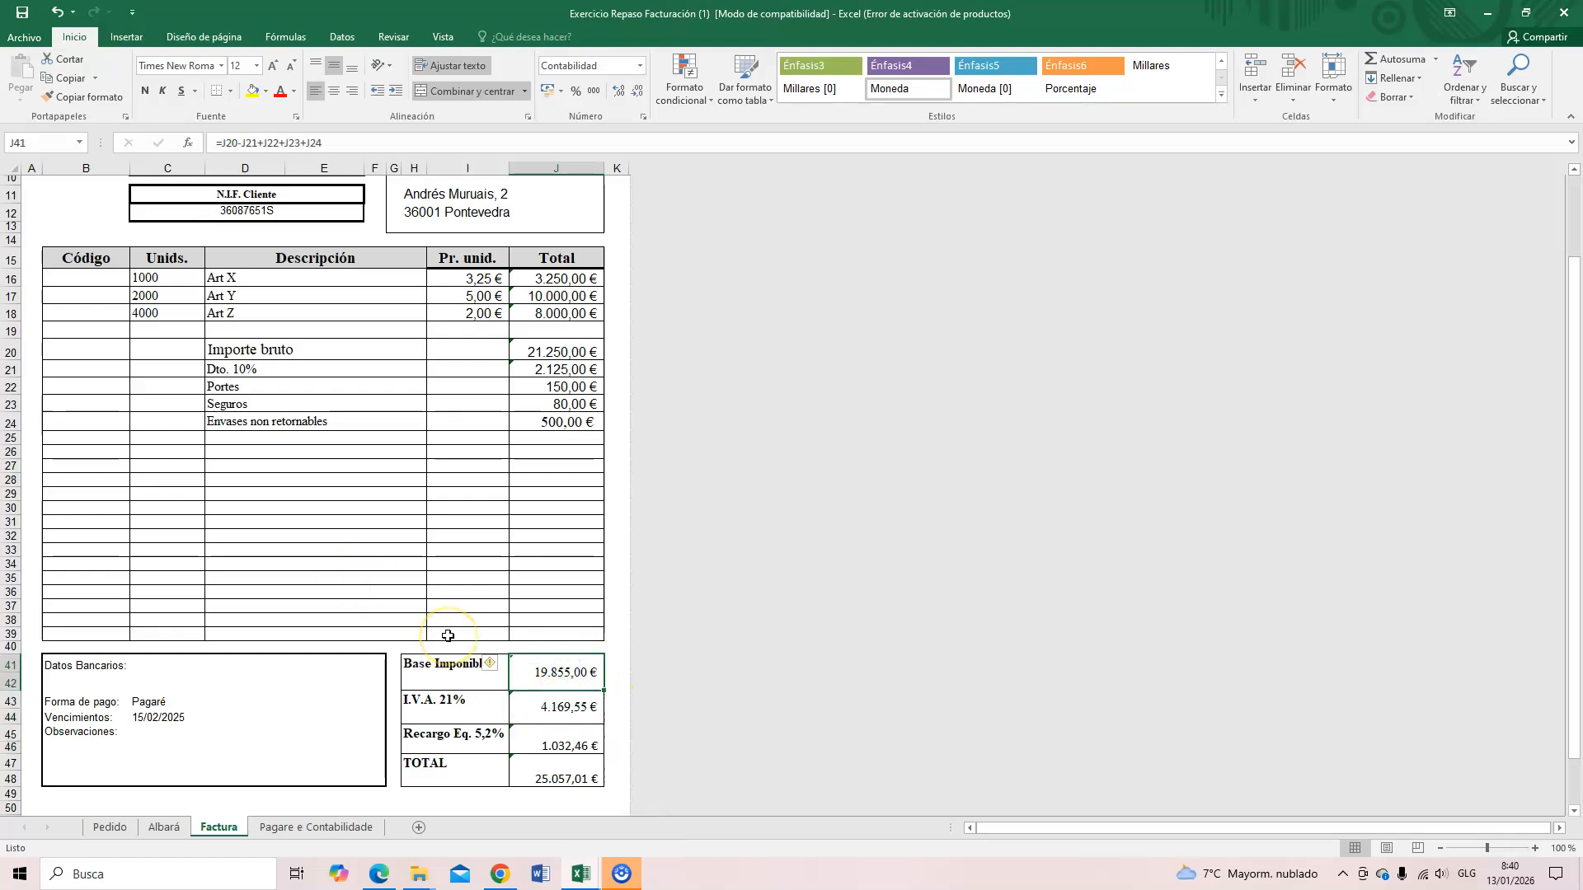
pyautogui.click(298, 827)
pyautogui.moveTo(342, 270); pyautogui.dragTo(461, 329)
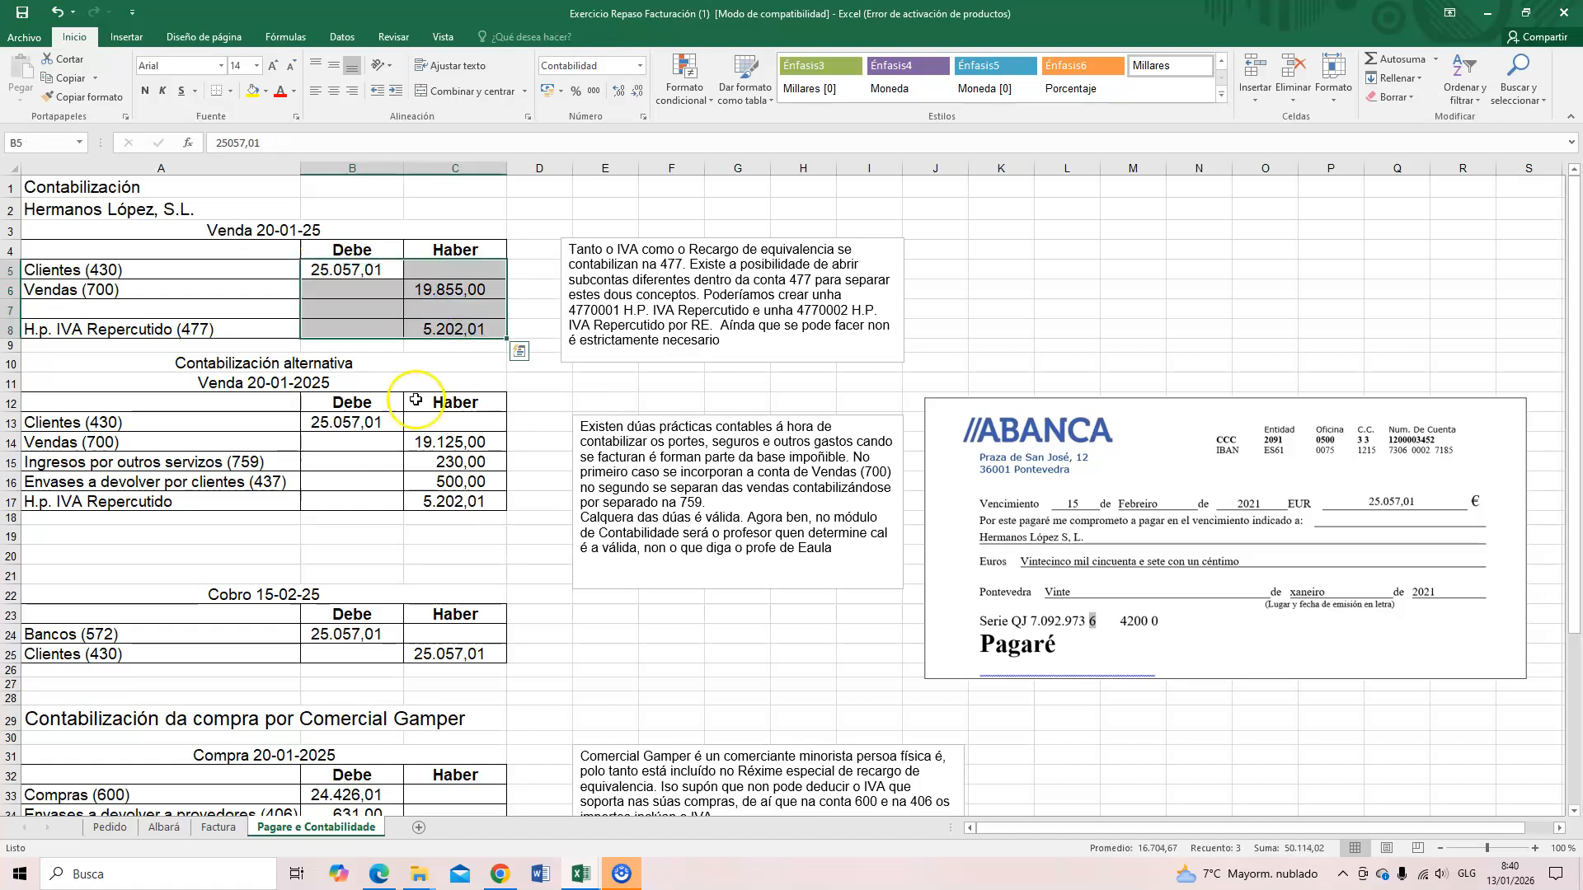
pyautogui.click(587, 879)
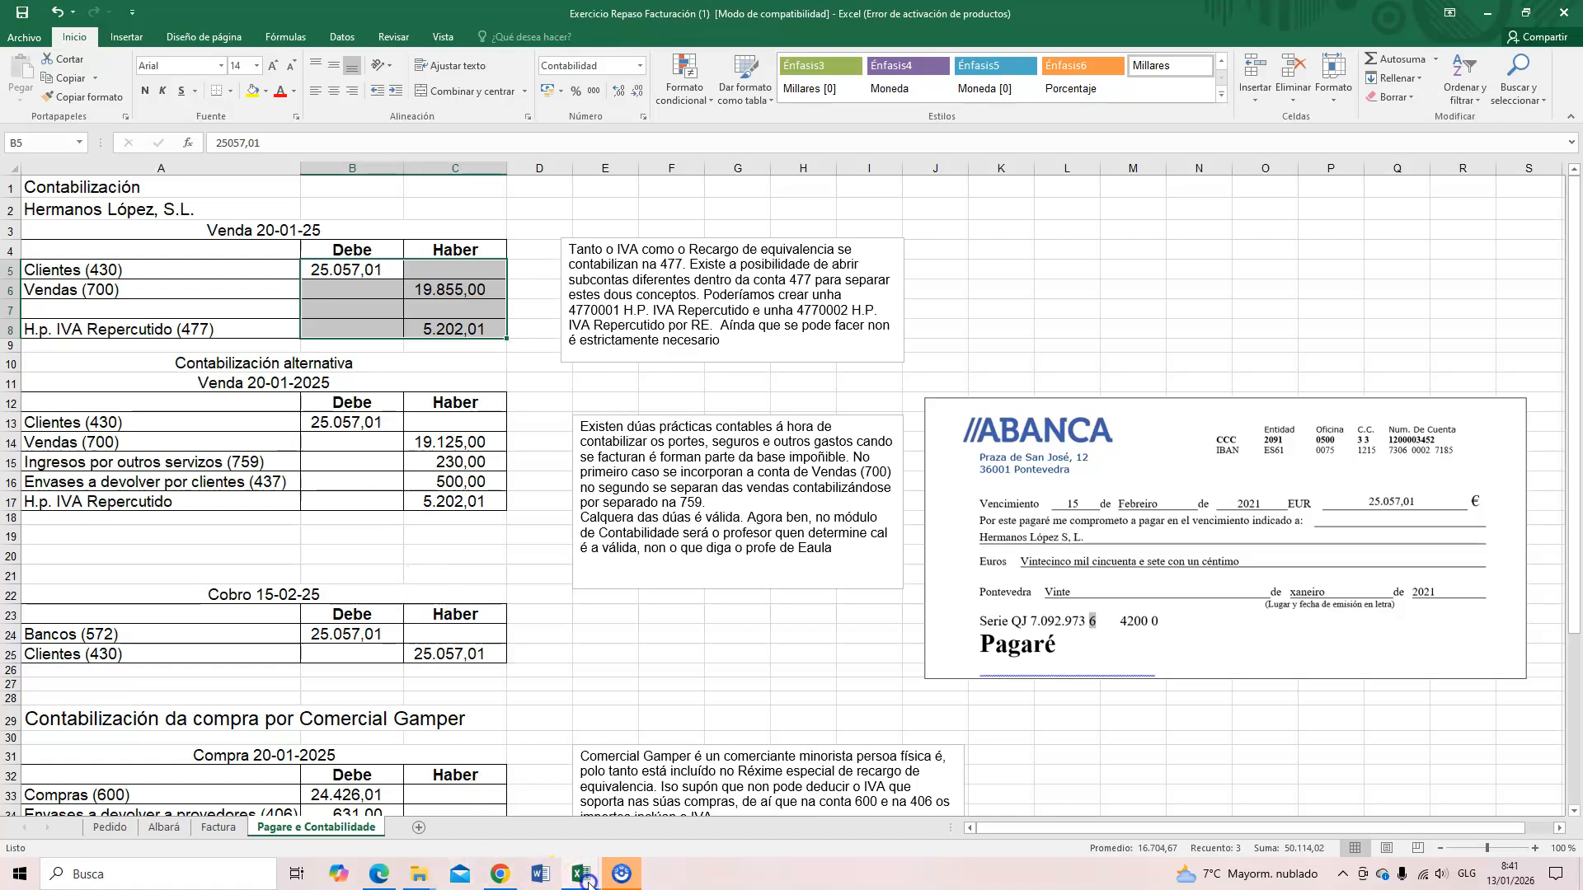
pyautogui.click(512, 829)
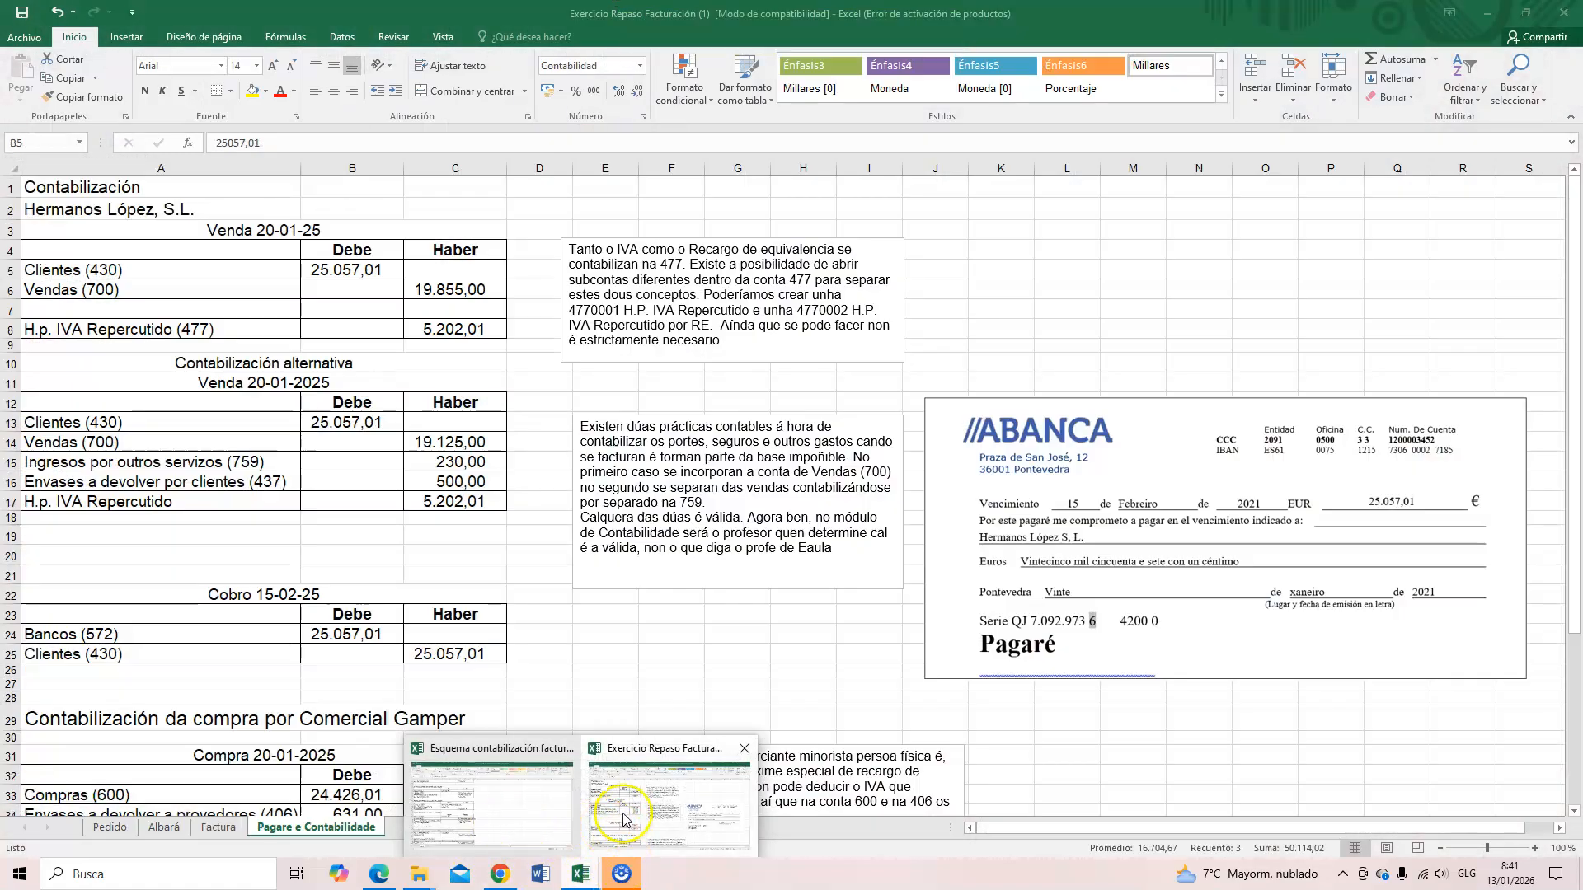
pyautogui.click(668, 812)
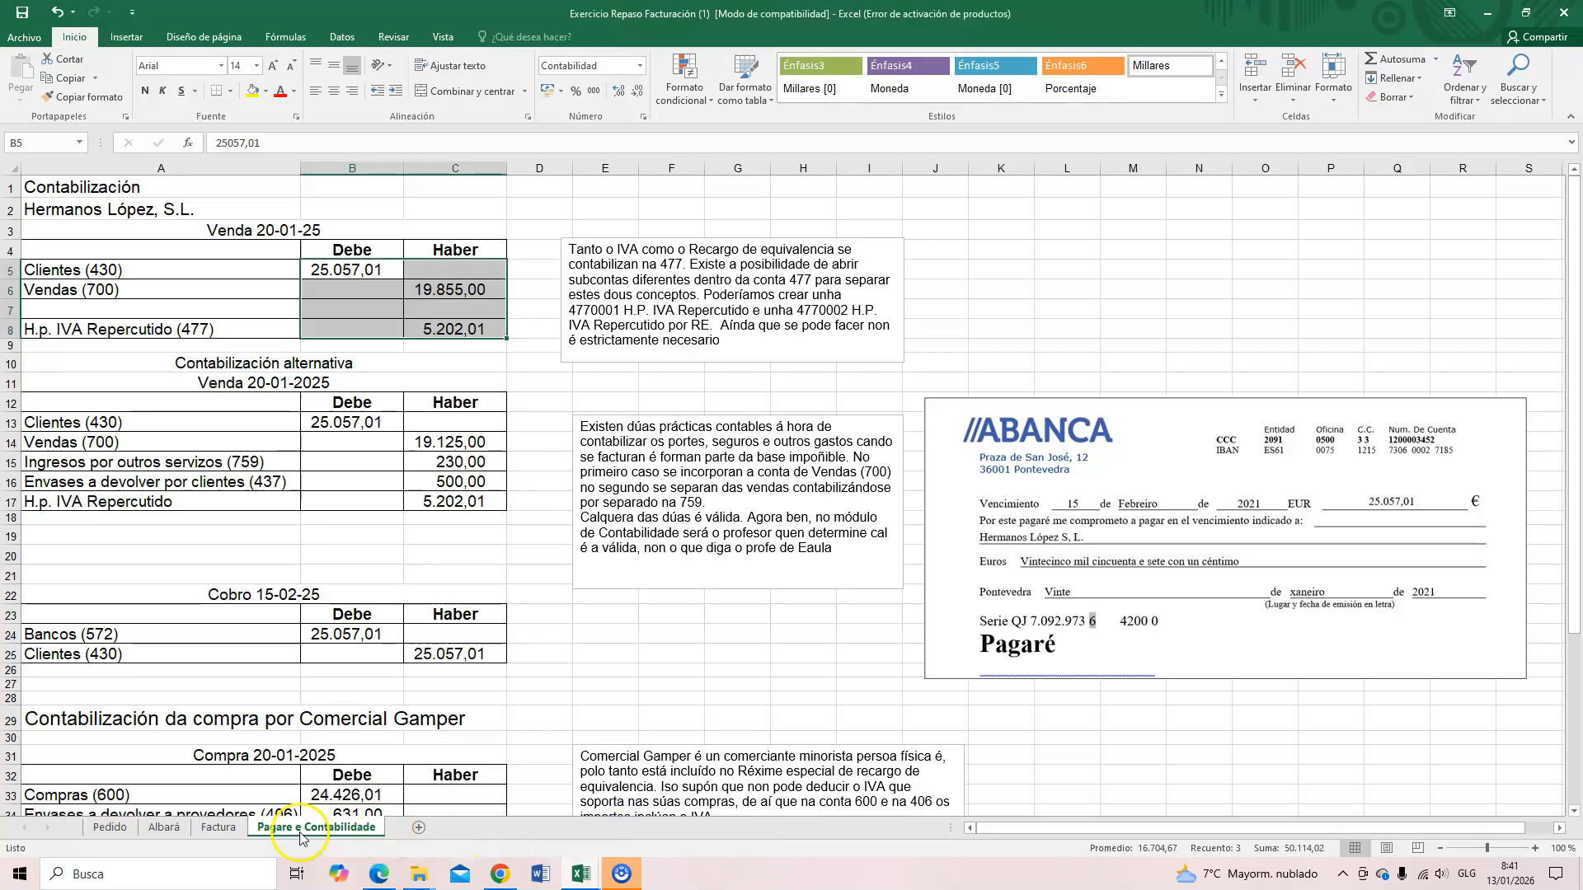
# Step: Return to the invoice and examine how its Base Imponible is calculated
pyautogui.click(219, 827)
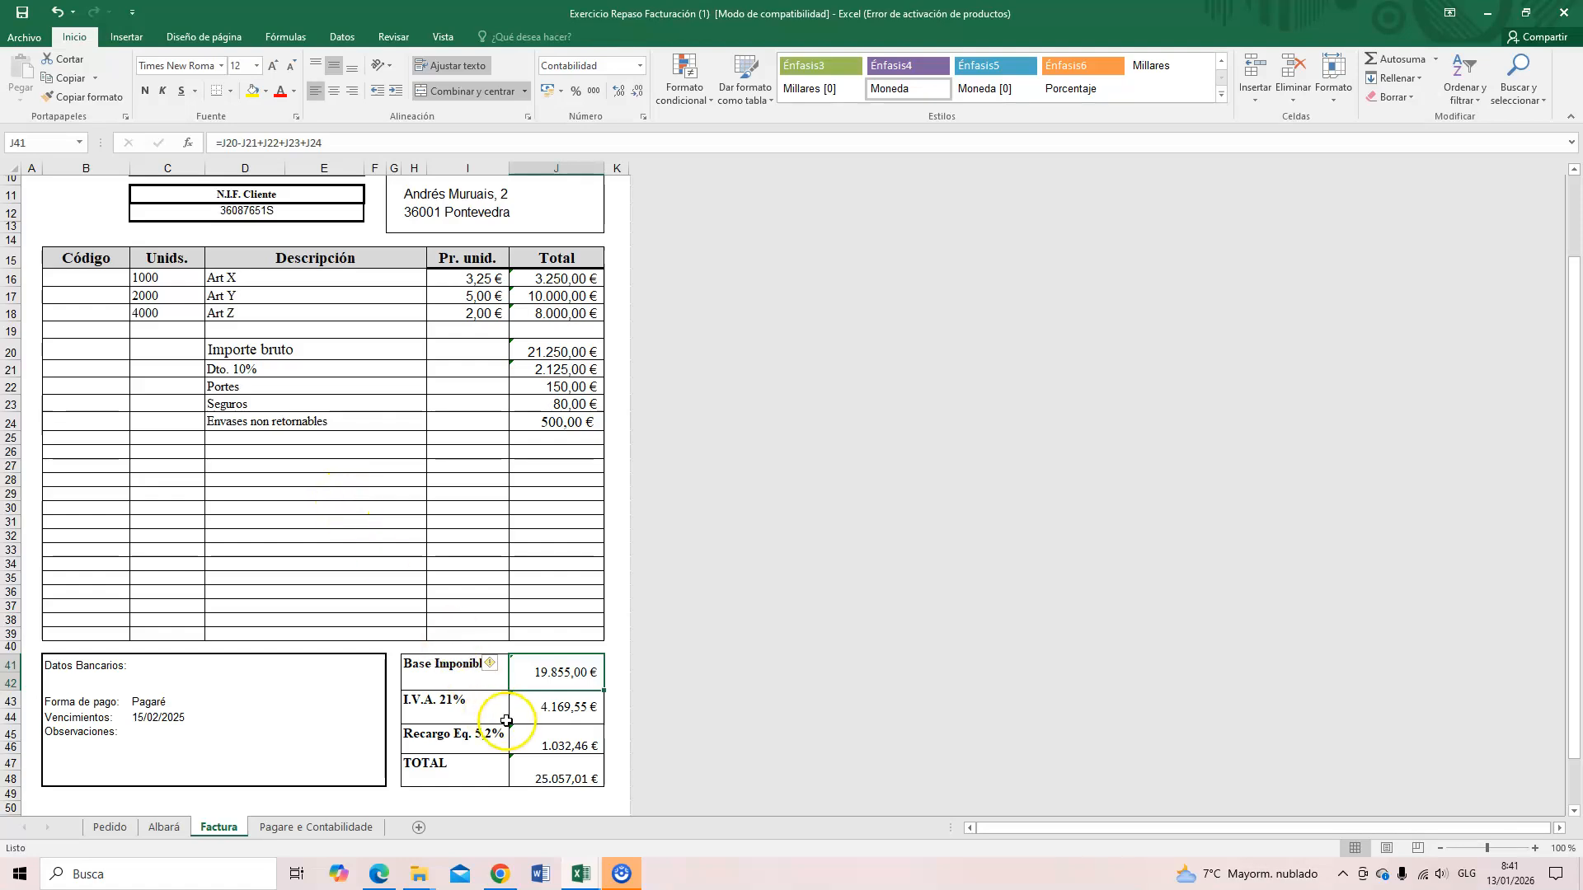
pyautogui.click(549, 675)
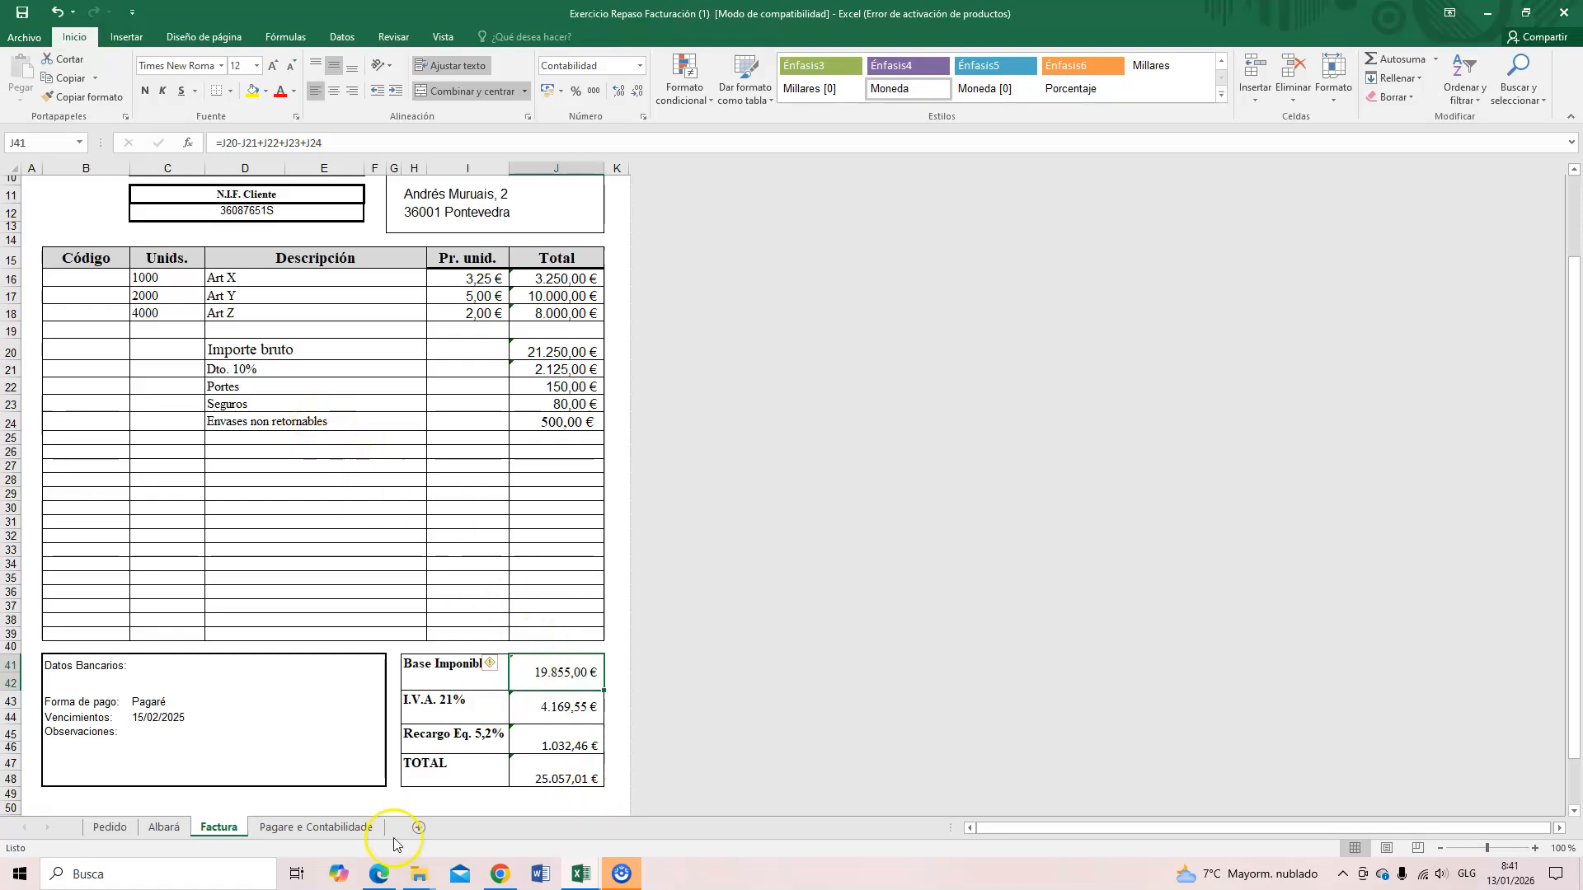
# Step: Undo the edits to the Venda 20-01-25 entry, including the cleared Envases a devolver line and the linked Vendas amount
pyautogui.click(321, 830)
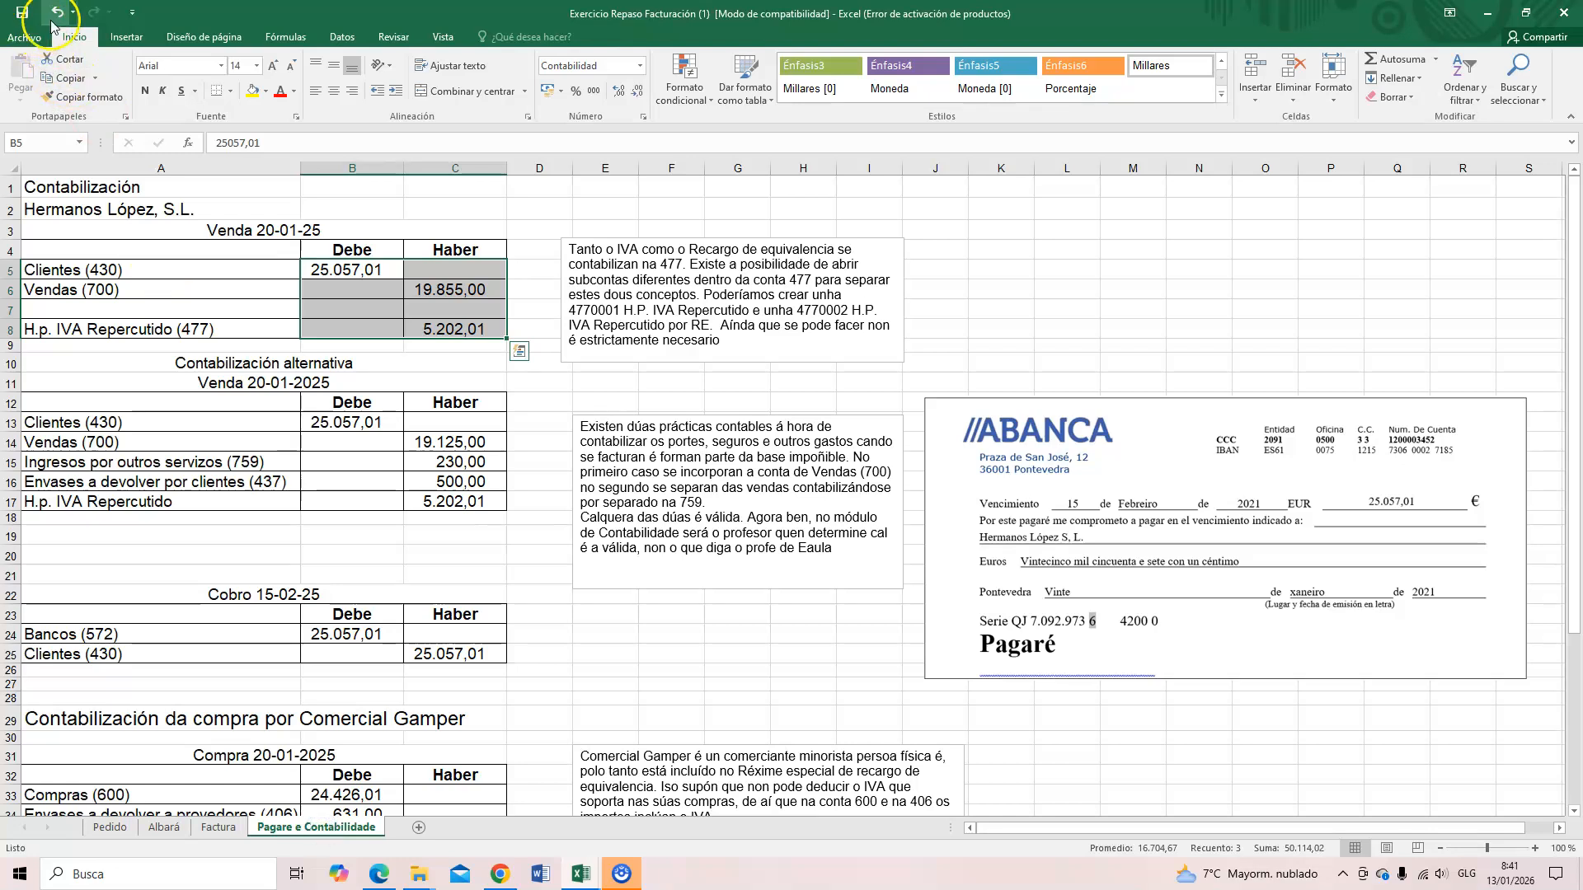
pyautogui.click(58, 15)
pyautogui.click(58, 15)
pyautogui.click(58, 15)
pyautogui.click(57, 15)
pyautogui.click(58, 15)
pyautogui.click(57, 15)
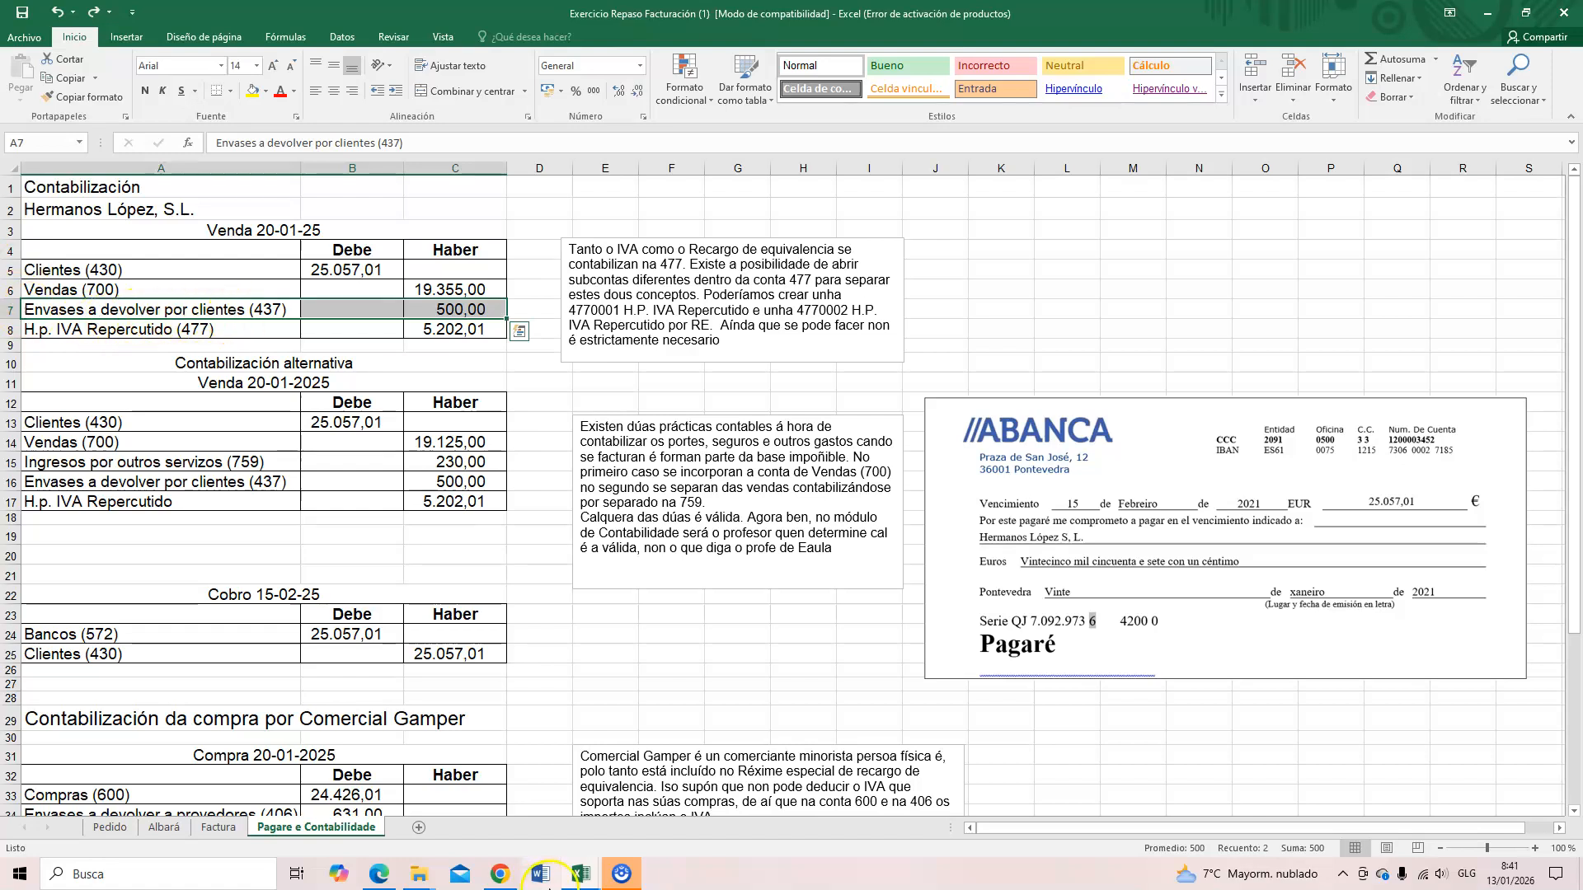
# Step: Compare the entry's separate Vendas and Envases a devolver amounts with the invoice's article, discount, Portes, Seguros and Envases lines
pyautogui.click(443, 311)
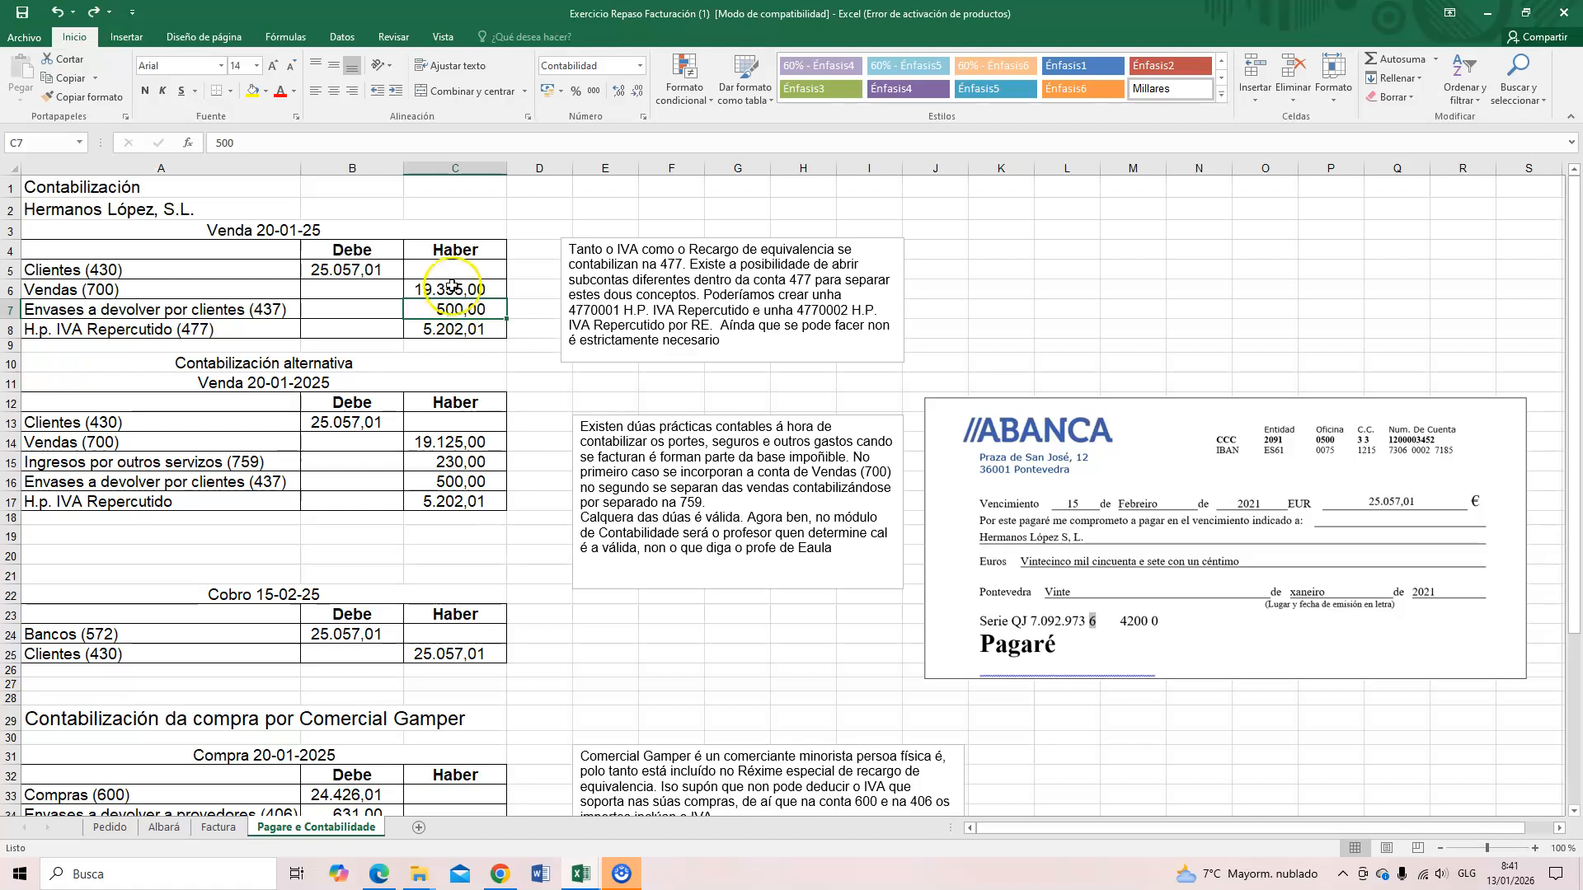
pyautogui.click(432, 286)
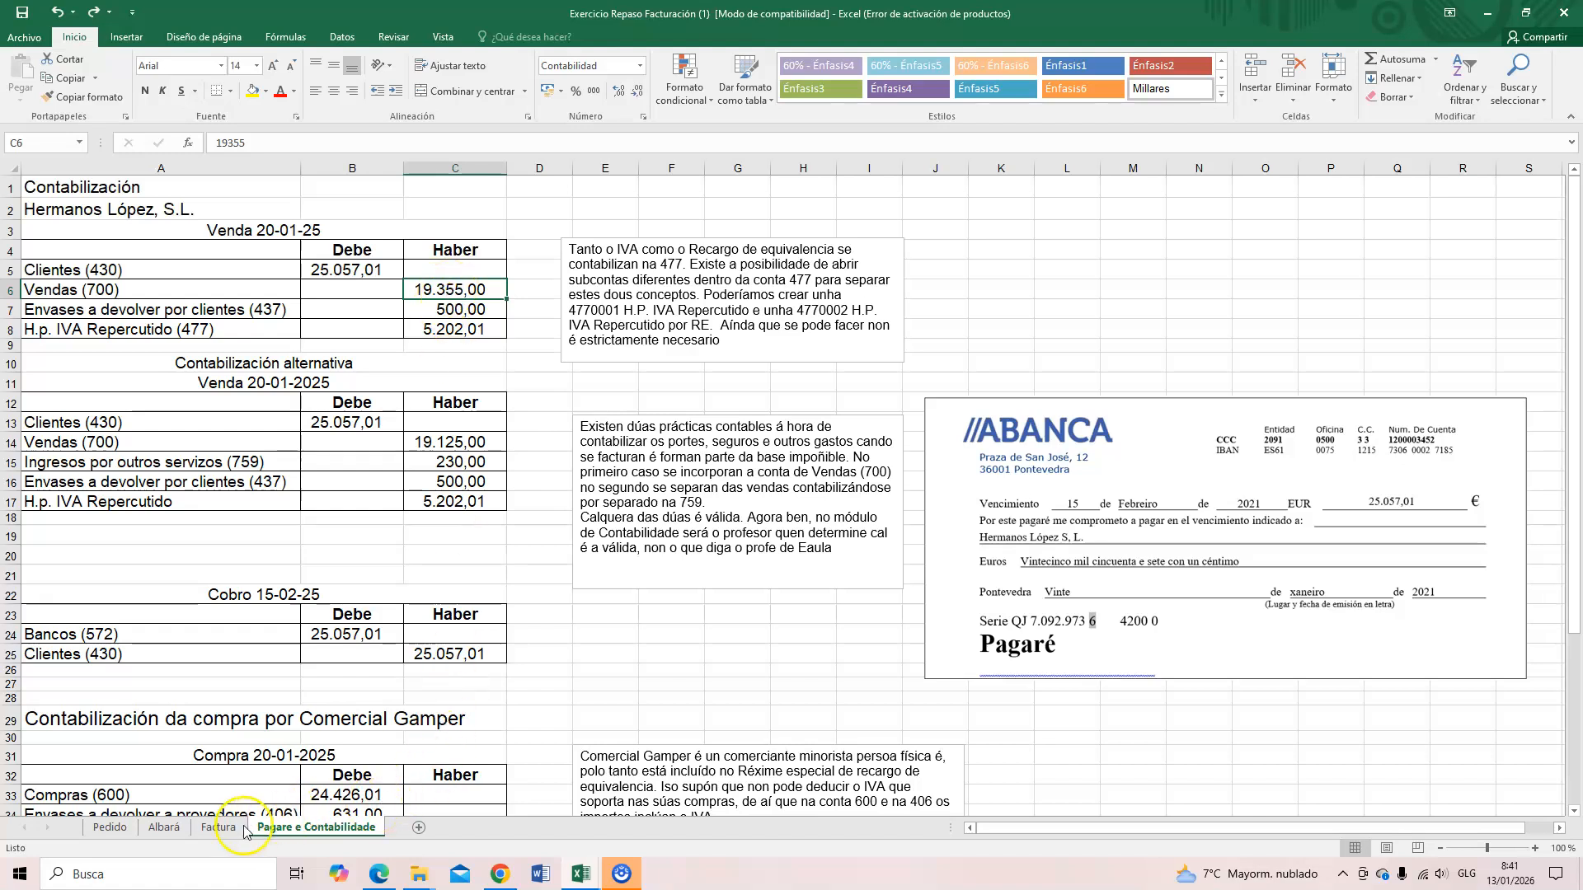
pyautogui.click(218, 826)
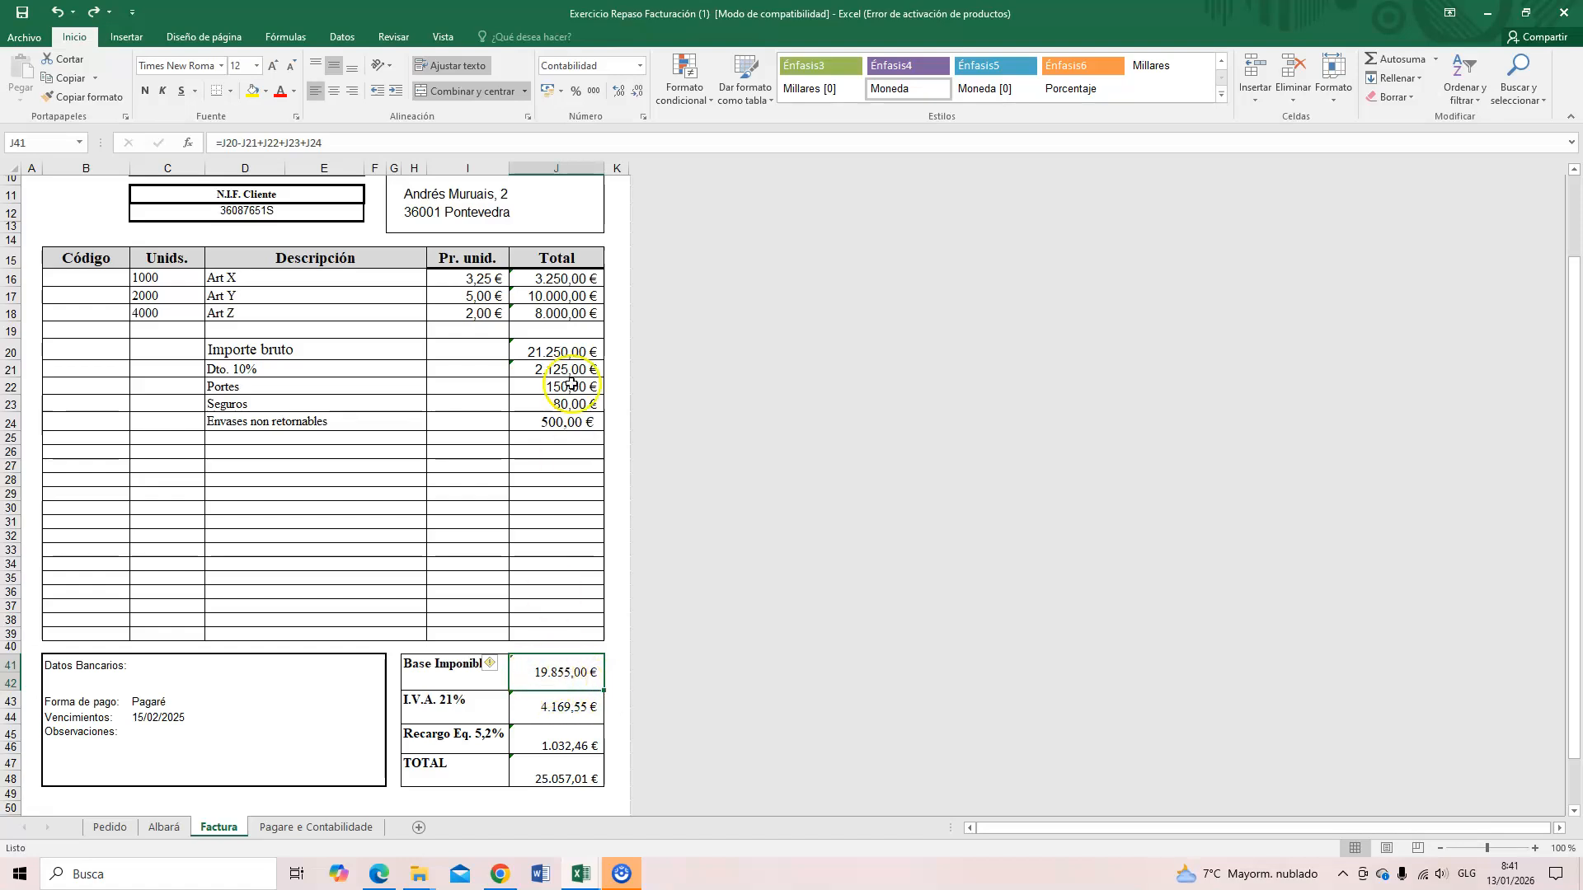
pyautogui.moveTo(558, 279); pyautogui.dragTo(557, 406)
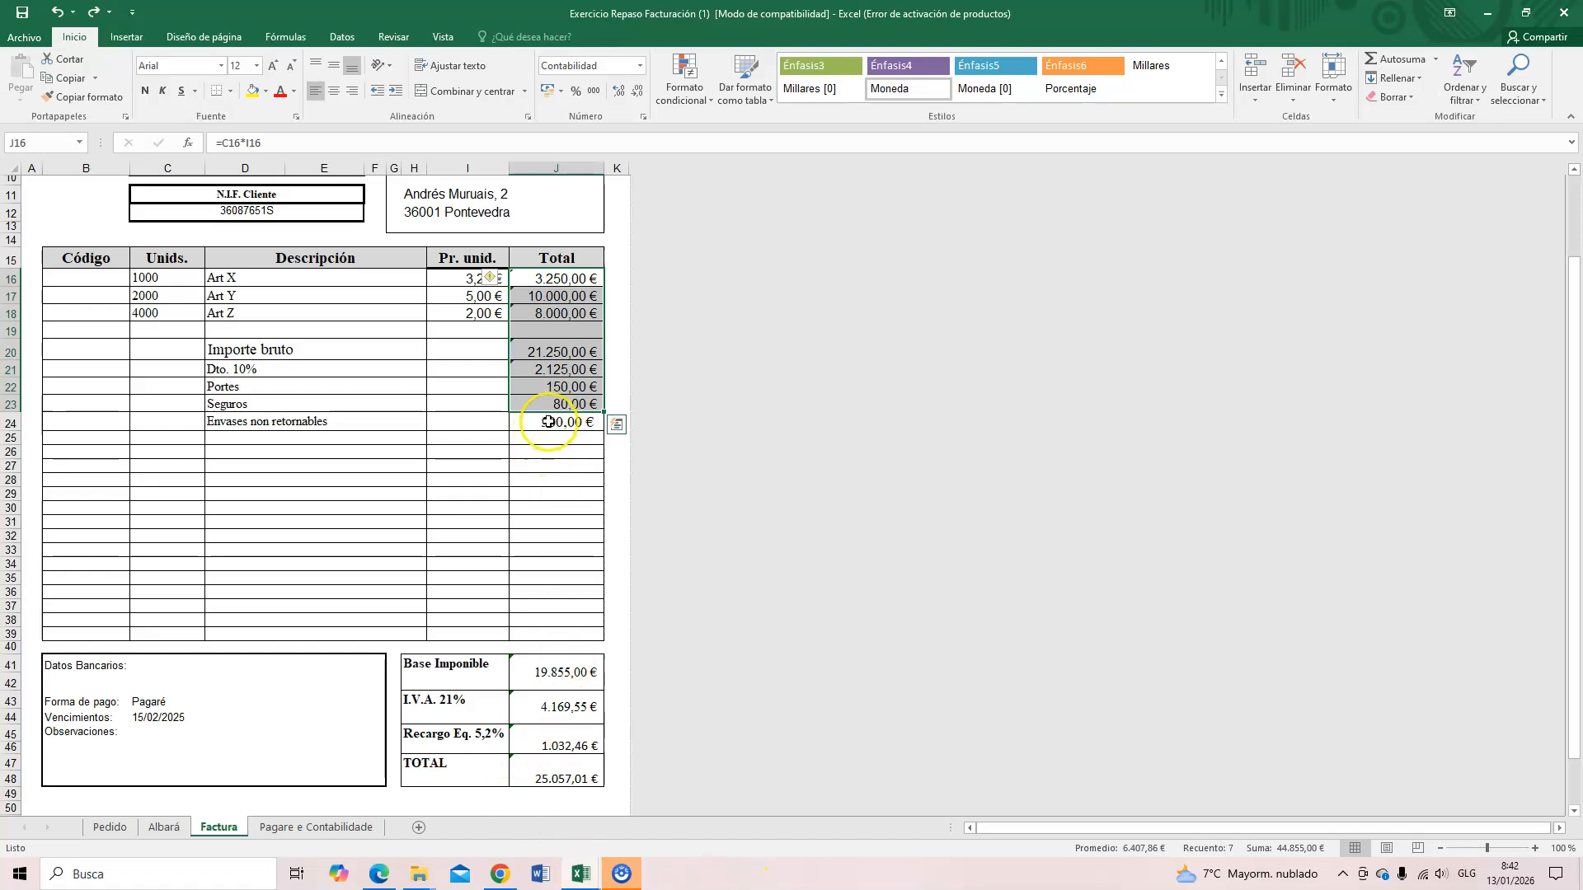
pyautogui.moveTo(558, 280); pyautogui.dragTo(566, 409)
pyautogui.click(554, 425)
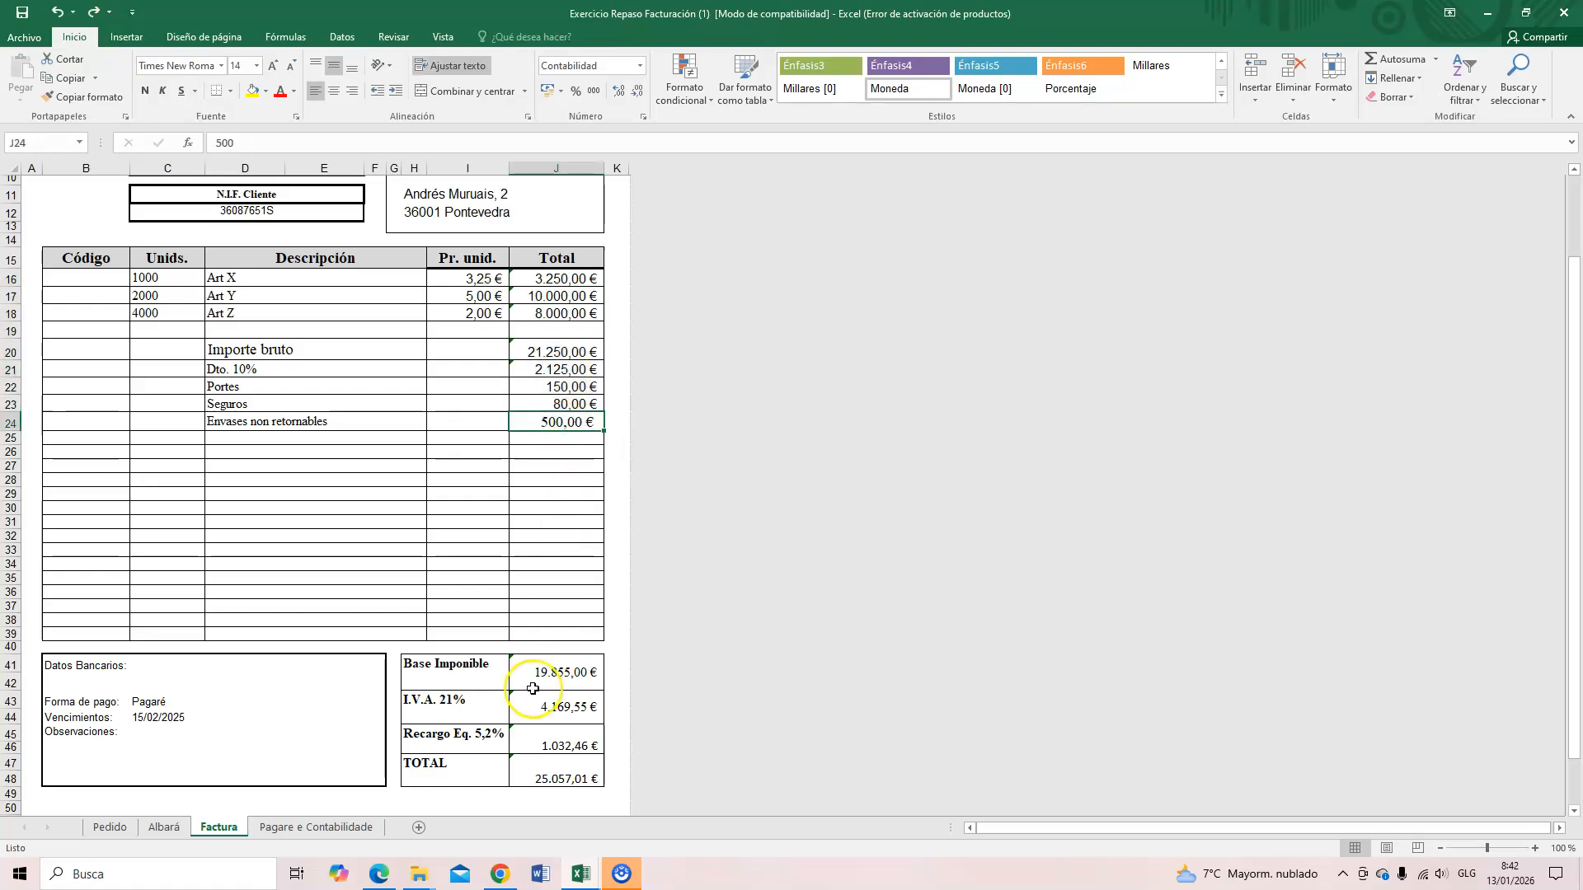
pyautogui.click(318, 827)
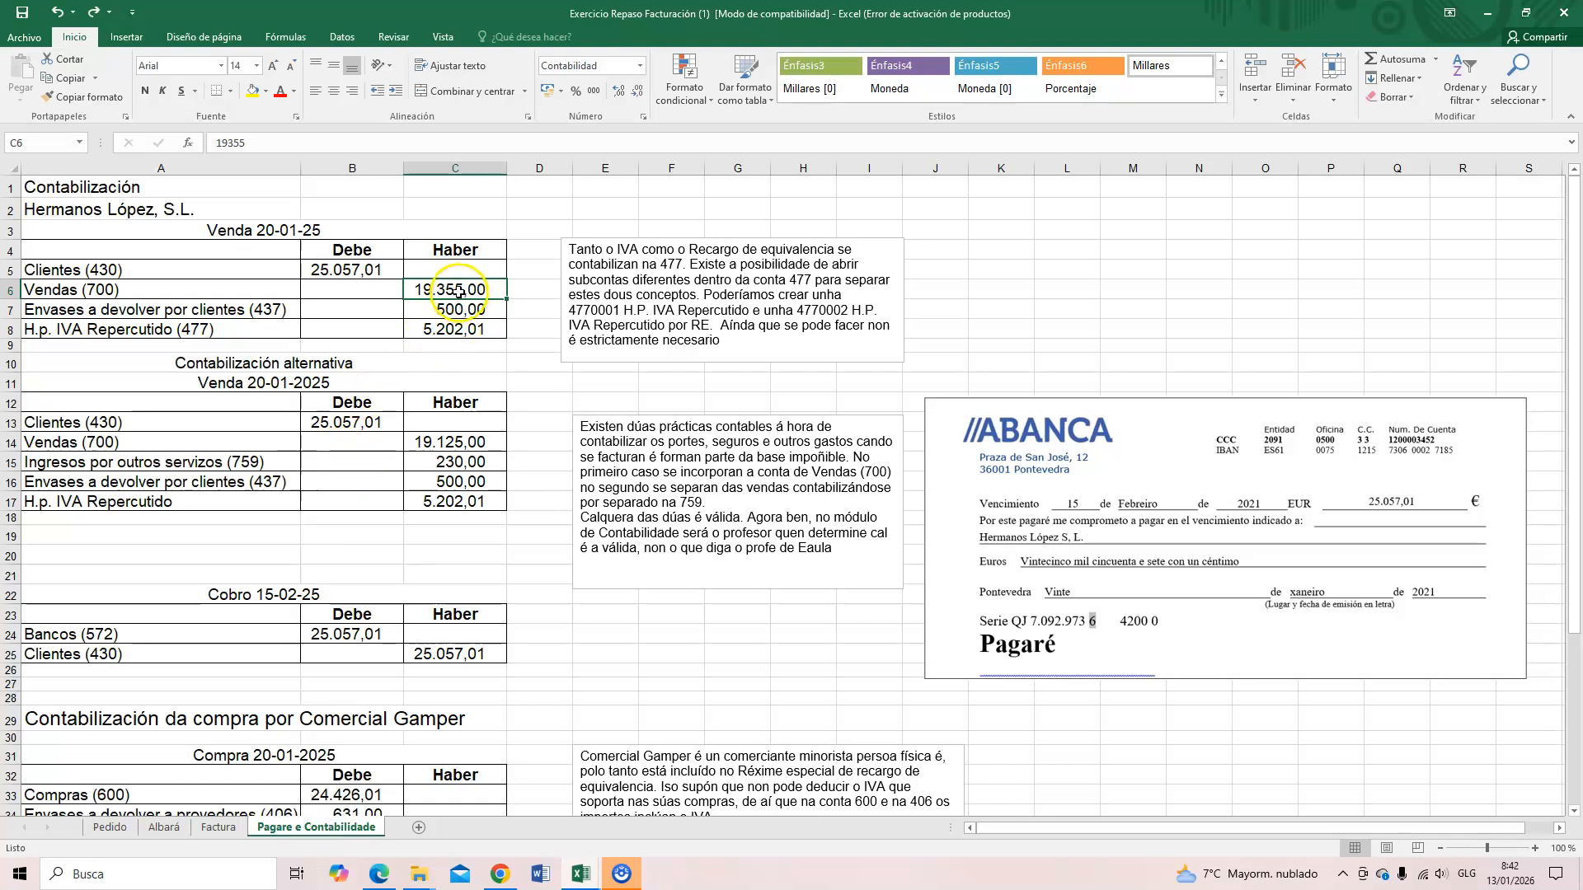
# Step: Examine the Vendas, Envases a devolver, IVA Repercutido and Clientes amounts of the Venda 20-01-25 entry, followed by the alternative entry block
pyautogui.moveTo(455, 289); pyautogui.dragTo(459, 311)
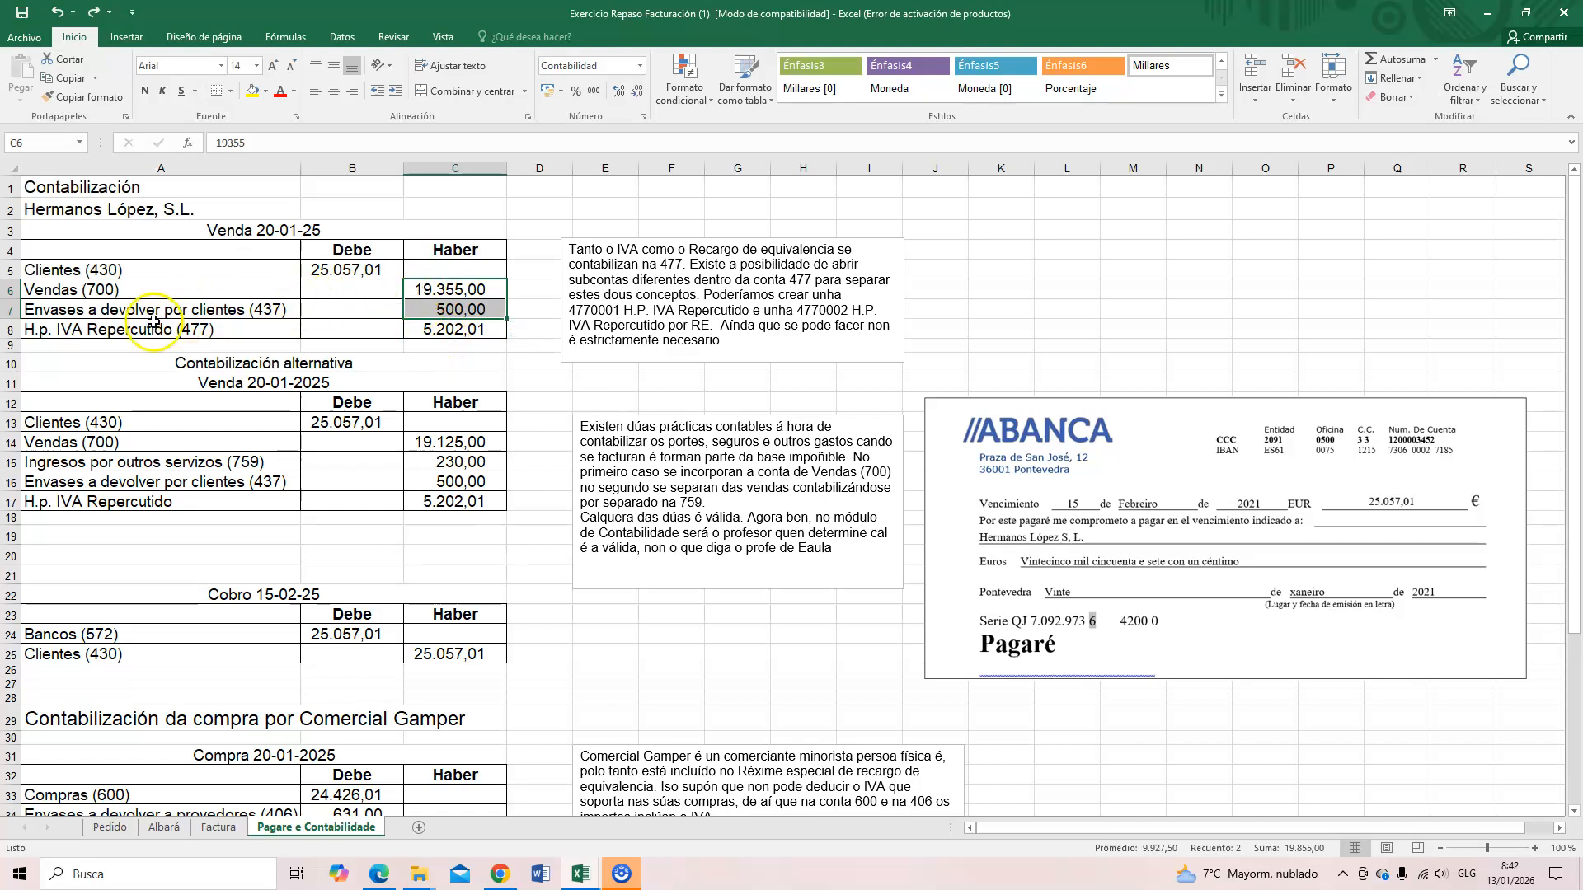
pyautogui.click(451, 330)
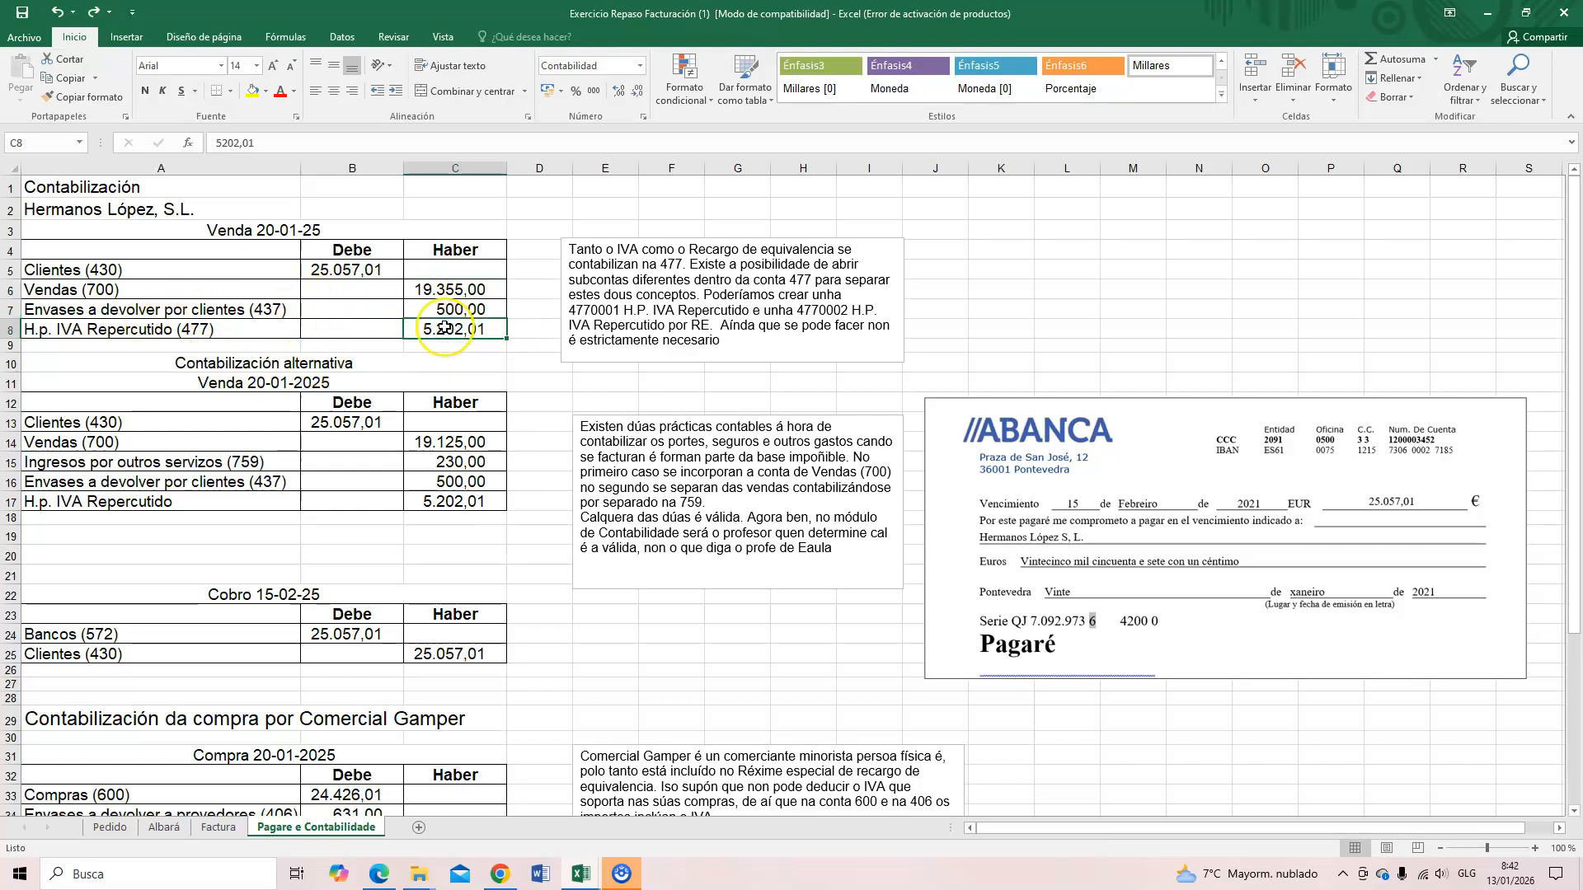
pyautogui.click(340, 270)
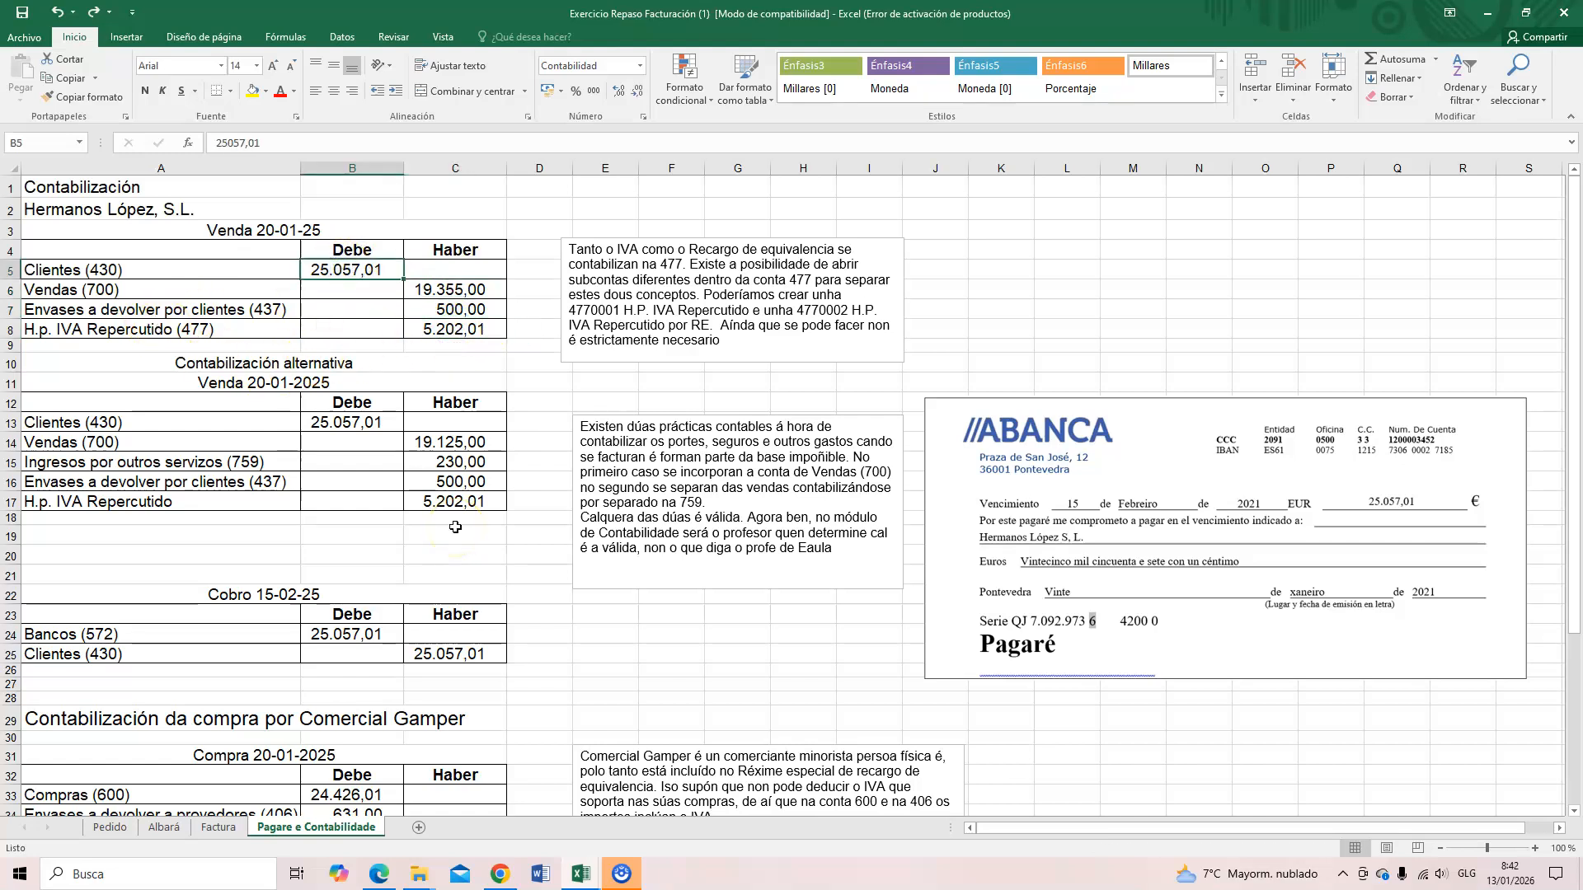
pyautogui.moveTo(74, 364); pyautogui.dragTo(401, 495)
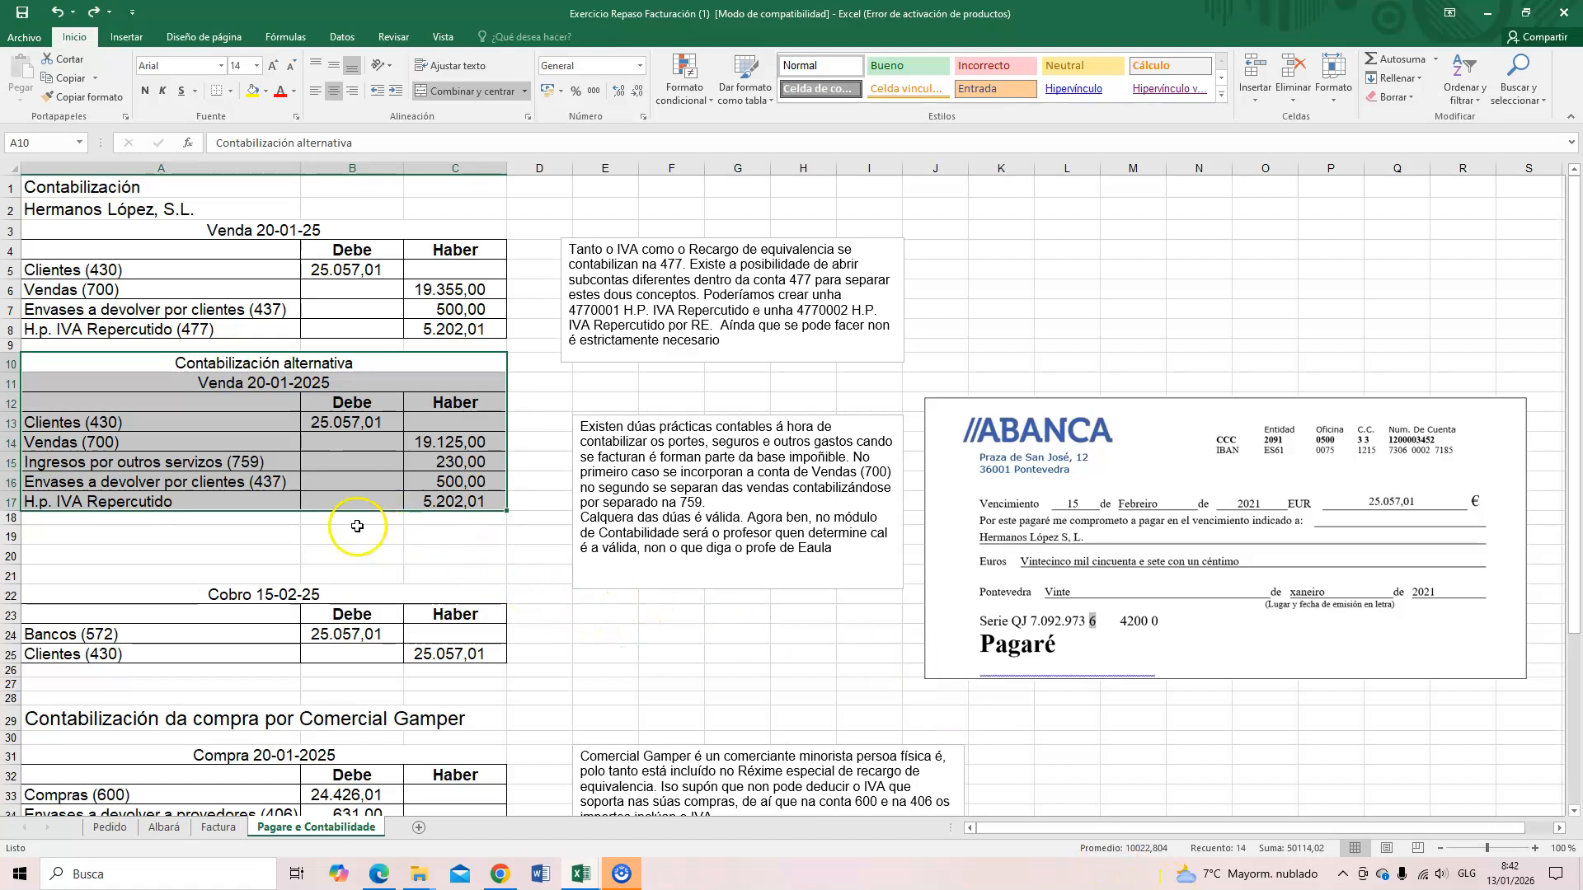
# Step: Compare the first entry's Vendas amount and the alternative entry's Ingresos por outros servizos (759) with the invoice's Portes and Seguros lines
pyautogui.click(190, 463)
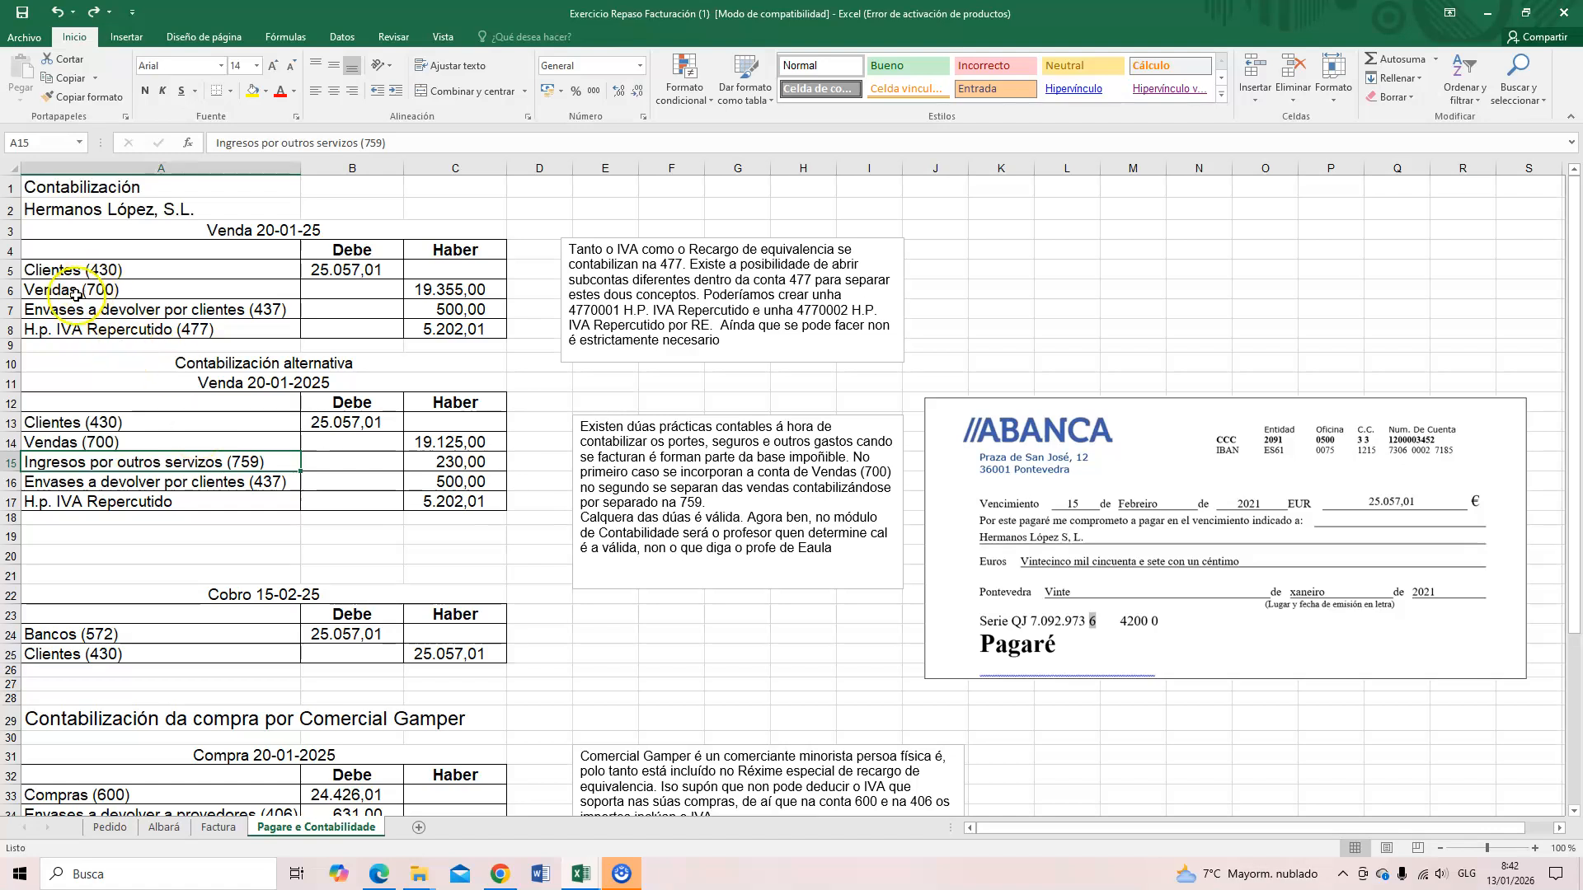
pyautogui.click(223, 290)
pyautogui.moveTo(222, 289); pyautogui.dragTo(453, 290)
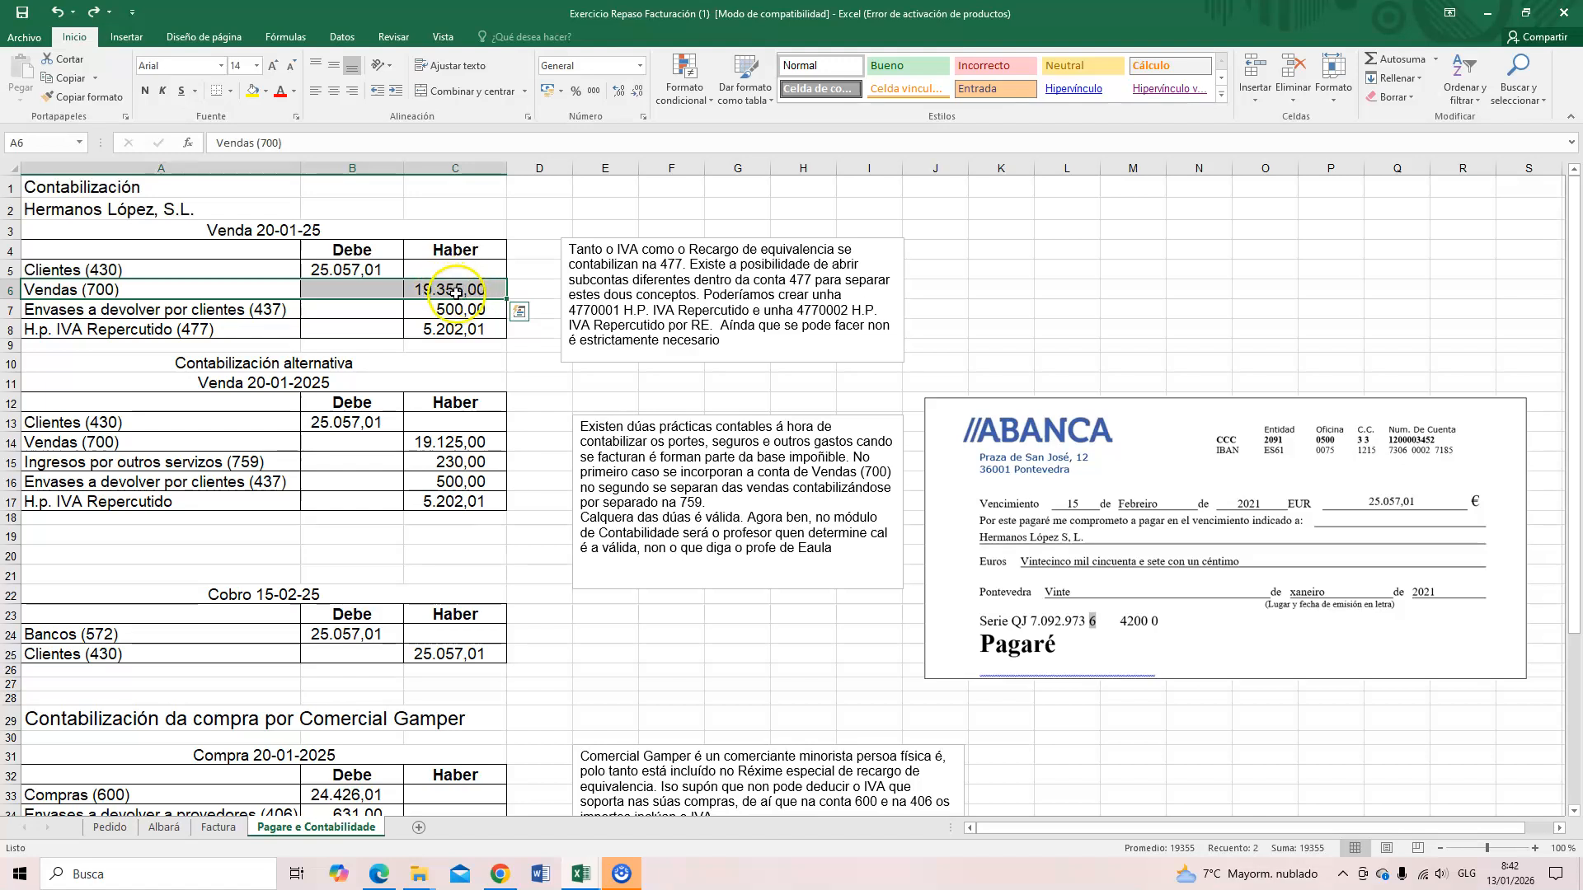
pyautogui.click(210, 831)
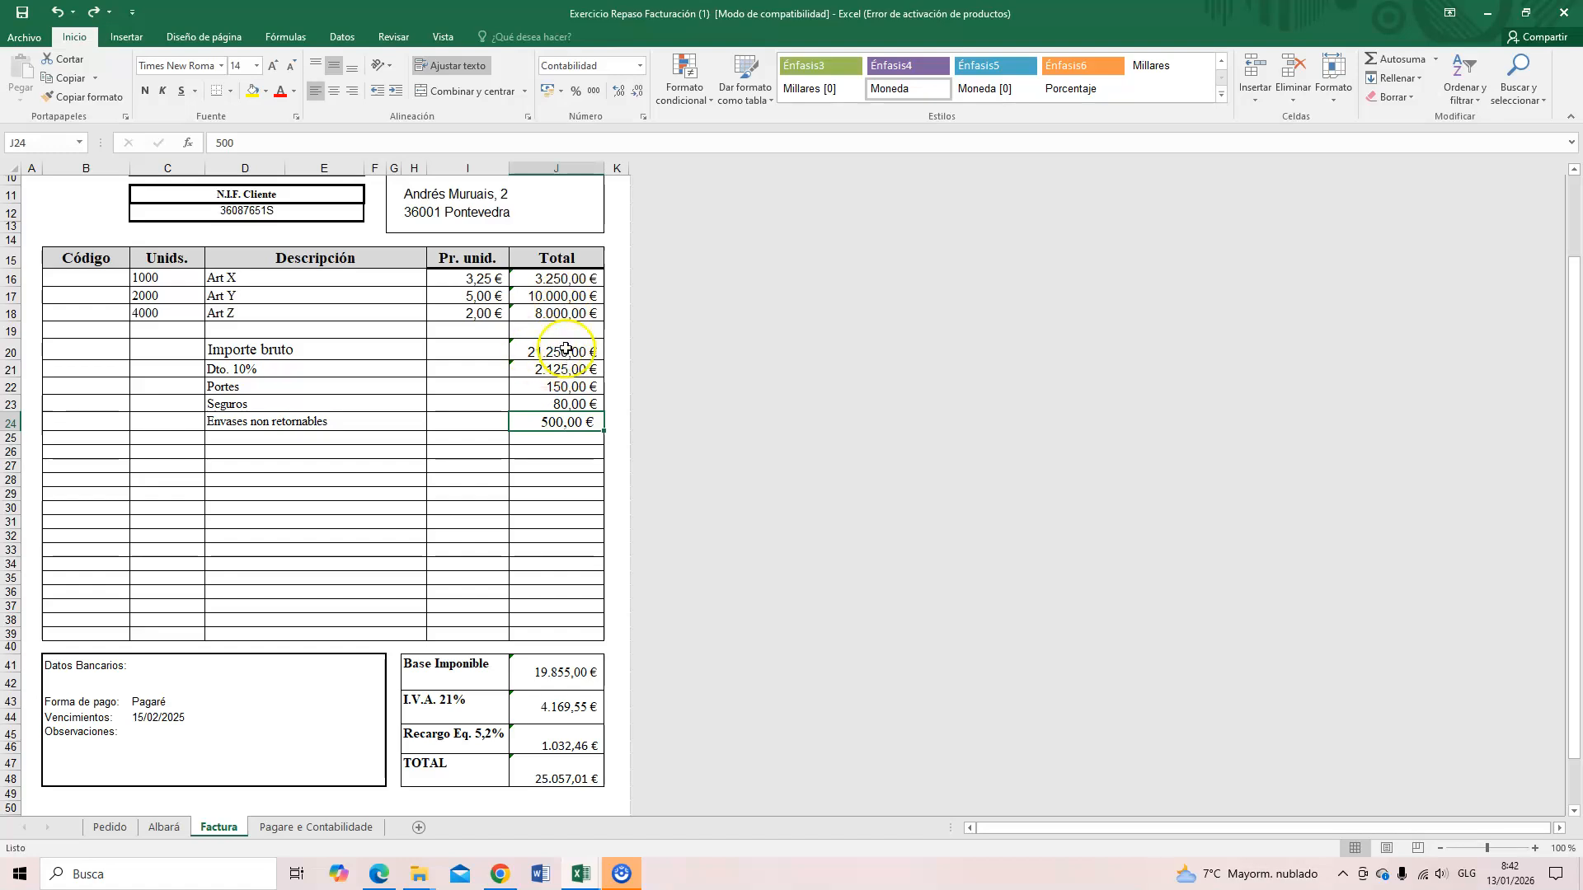
pyautogui.click(565, 389)
pyautogui.click(566, 402)
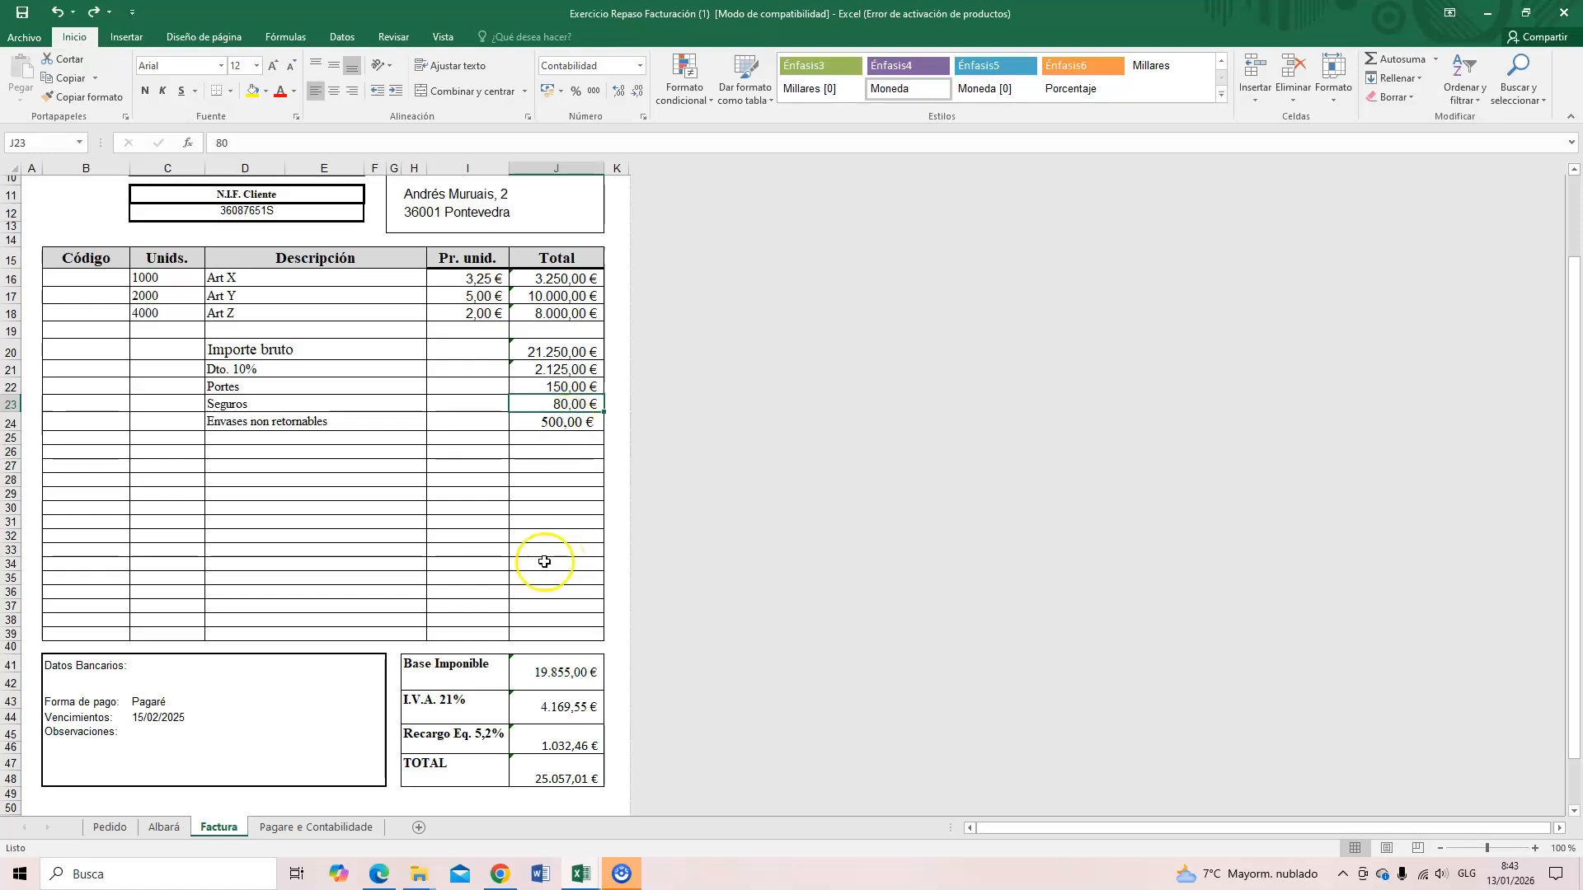
pyautogui.click(320, 828)
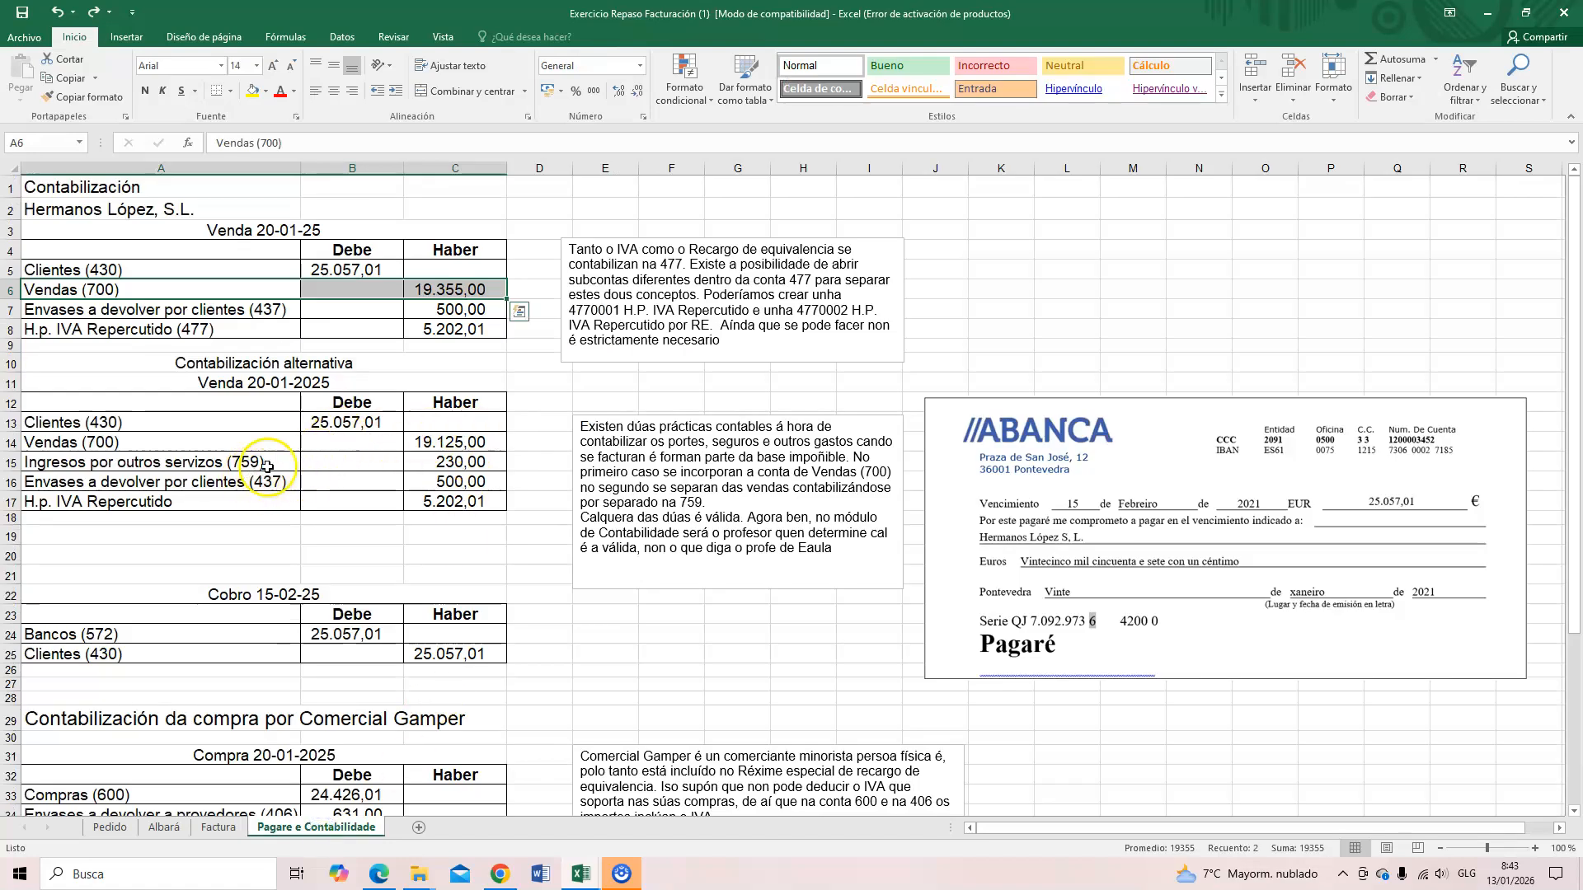
pyautogui.click(445, 462)
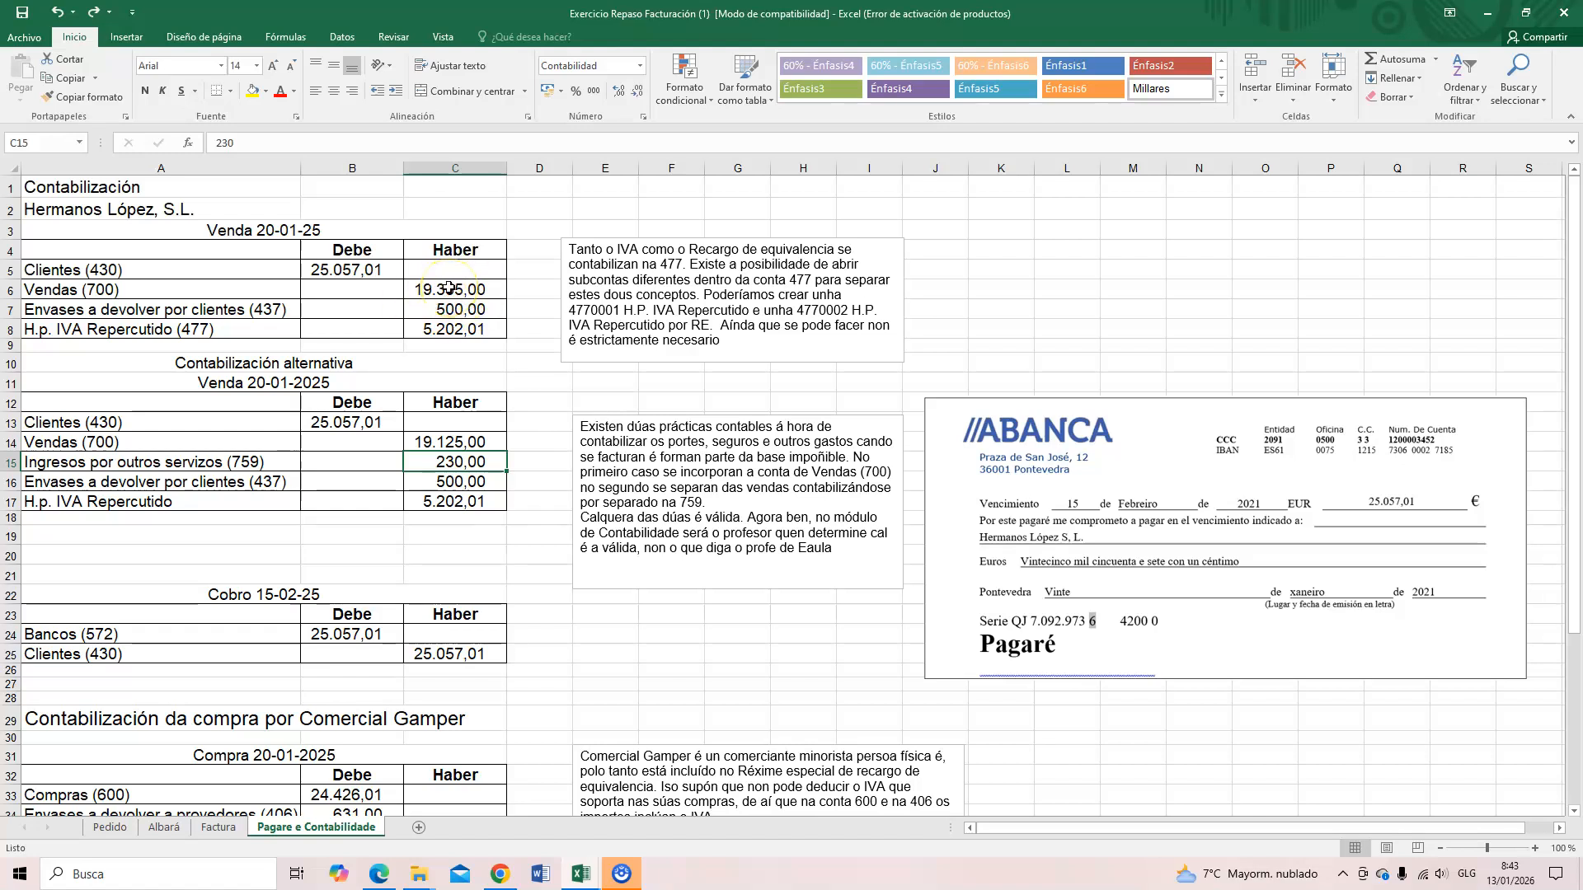
# Step: Compare the separate account 759 line of the alternative entry with the Vendas and Envases a devolver lines of the first sale entry
pyautogui.click(37, 463)
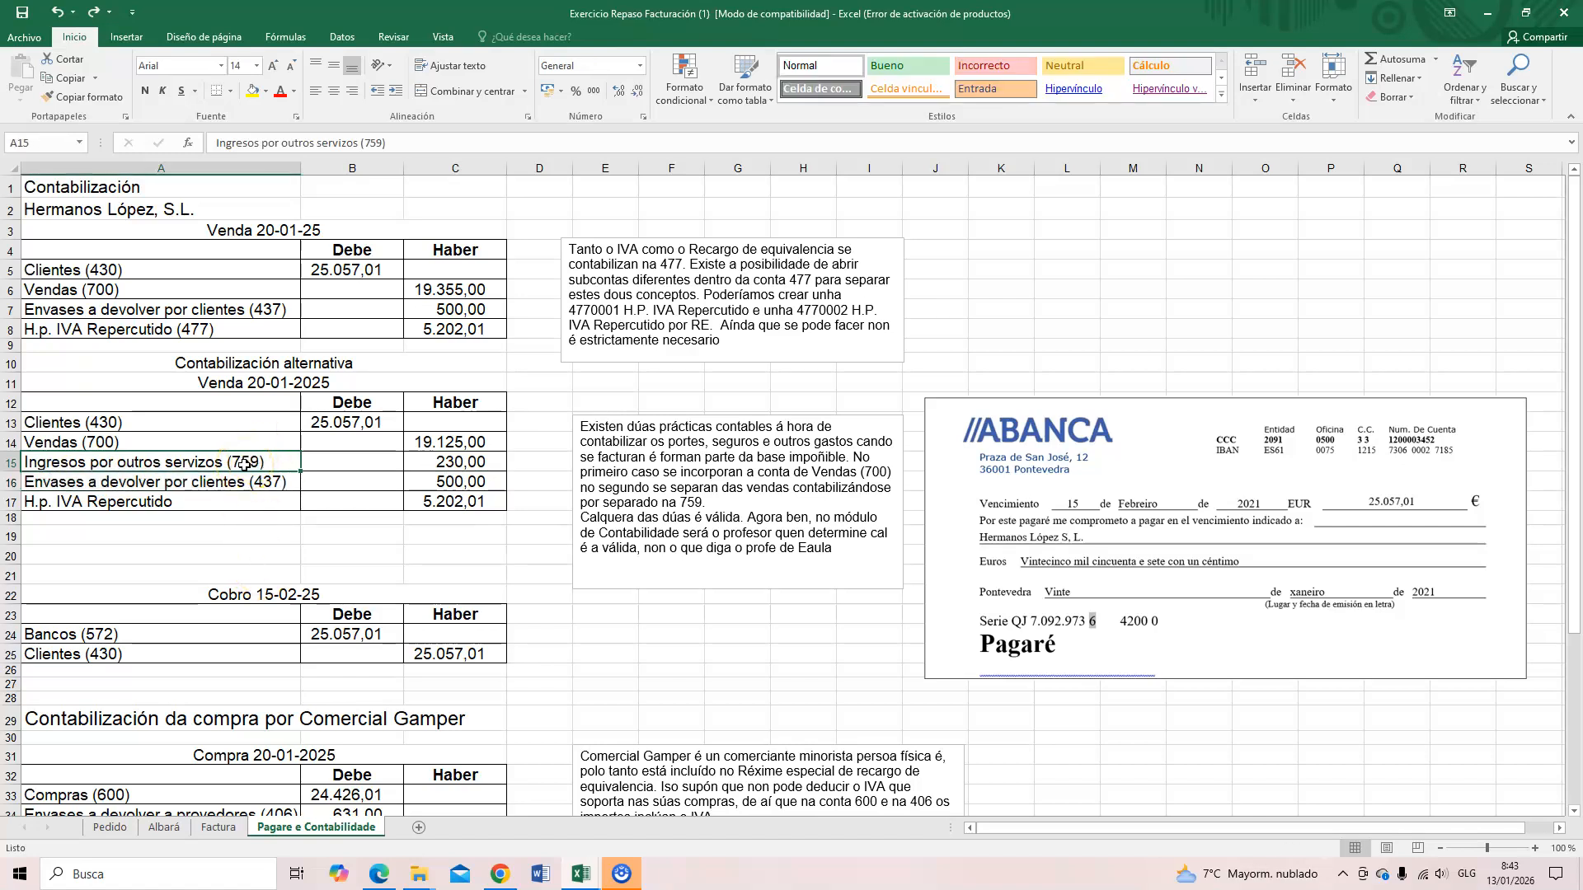
pyautogui.click(457, 462)
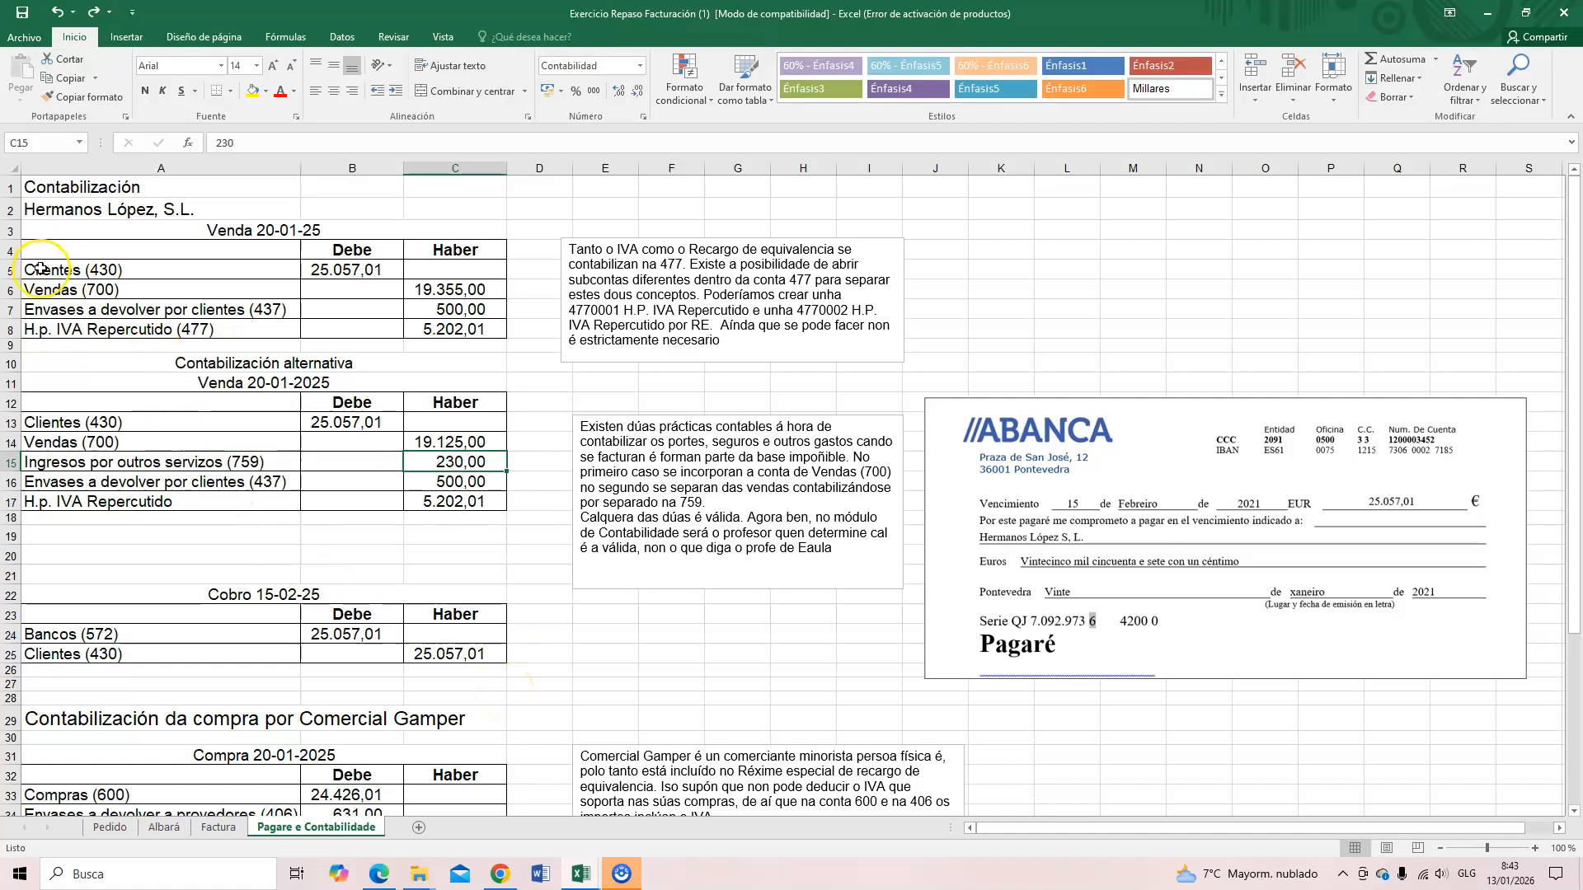
pyautogui.click(216, 279)
pyautogui.moveTo(216, 278); pyautogui.dragTo(453, 329)
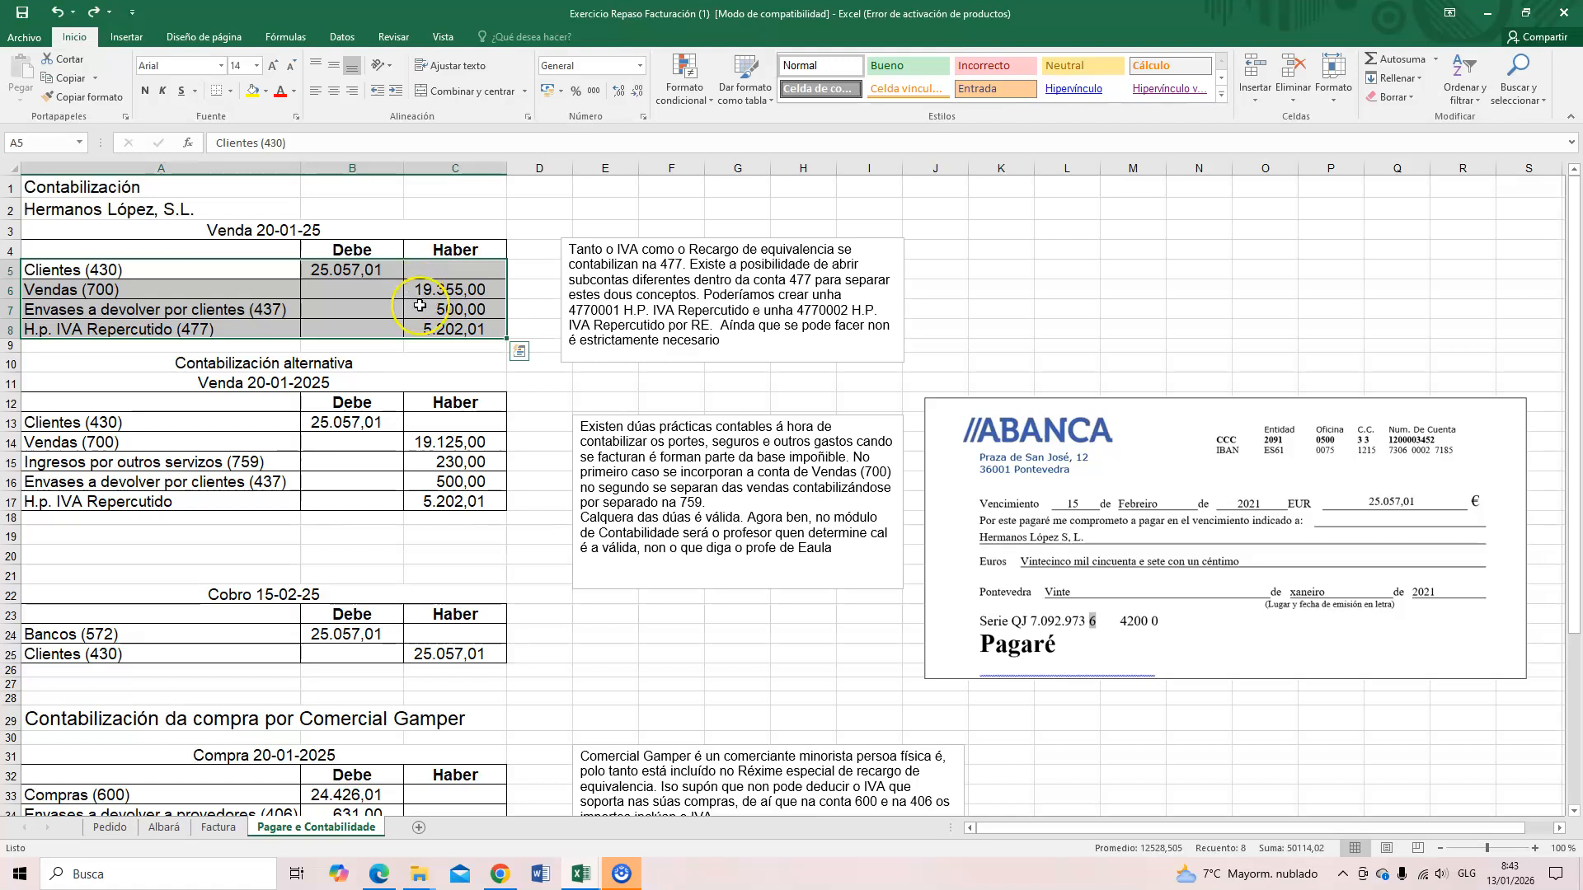
pyautogui.click(449, 309)
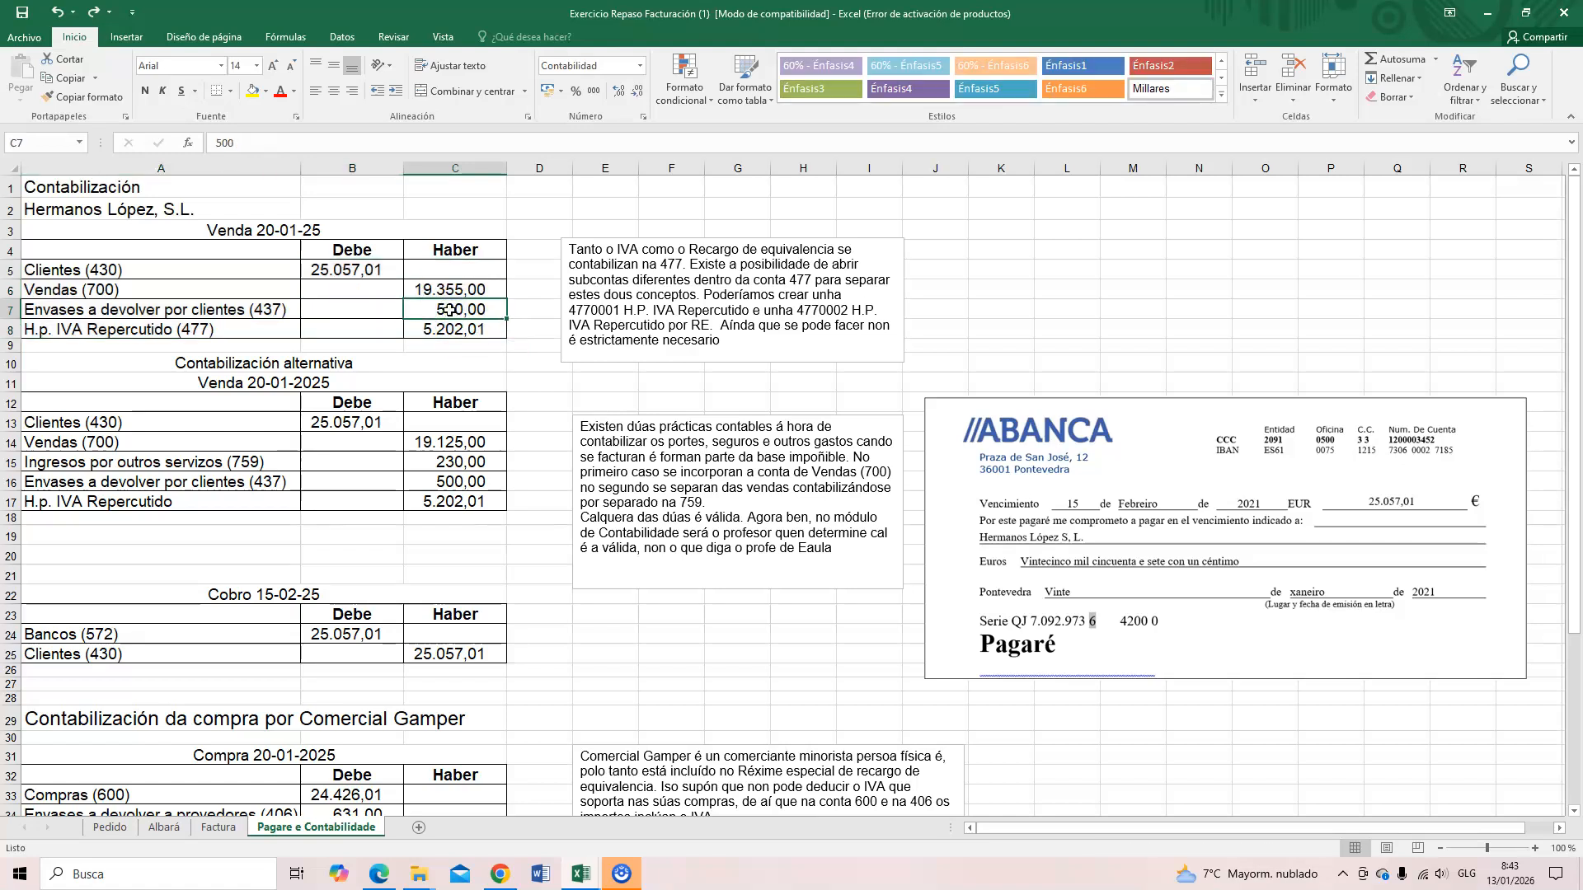
pyautogui.click(441, 289)
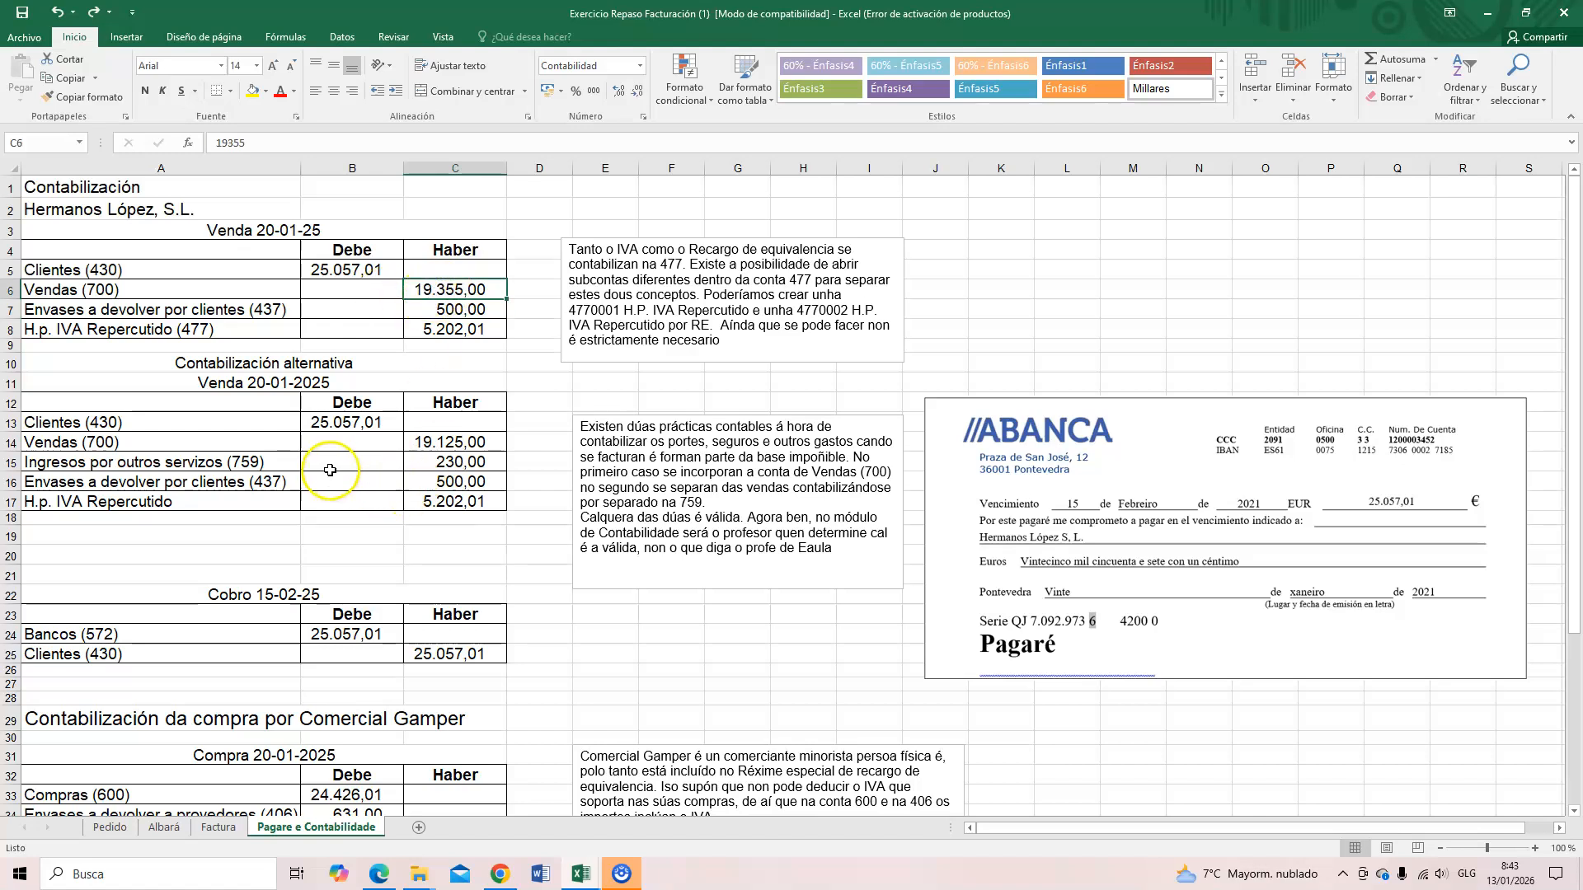
pyautogui.click(447, 464)
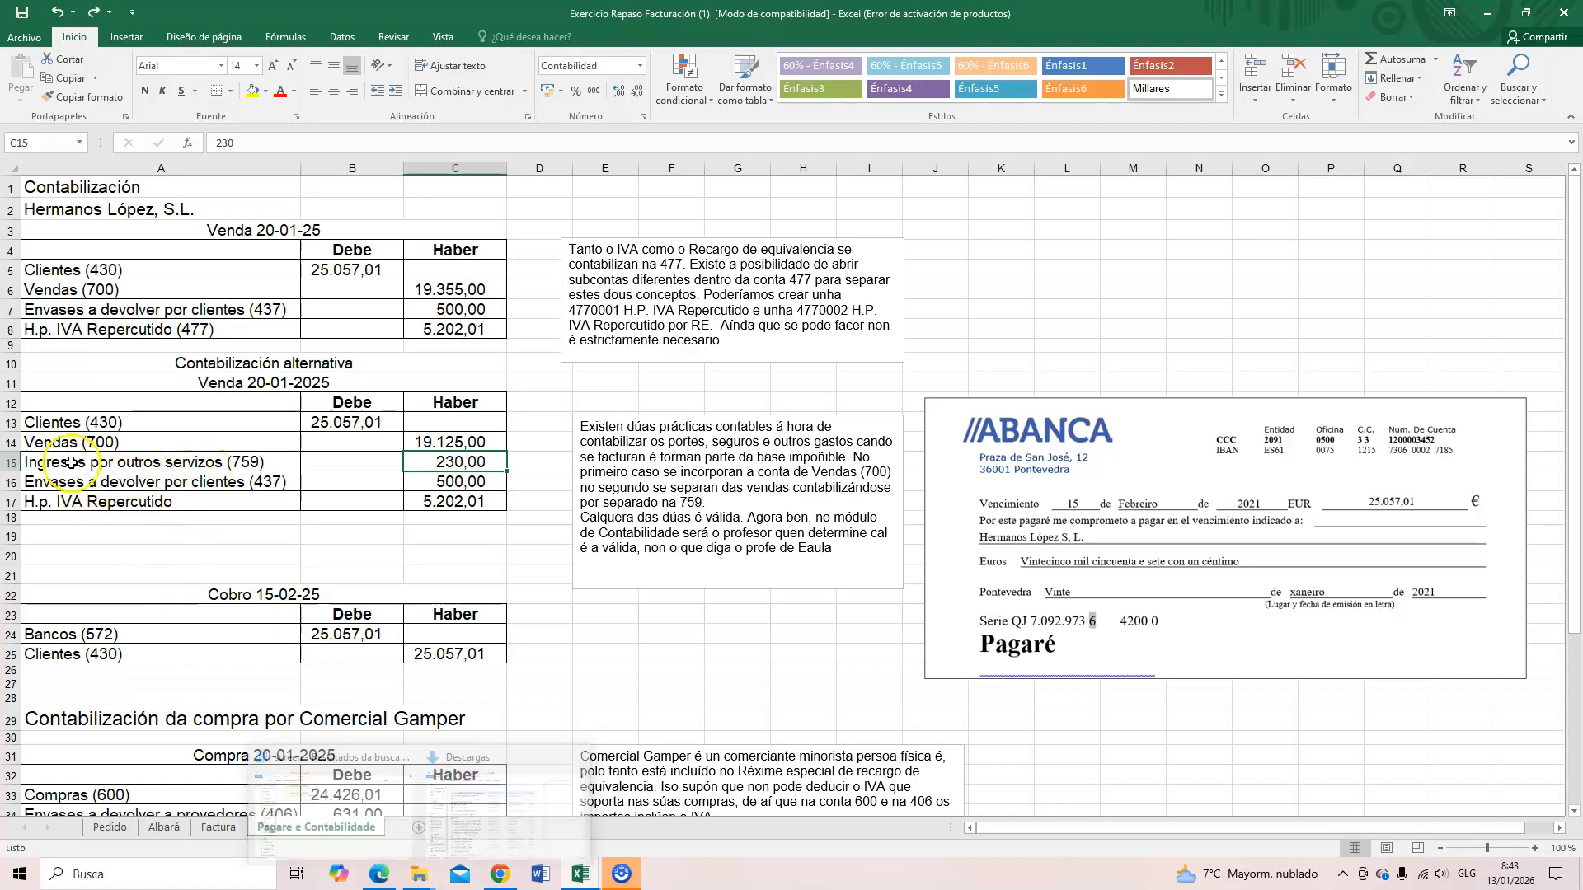
# Step: Clear the Ingresos por outros servizos (759) line with its amount from the alternative entry and check that entry's Vendas amount
pyautogui.click(228, 463)
pyautogui.moveTo(228, 464); pyautogui.dragTo(445, 464)
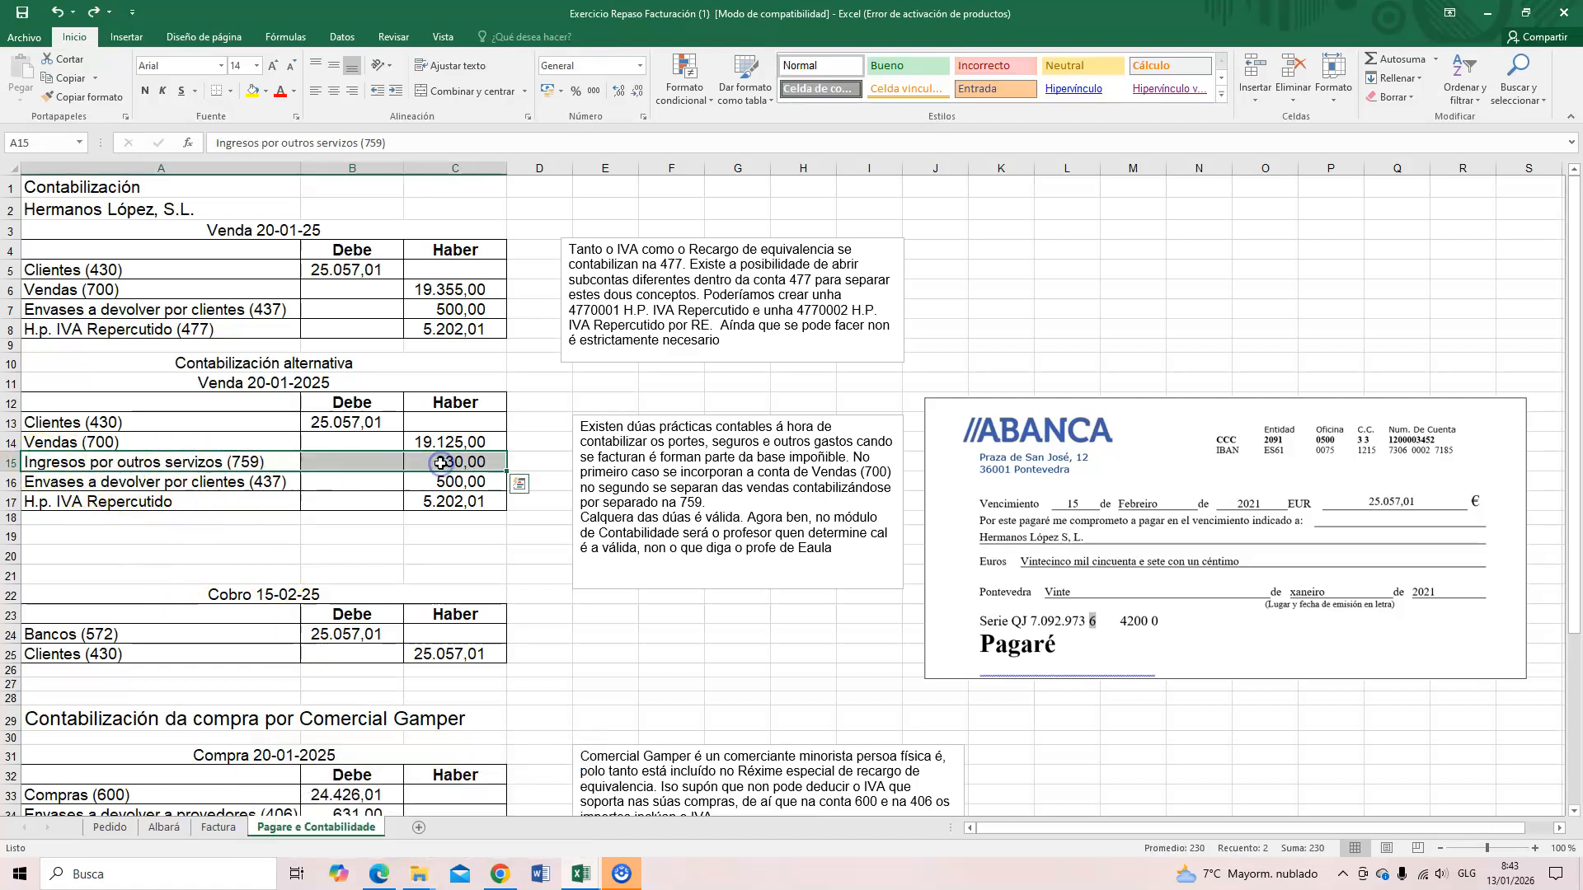
pyautogui.press('Delete')
pyautogui.click(441, 443)
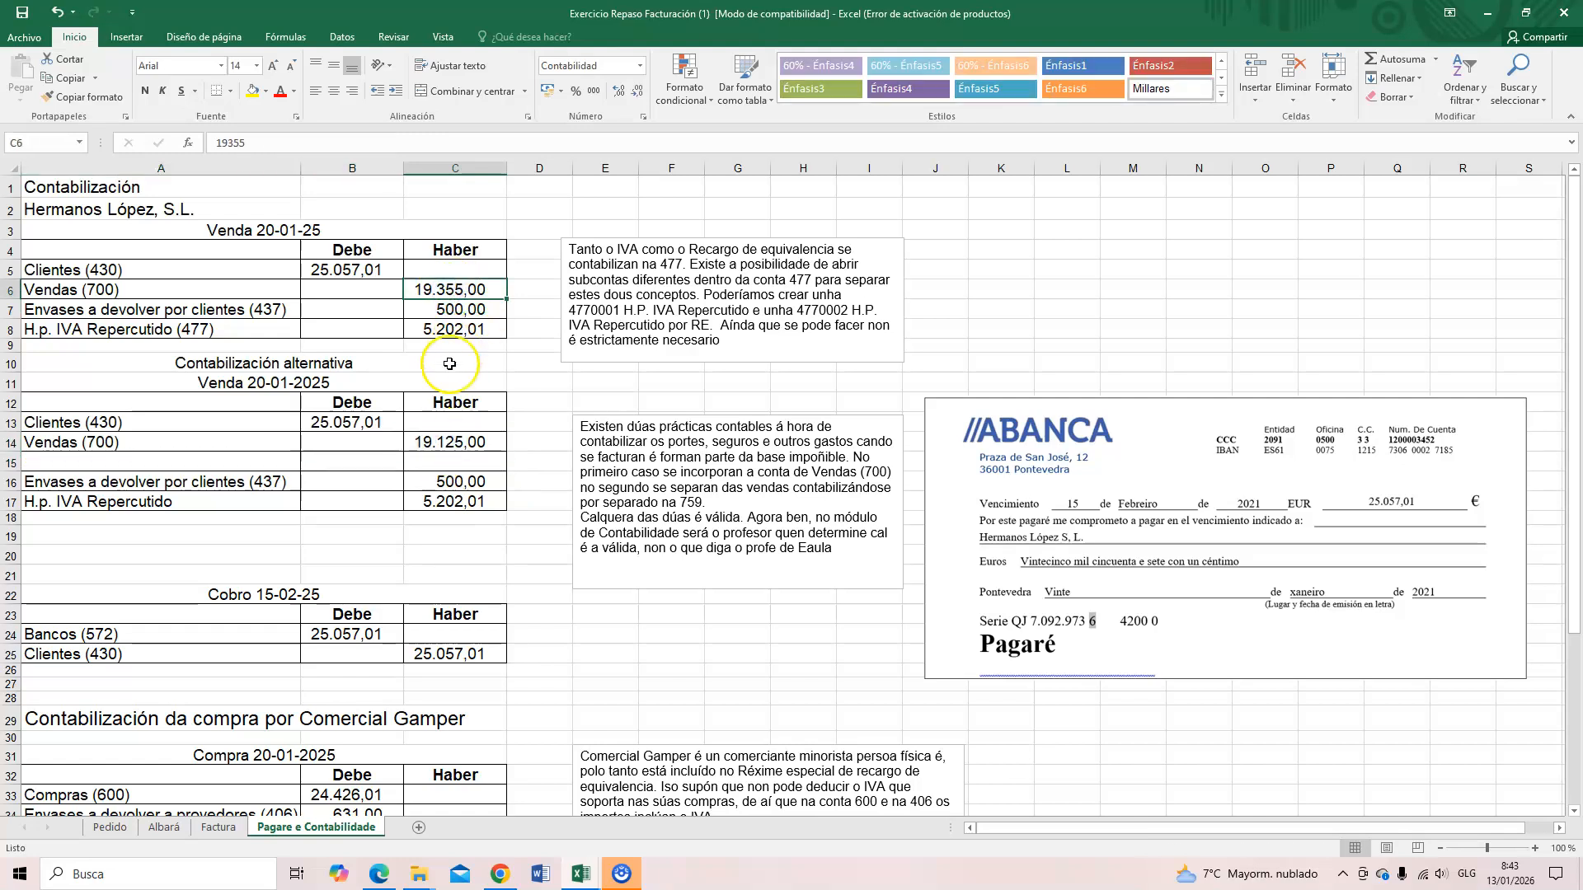
pyautogui.click(444, 443)
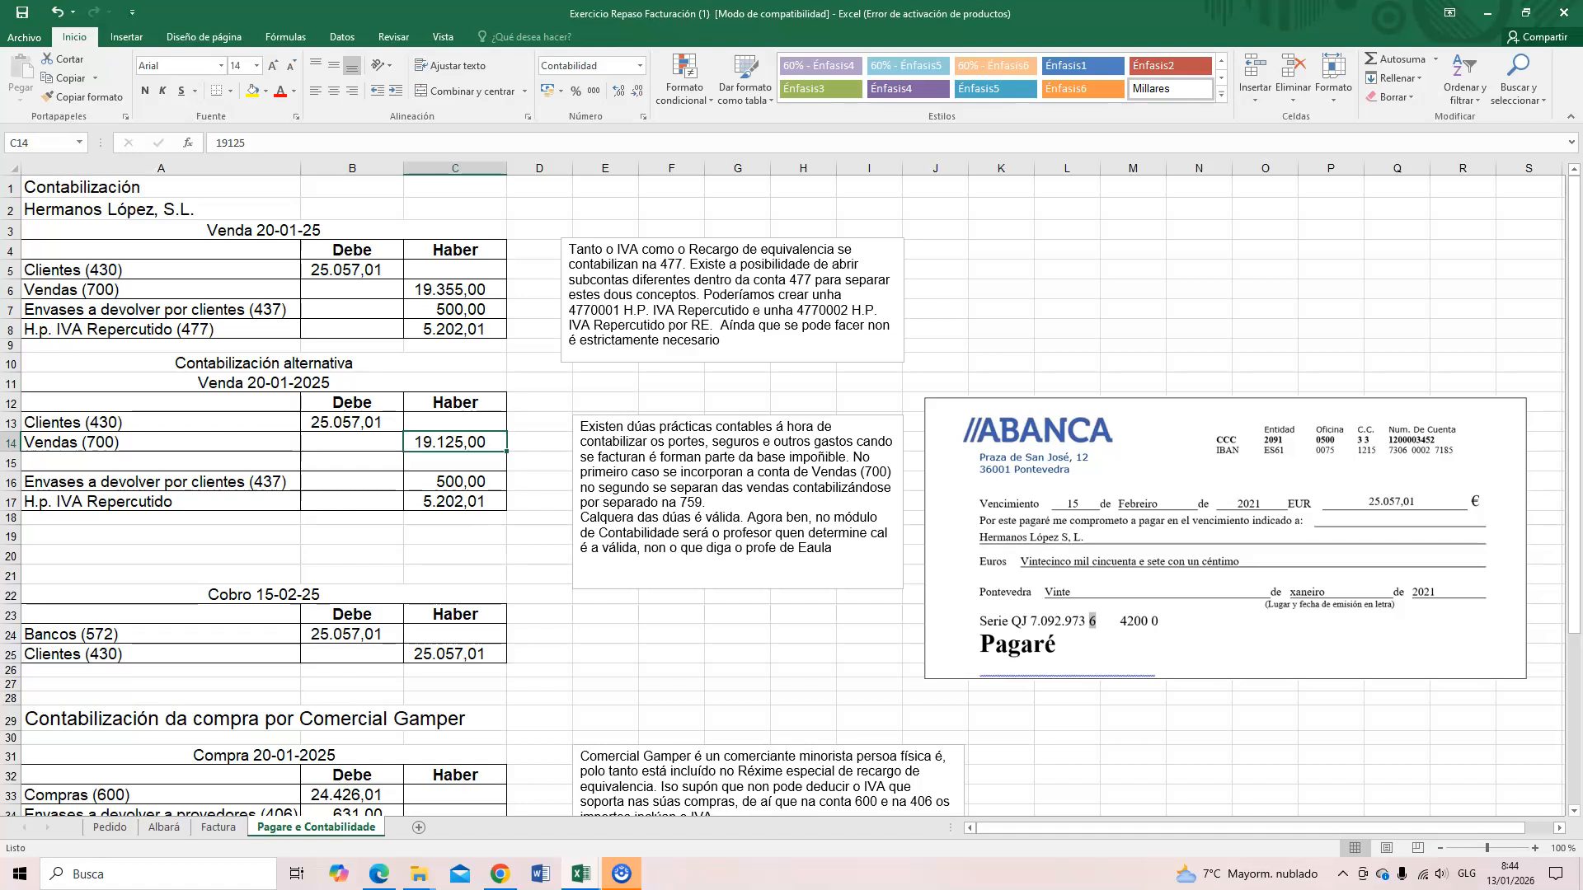
# Step: Review the first sale entry and undo the clearing of the Ingresos por outros servizos (759) line in the alternative entry
pyautogui.moveTo(90, 269); pyautogui.dragTo(474, 330)
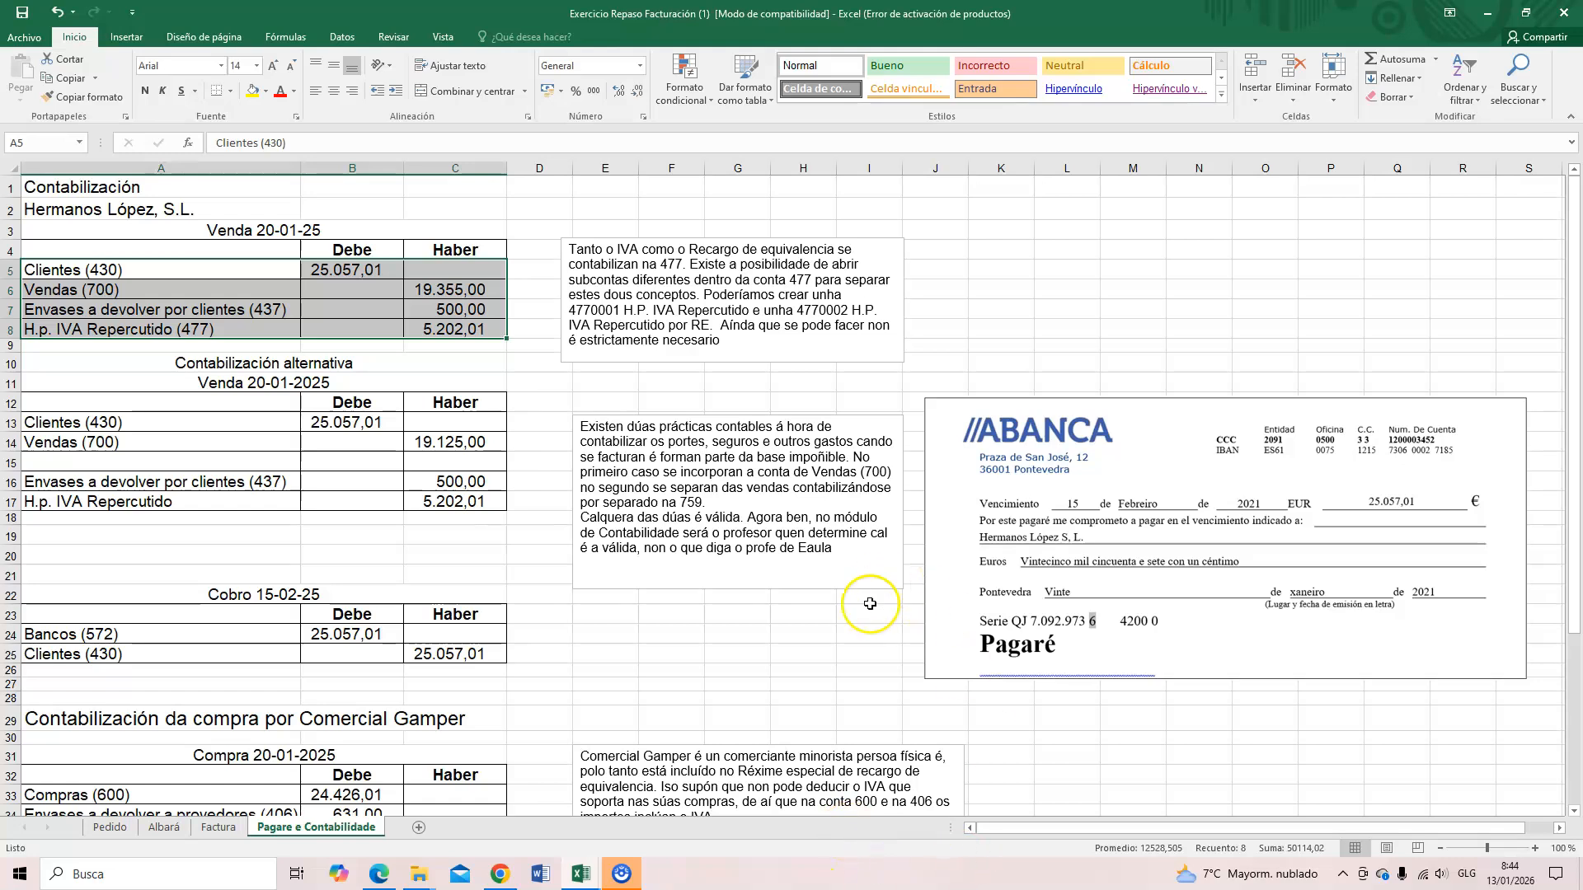
pyautogui.click(423, 467)
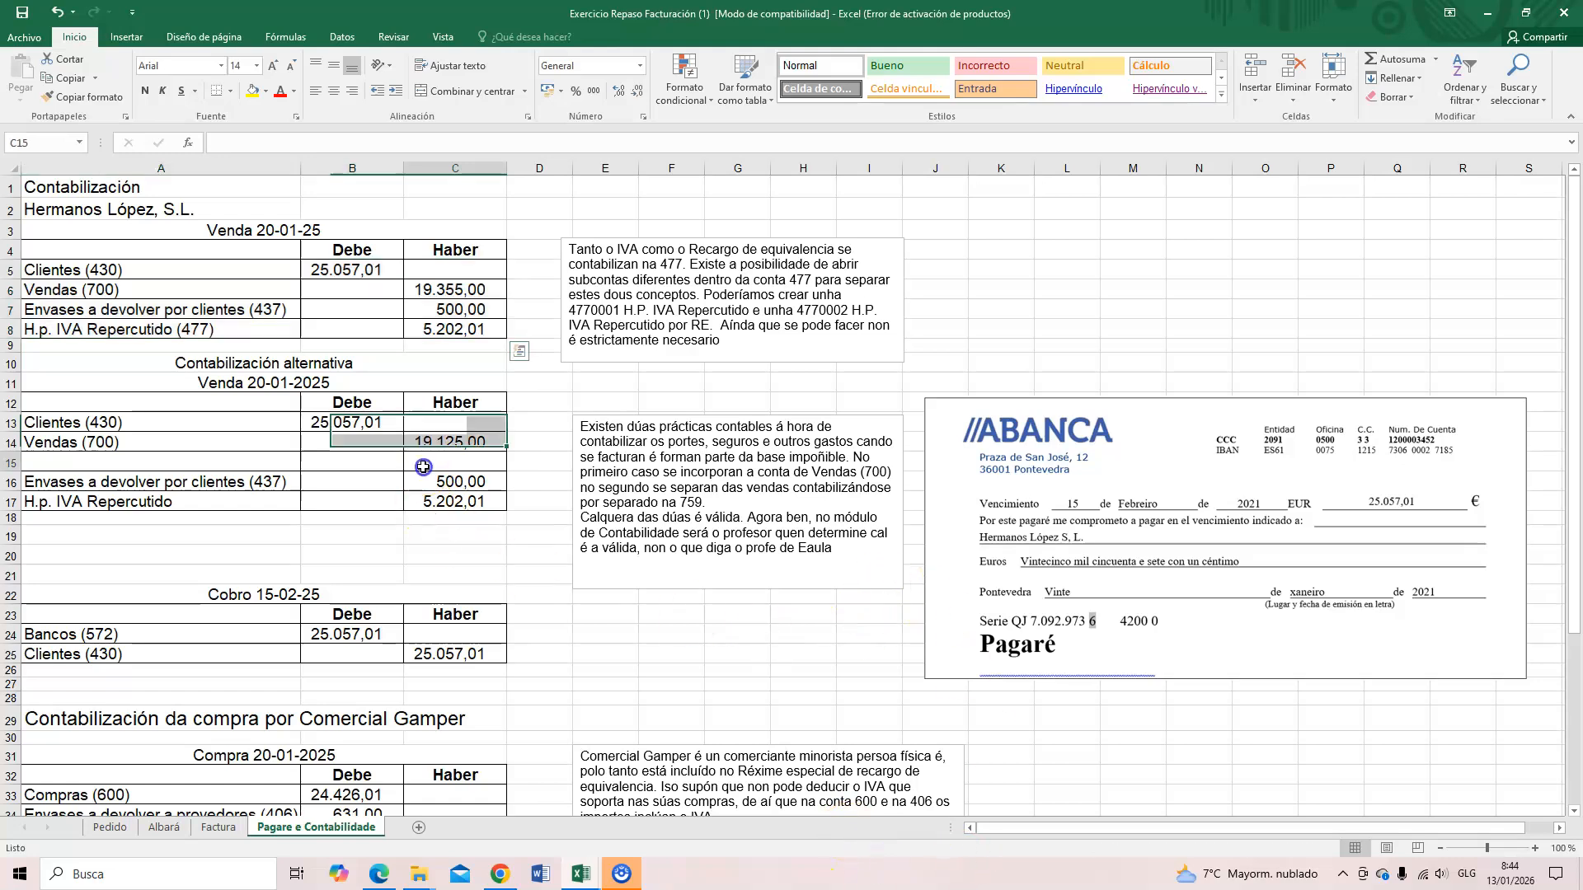
pyautogui.click(56, 12)
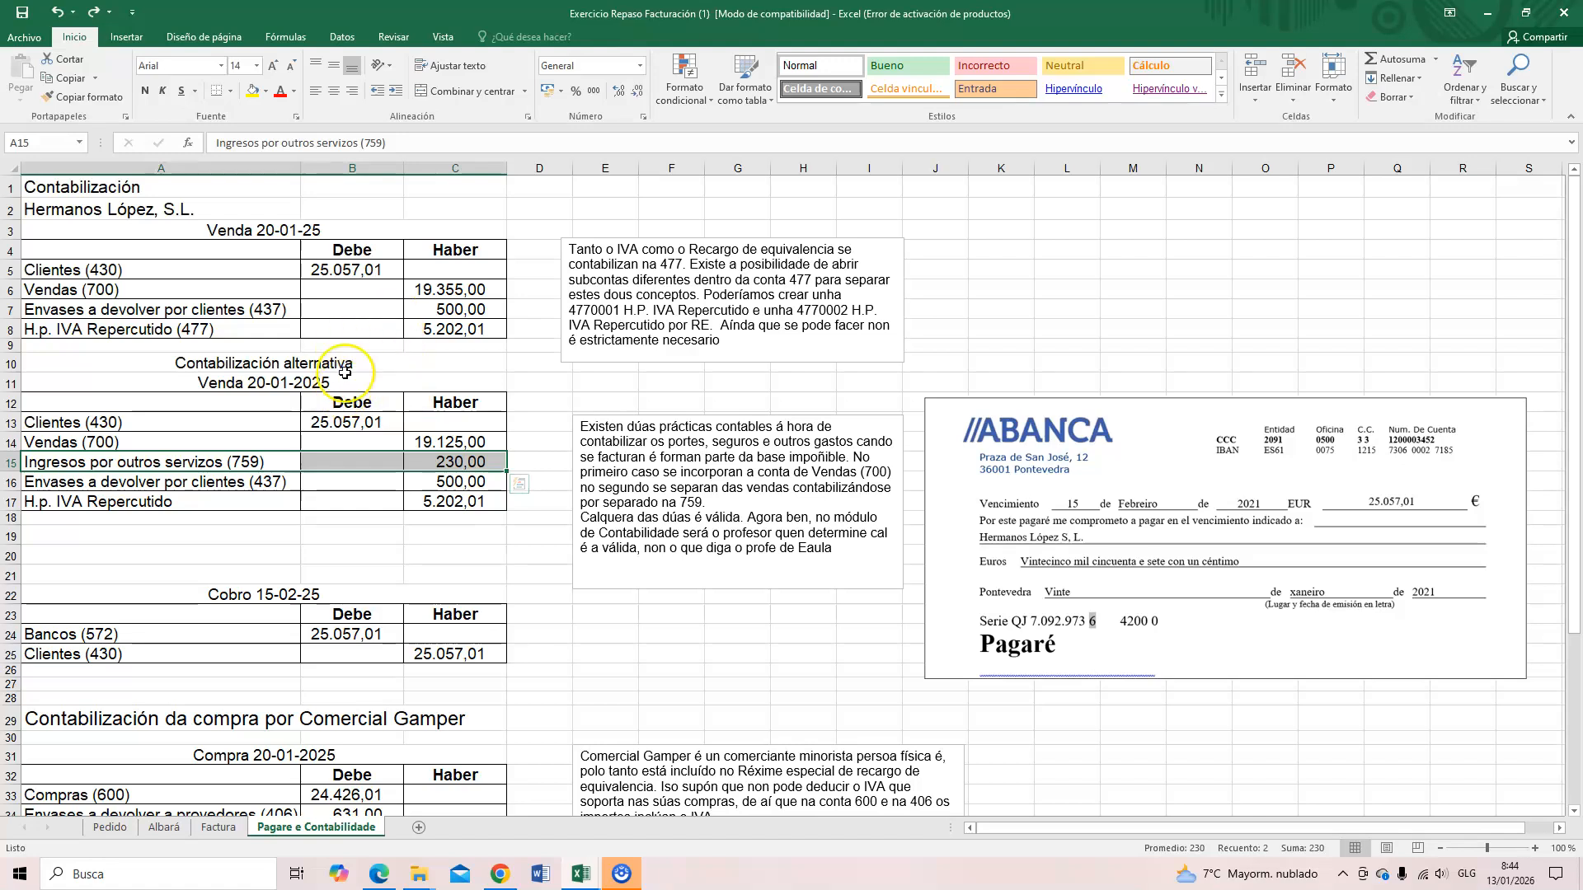
# Step: Examine Comercial Gamper's Compra 20-01-2025 and Pago 15-02-25 entries together with the explanatory note on the recargo de equivalencia regime
pyautogui.scroll(-1, 345, 372)
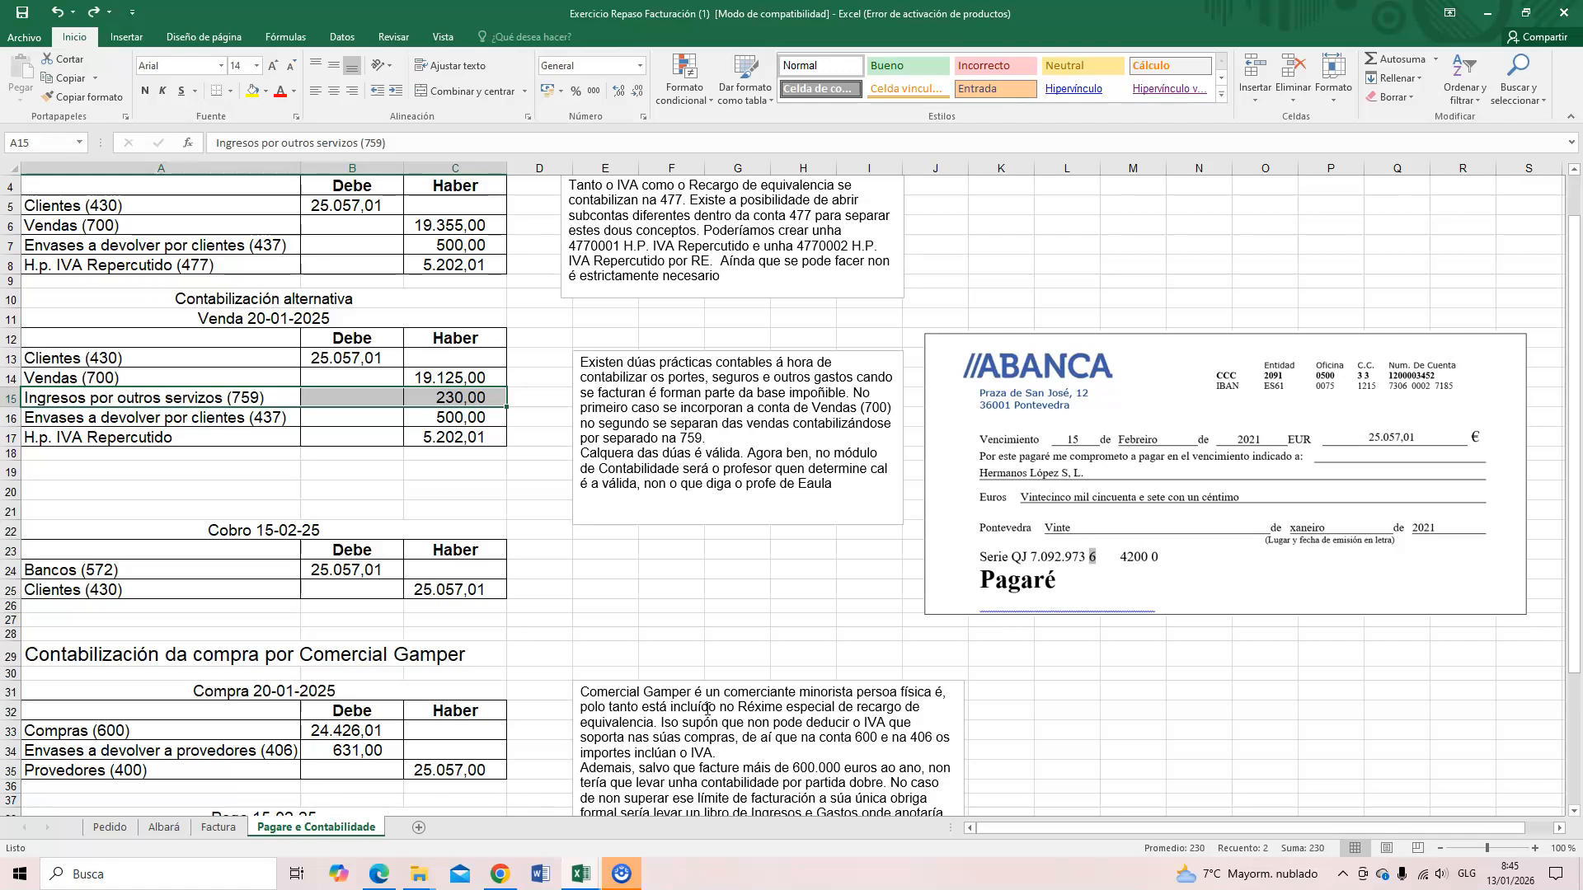
pyautogui.scroll(1, 107, 218)
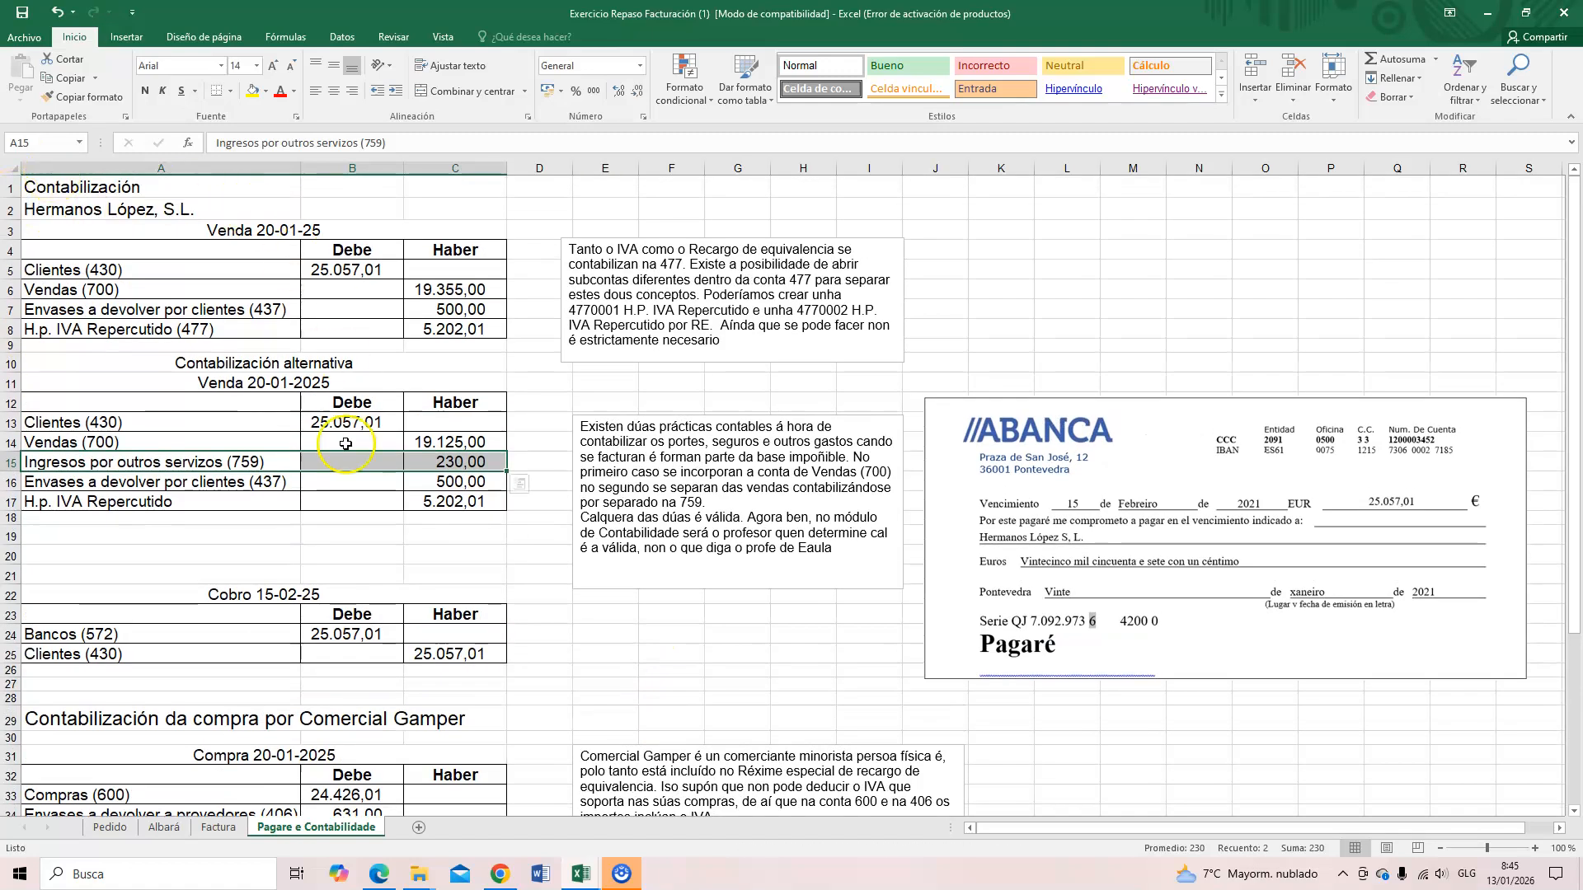
pyautogui.scroll(-2, 345, 443)
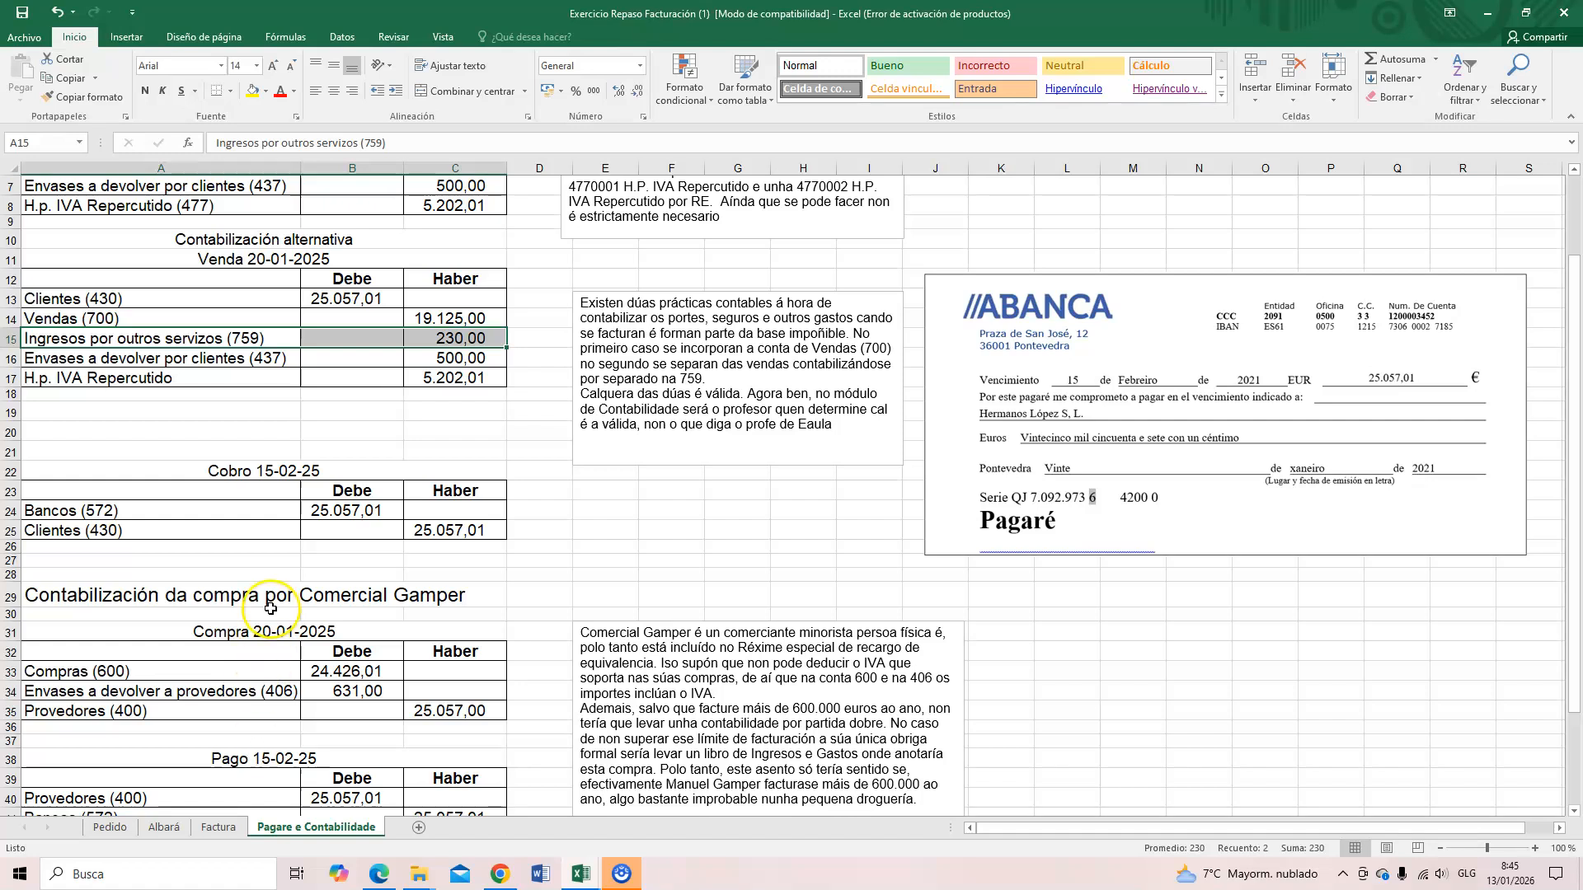
pyautogui.scroll(-5, 271, 610)
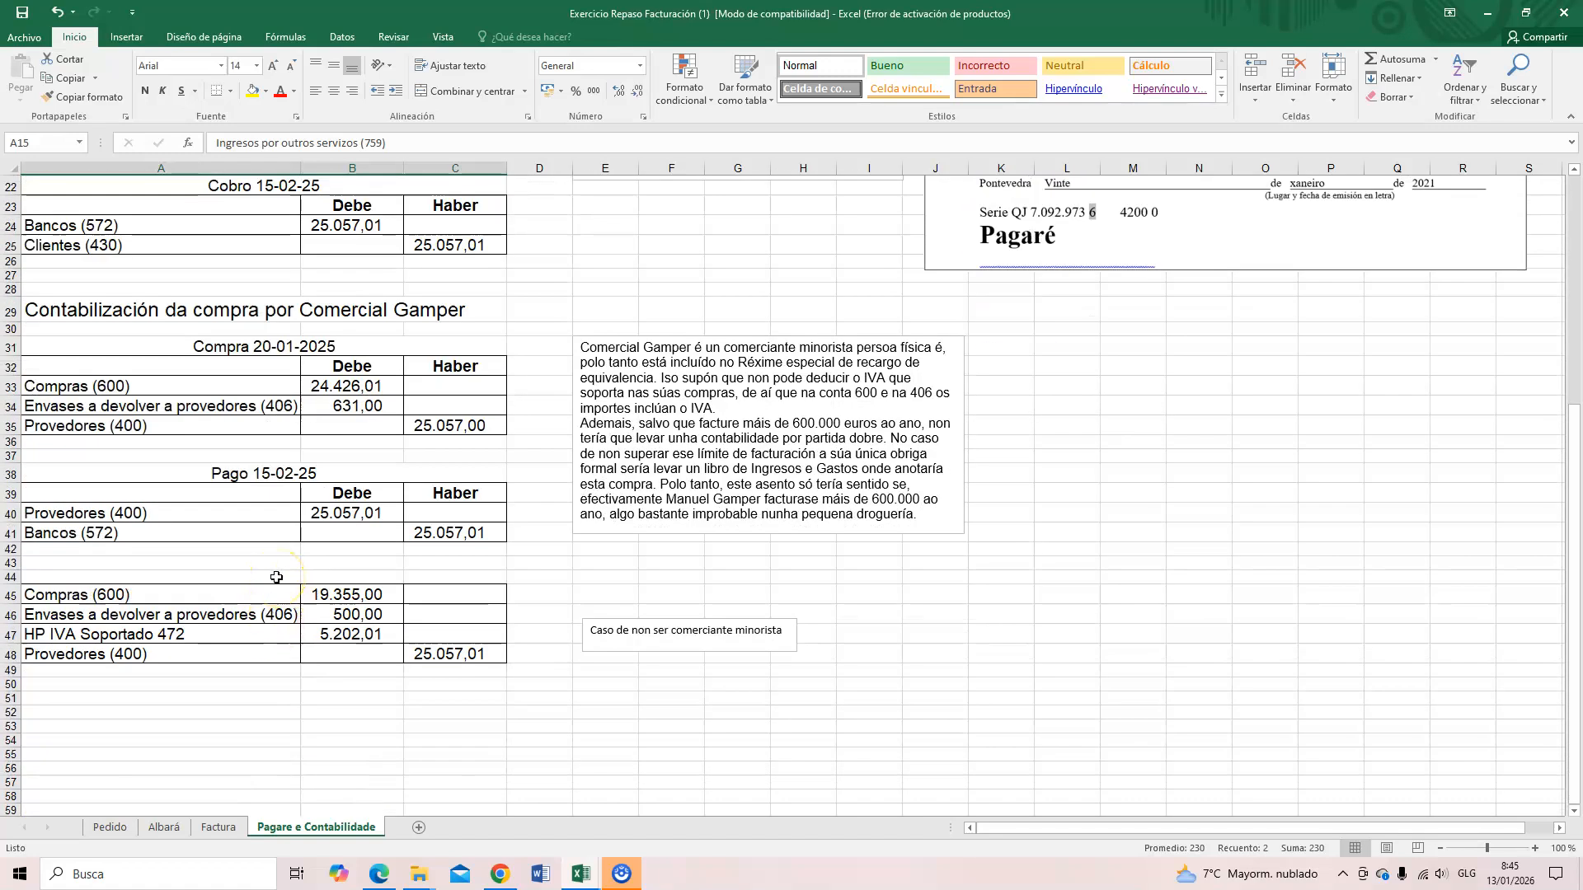
pyautogui.scroll(2, 276, 577)
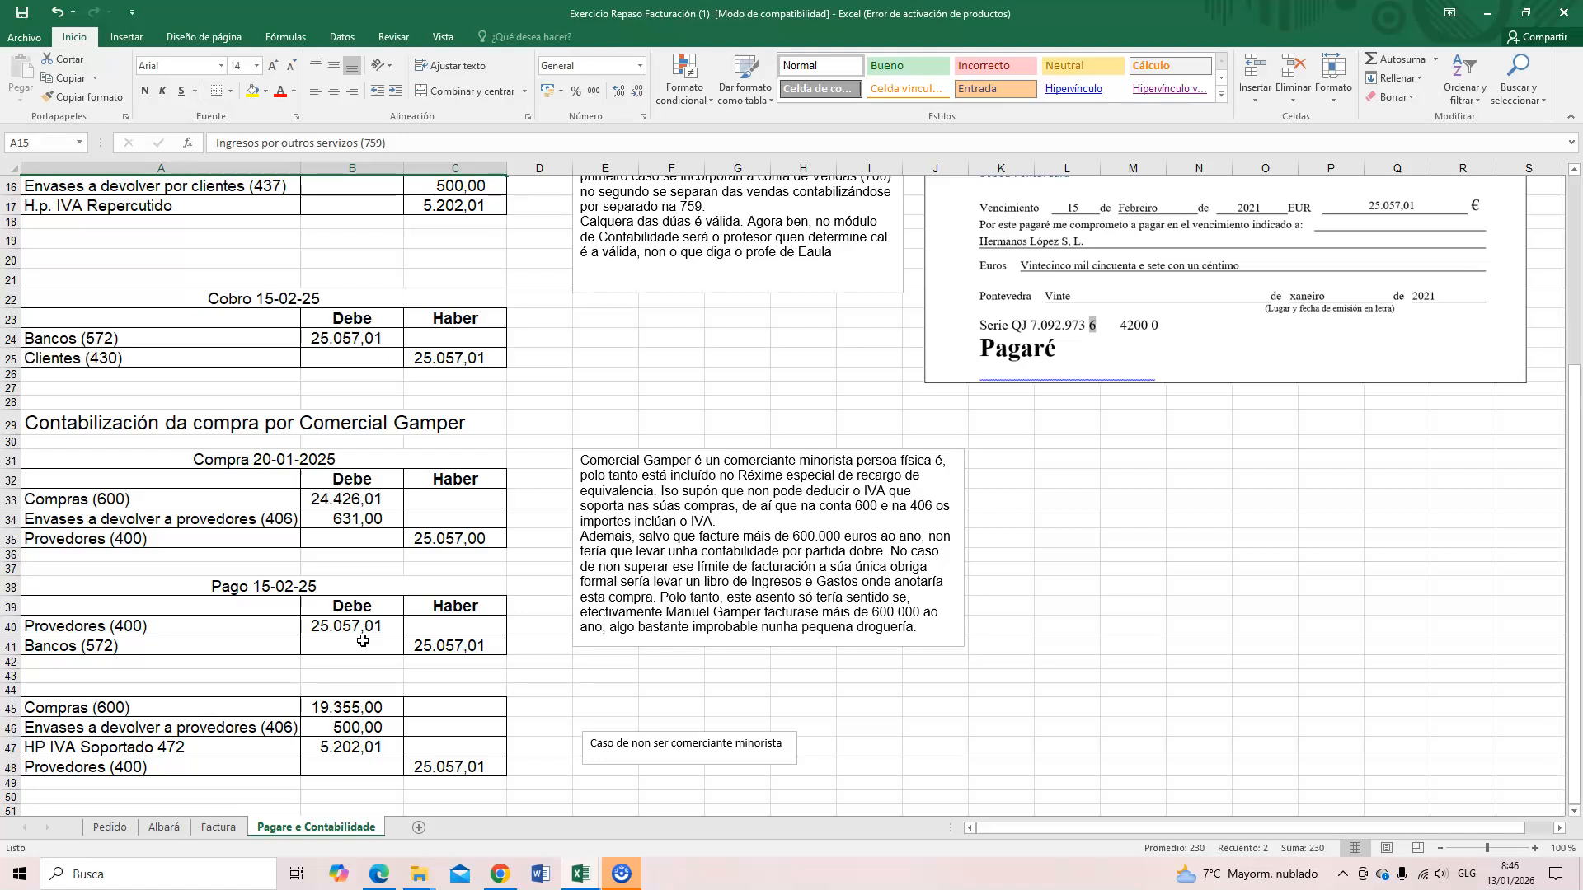
pyautogui.moveTo(48, 495); pyautogui.dragTo(455, 546)
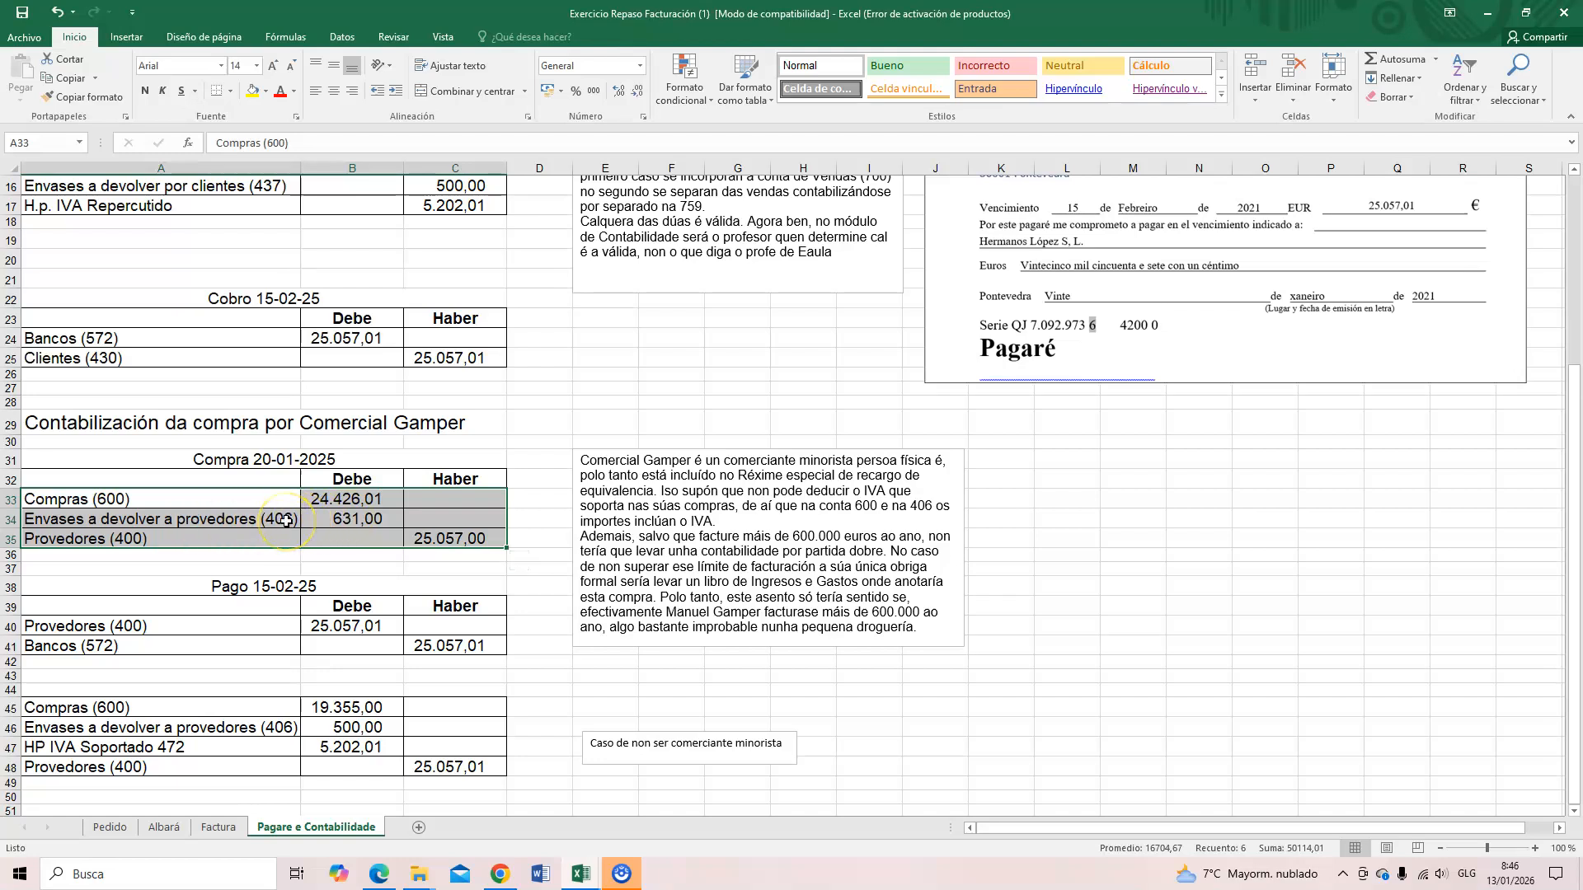
pyautogui.click(345, 582)
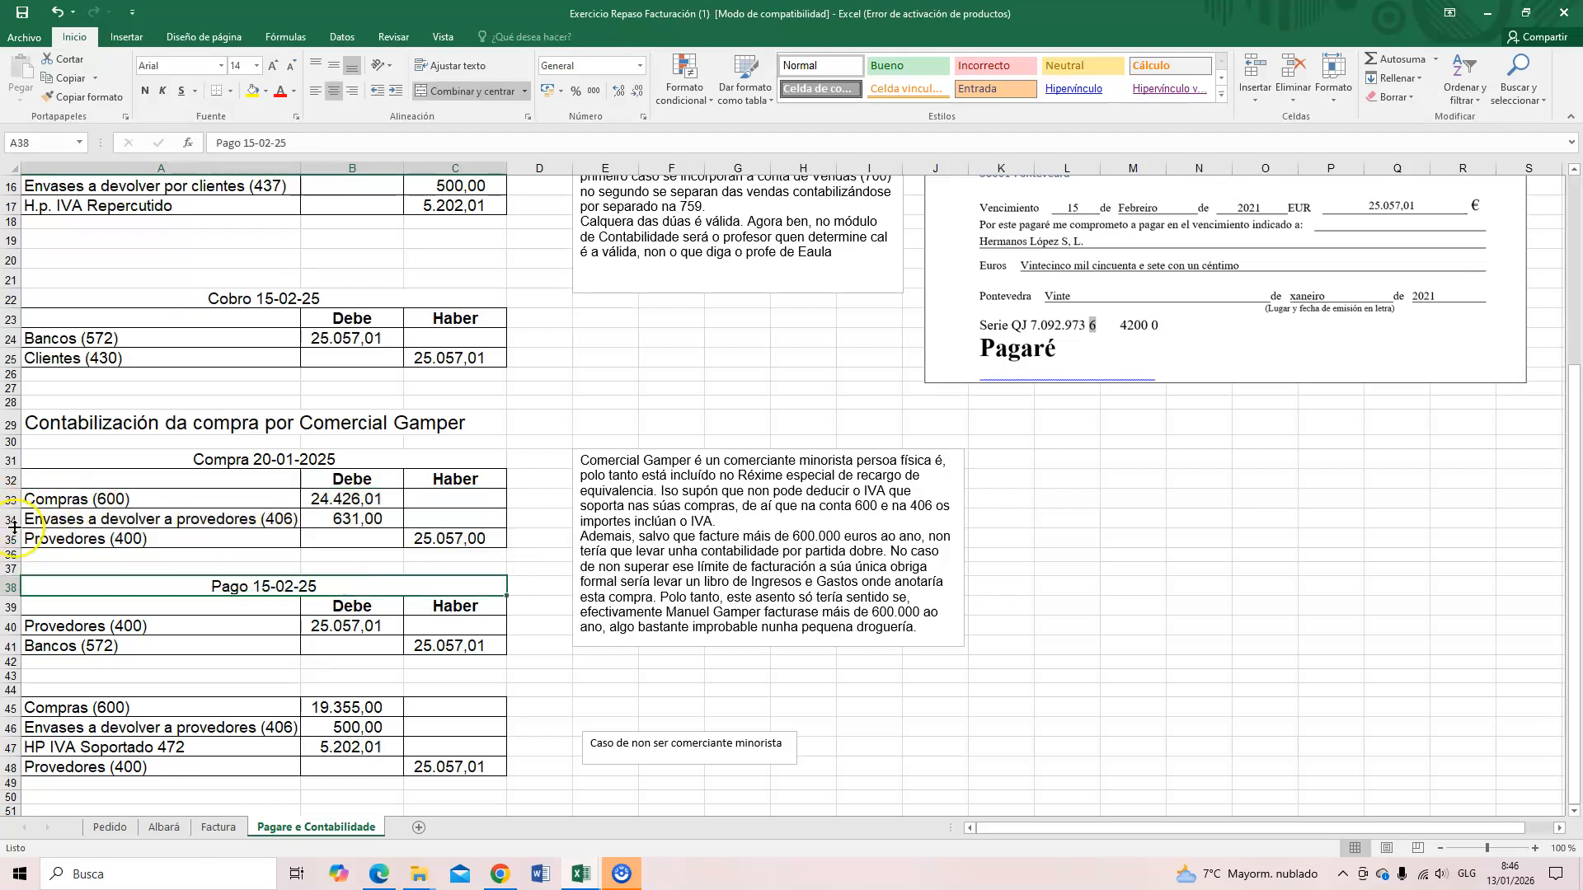
# Step: Clear the Envases a devolver a provedores (406) line and its amount from the Compra 20-01-2025 entry
pyautogui.click(44, 521)
pyautogui.moveTo(44, 521); pyautogui.dragTo(386, 512)
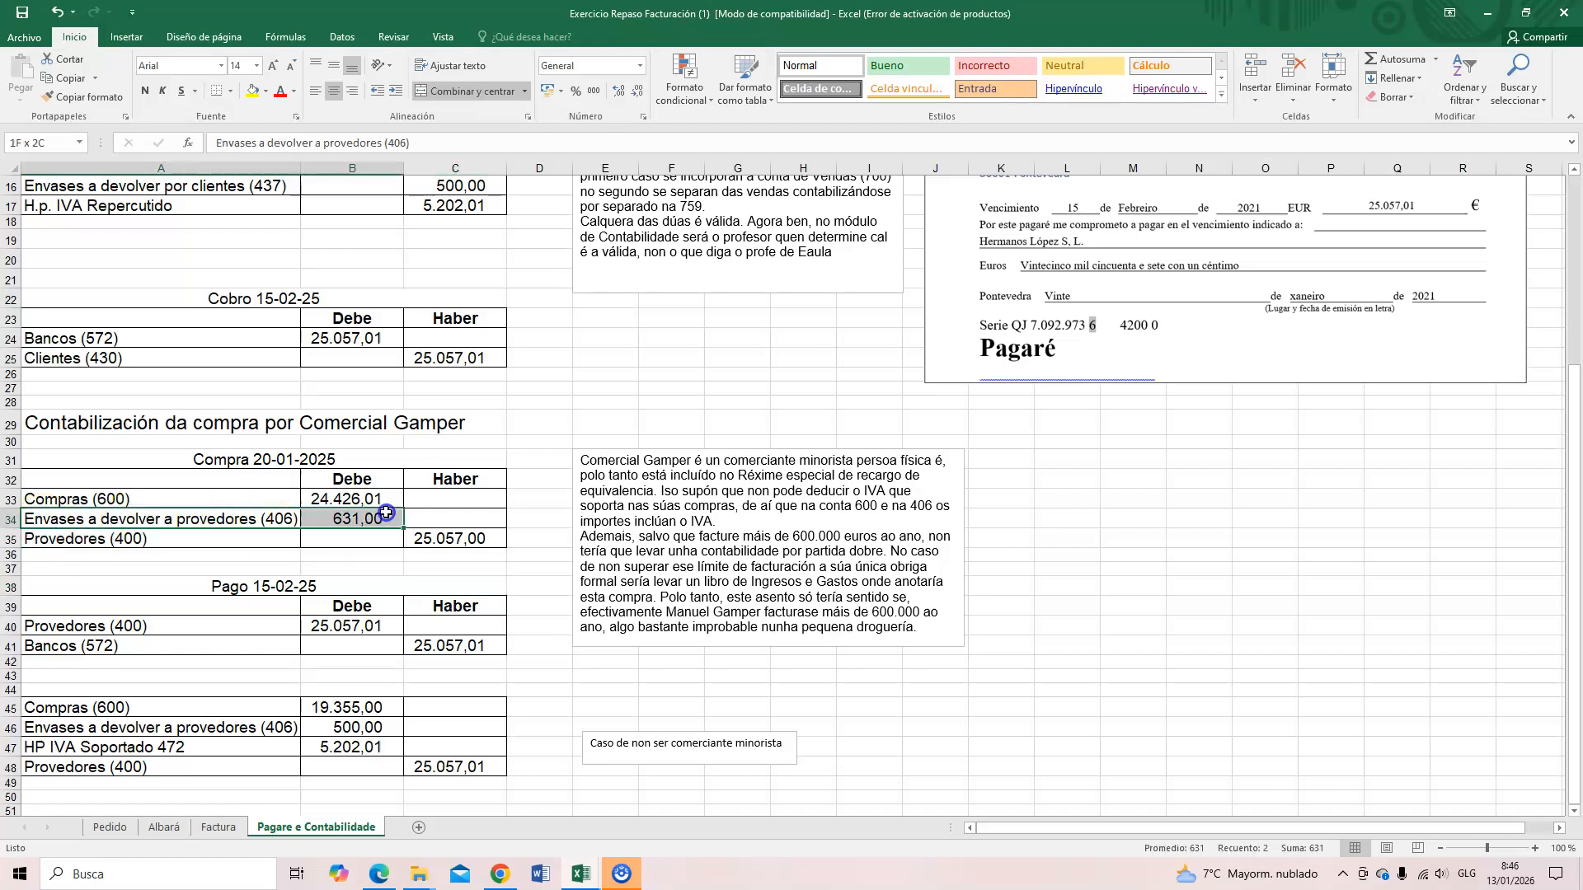
pyautogui.press('Delete')
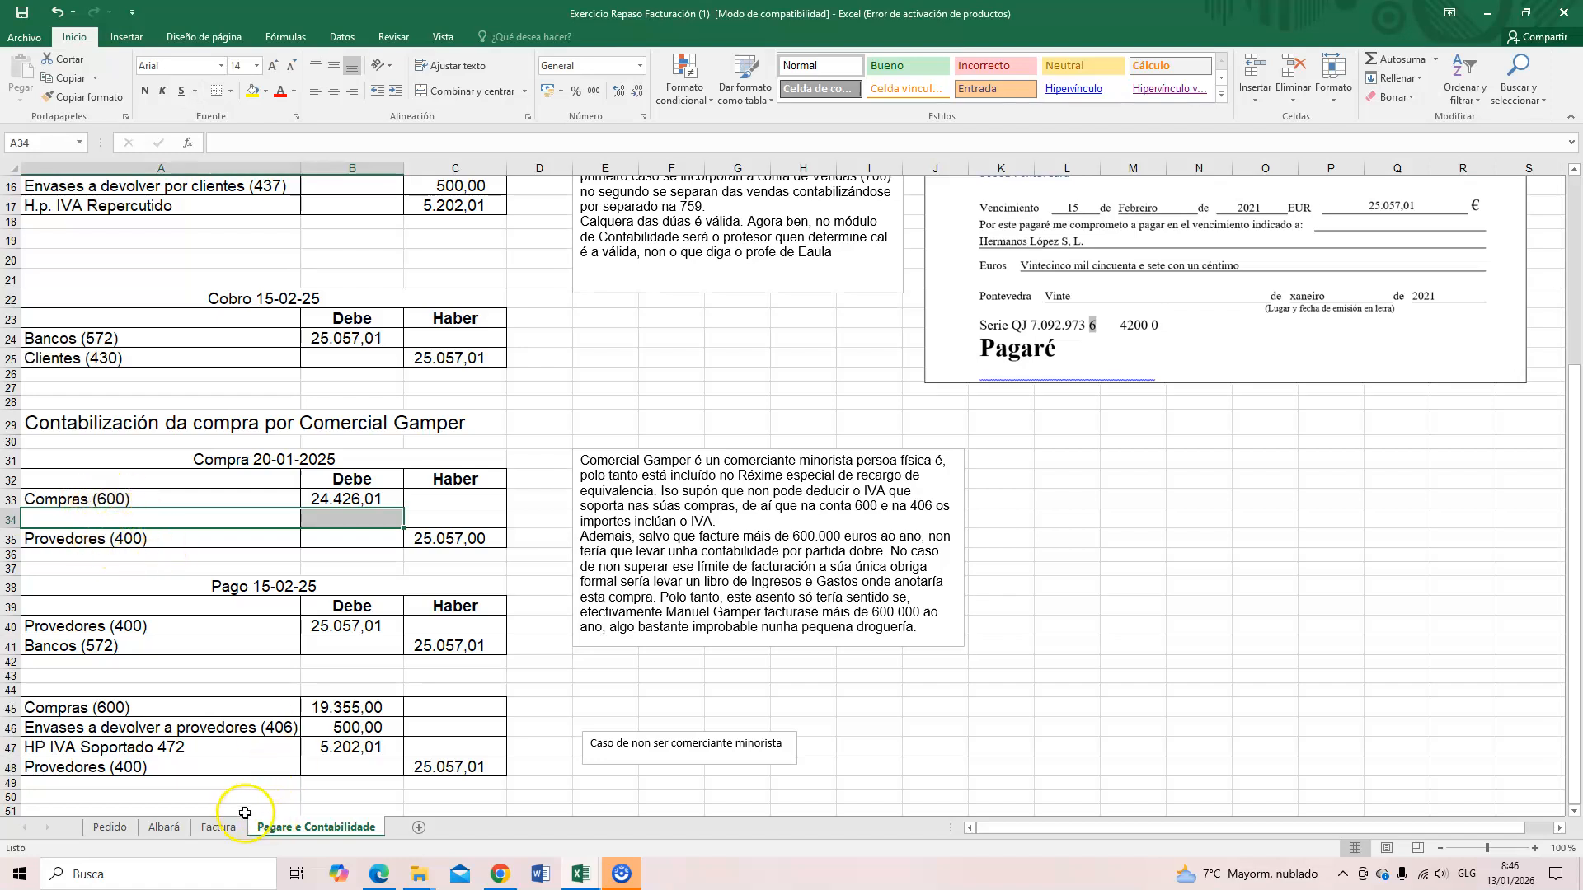
# Step: Check the invoice's charges and totals against the Compras and Provedores amounts of the Compra 20-01-2025 entry
pyautogui.click(219, 827)
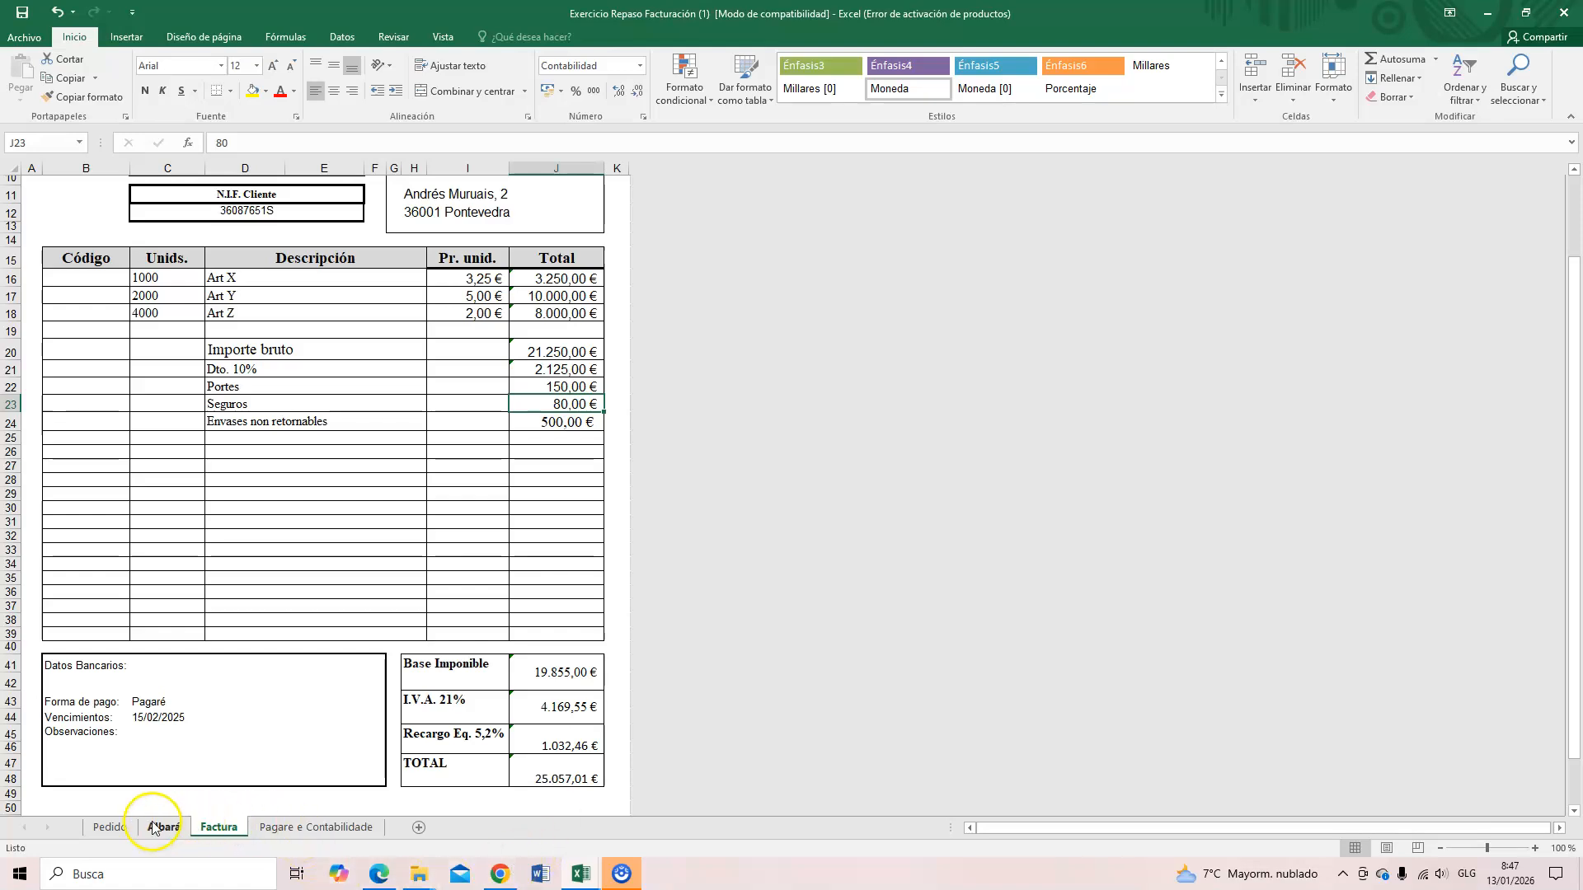
pyautogui.click(286, 827)
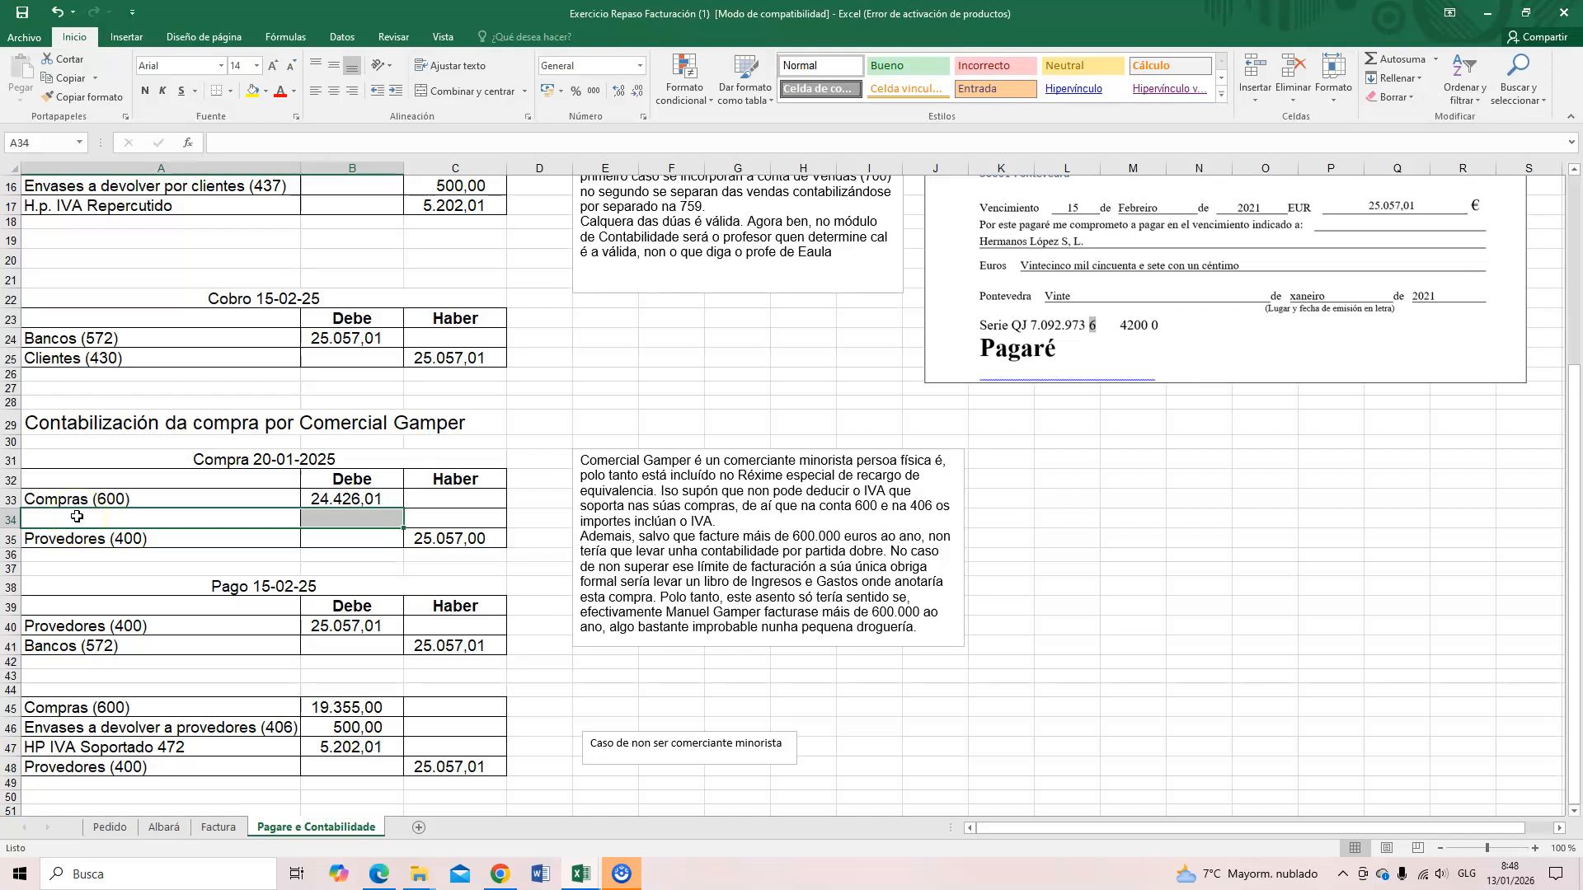
pyautogui.moveTo(352, 499); pyautogui.dragTo(449, 538)
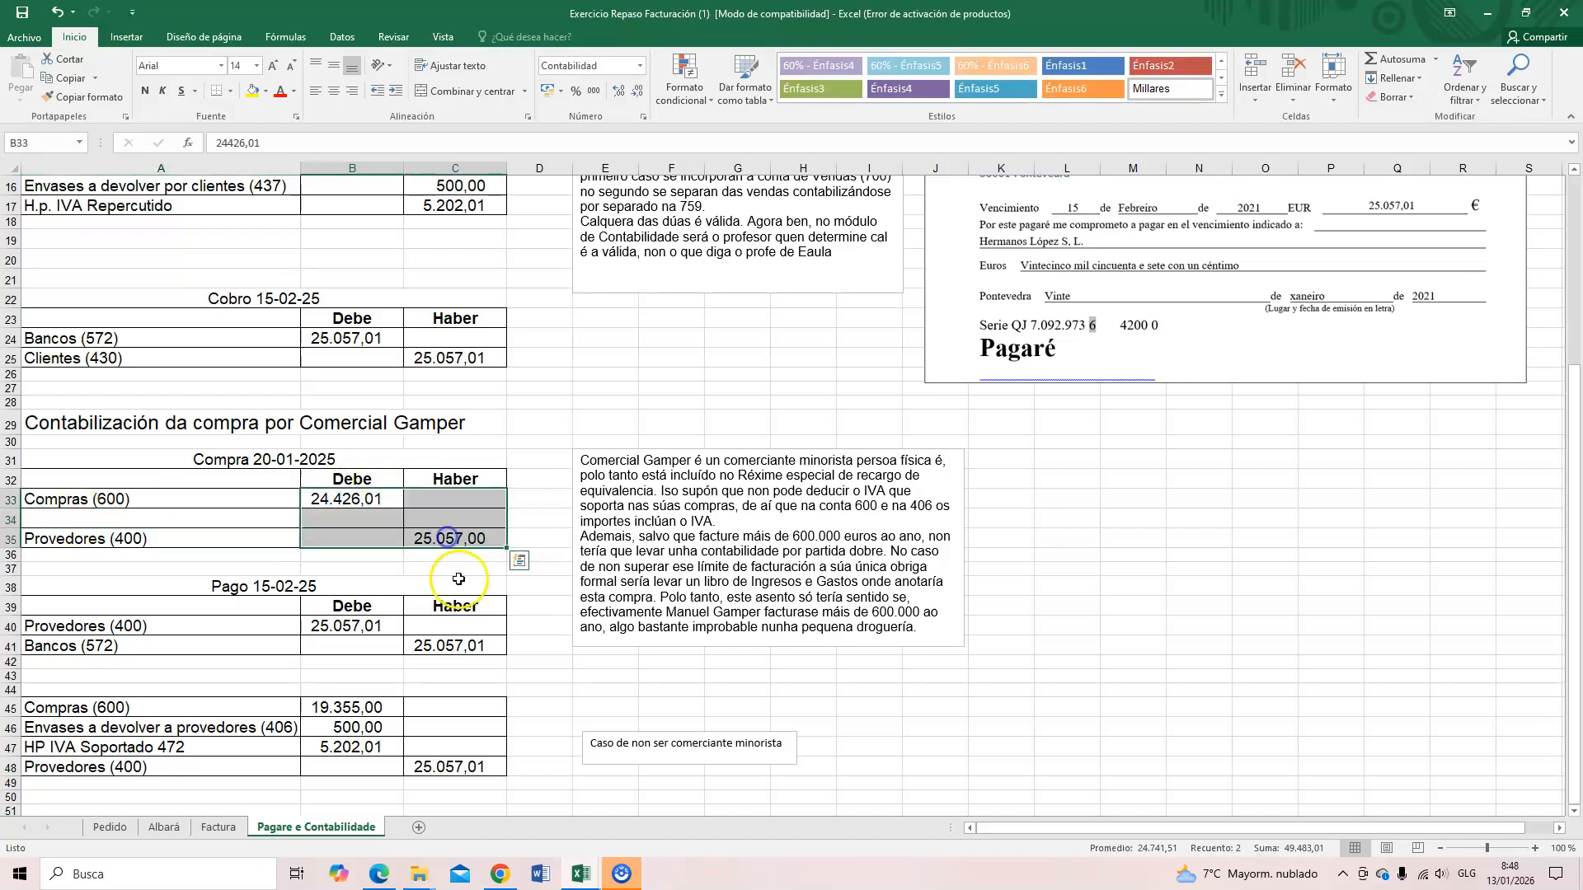
pyautogui.click(341, 498)
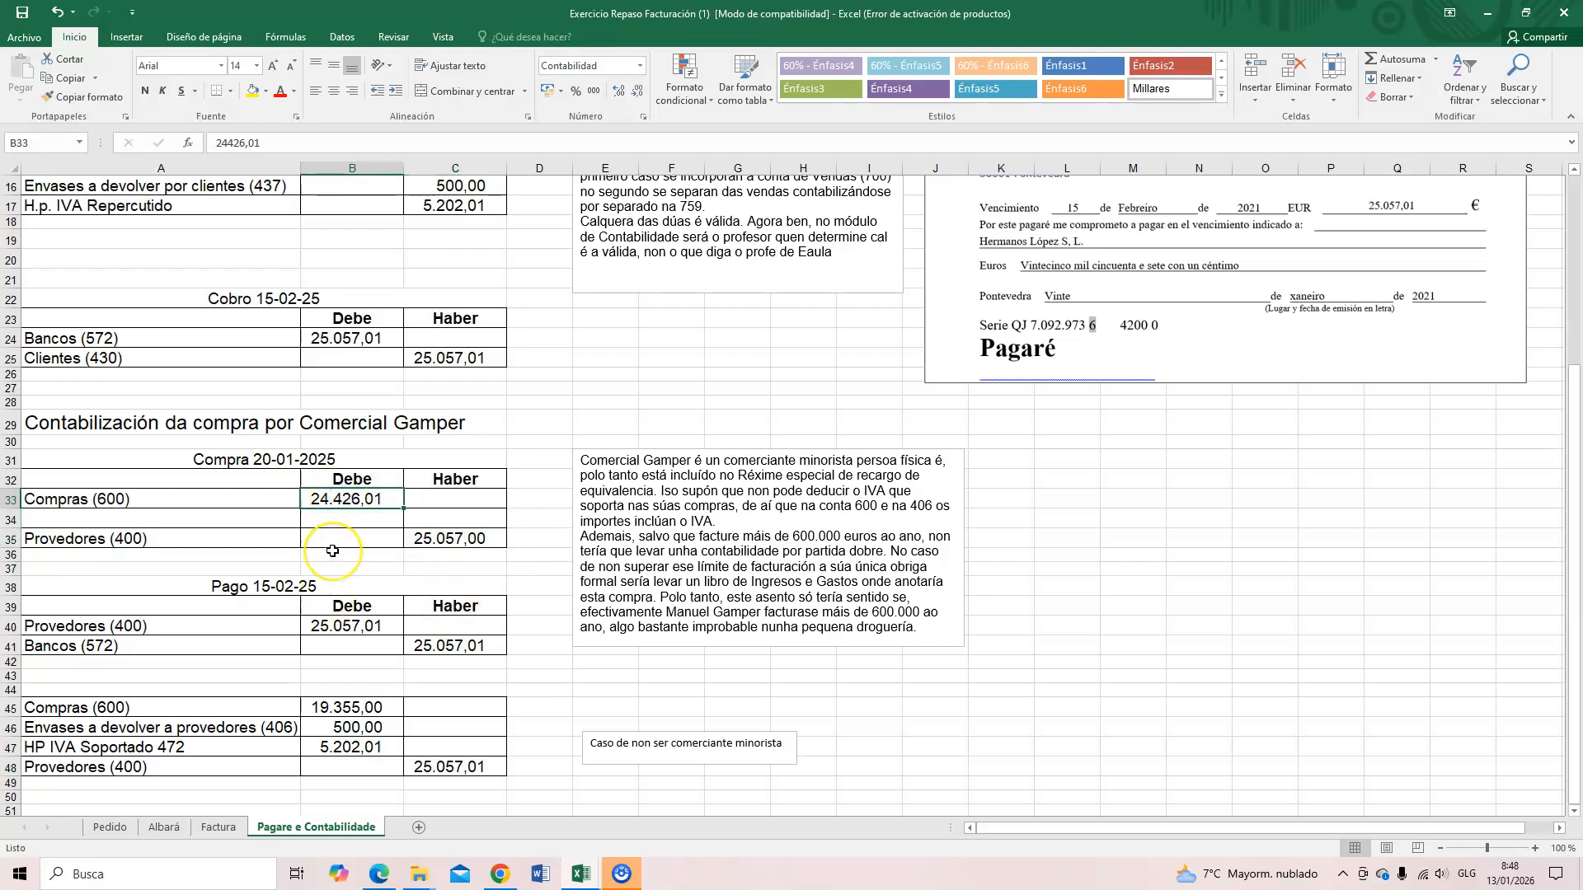
# Step: Set the Compras (600) debit of the Compra 20-01-2025 entry equal to the entry's Provedores (400) amount
pyautogui.write('=')
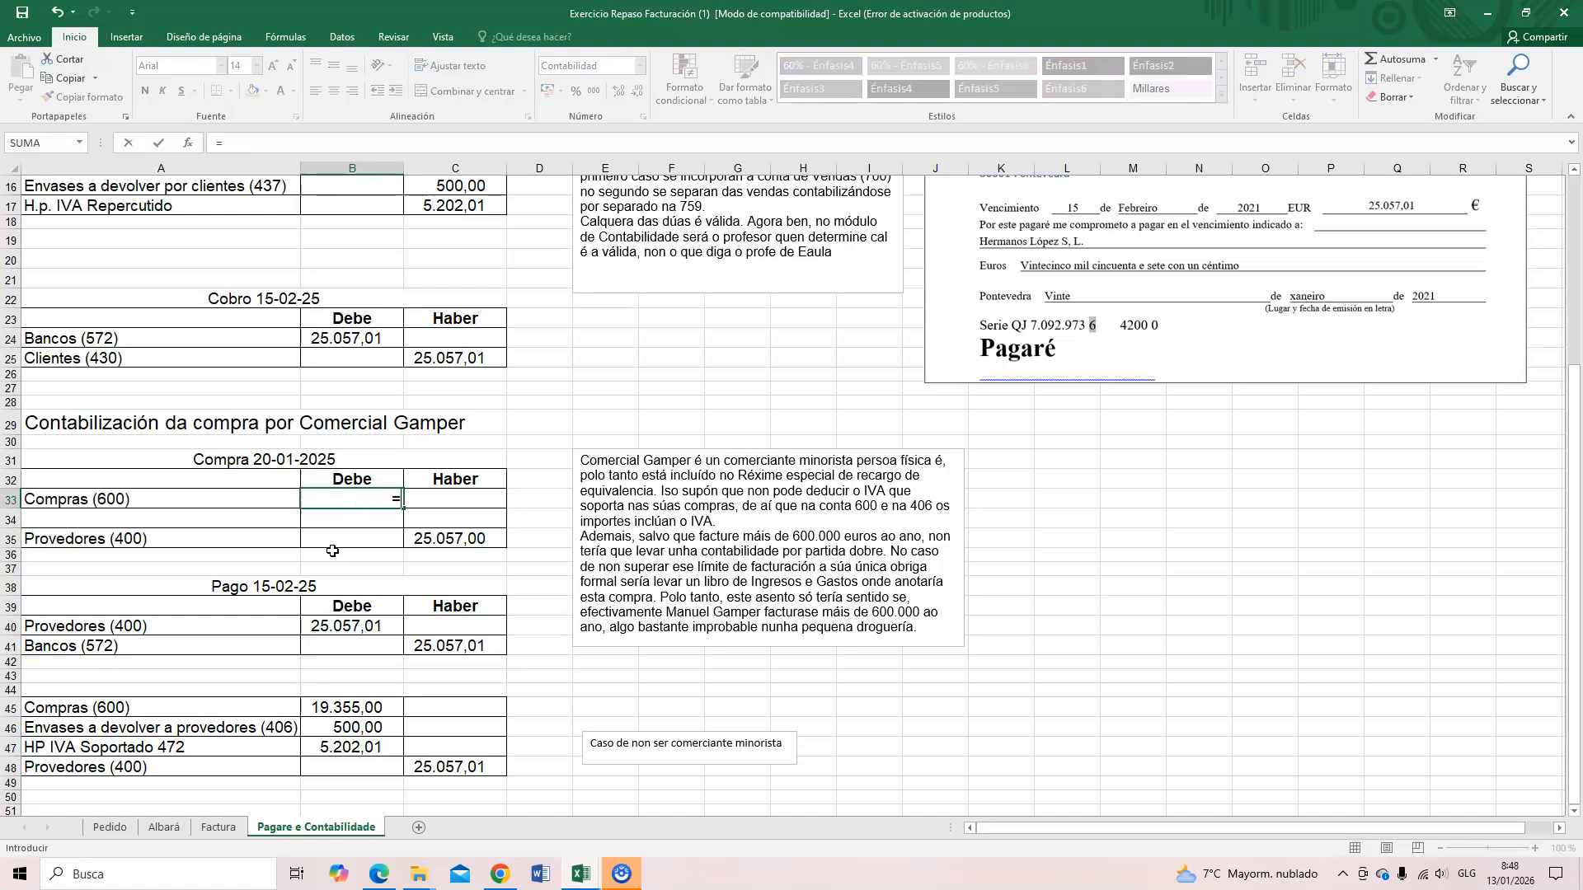
pyautogui.click(461, 540)
pyautogui.press('Return')
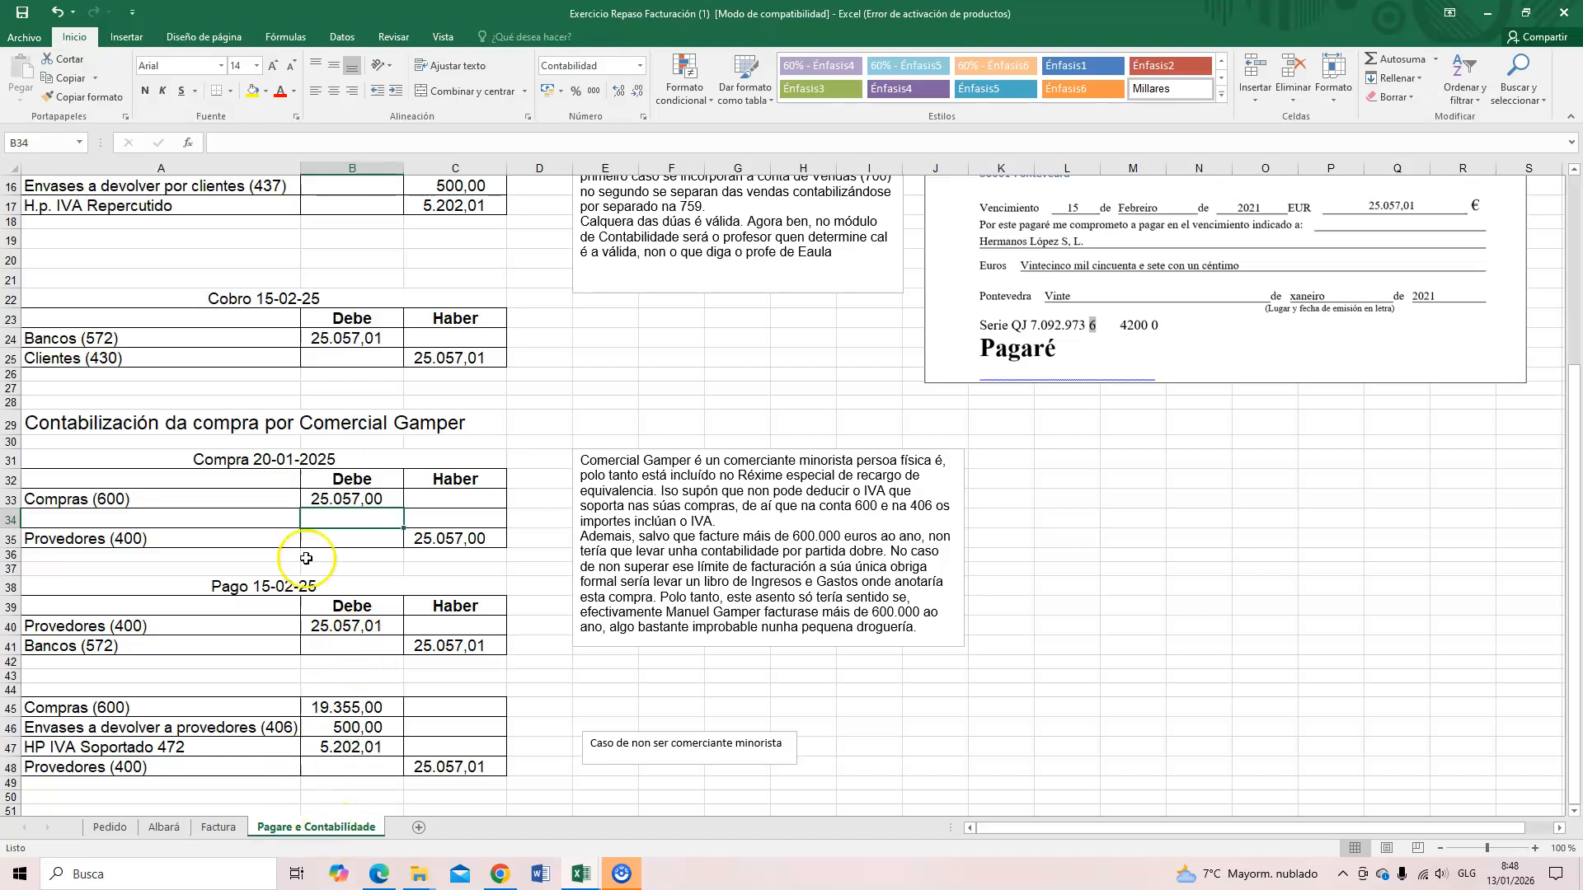
# Step: Undo the Compras (600) change and the clearing of the Envases a devolver a provedores (406) line in the Compra 20-01-2025 entry
pyautogui.click(89, 39)
pyautogui.hotkey('ctrl', 'z')
pyautogui.hotkey('ctrl', 'z')
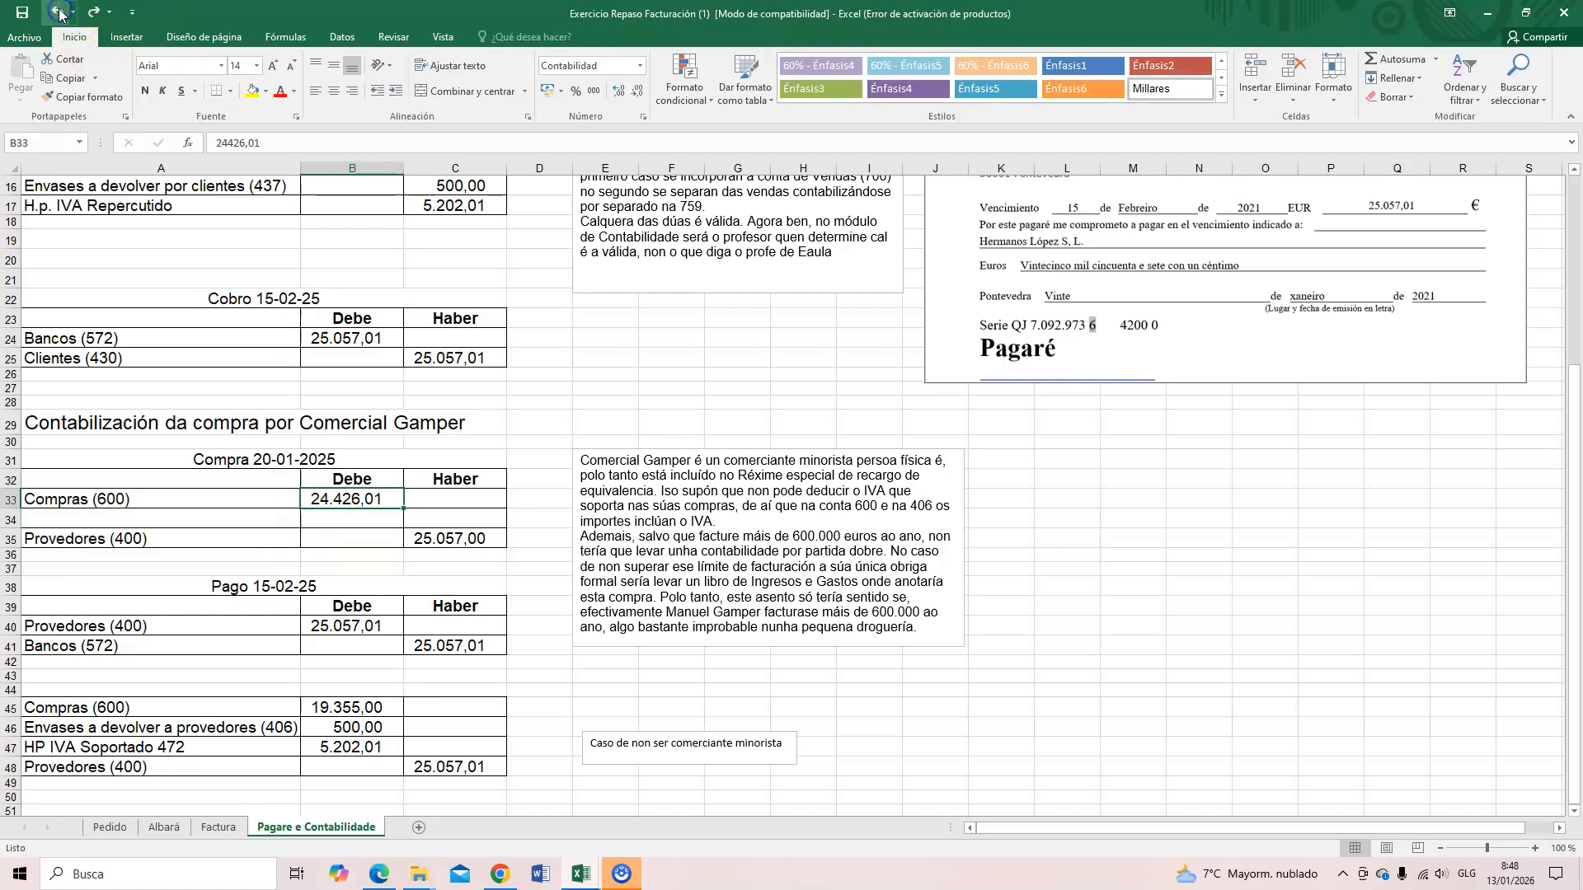
pyautogui.click(367, 519)
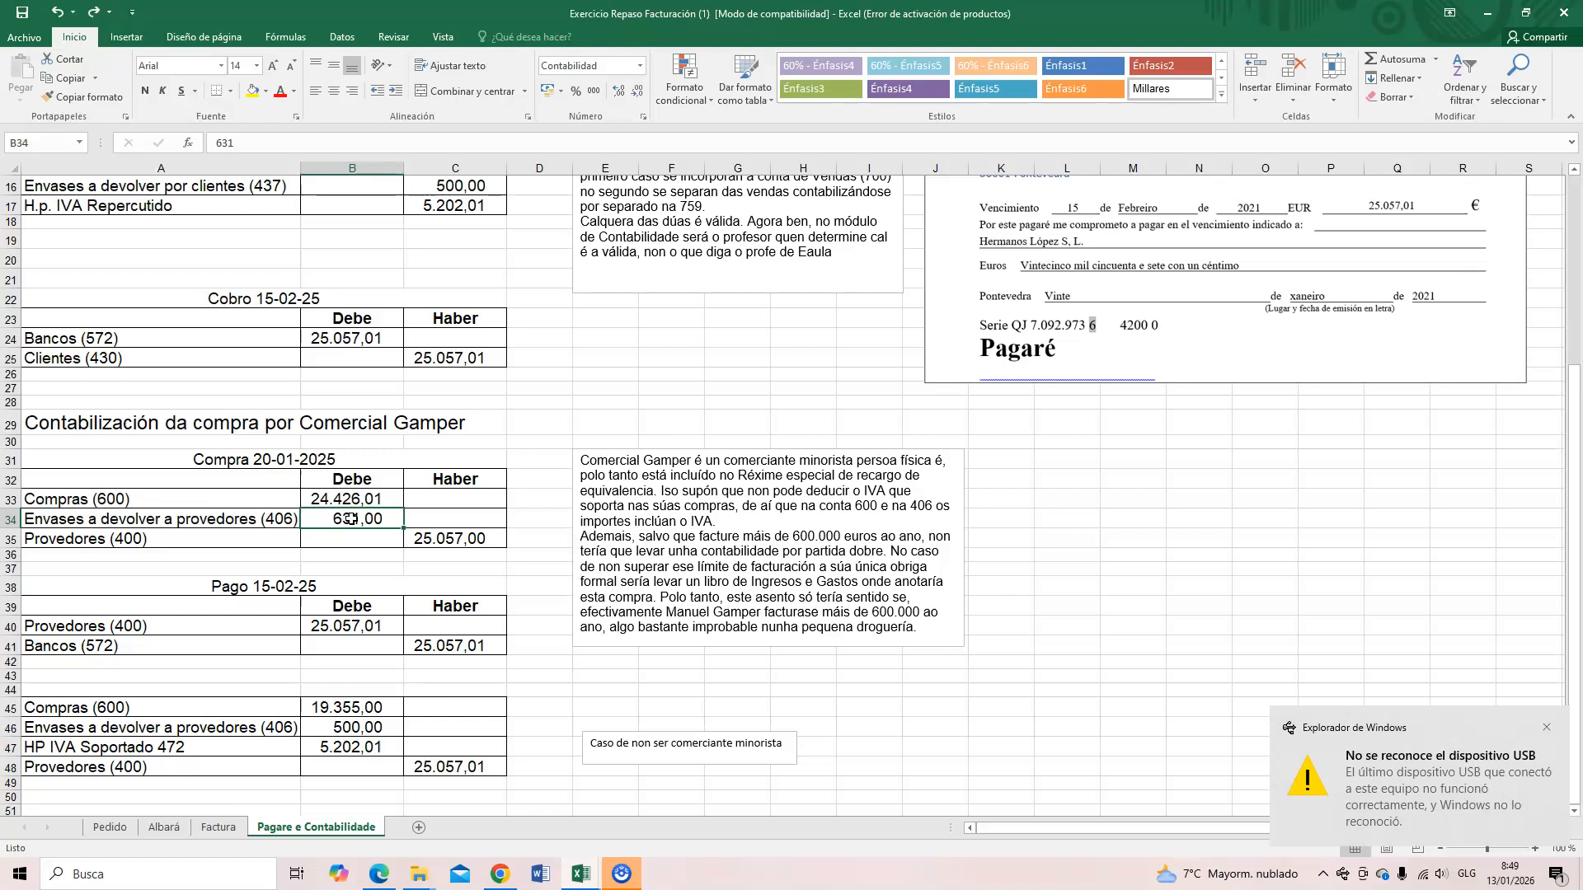
# Step: Examine the purchase entry for a non-retail buyer and look up the invoice's Envases non retornables amount
pyautogui.scroll(-2, 350, 519)
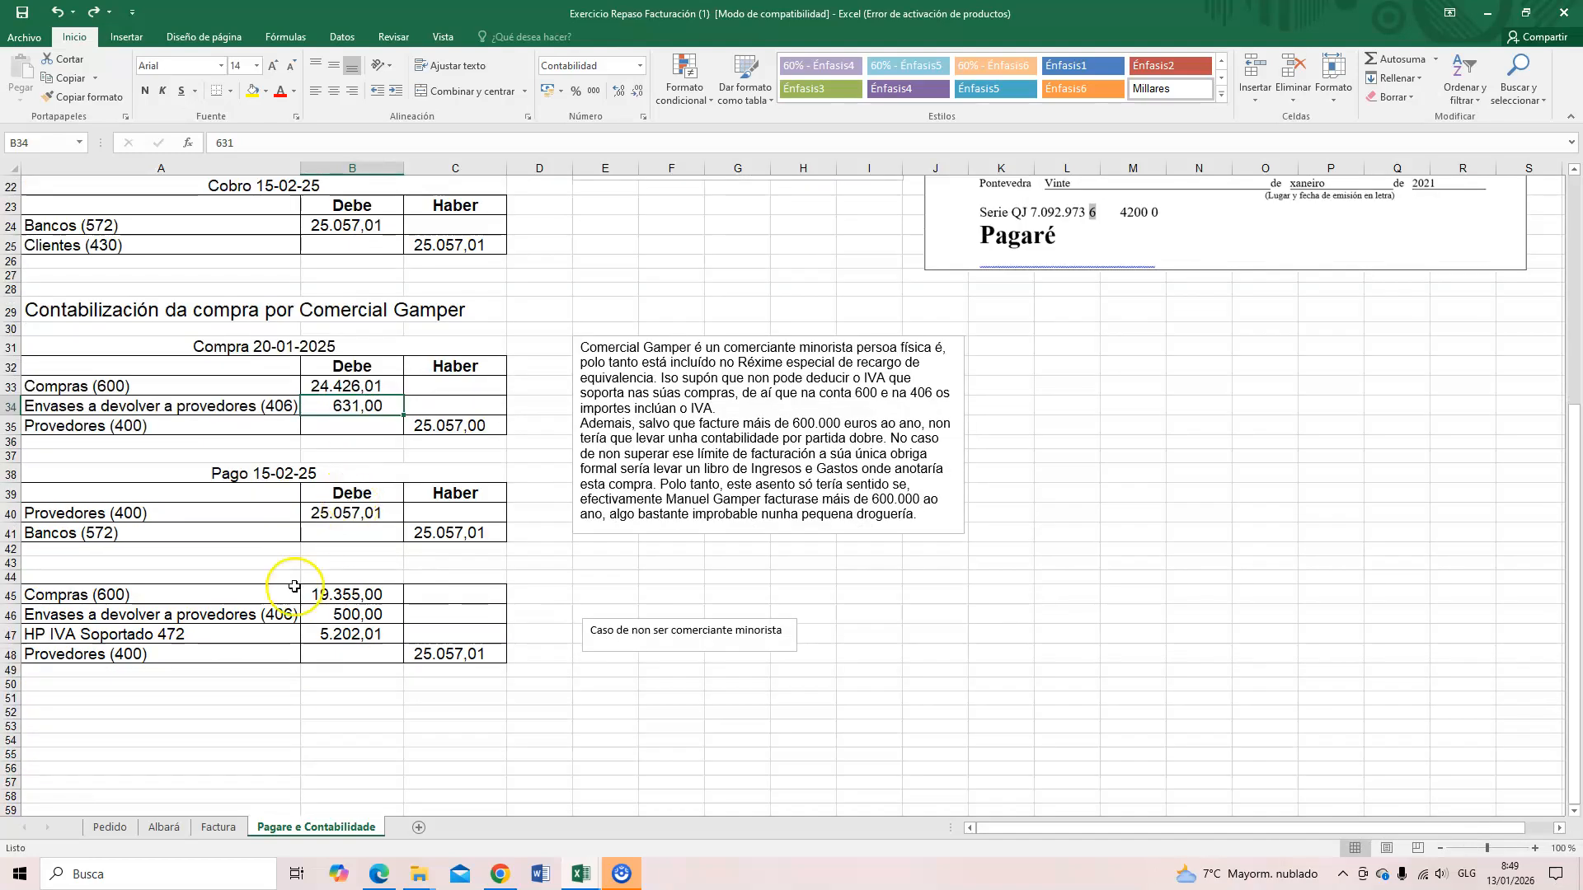
pyautogui.click(241, 597)
pyautogui.moveTo(240, 598); pyautogui.dragTo(494, 654)
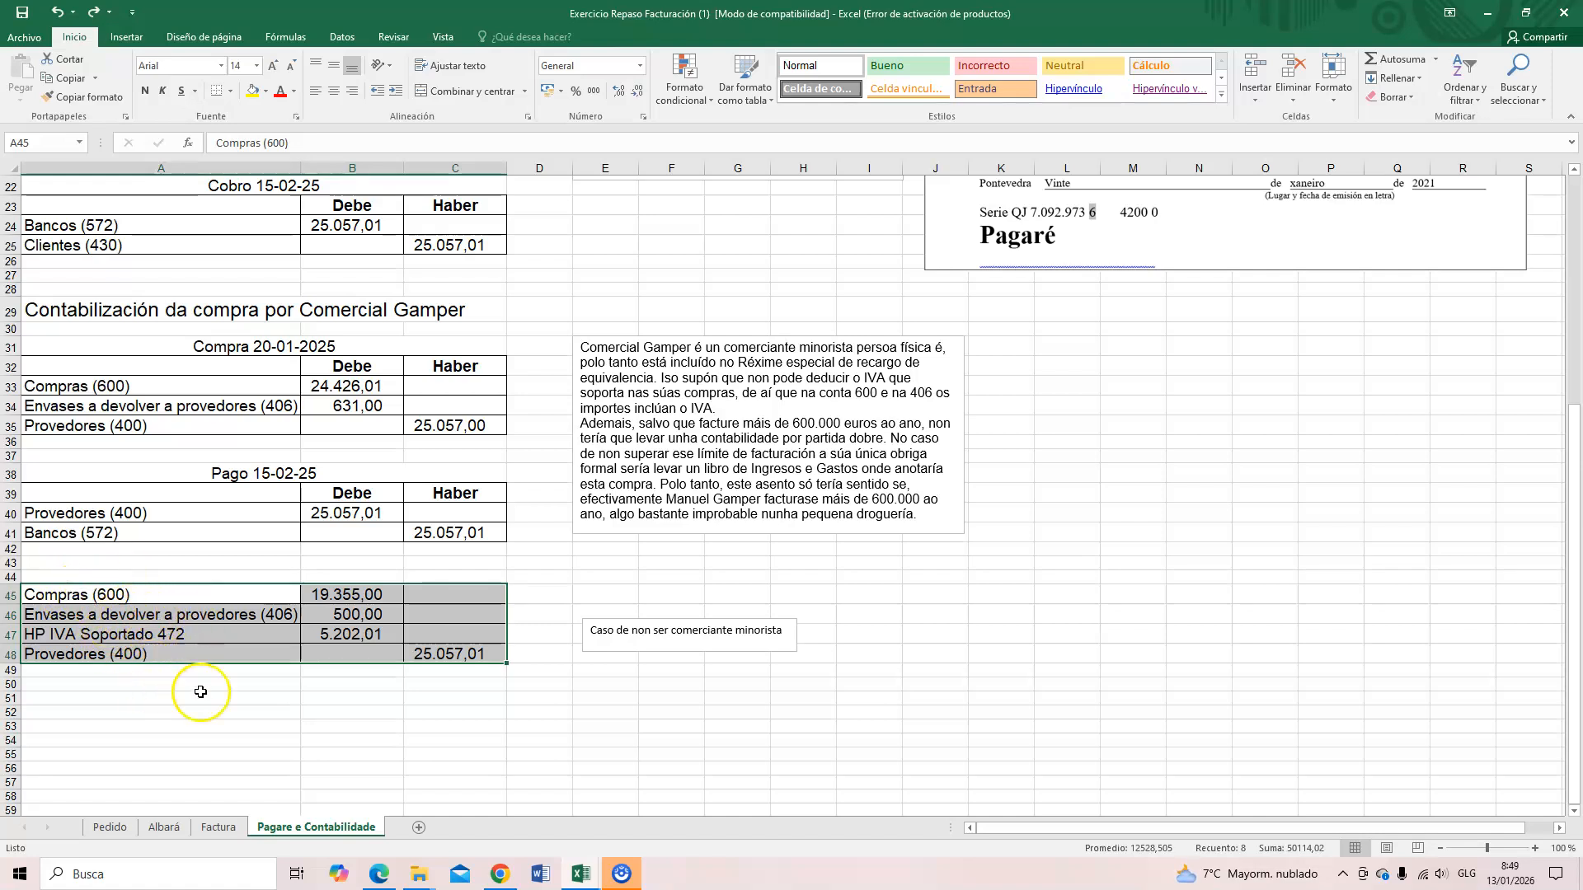
pyautogui.click(70, 594)
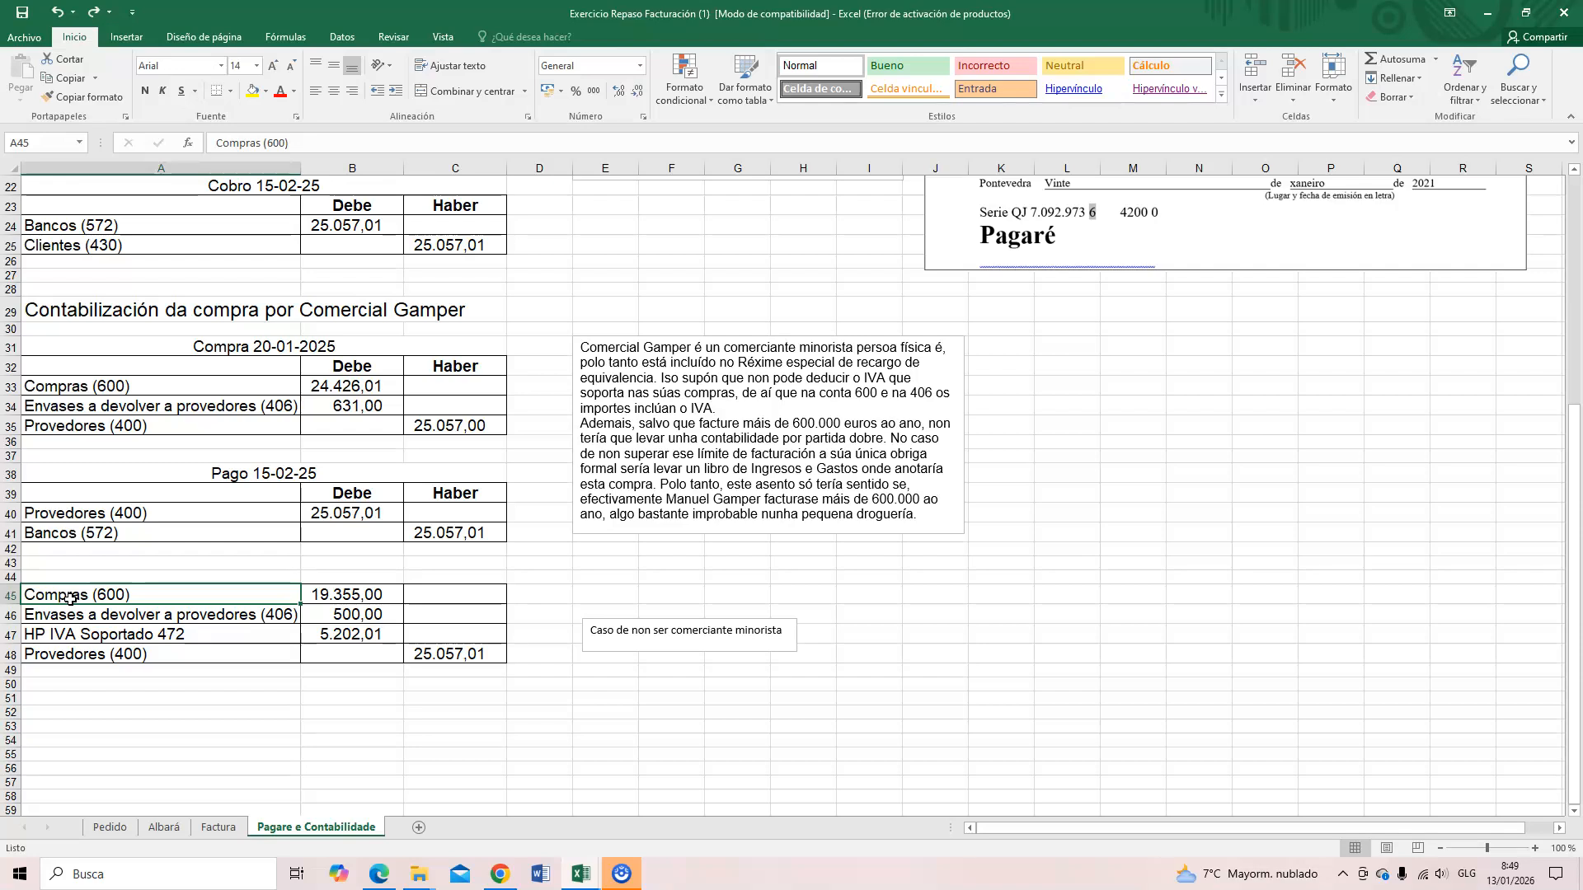
pyautogui.click(350, 593)
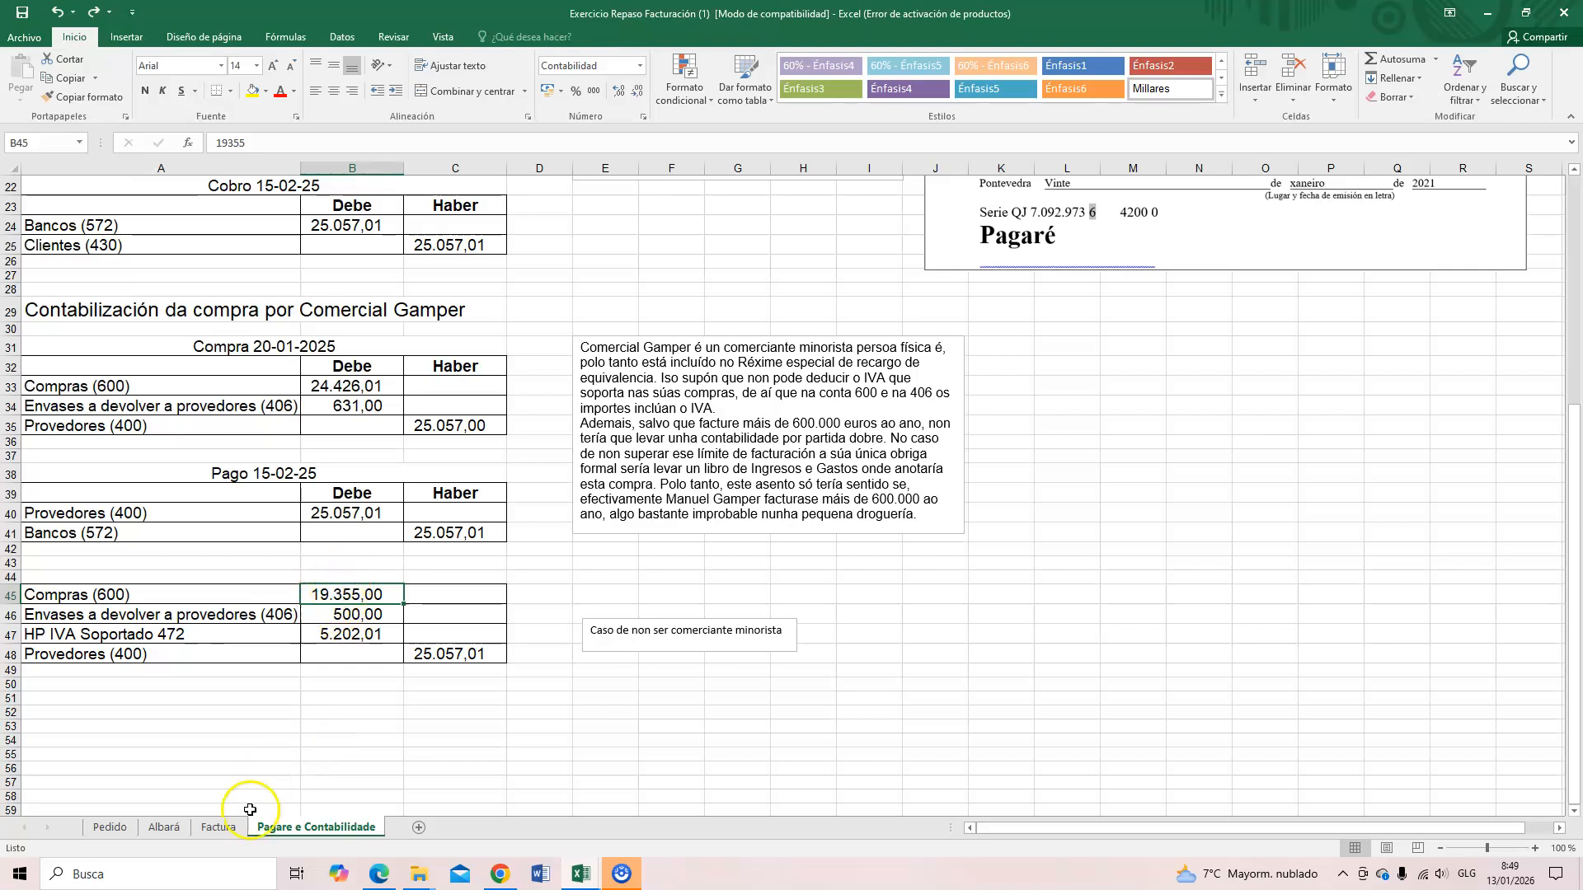
pyautogui.click(218, 827)
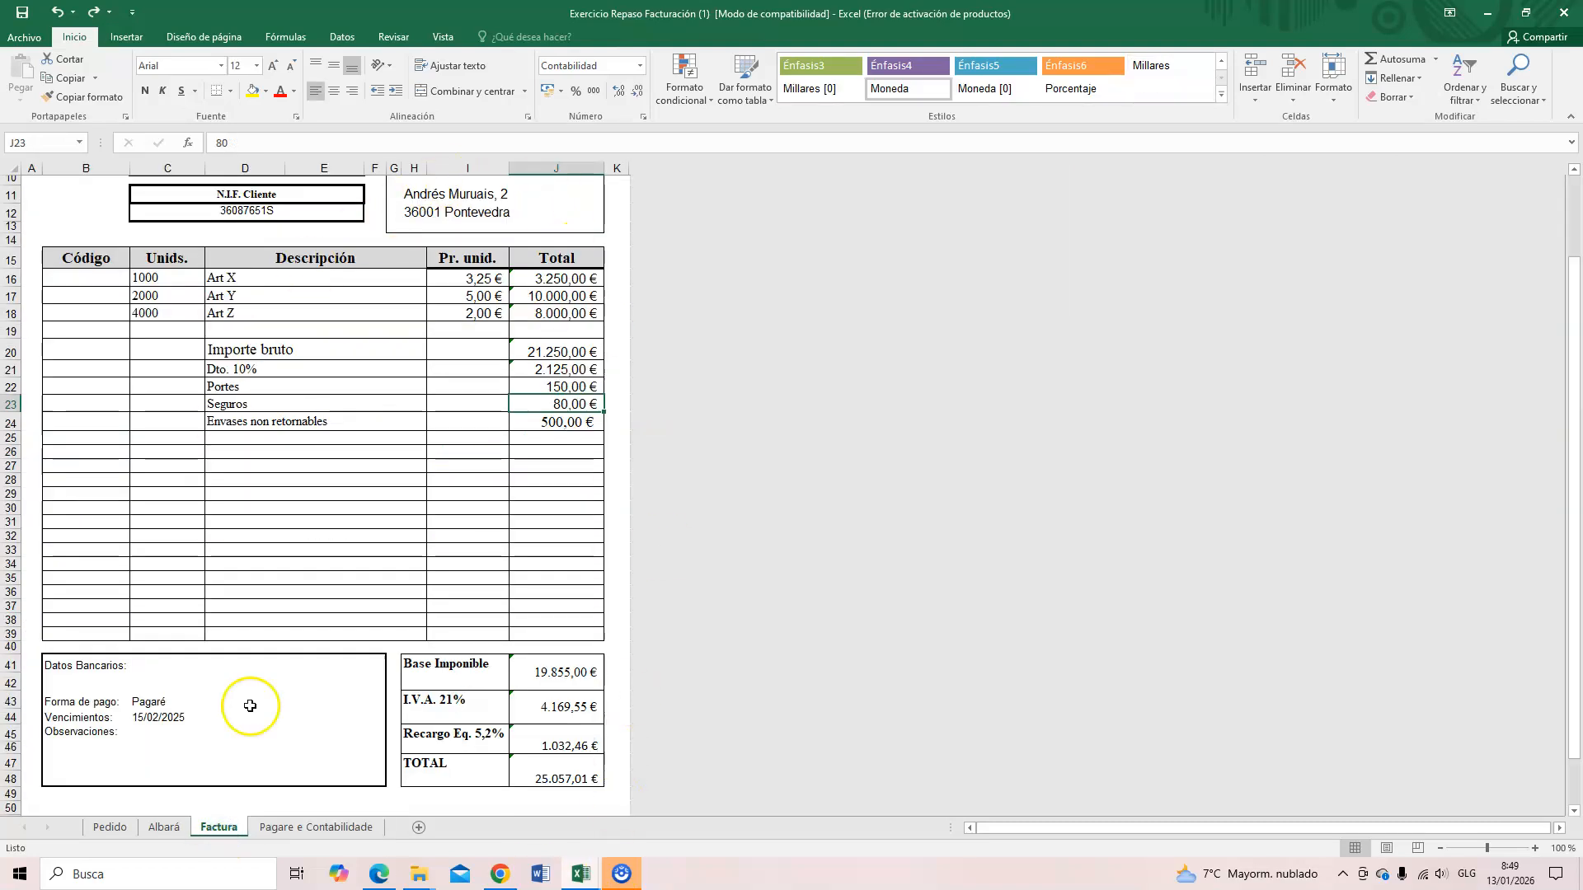
pyautogui.click(547, 426)
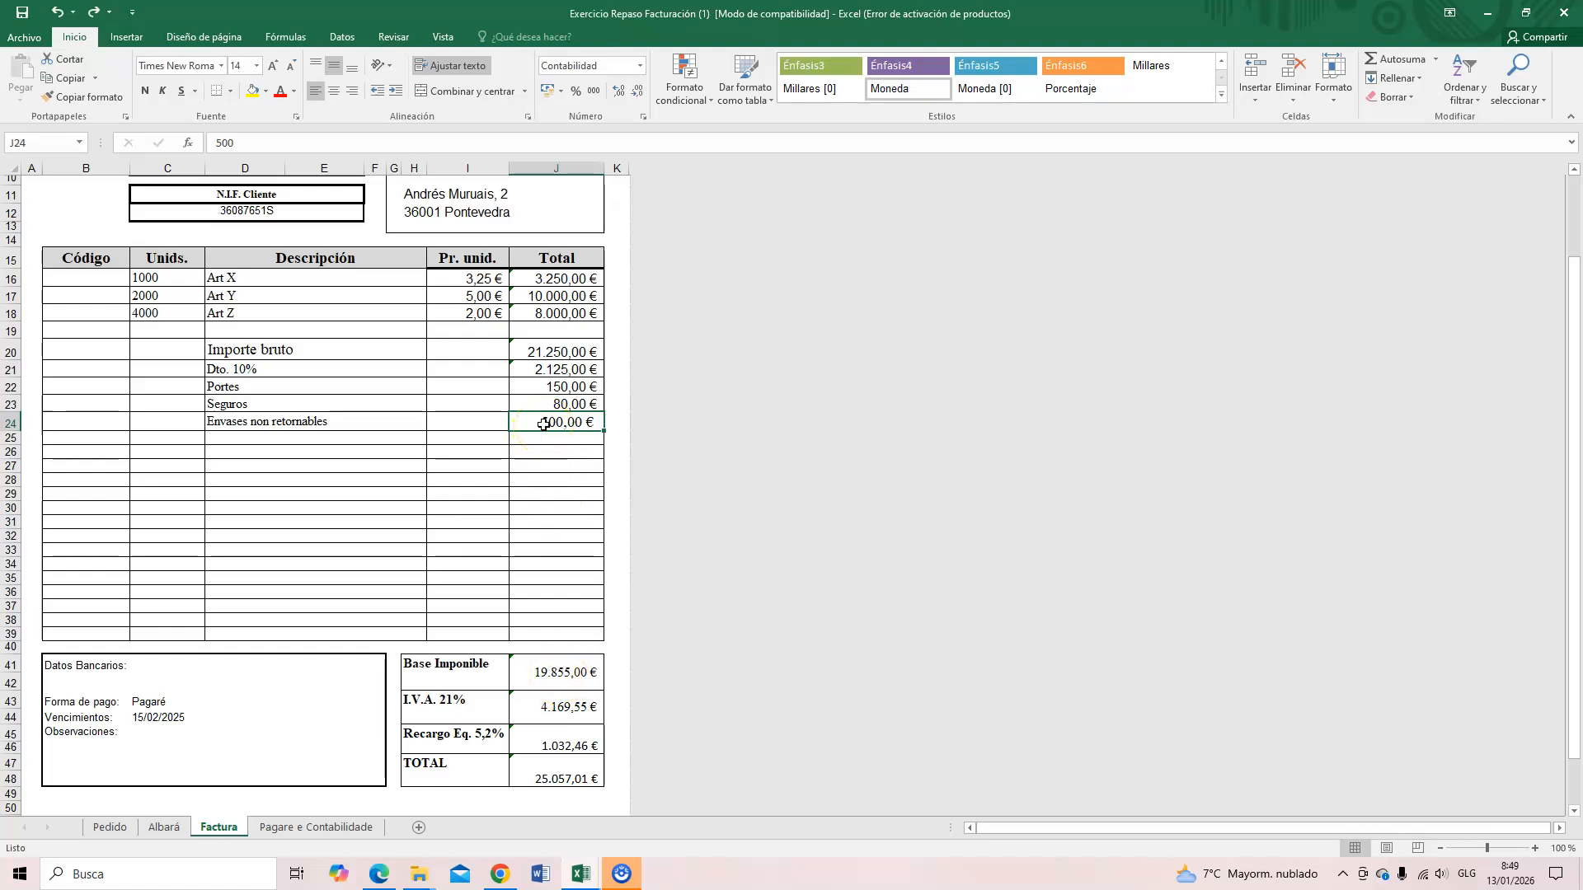
pyautogui.click(306, 831)
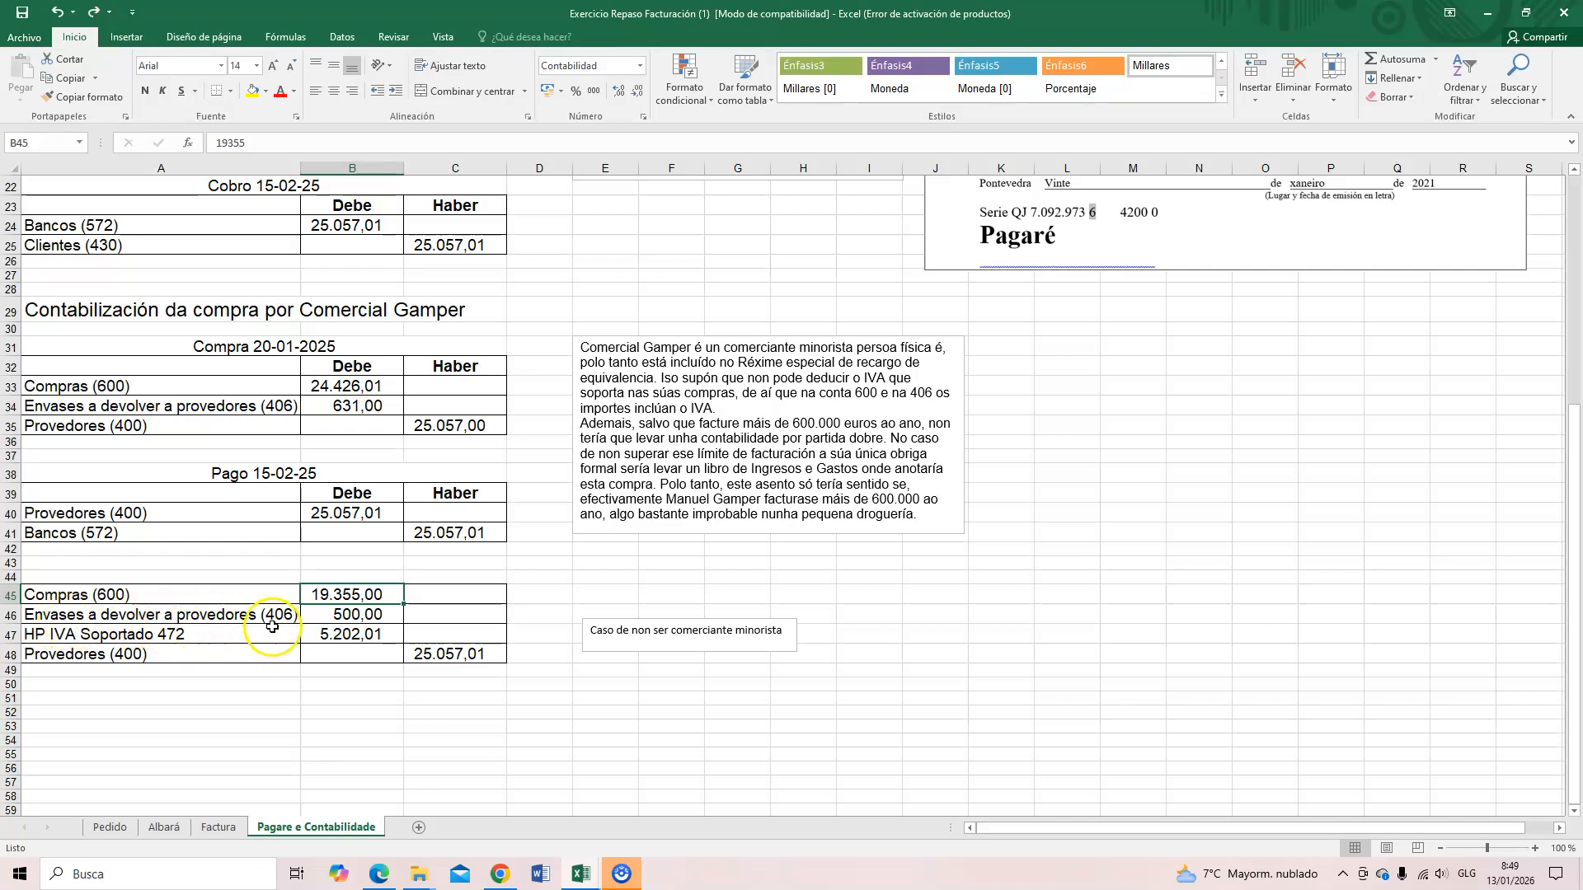
# Step: Check the Compras, Envases and HP IVA Soportado amounts of the non-retailer entry and the formulas behind its tax and Provedores figures
pyautogui.click(354, 593)
pyautogui.click(351, 614)
pyautogui.click(352, 593)
pyautogui.click(350, 615)
pyautogui.click(359, 597)
pyautogui.click(355, 614)
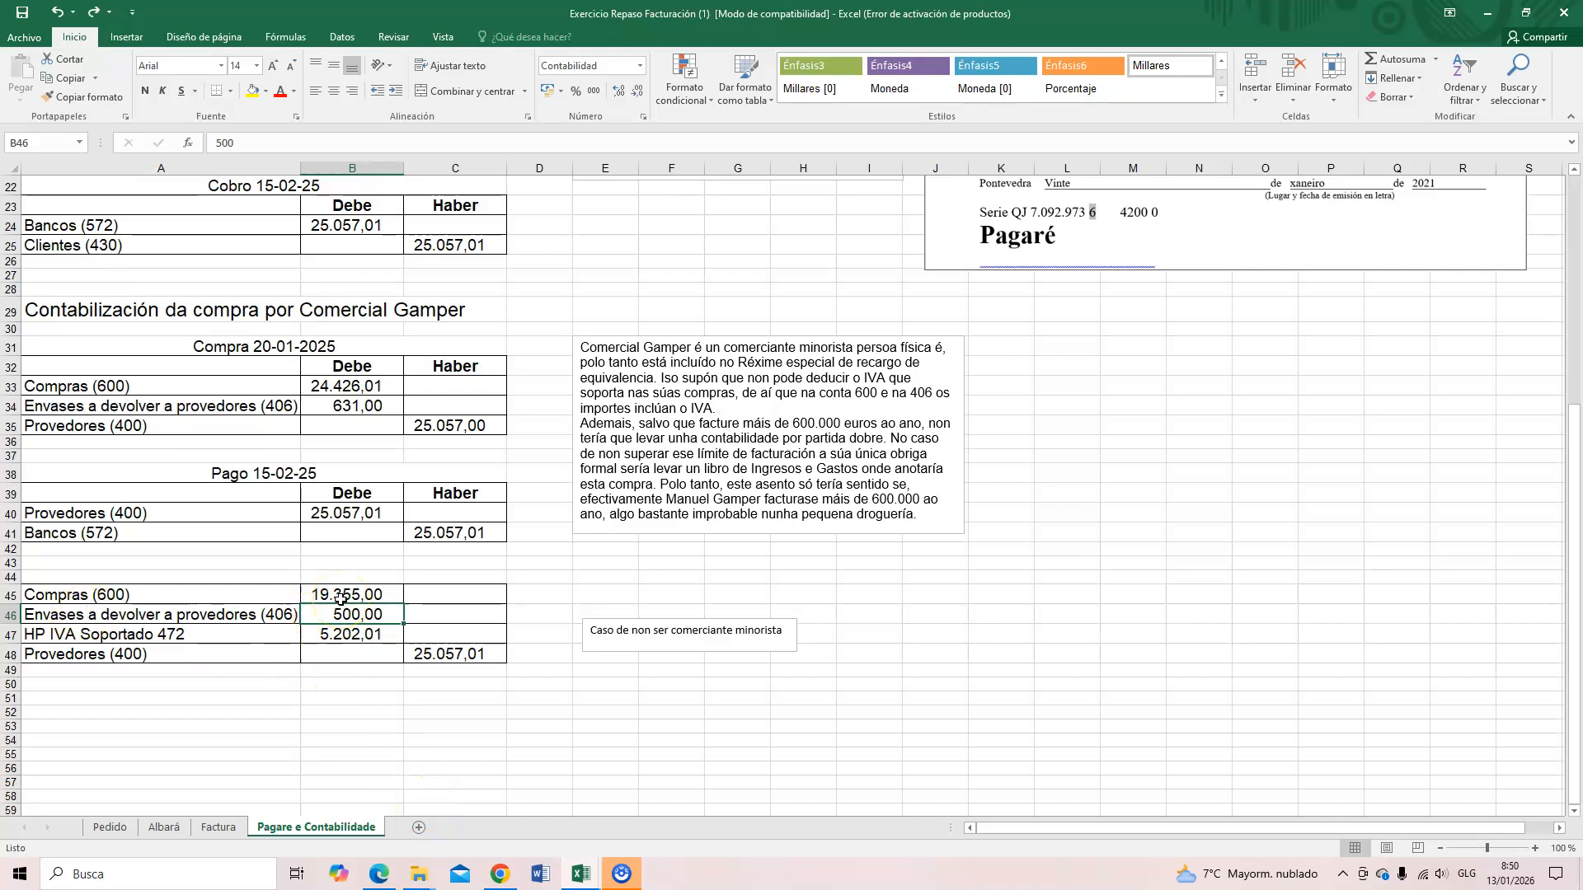
pyautogui.click(344, 635)
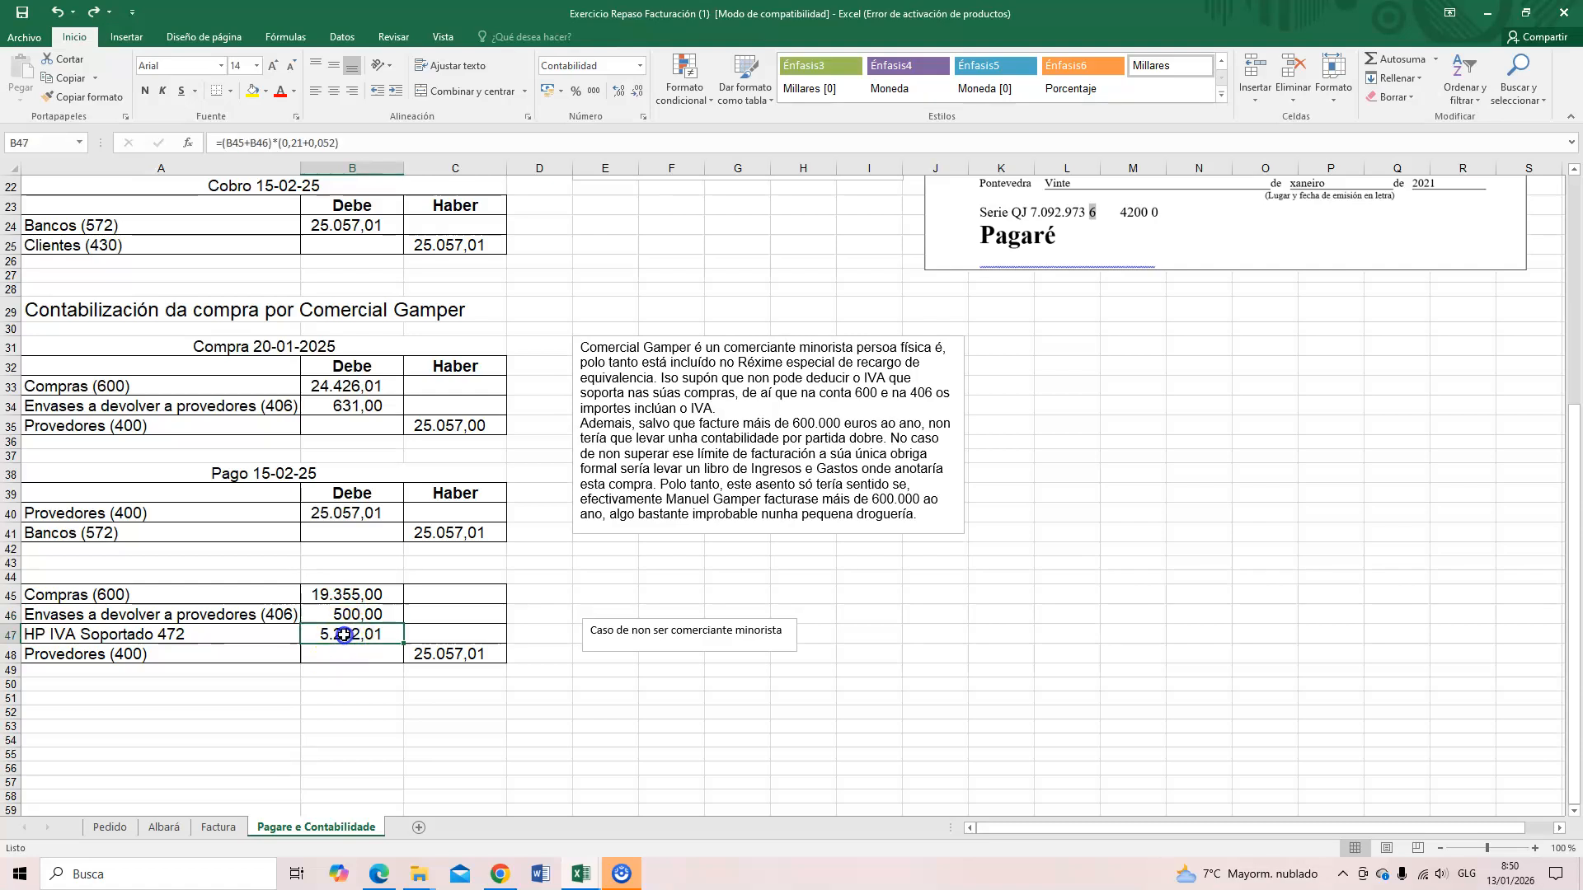
pyautogui.click(343, 635)
pyautogui.click(459, 656)
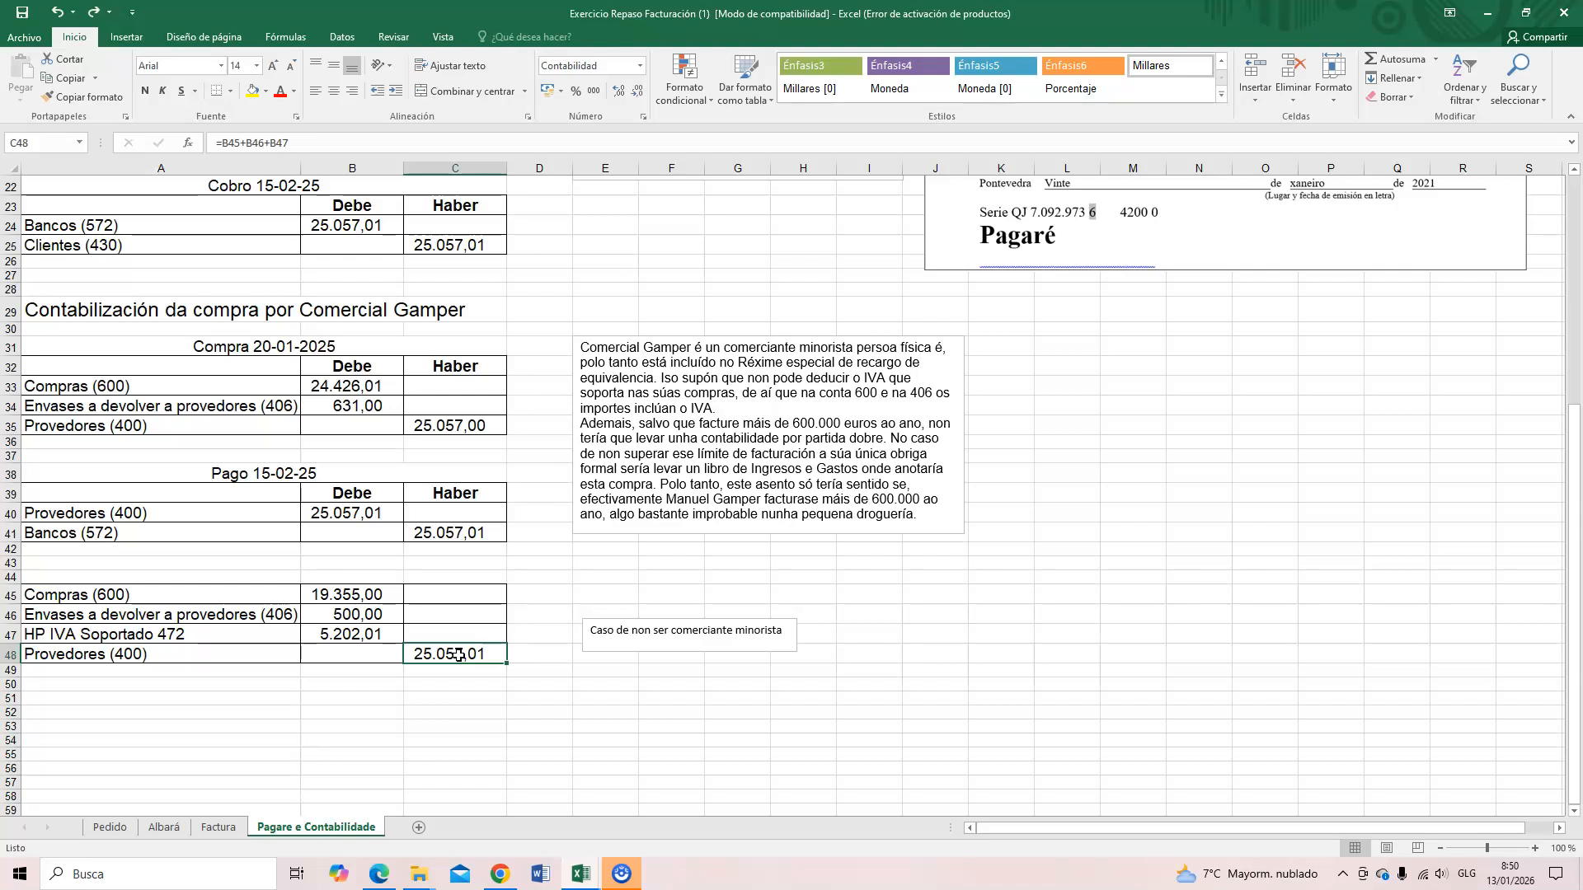
# Step: Check the invoice's Envases non retornables line and clear the Envases a devolver a provedores (406) line from the non-retailer entry
pyautogui.click(219, 829)
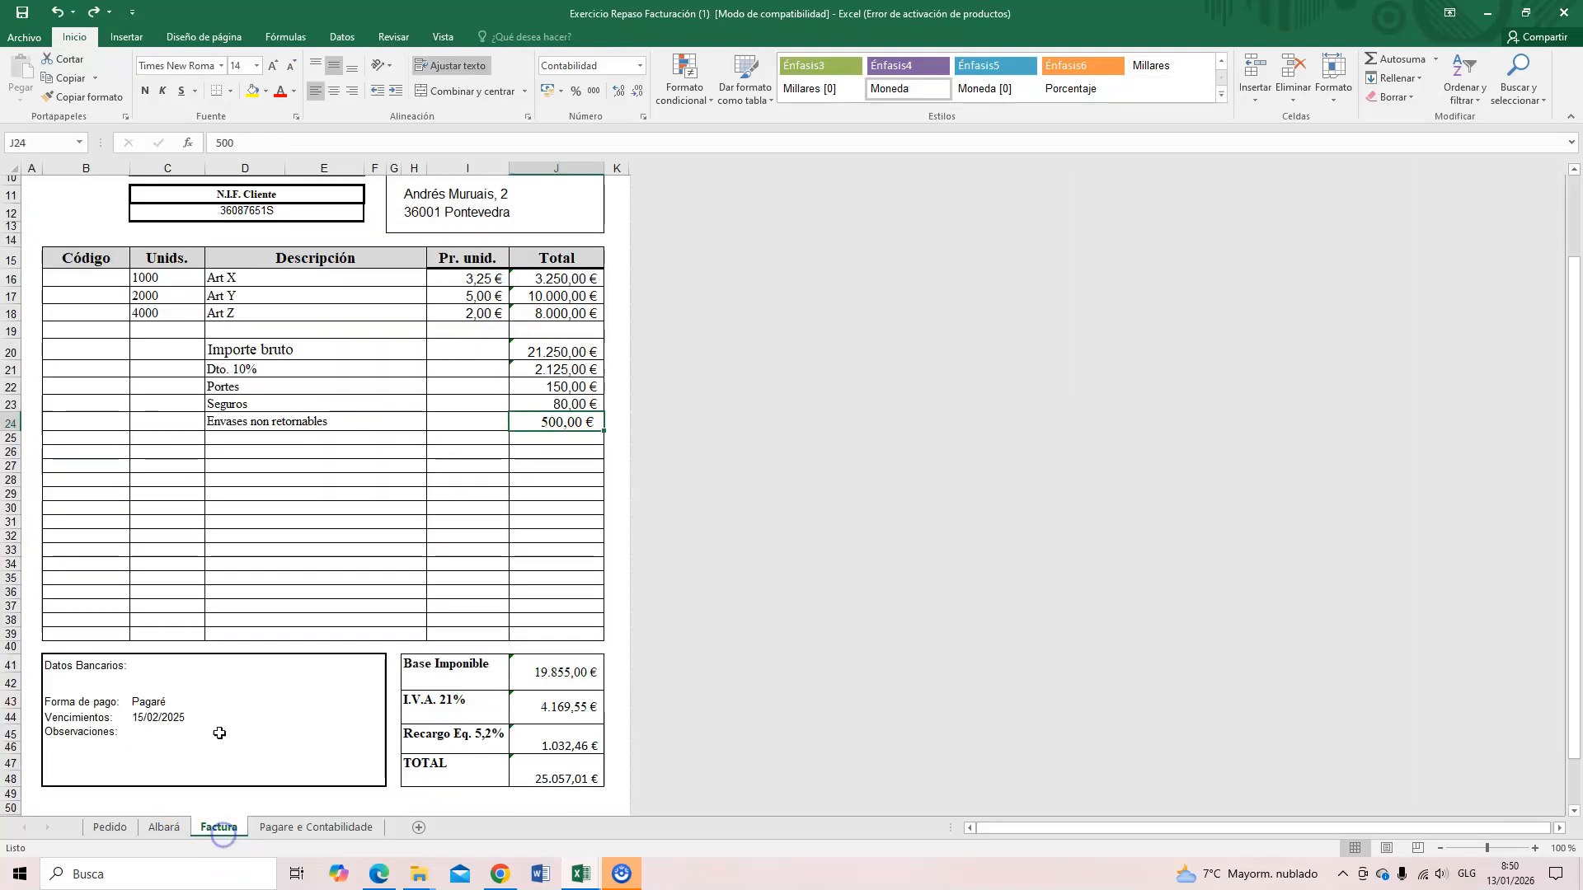
pyautogui.click(247, 422)
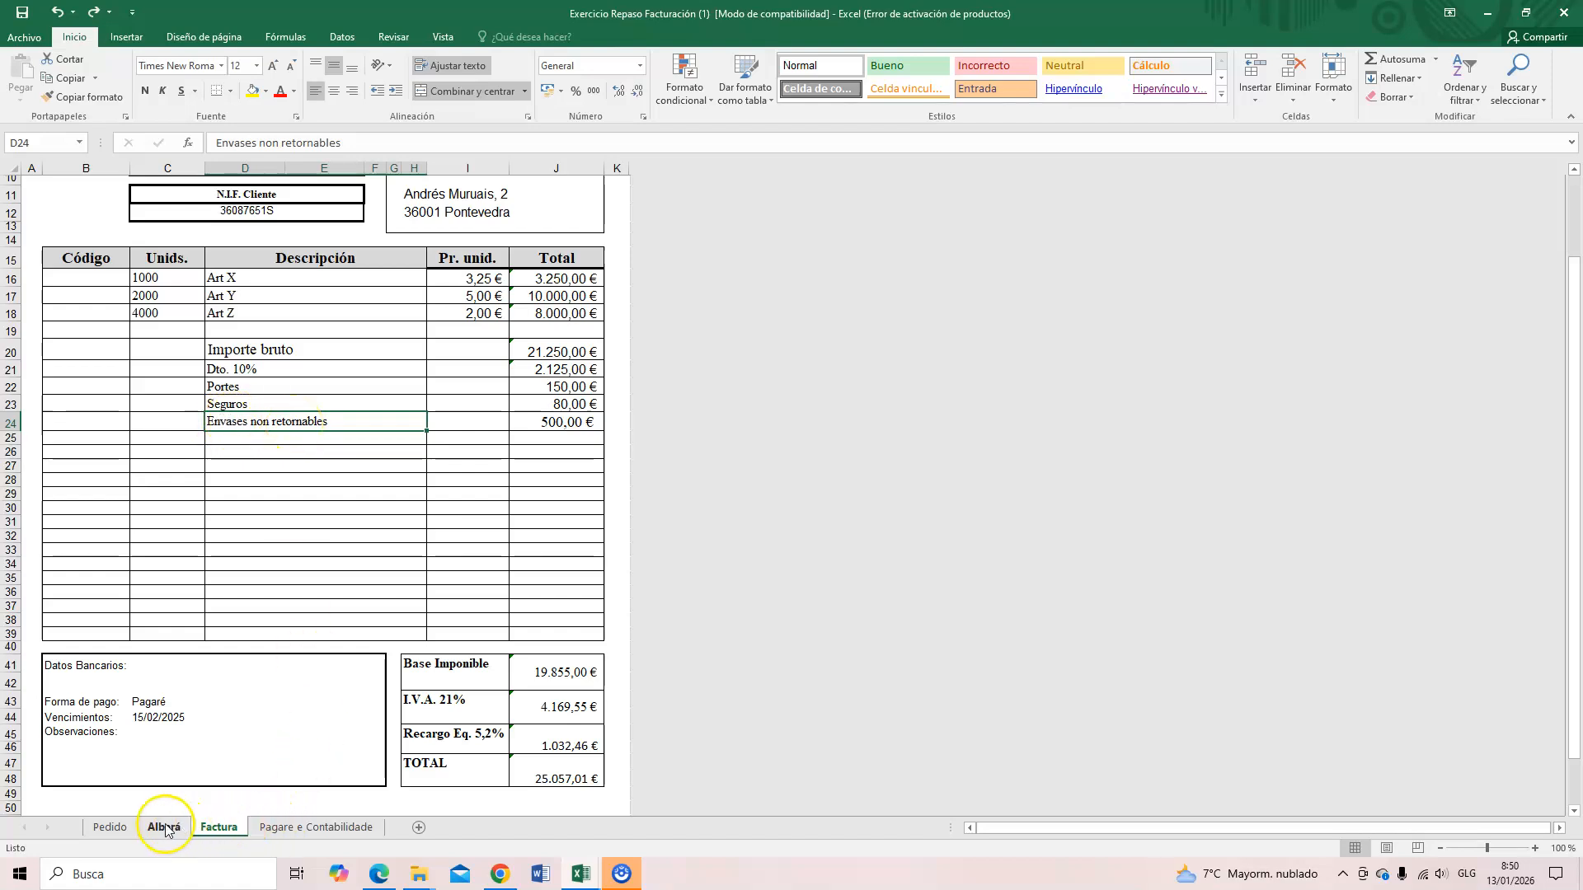
pyautogui.click(301, 829)
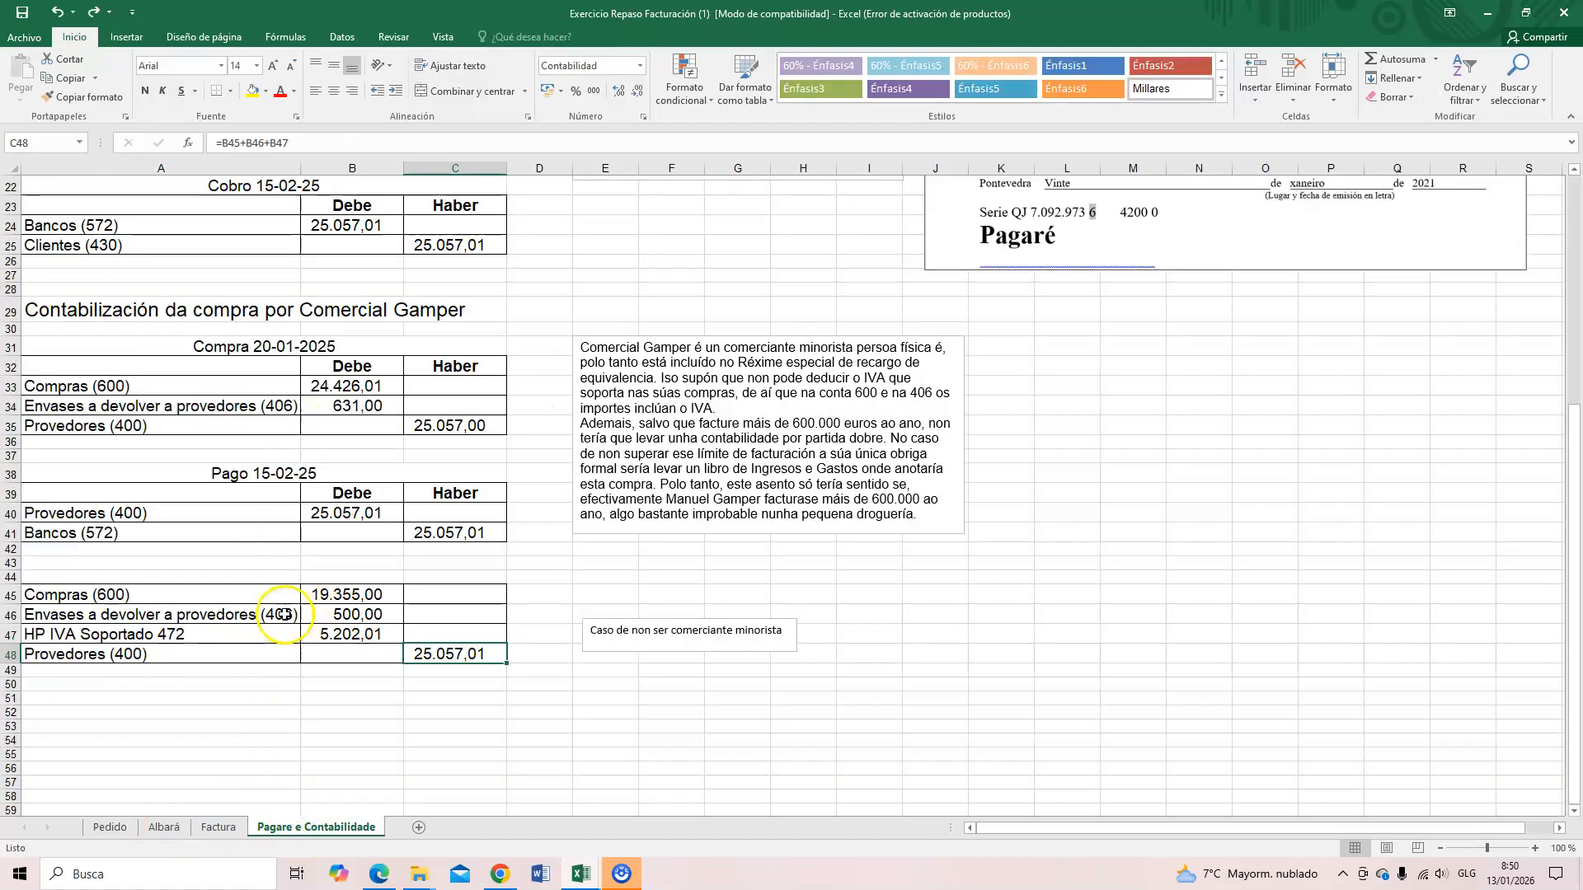
pyautogui.moveTo(35, 620); pyautogui.dragTo(342, 620)
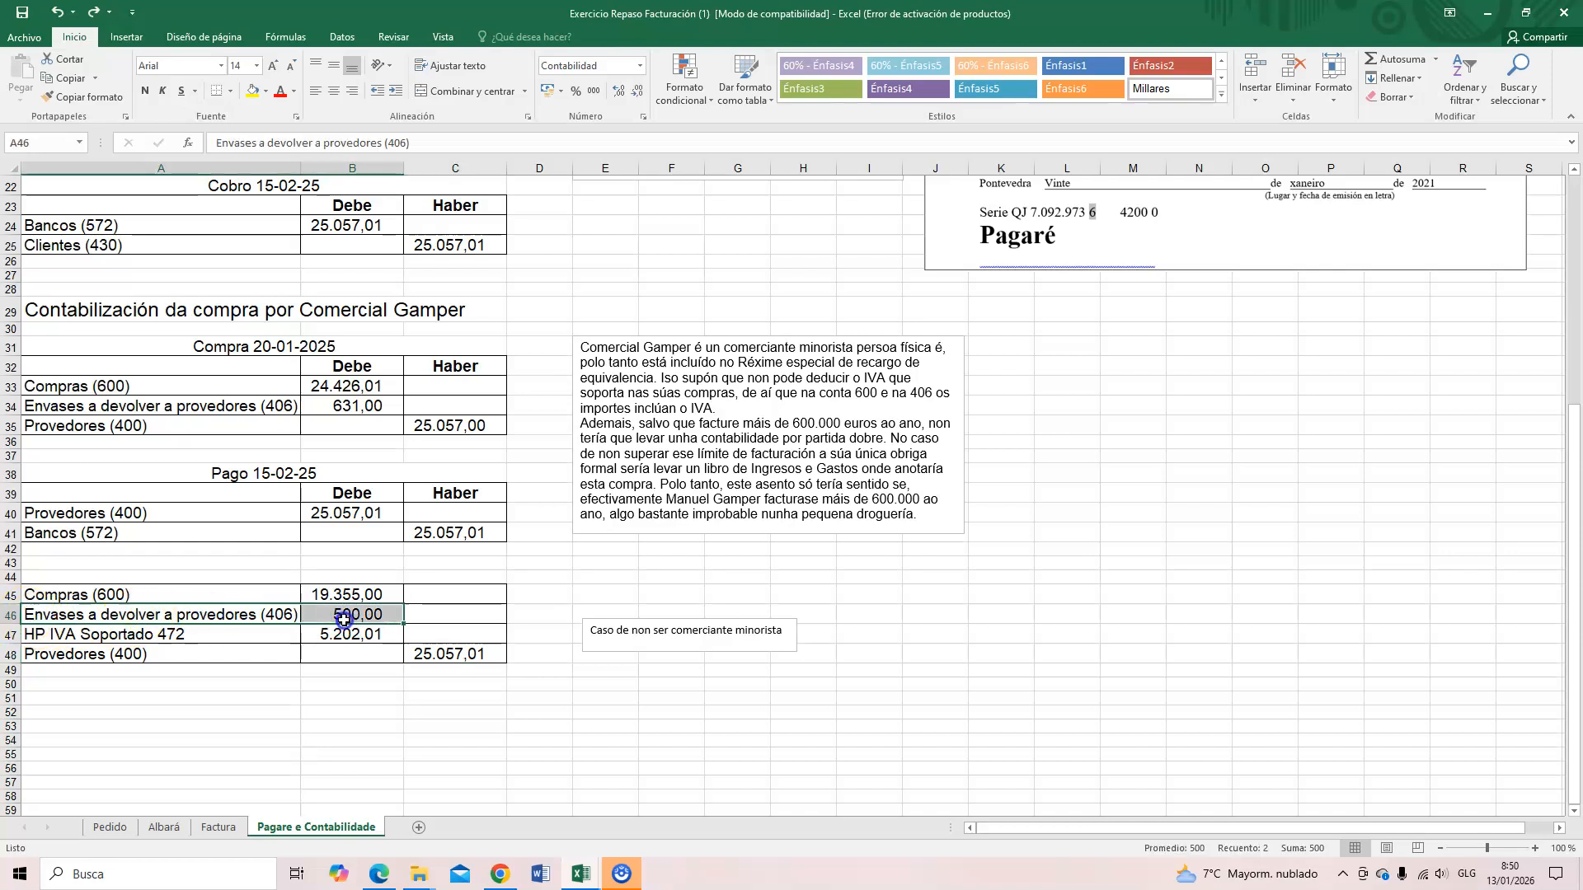
pyautogui.press('Delete')
# Step: Set Compras (600) in the non-retailer entry to 19855 and check the recalculated HP IVA Soportado and Provedores amounts
pyautogui.click(334, 595)
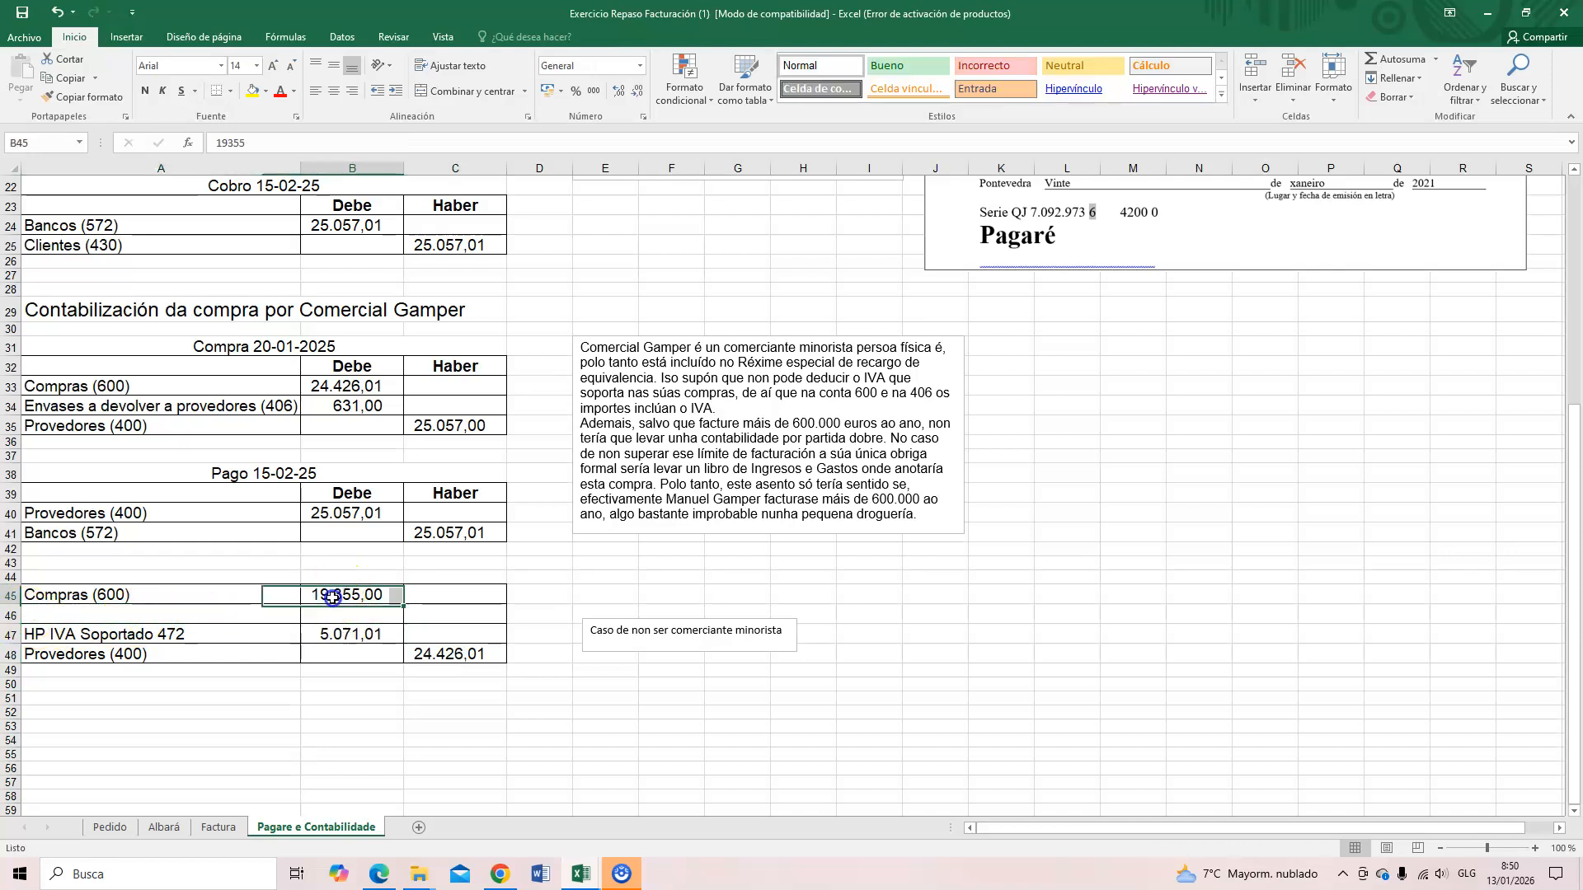
pyautogui.click(233, 143)
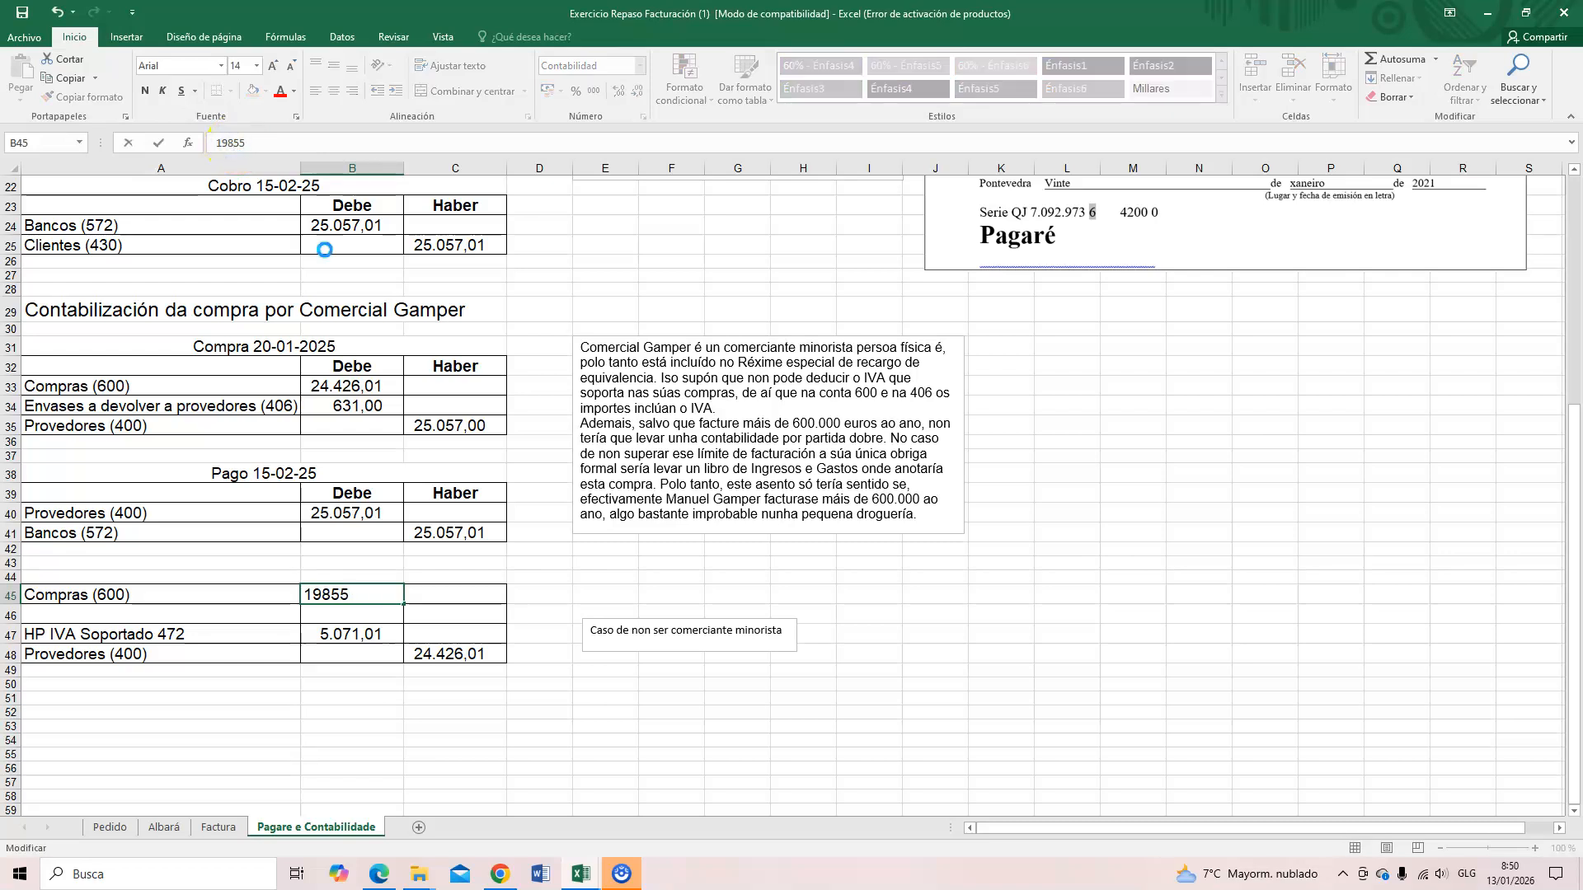
pyautogui.hotkey('ctrl', 'Return')
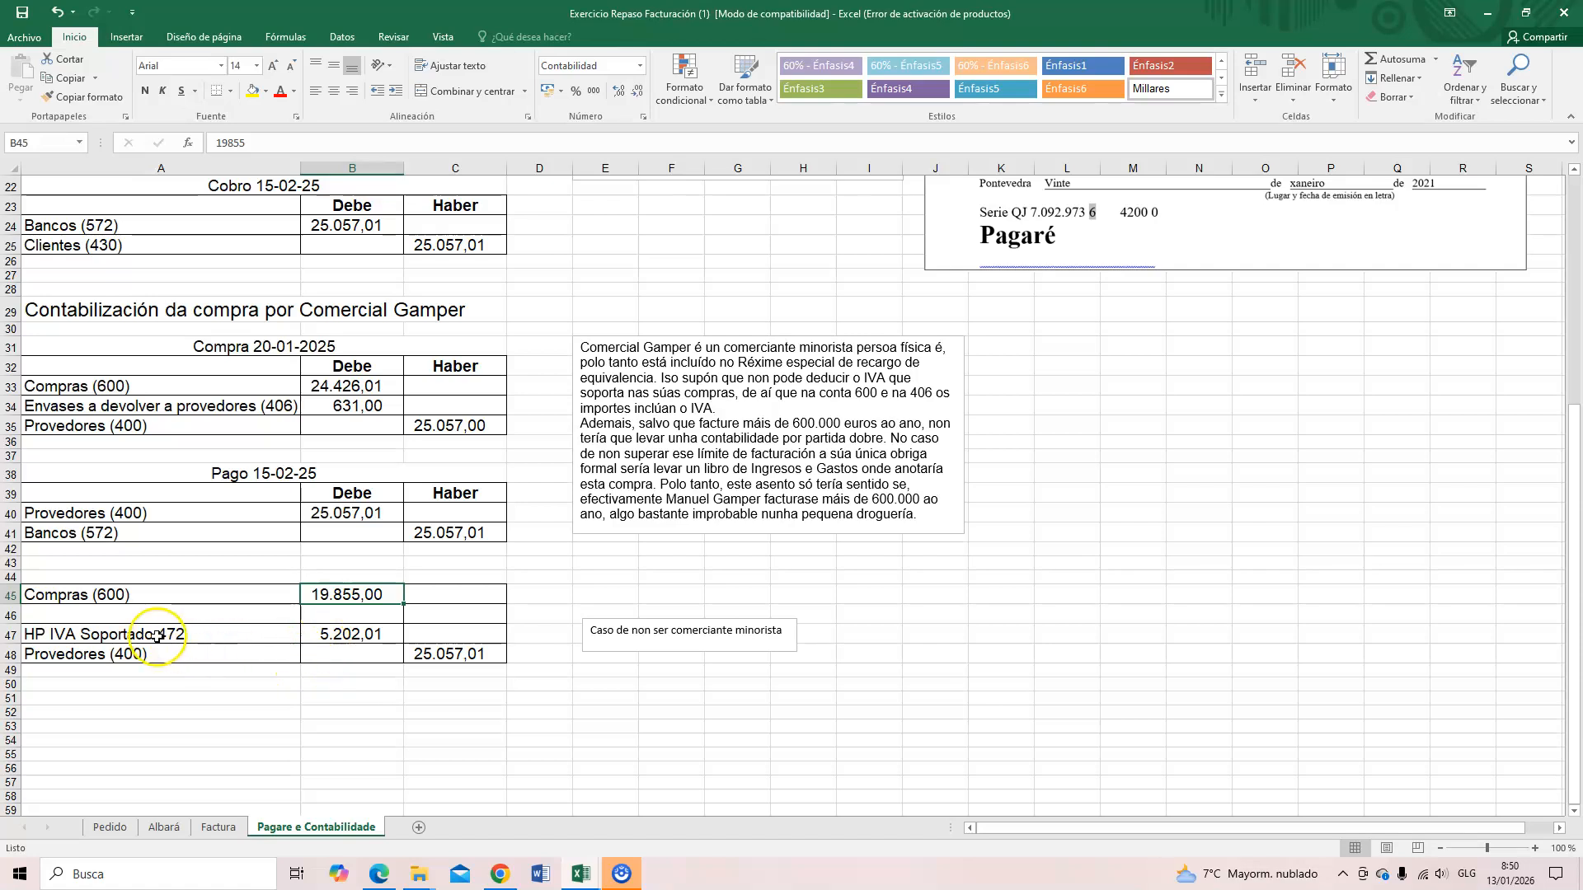
pyautogui.click(336, 634)
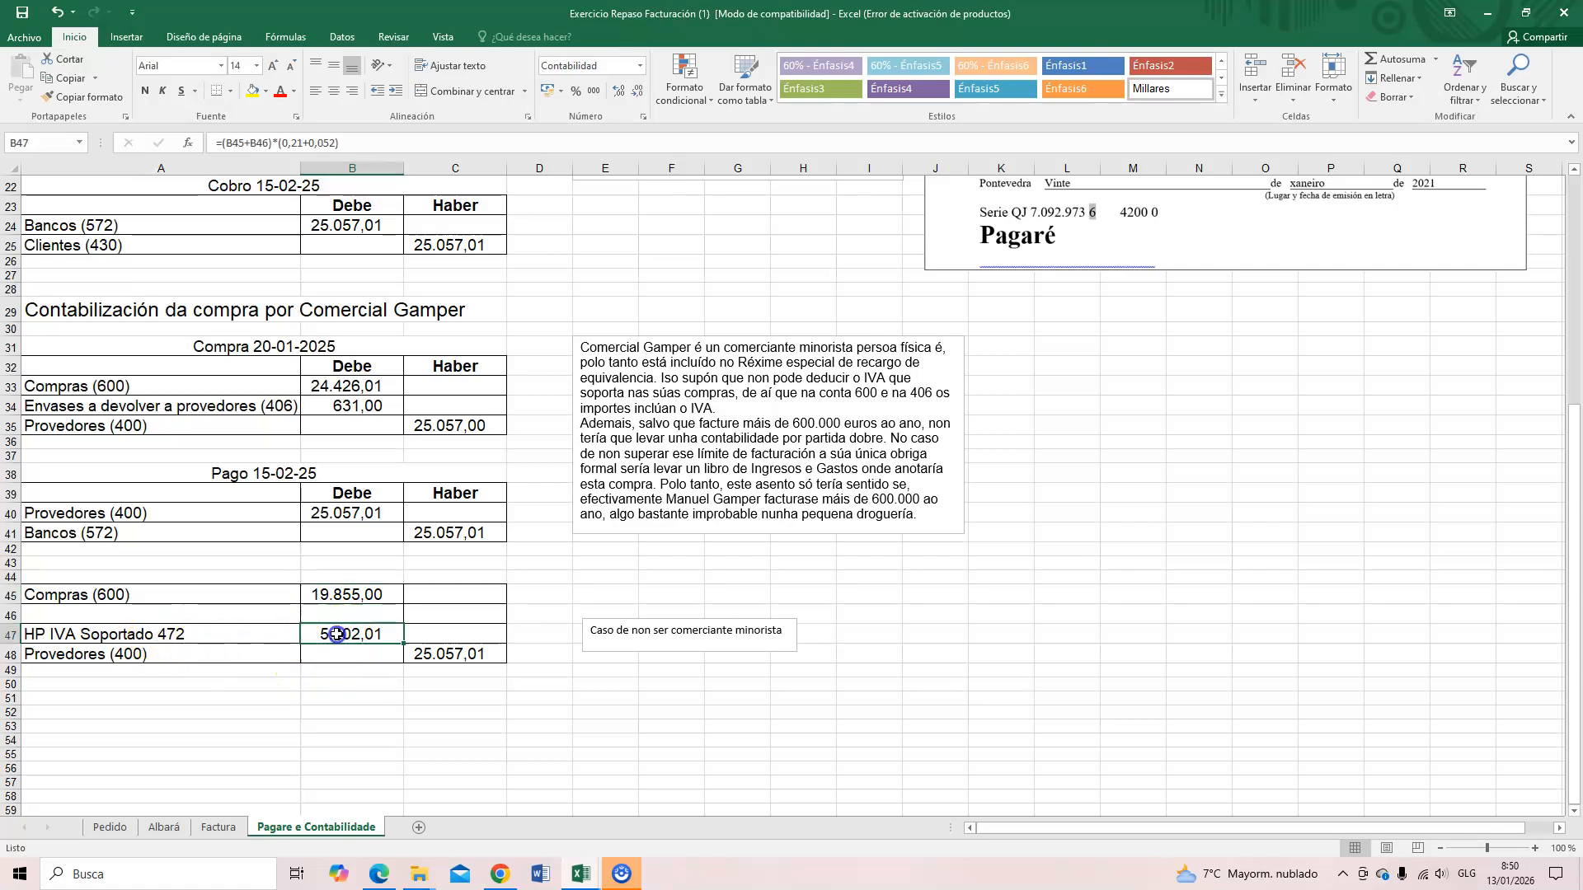
pyautogui.click(448, 654)
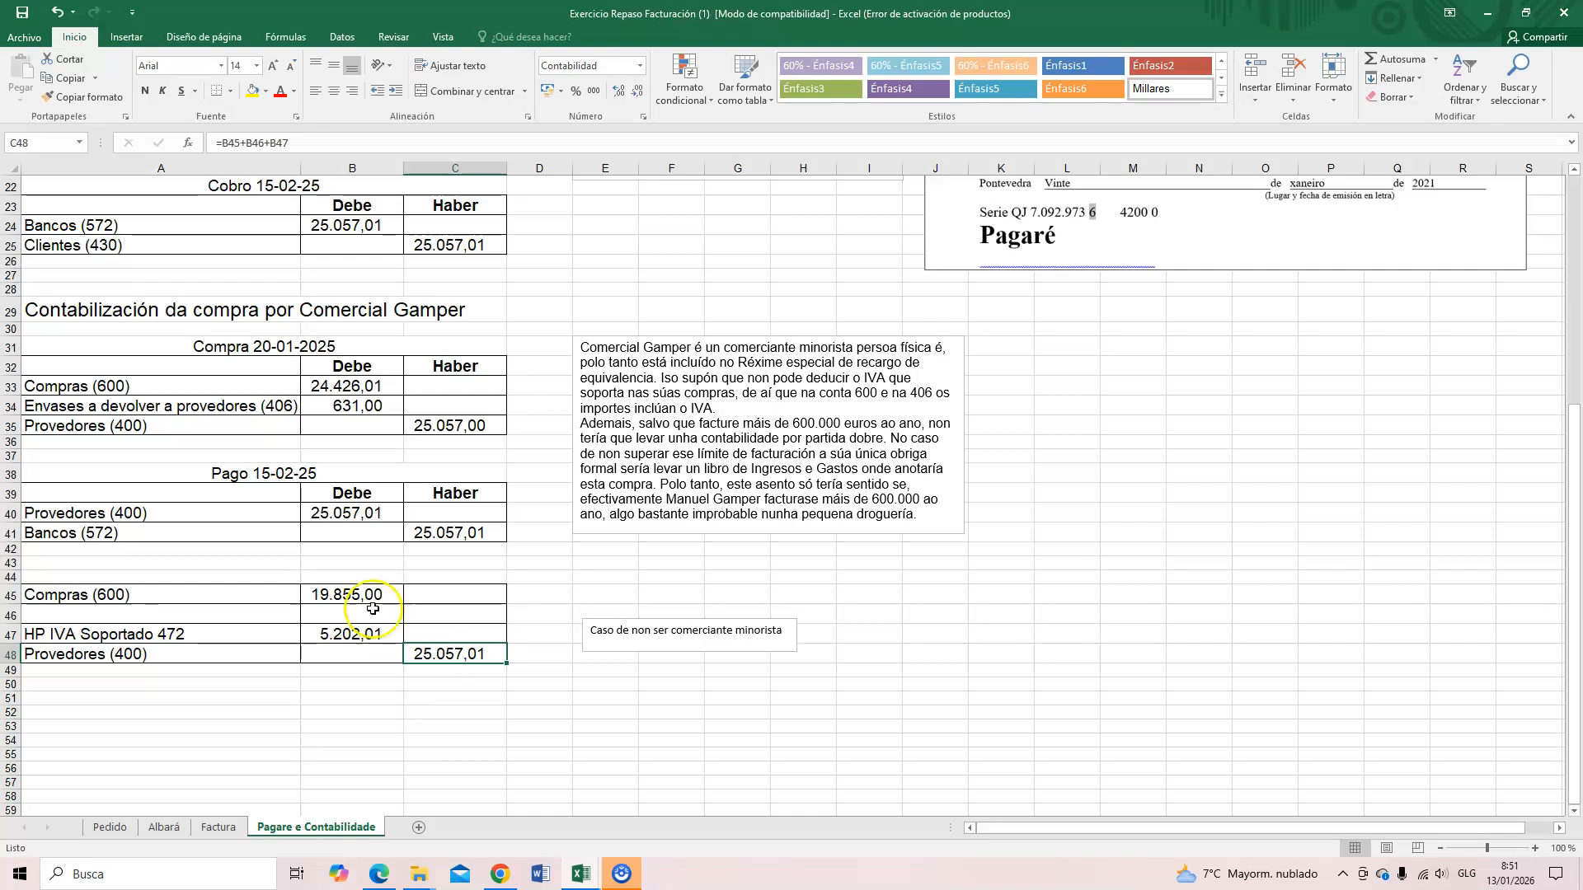
# Step: Compare how the invoice's Portes and Seguros are recorded in the non-retailer Compras and in the alternative sale's Ingresos por outros servizos (759) line
pyautogui.click(345, 610)
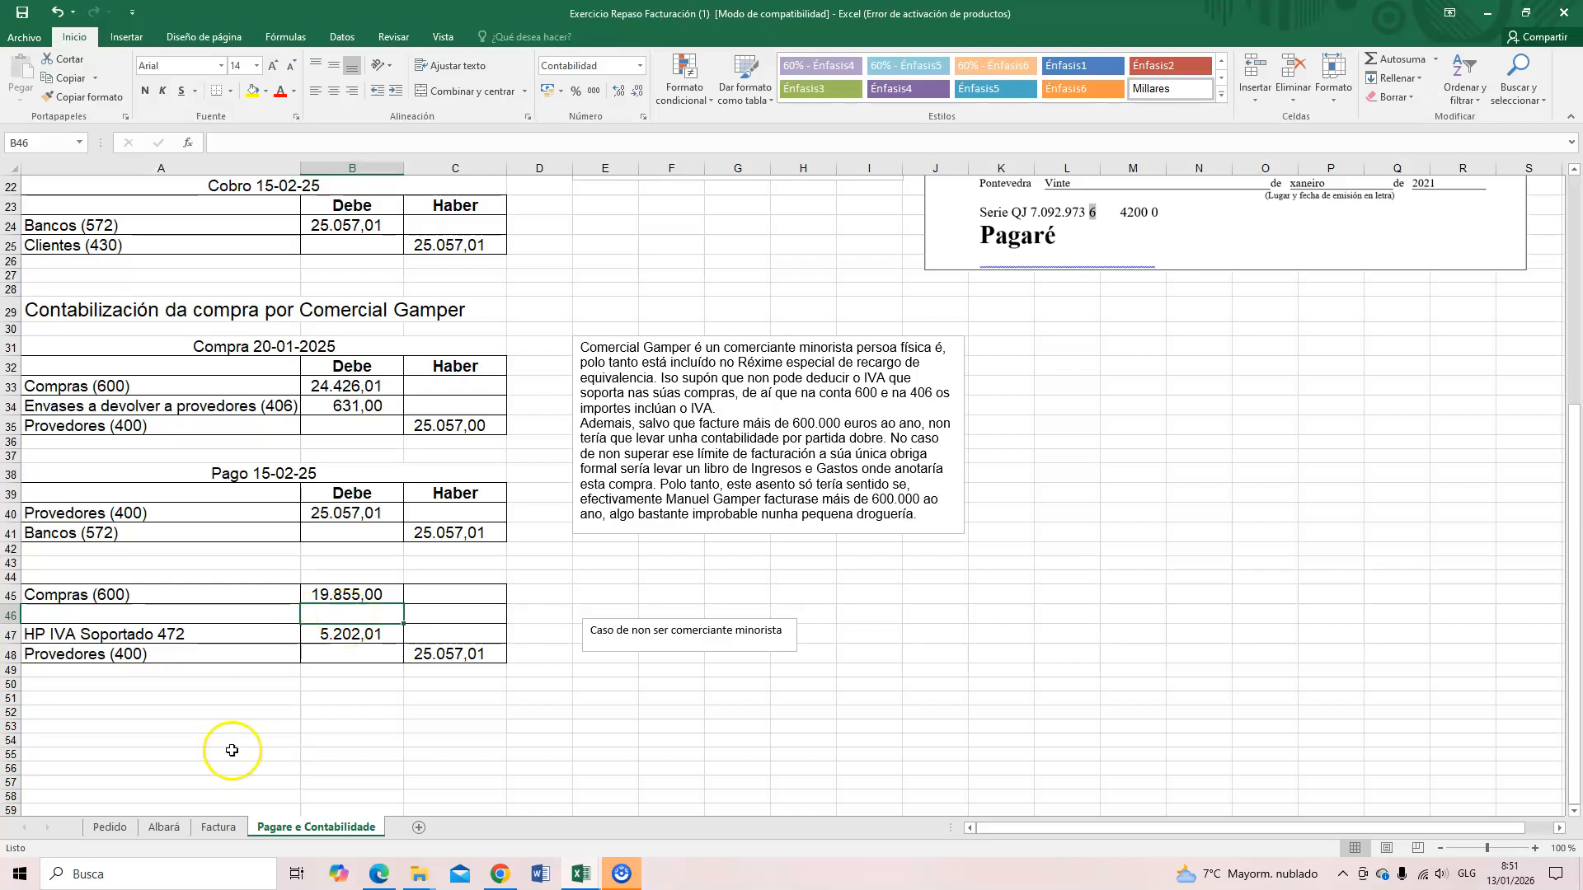
pyautogui.click(219, 827)
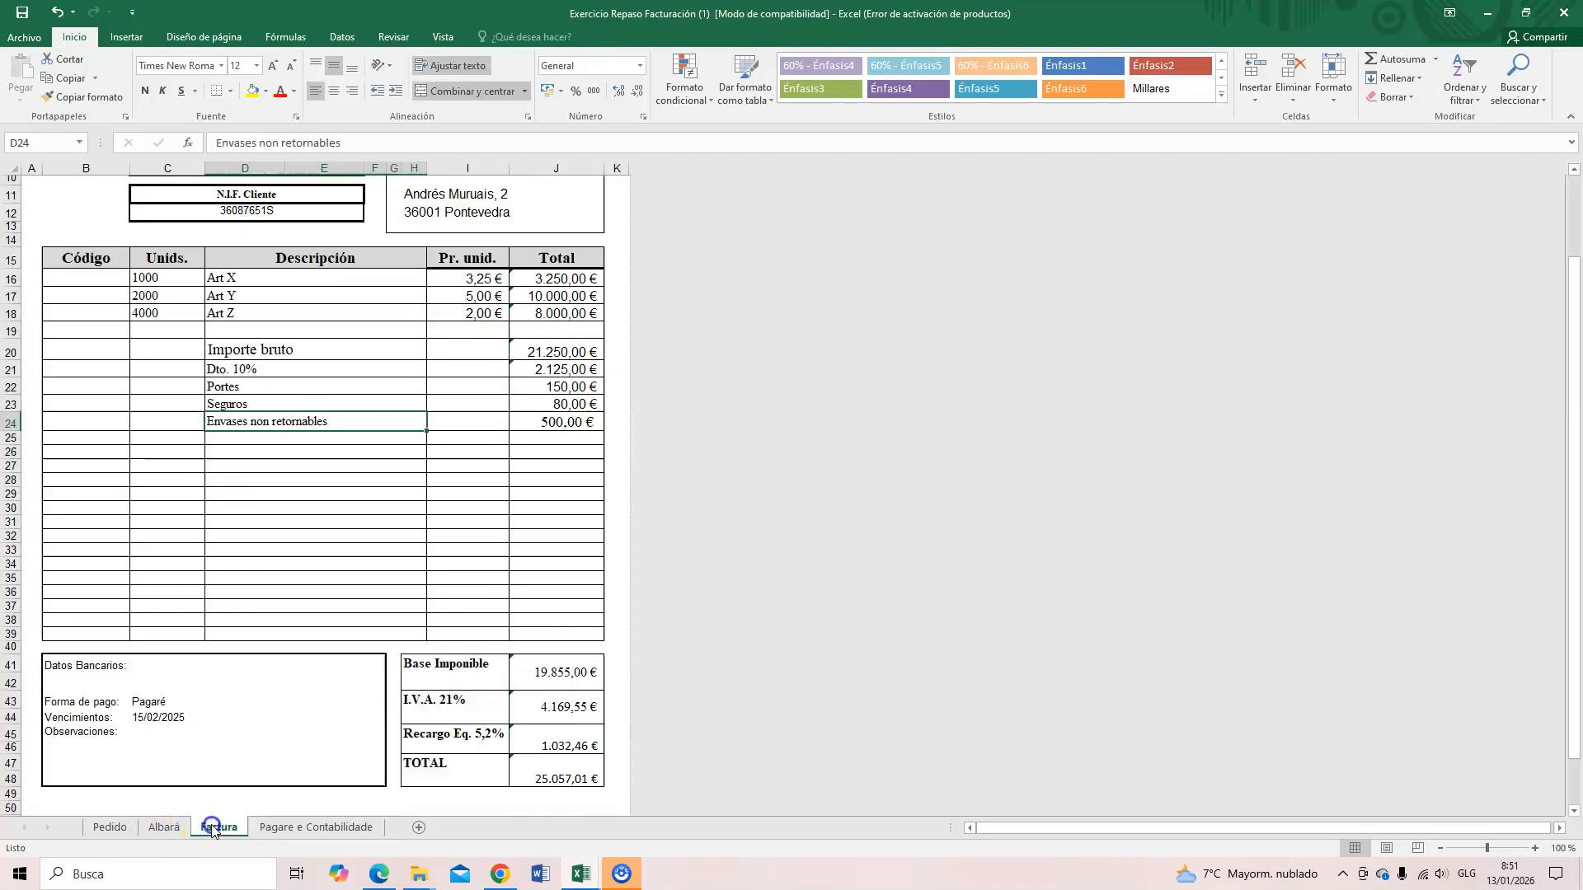
pyautogui.click(235, 386)
pyautogui.click(239, 404)
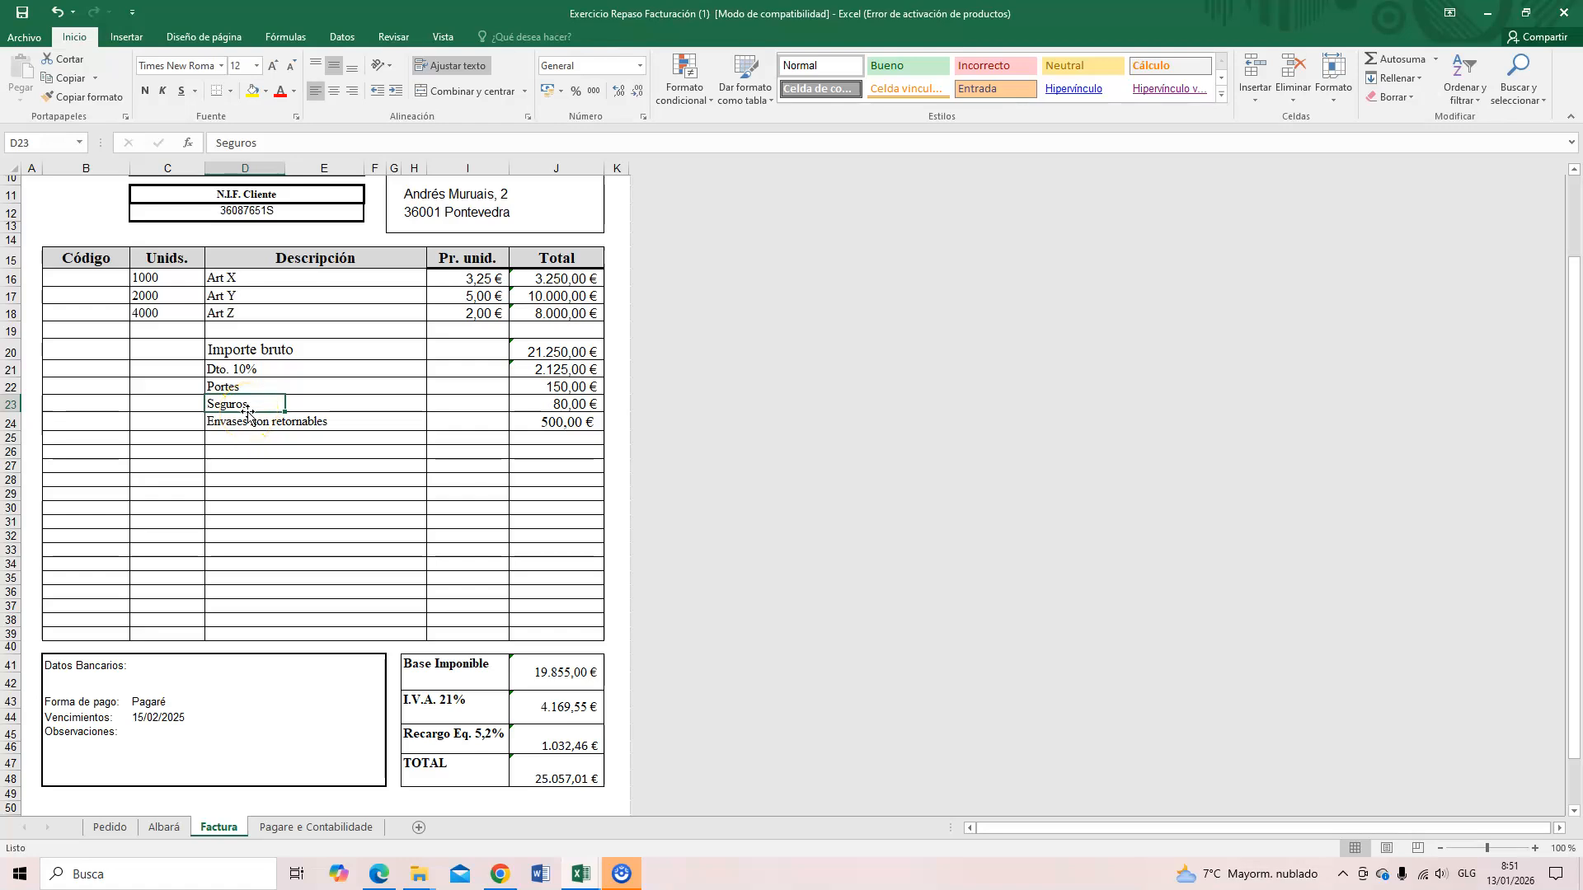
pyautogui.click(312, 826)
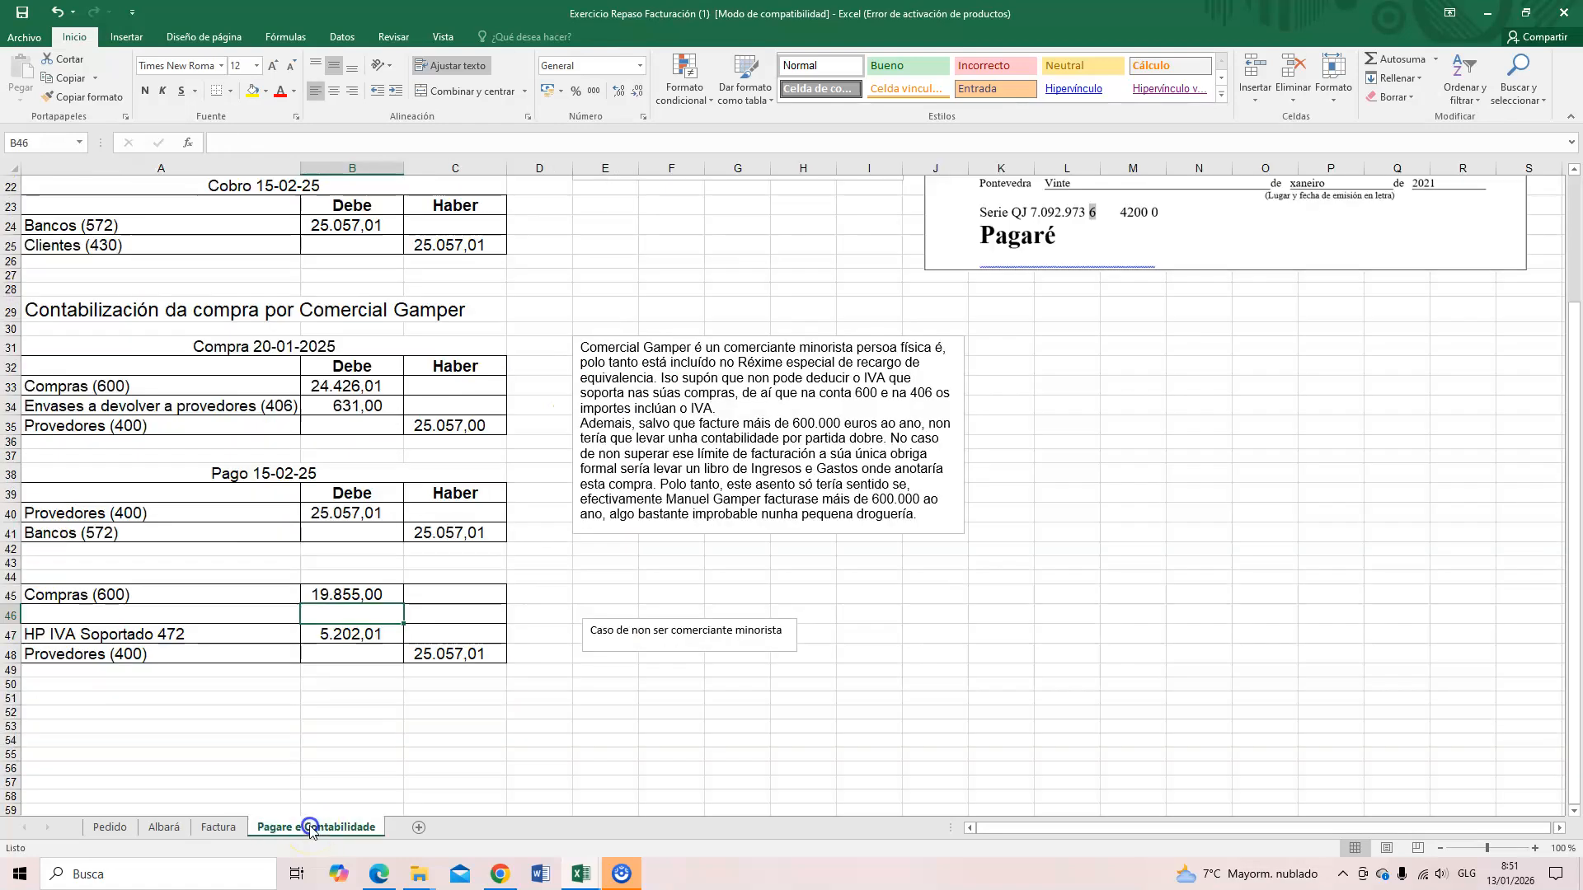
pyautogui.click(55, 592)
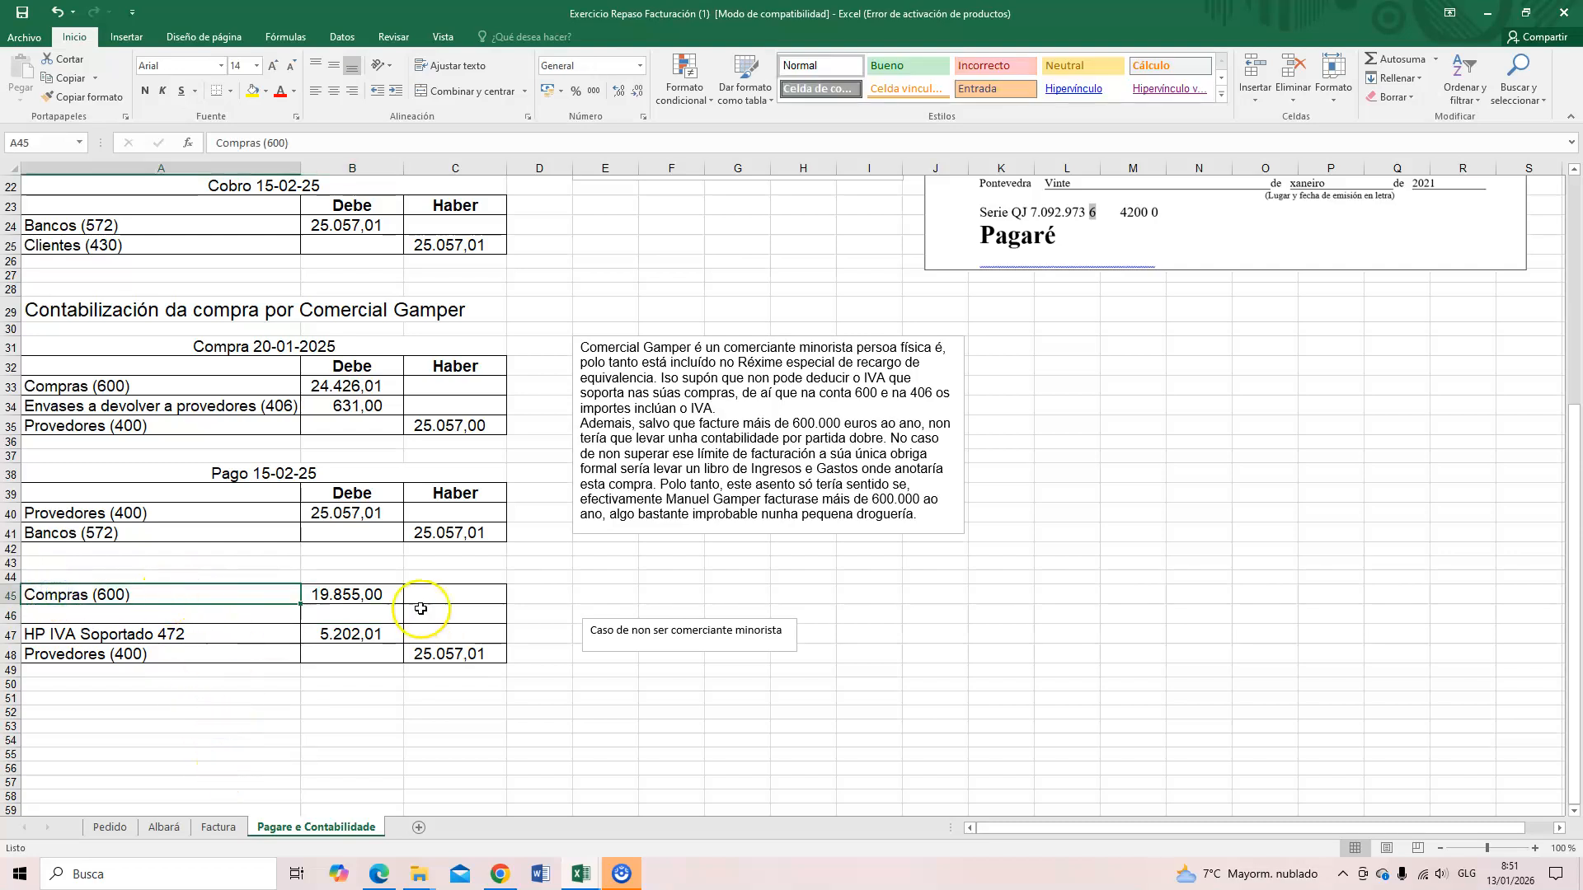
pyautogui.scroll(7, 417, 601)
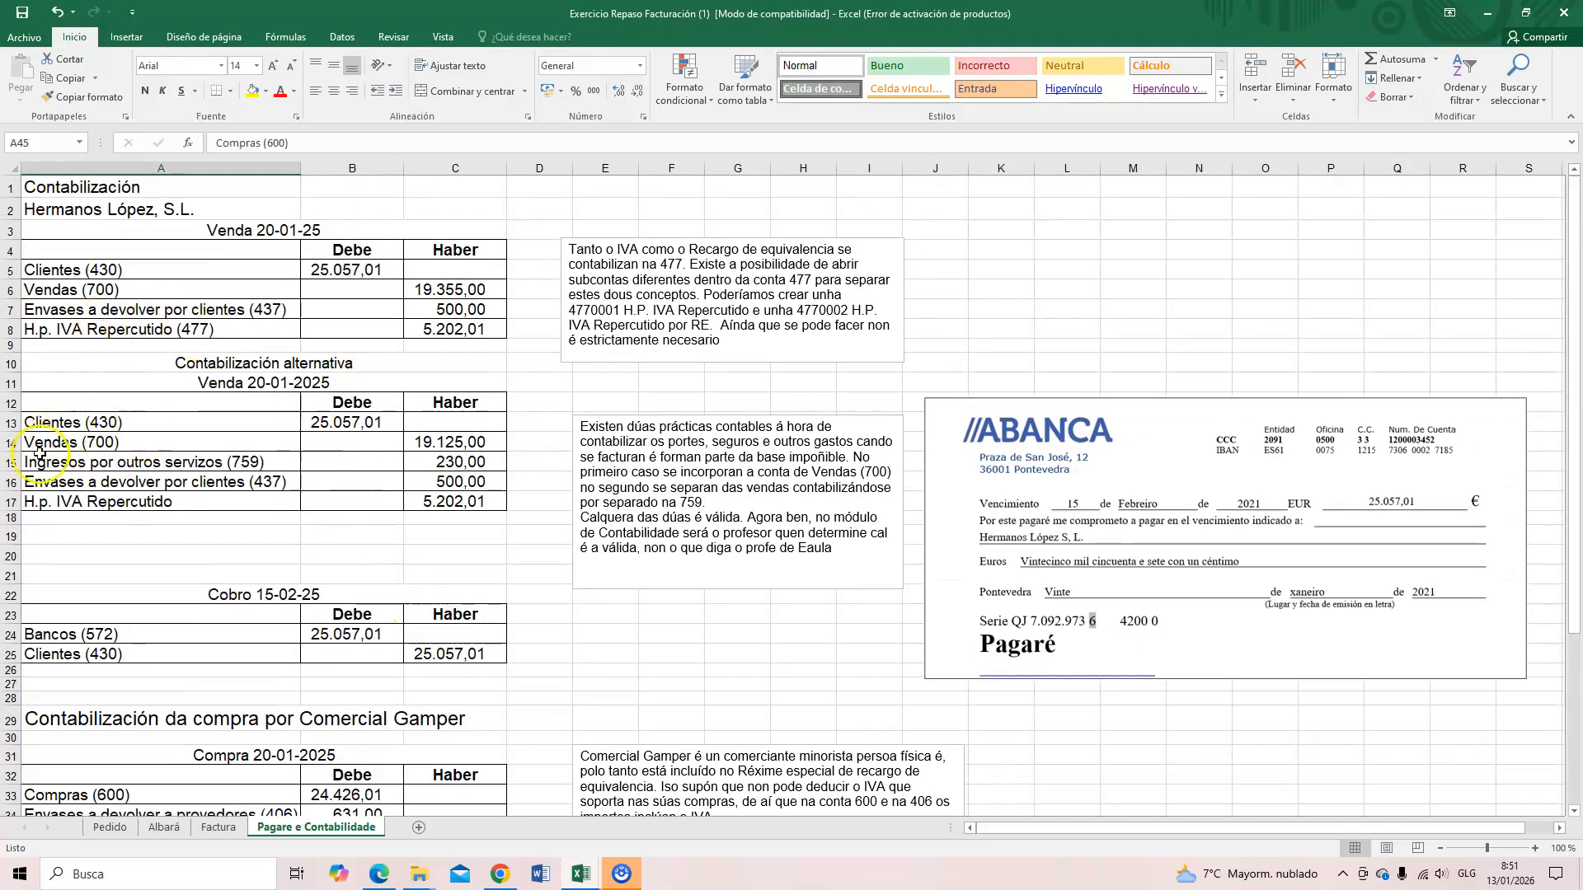
pyautogui.moveTo(50, 463); pyautogui.dragTo(455, 467)
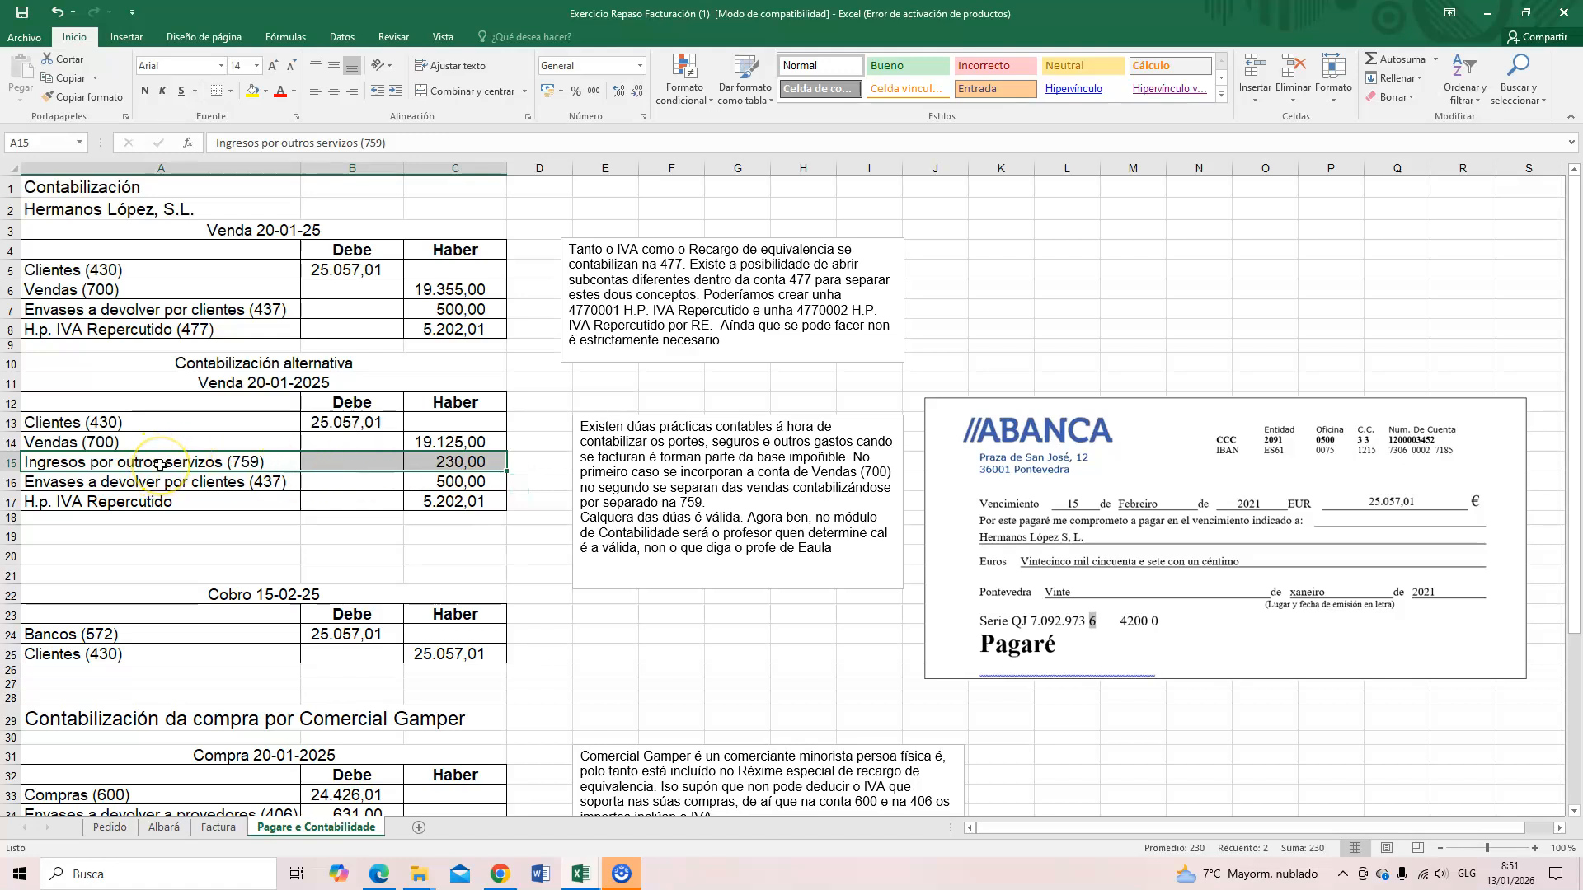
pyautogui.click(450, 462)
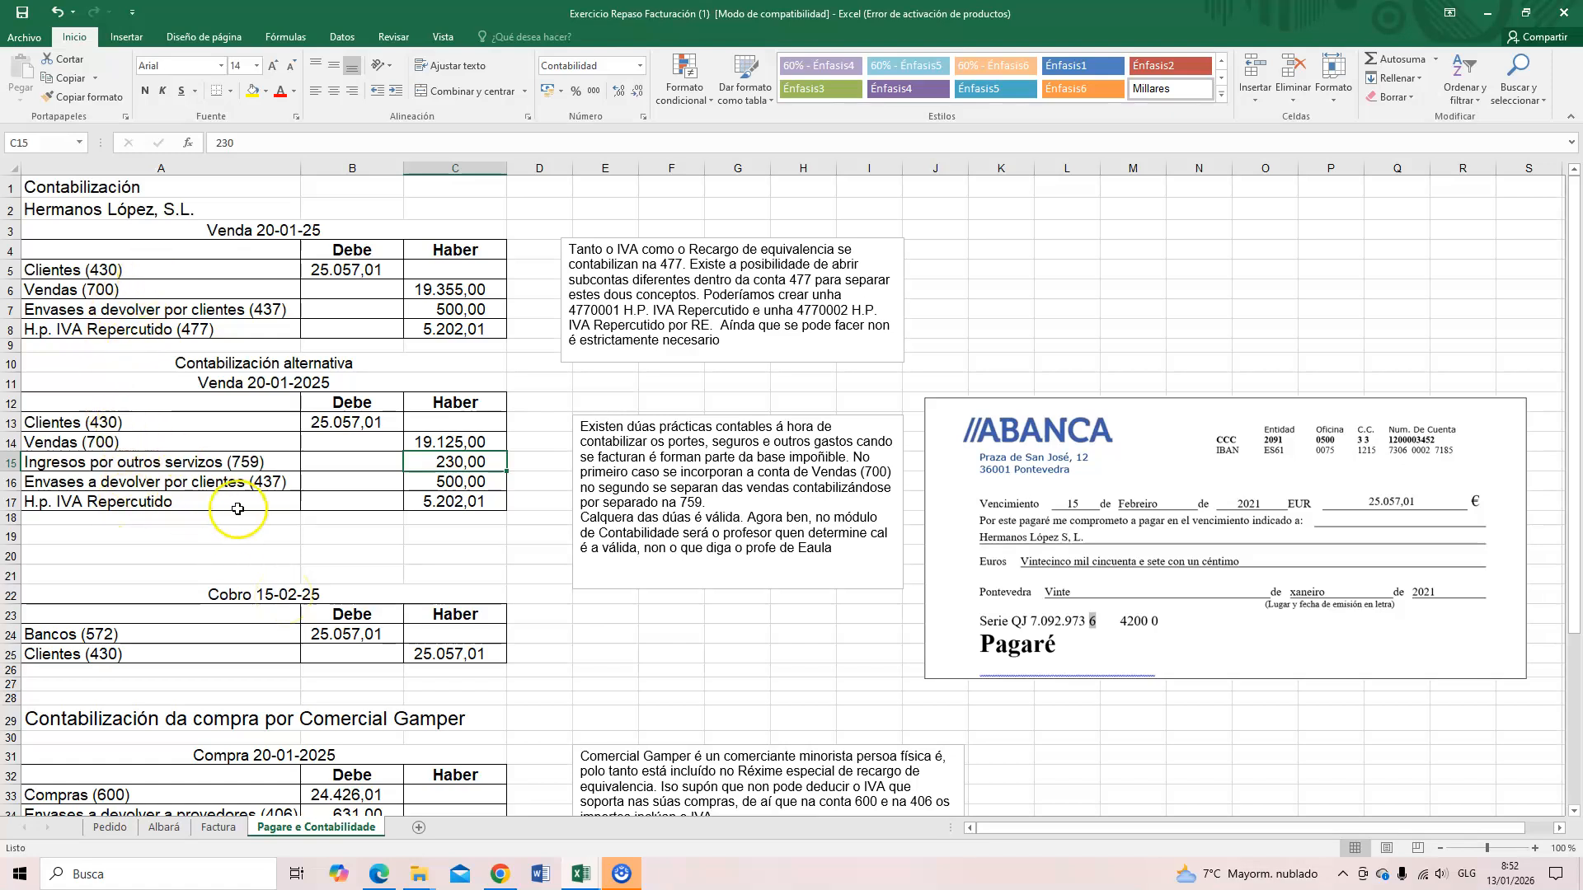
# Step: Check the non-retailer entry's Compras (600) amount against the invoice's Base Imponible and tax figures
pyautogui.scroll(-7, 237, 508)
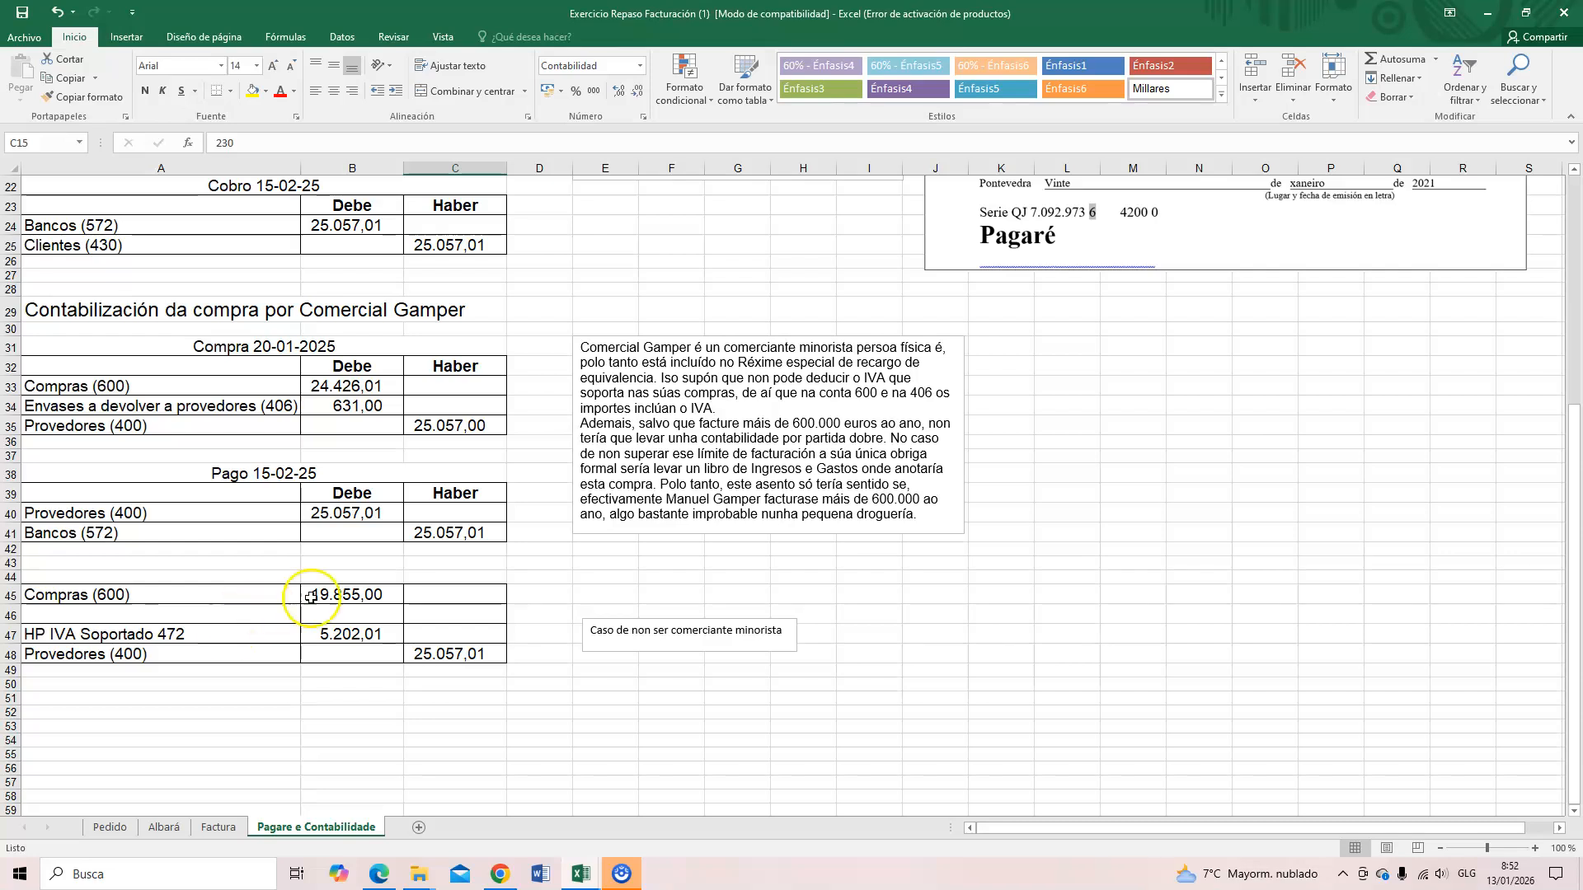
pyautogui.click(352, 593)
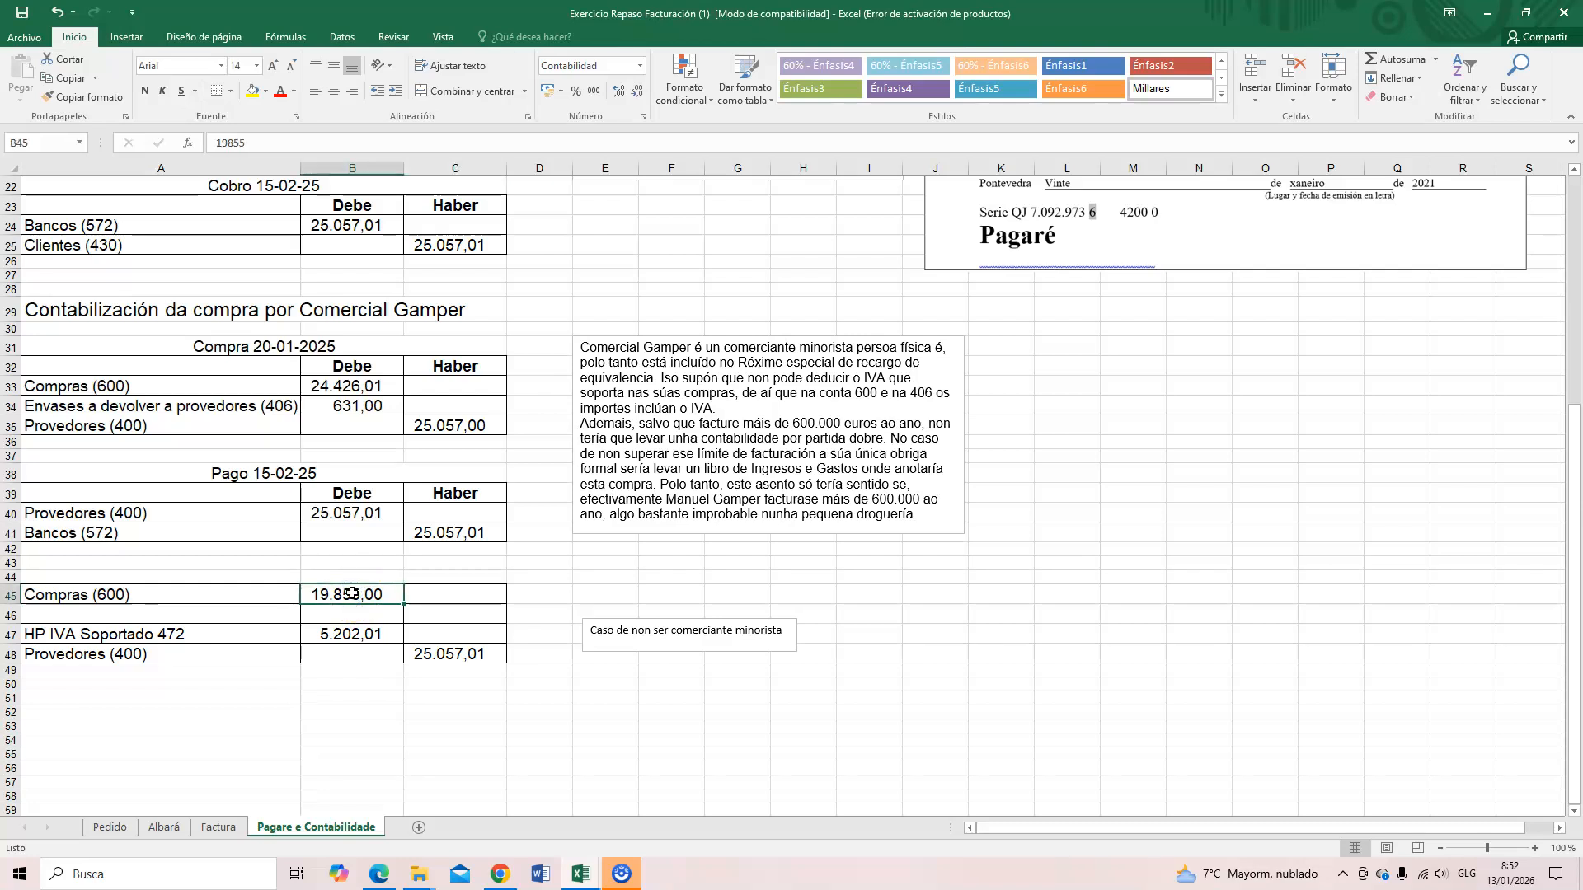
pyautogui.click(218, 827)
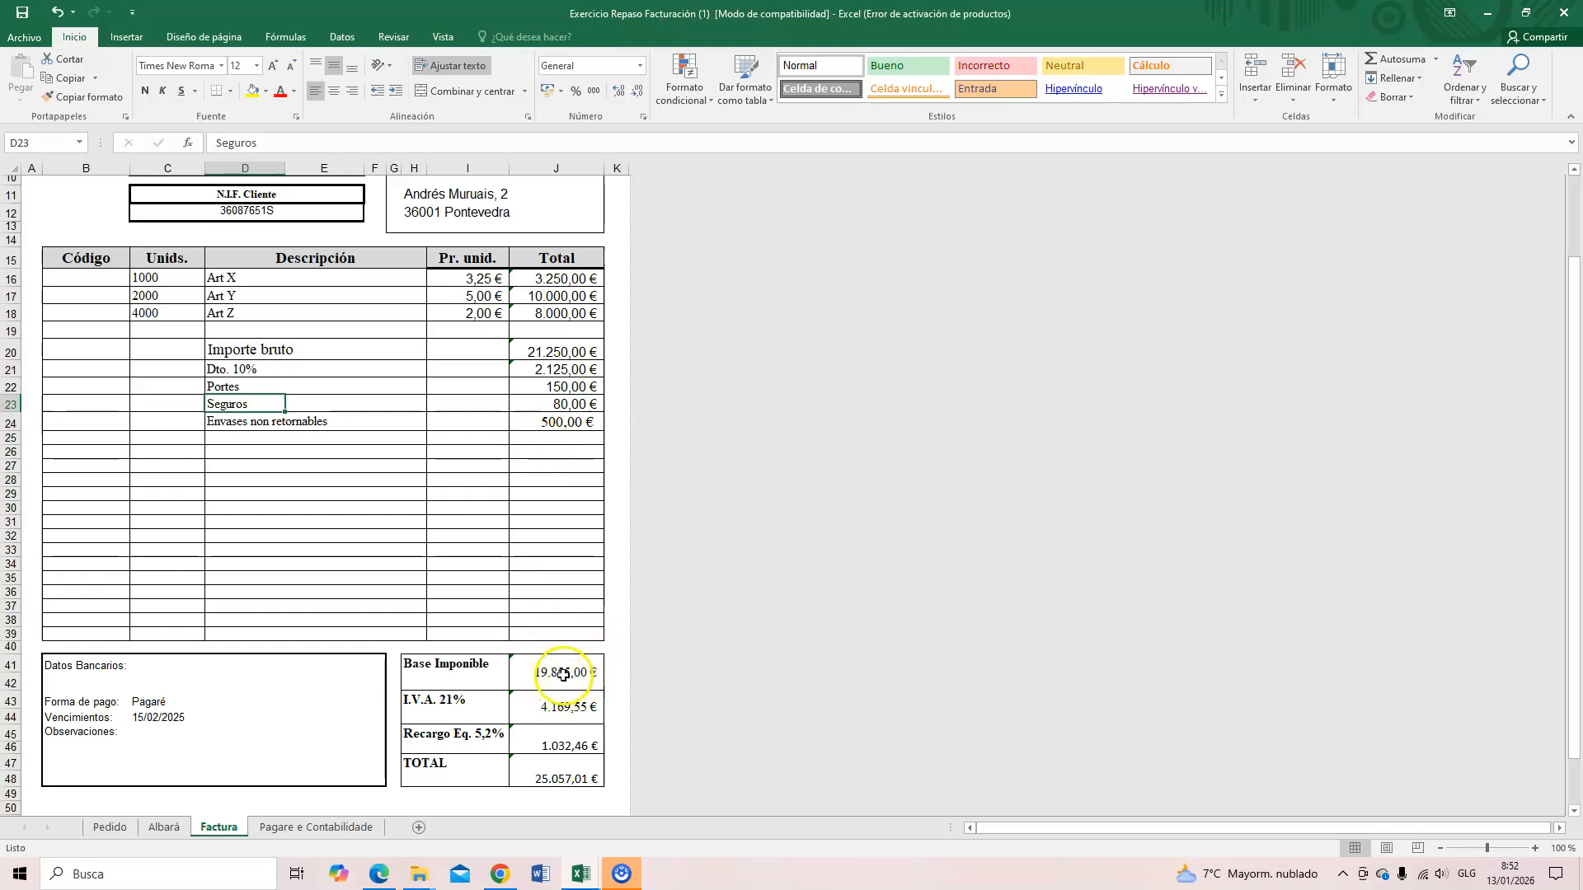
pyautogui.click(300, 829)
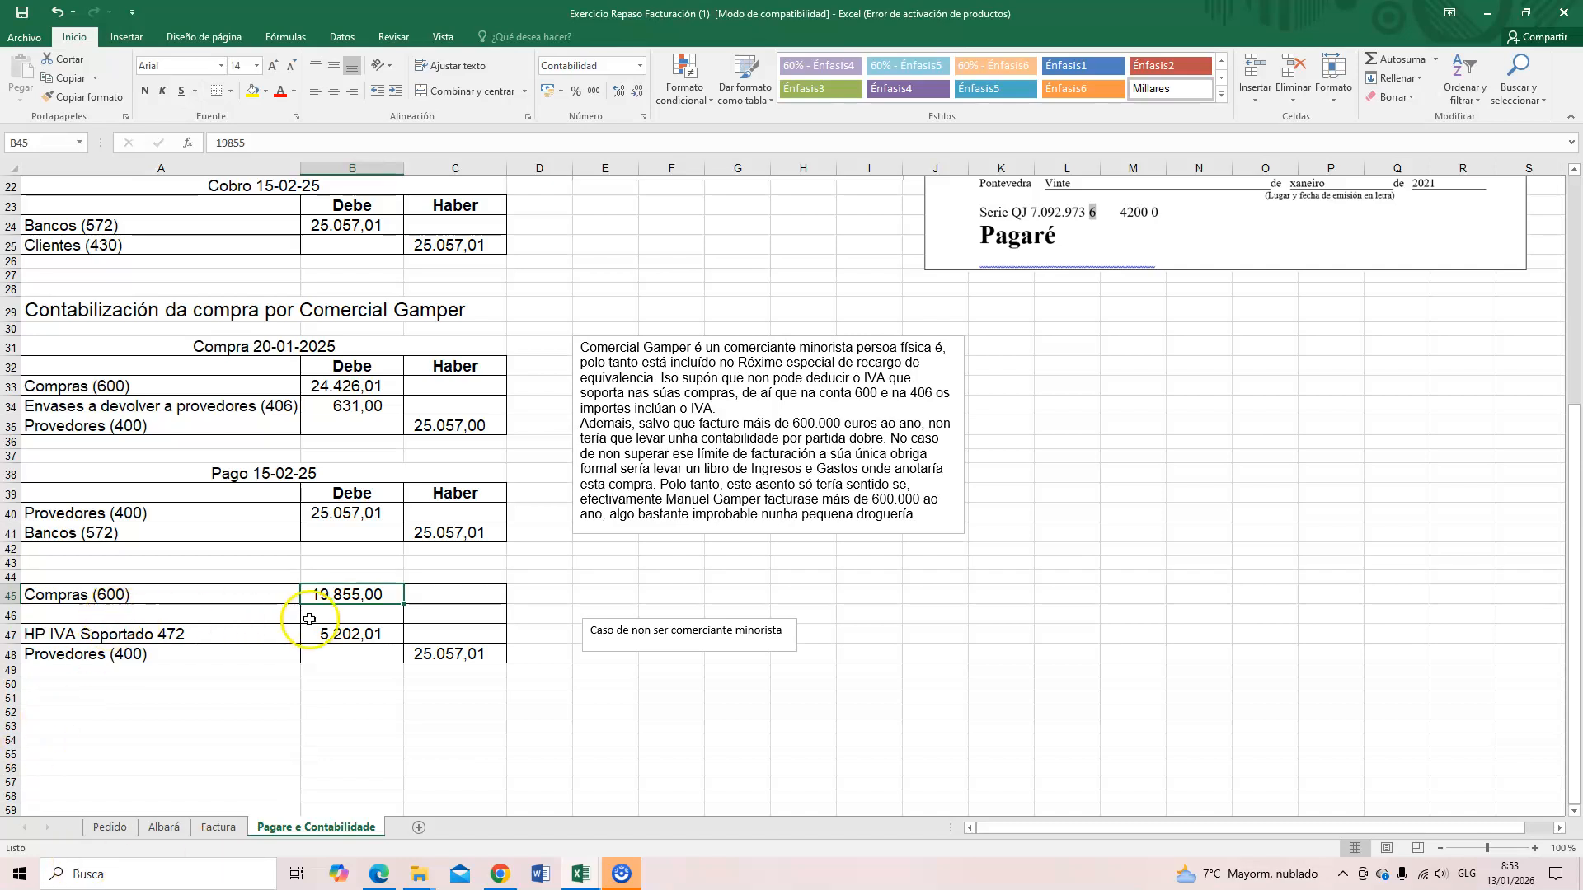
# Step: Change the invoice's packaging line description from Envases non retornables to Envases retornables
pyautogui.click(145, 629)
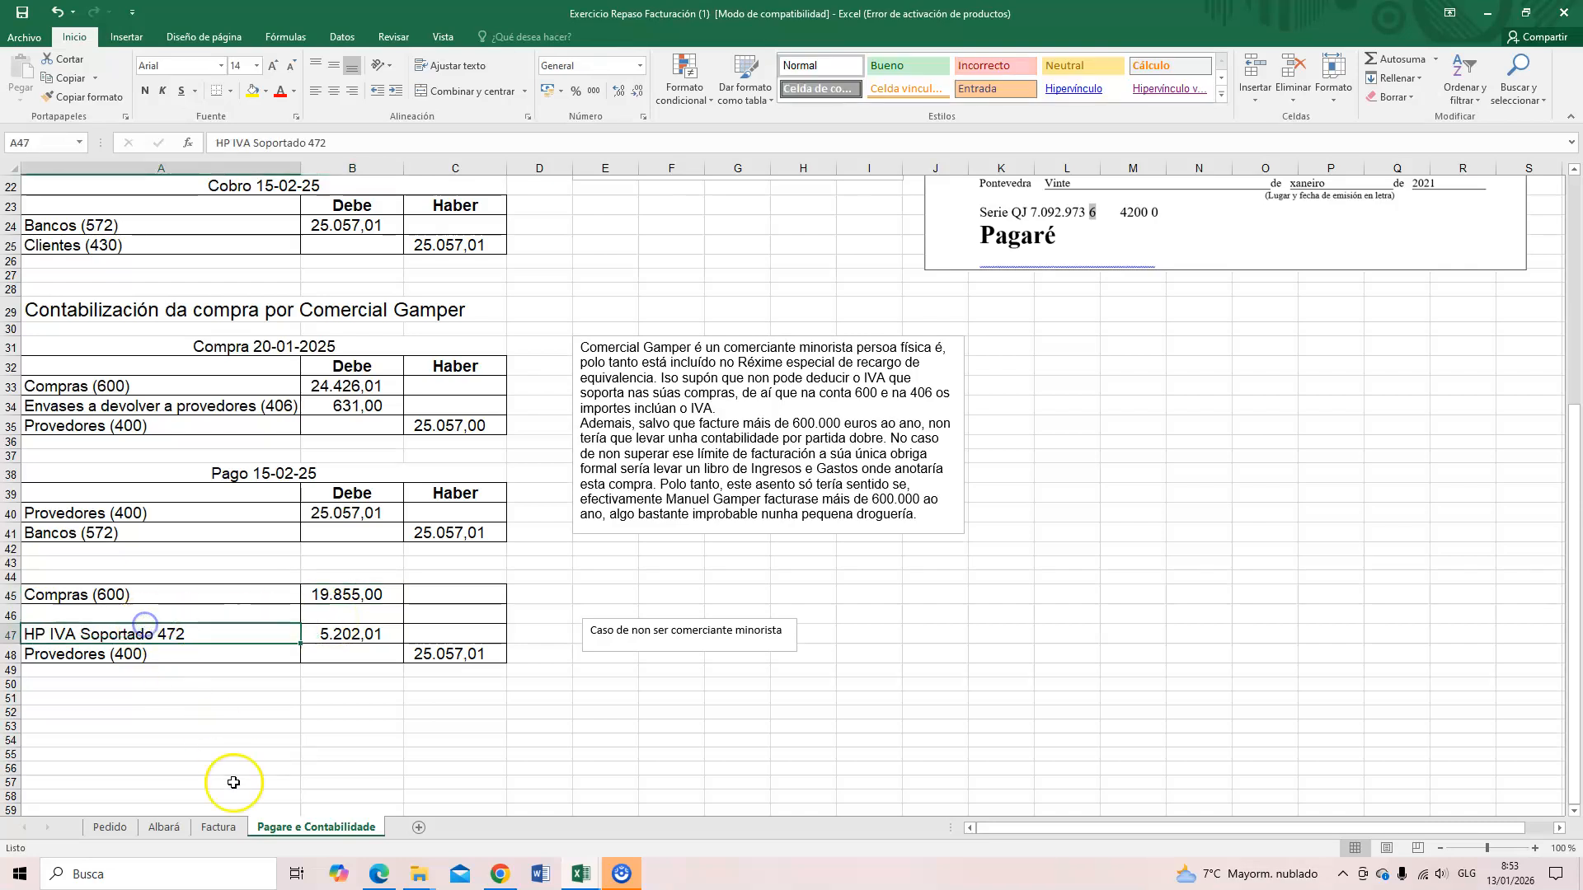
pyautogui.click(218, 827)
pyautogui.click(213, 424)
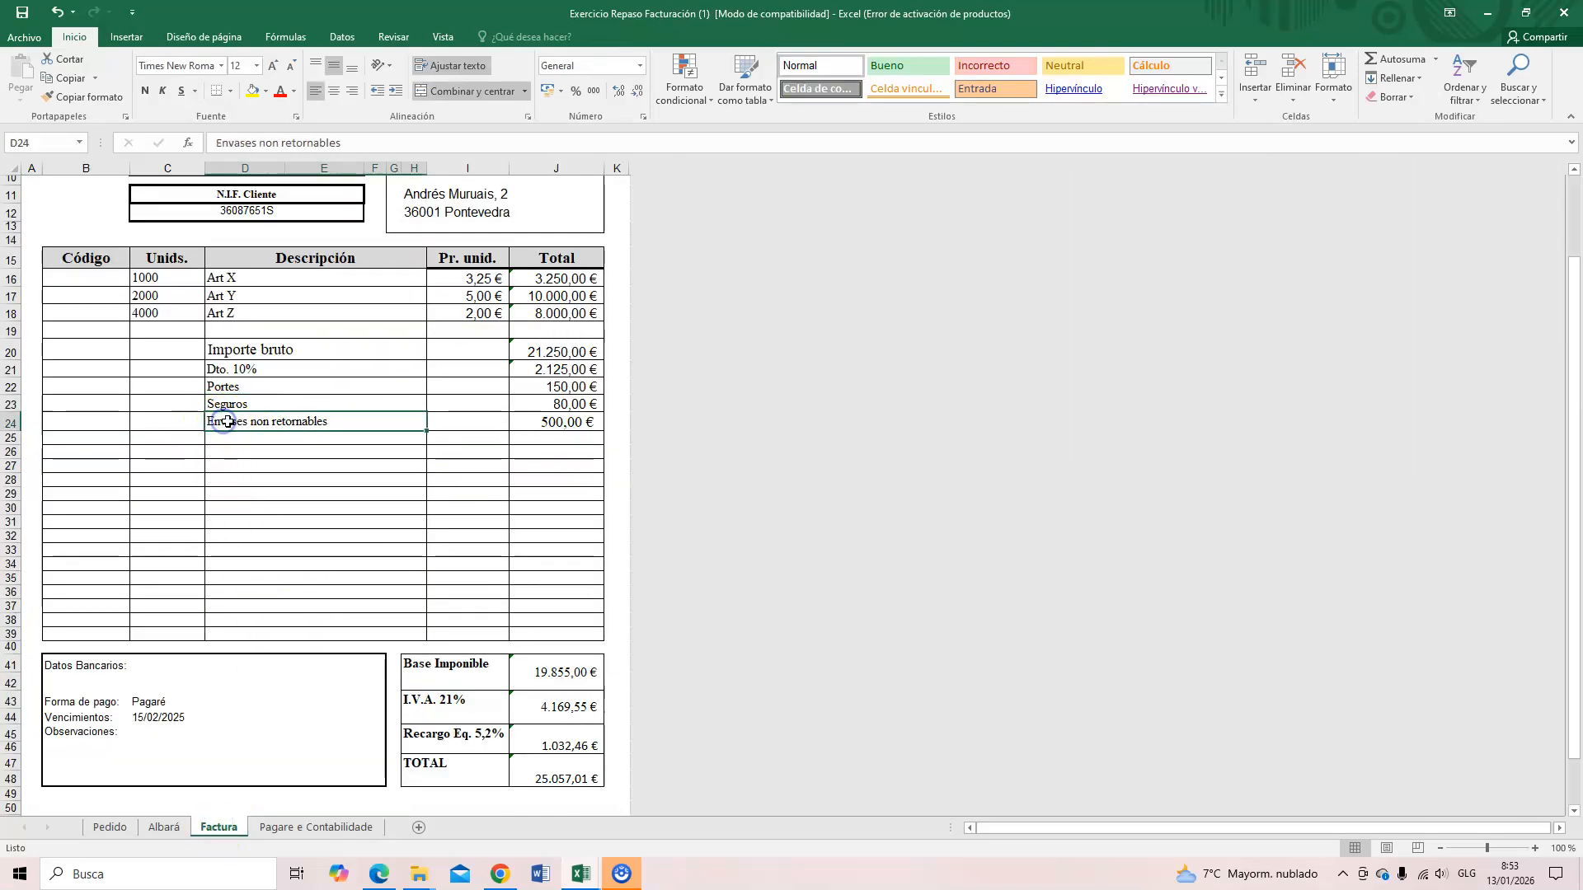
pyautogui.click(269, 144)
pyautogui.doubleClick(269, 144)
pyautogui.press('Delete')
pyautogui.click(406, 470)
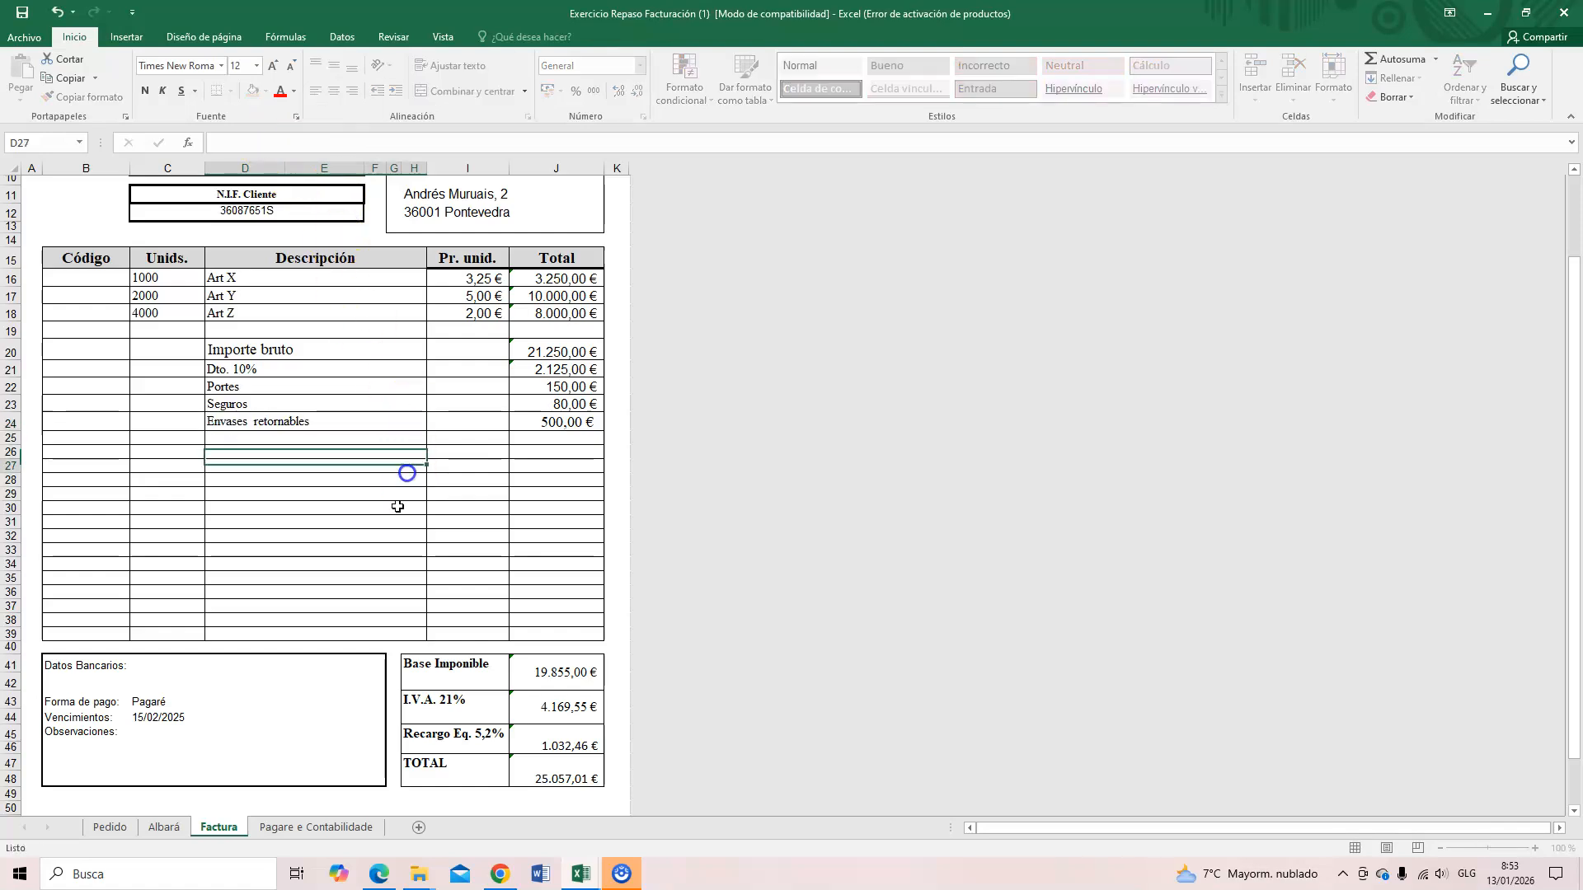
# Step: Undo the recent changes to the non-retailer purchase entry, covering Compras (600) and the Envases a devolver a provedores (406) line
pyautogui.click(338, 827)
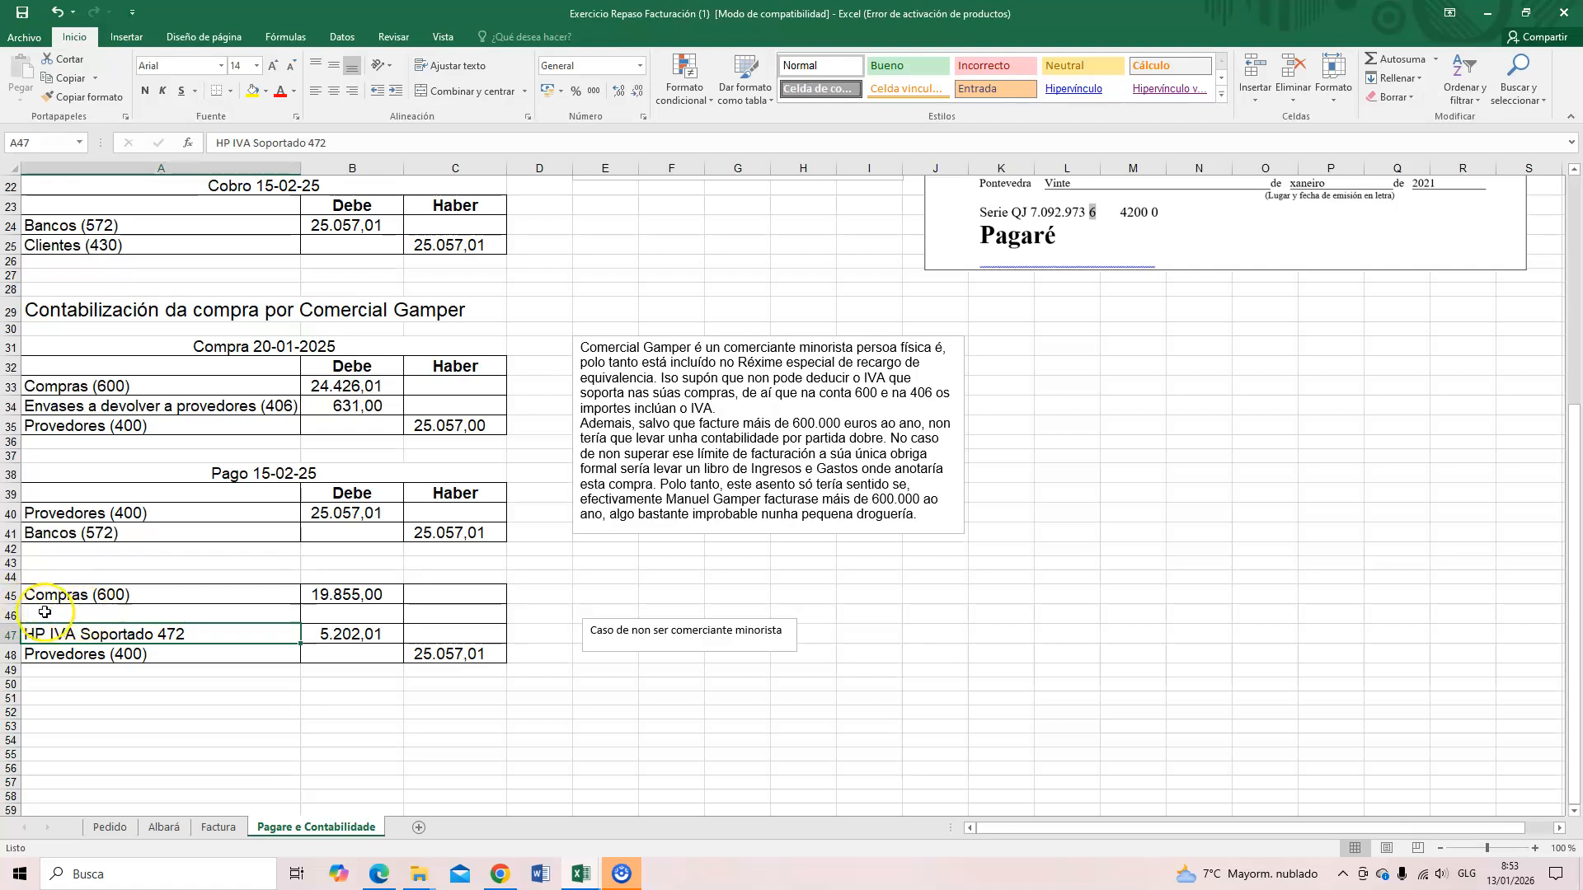
pyautogui.click(56, 14)
pyautogui.click(56, 15)
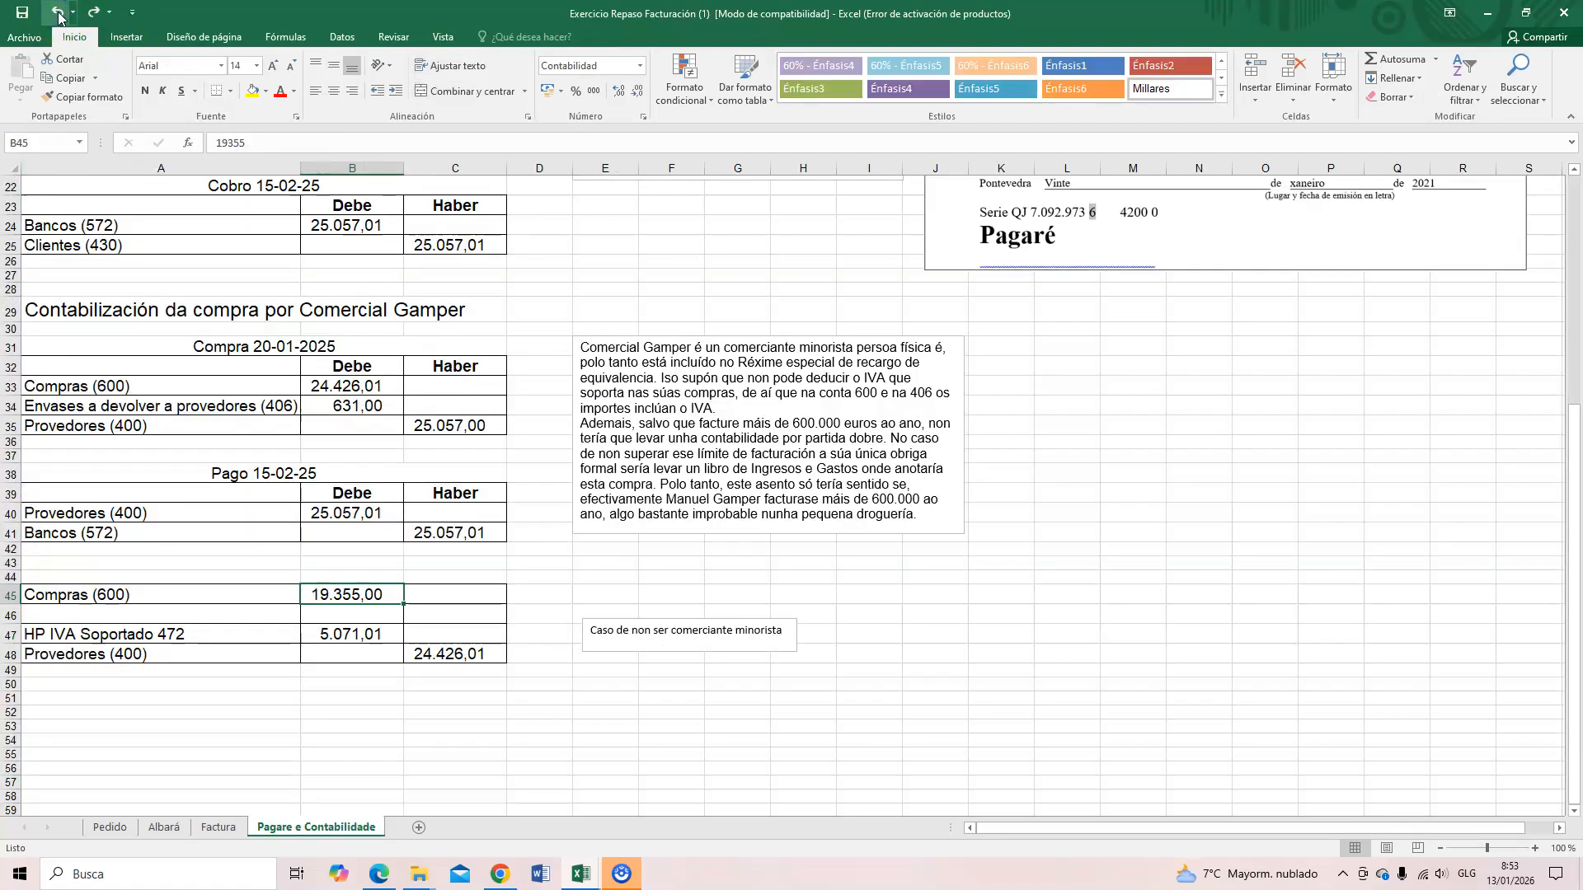
pyautogui.click(56, 15)
pyautogui.click(352, 615)
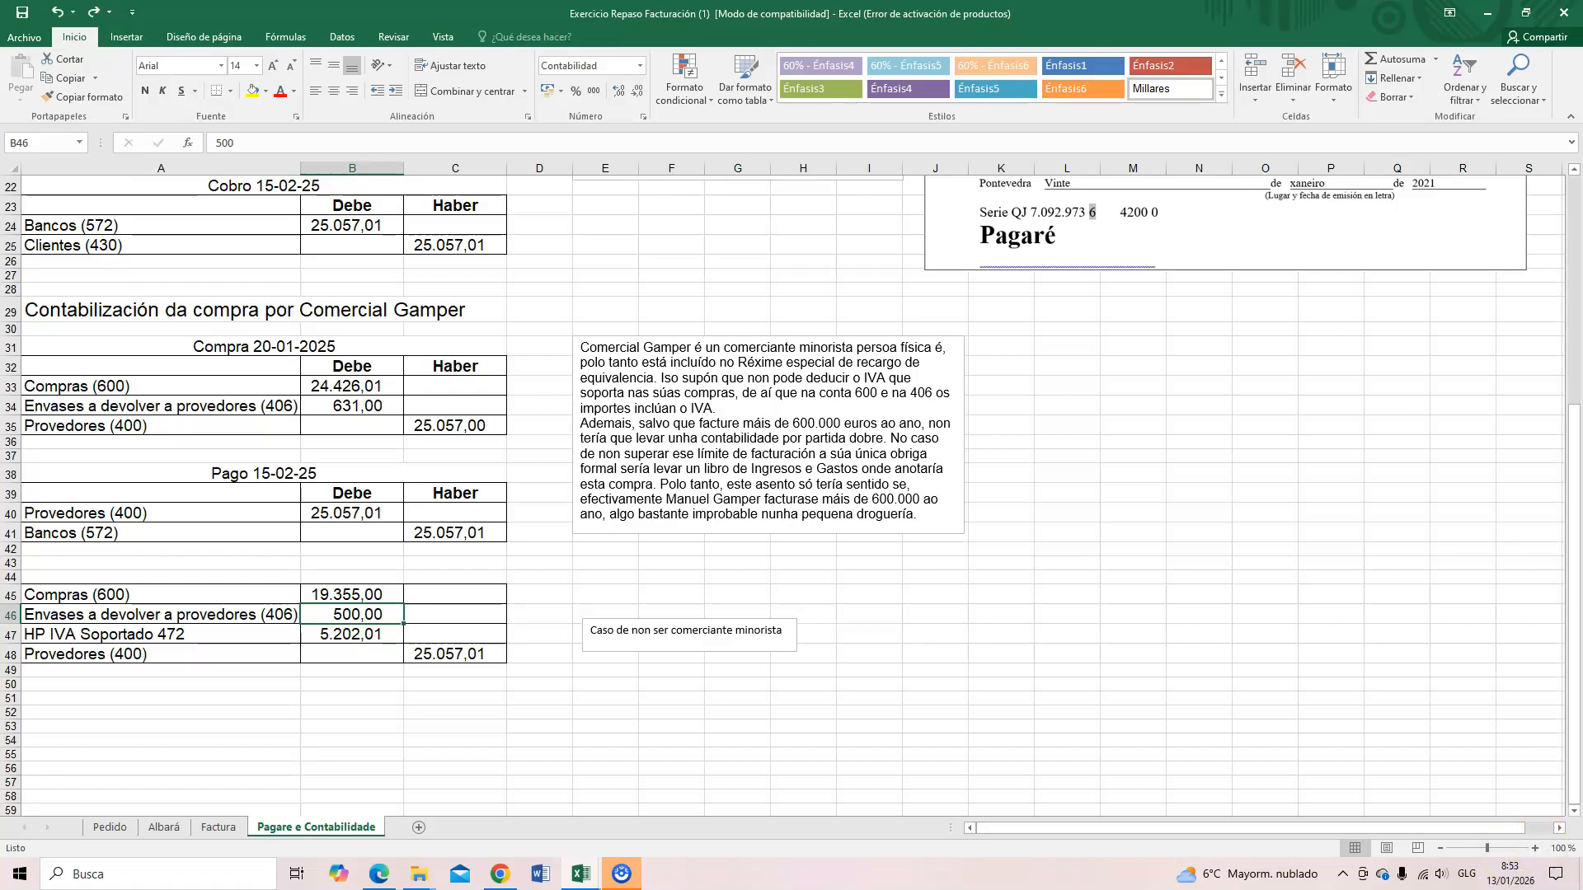
# Step: Check how packaging is listed in the delivery note and the order, and compare it with the exercise statement
pyautogui.click(110, 826)
pyautogui.click(164, 827)
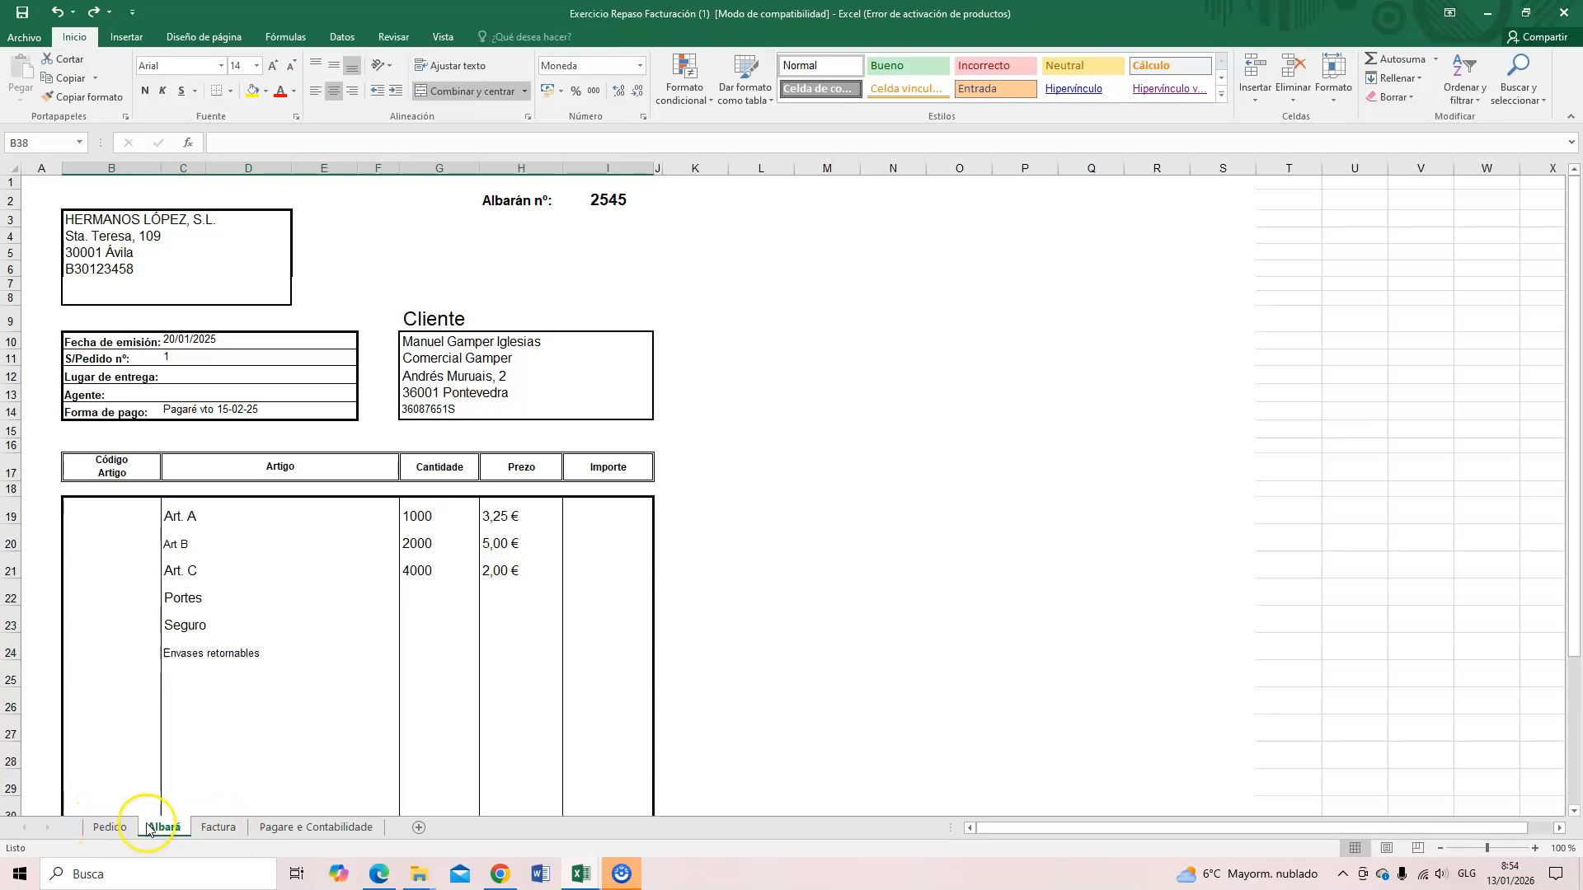
pyautogui.click(105, 828)
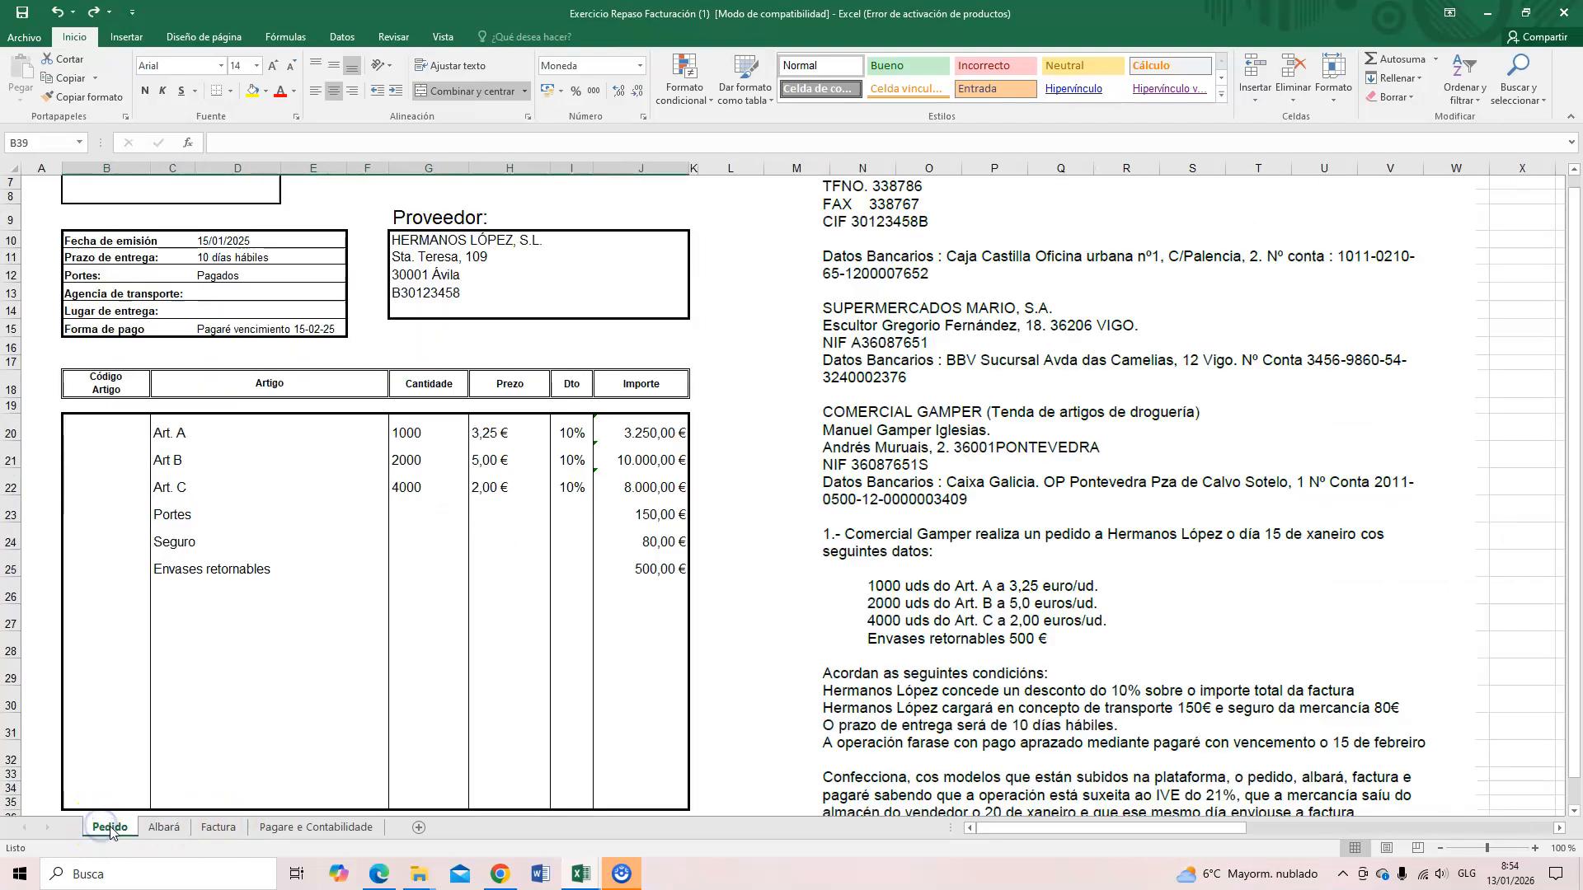
pyautogui.click(129, 835)
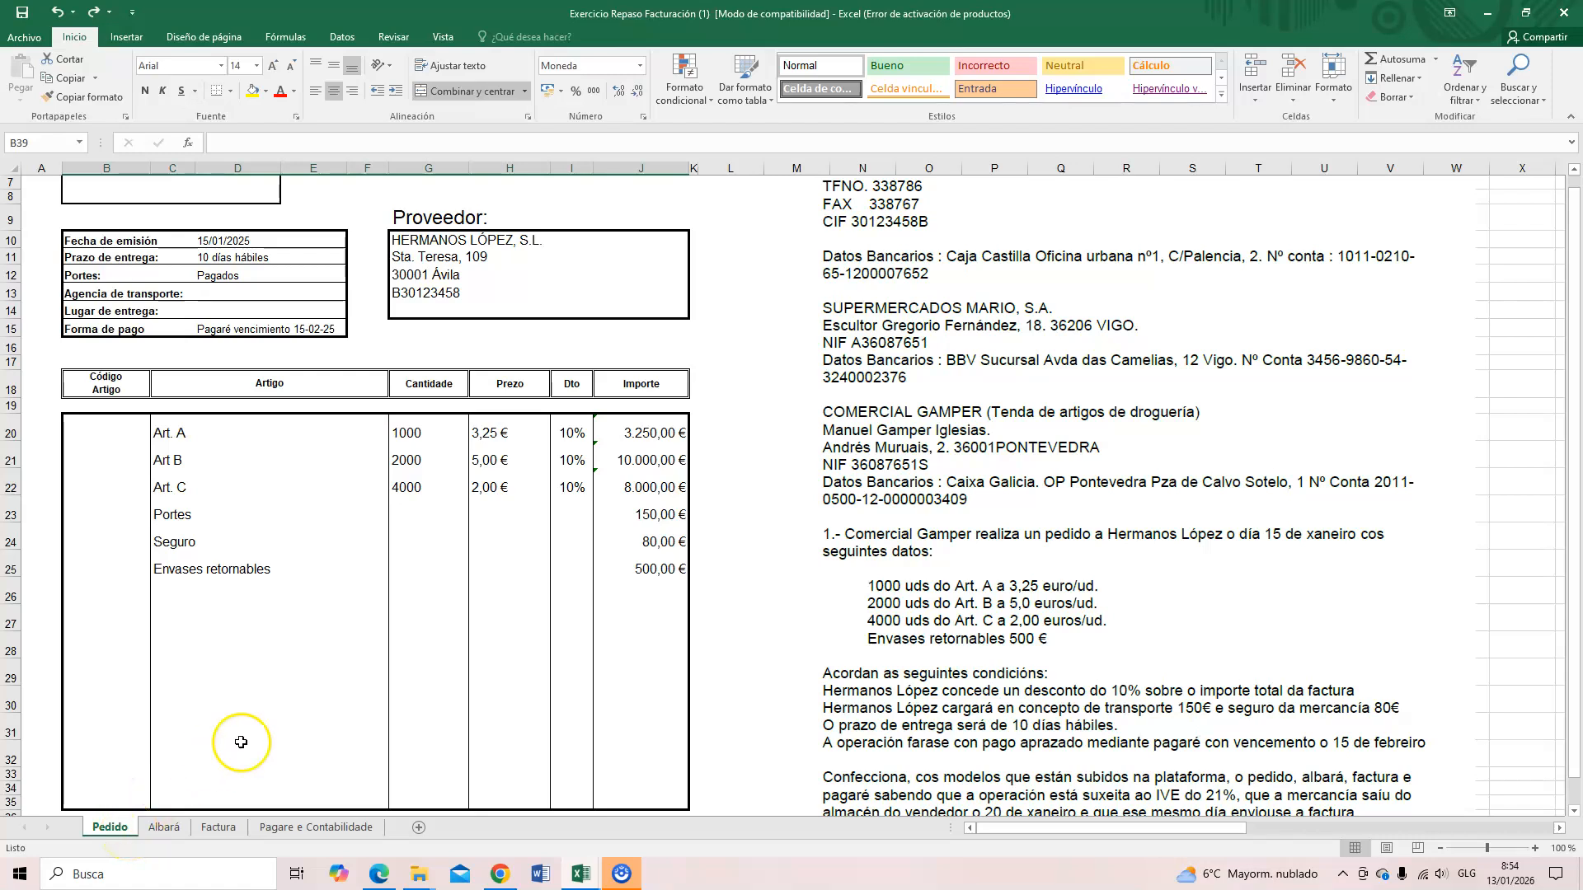
pyautogui.click(329, 828)
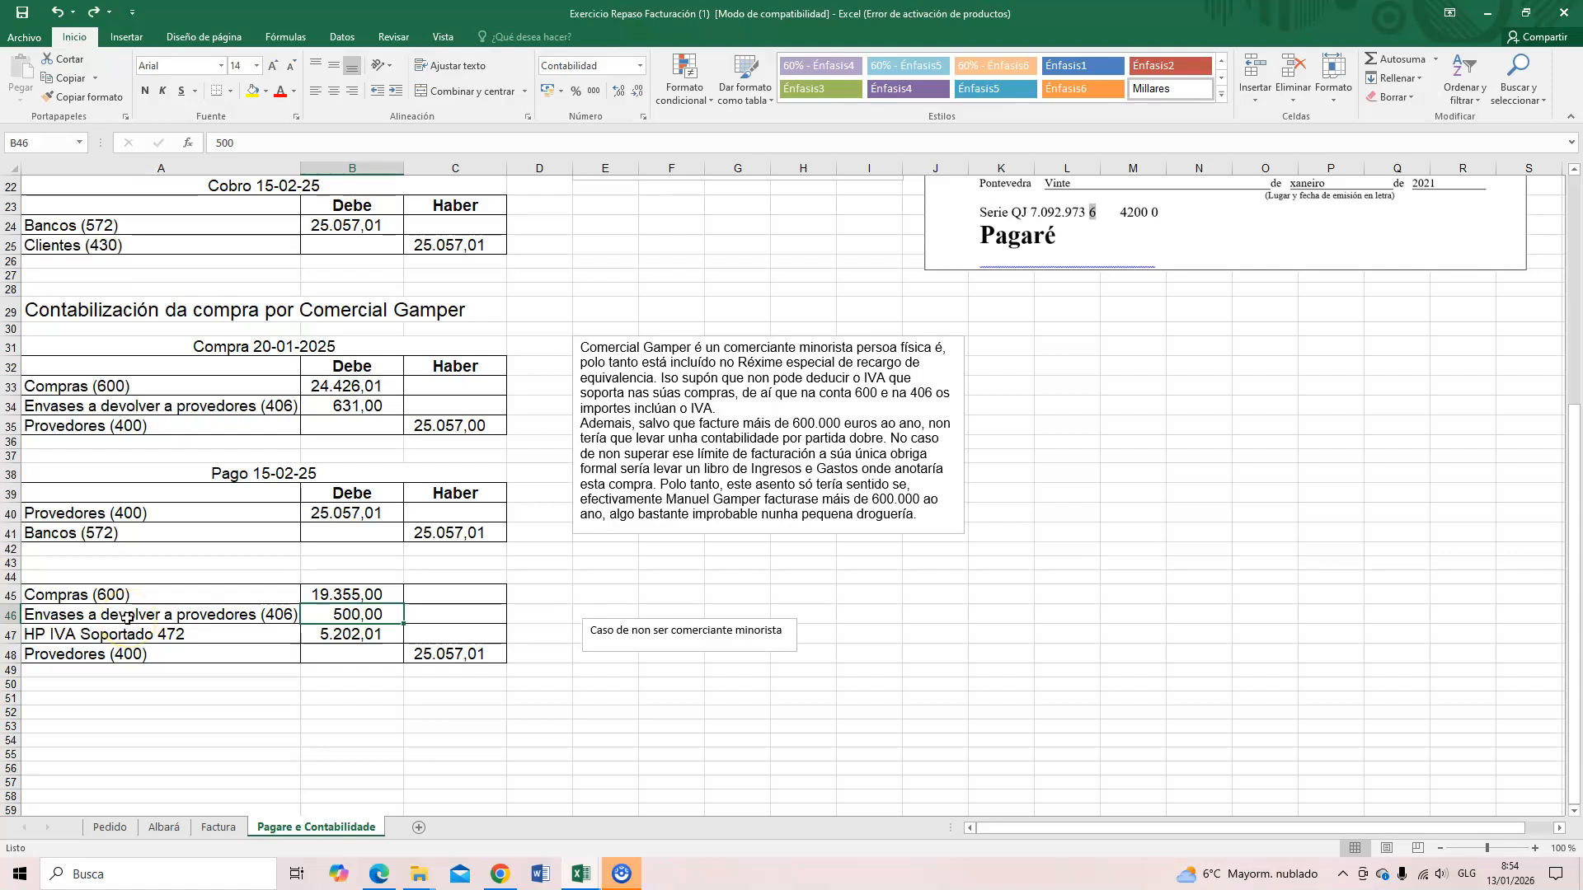
# Step: Clear the Envases a devolver a provedores (406) line and its amount from the non-retailer purchase entry
pyautogui.moveTo(86, 616); pyautogui.dragTo(381, 619)
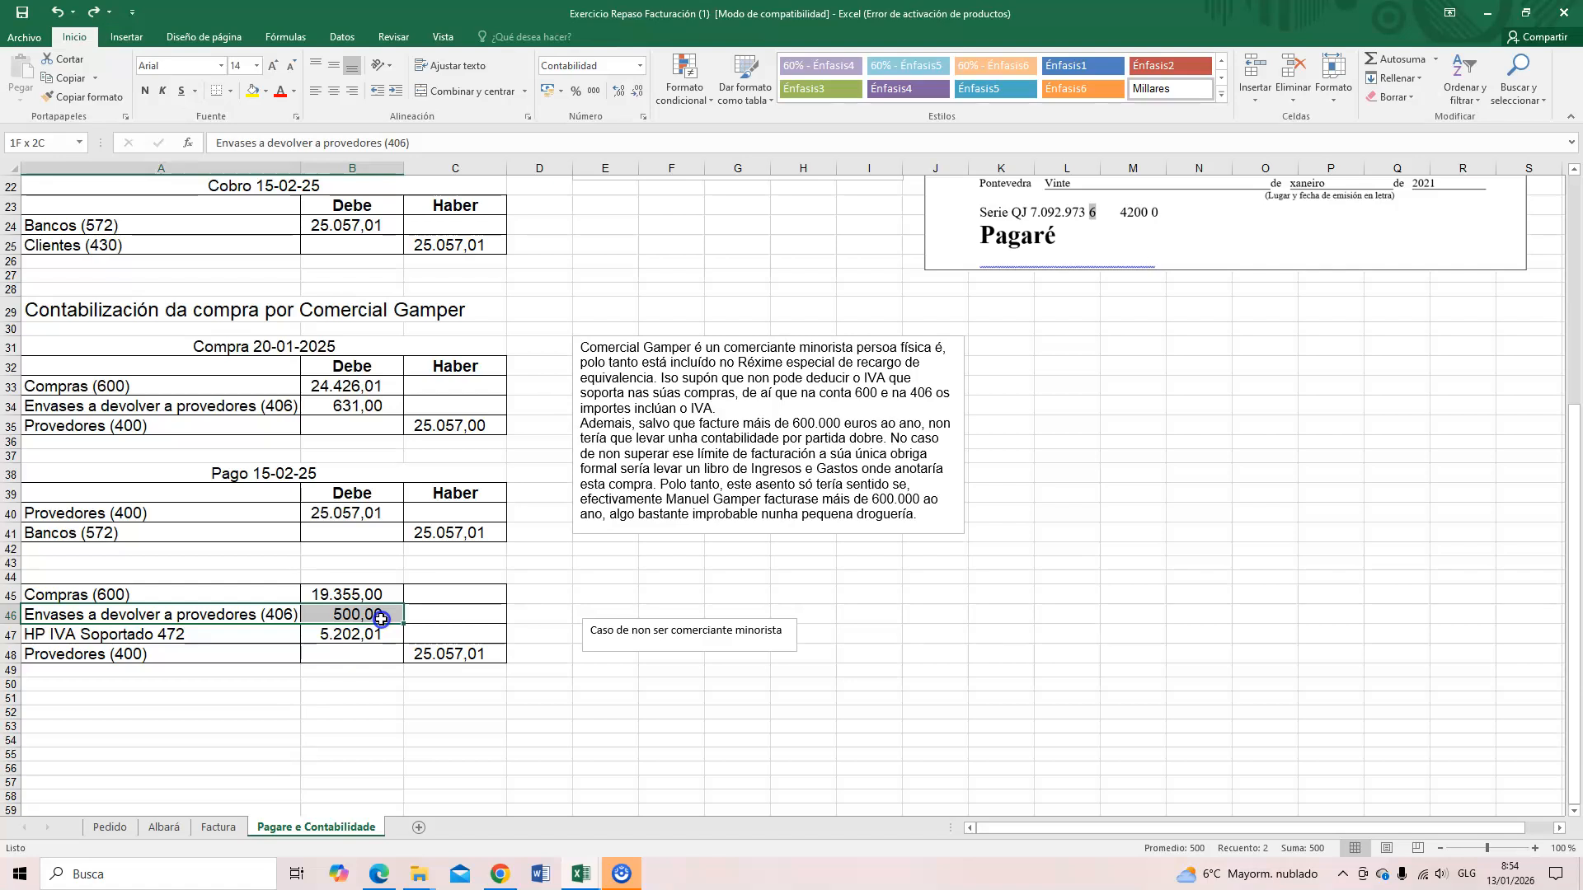
pyautogui.moveTo(381, 618); pyautogui.dragTo(381, 618)
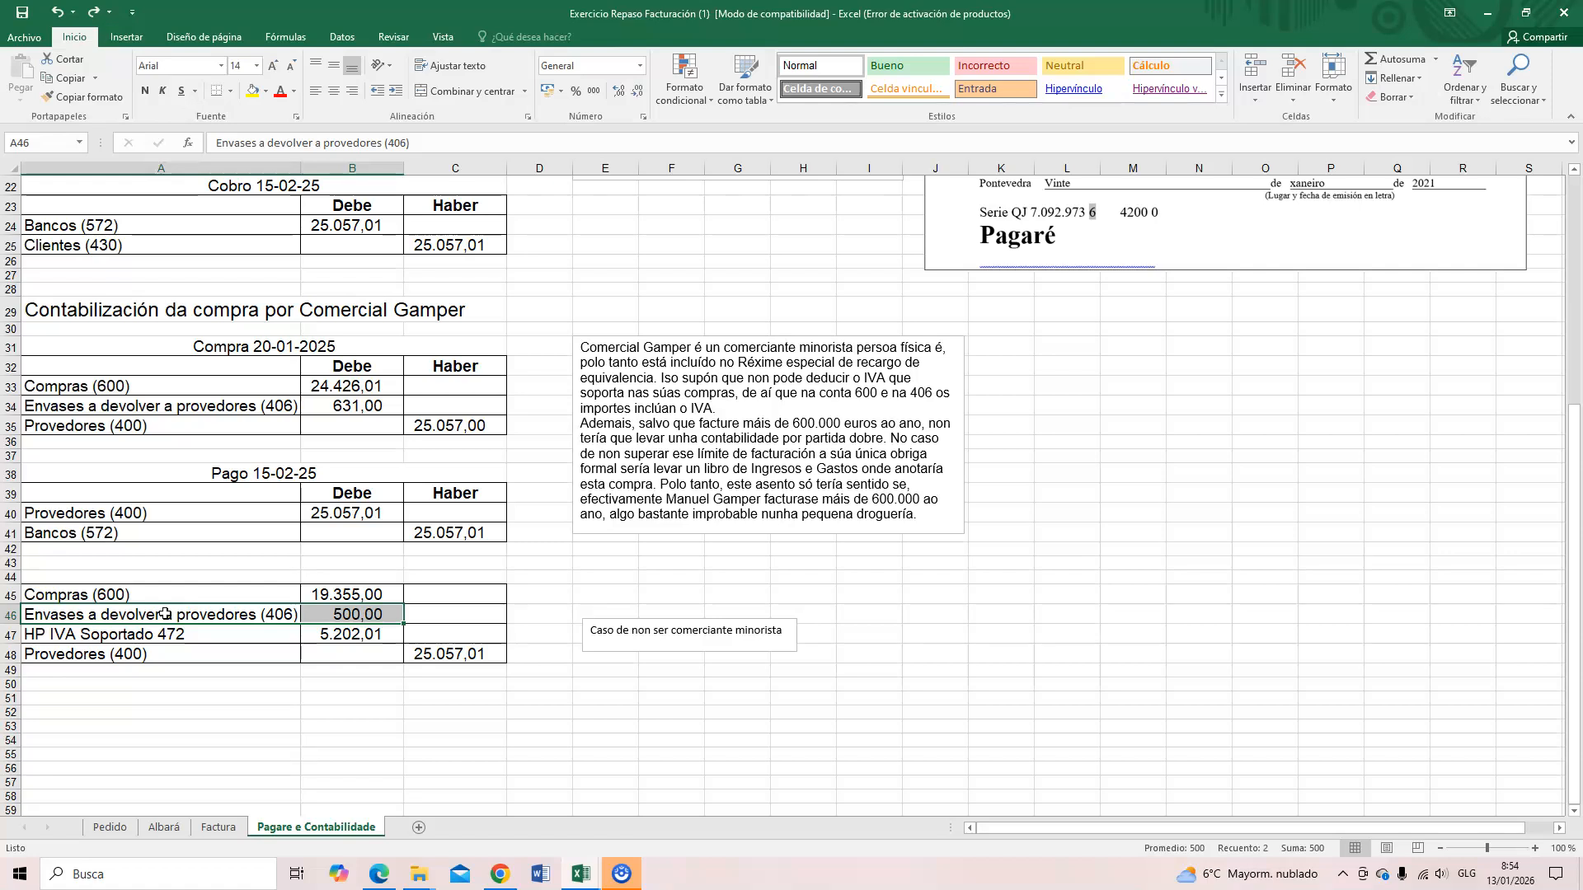
pyautogui.click(220, 828)
pyautogui.moveTo(53, 614); pyautogui.dragTo(361, 614)
pyautogui.press('Delete')
# Step: Clear the Envases a devolver por clientes (437) line and its amount from Hermanos López's first sale entry
pyautogui.scroll(7, 331, 683)
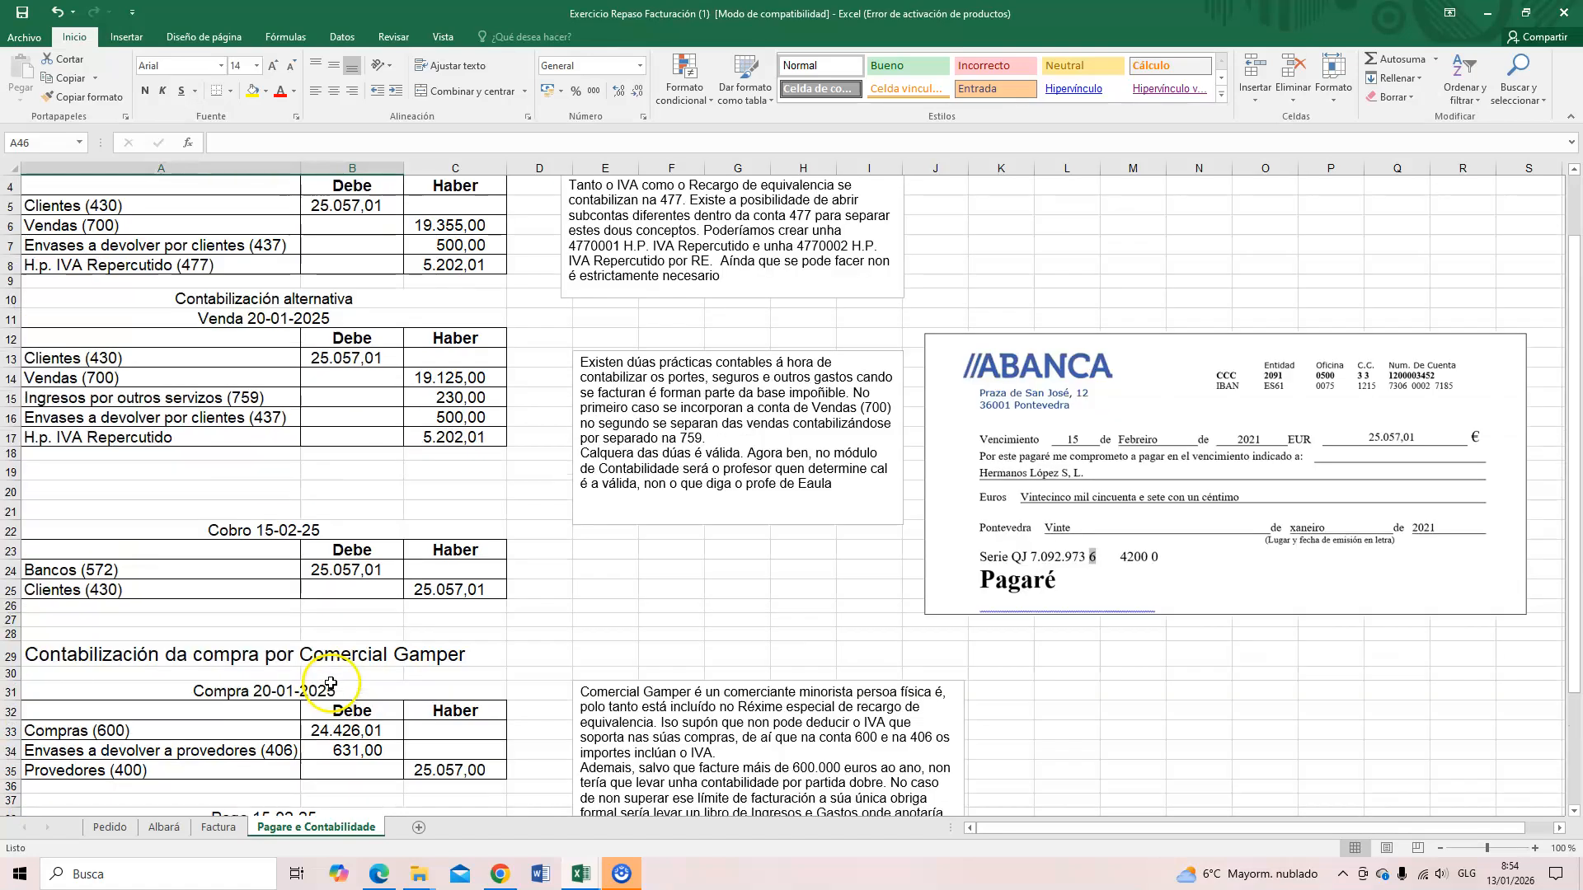
pyautogui.moveTo(64, 303); pyautogui.dragTo(465, 313)
pyautogui.press('Delete')
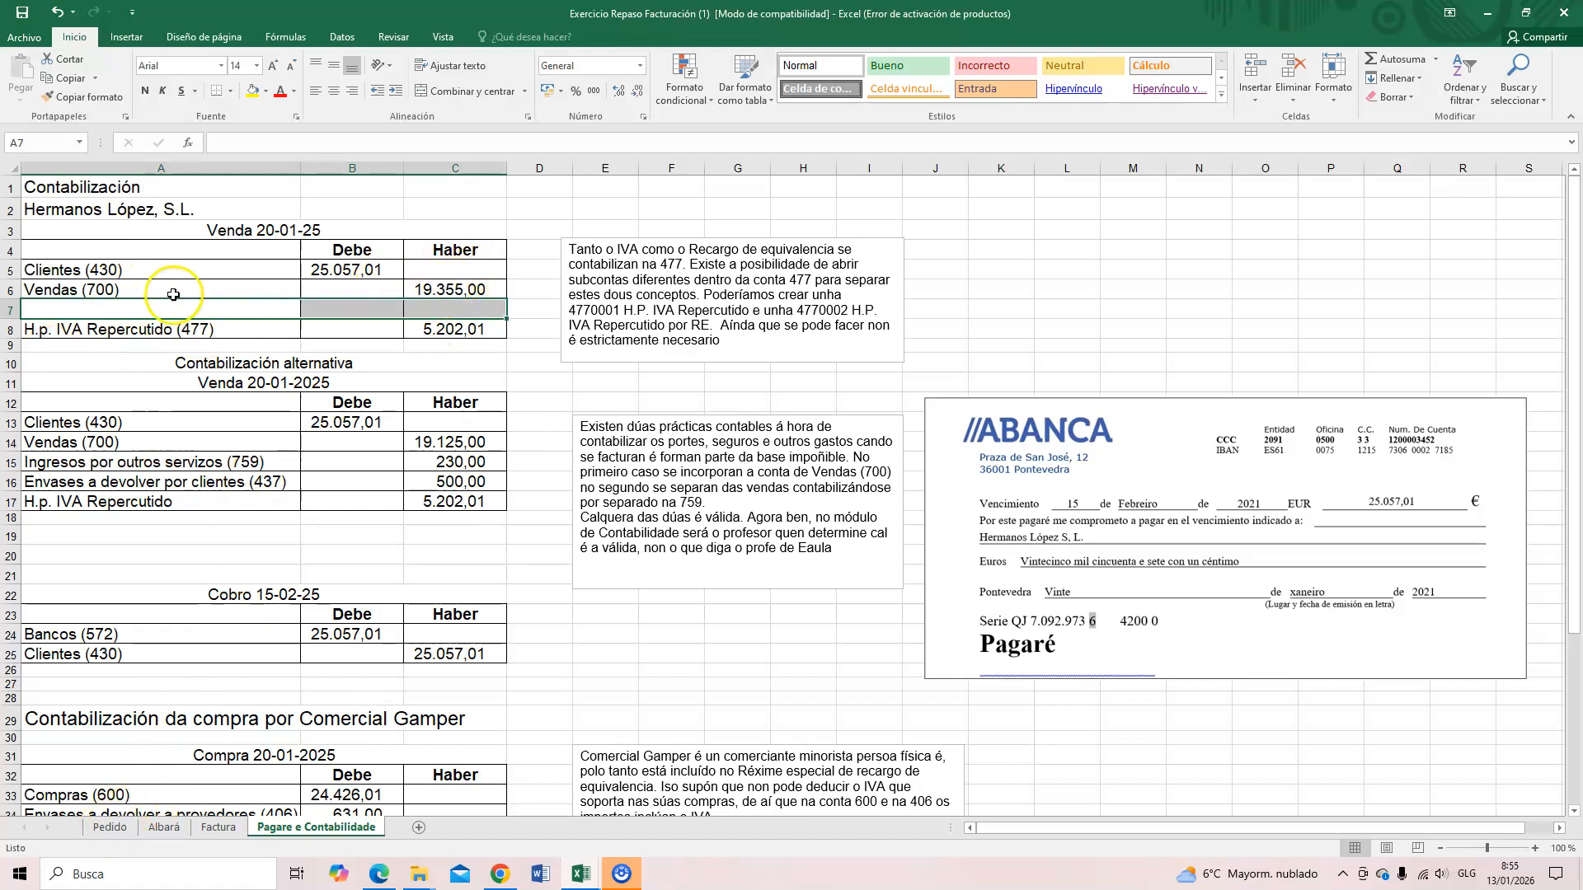
# Step: Check the Vendas, IVA and Clientes amounts in the first sale entry and the Compras, IVA Soportado and Provedores amounts in the non-retailer entry
pyautogui.click(428, 291)
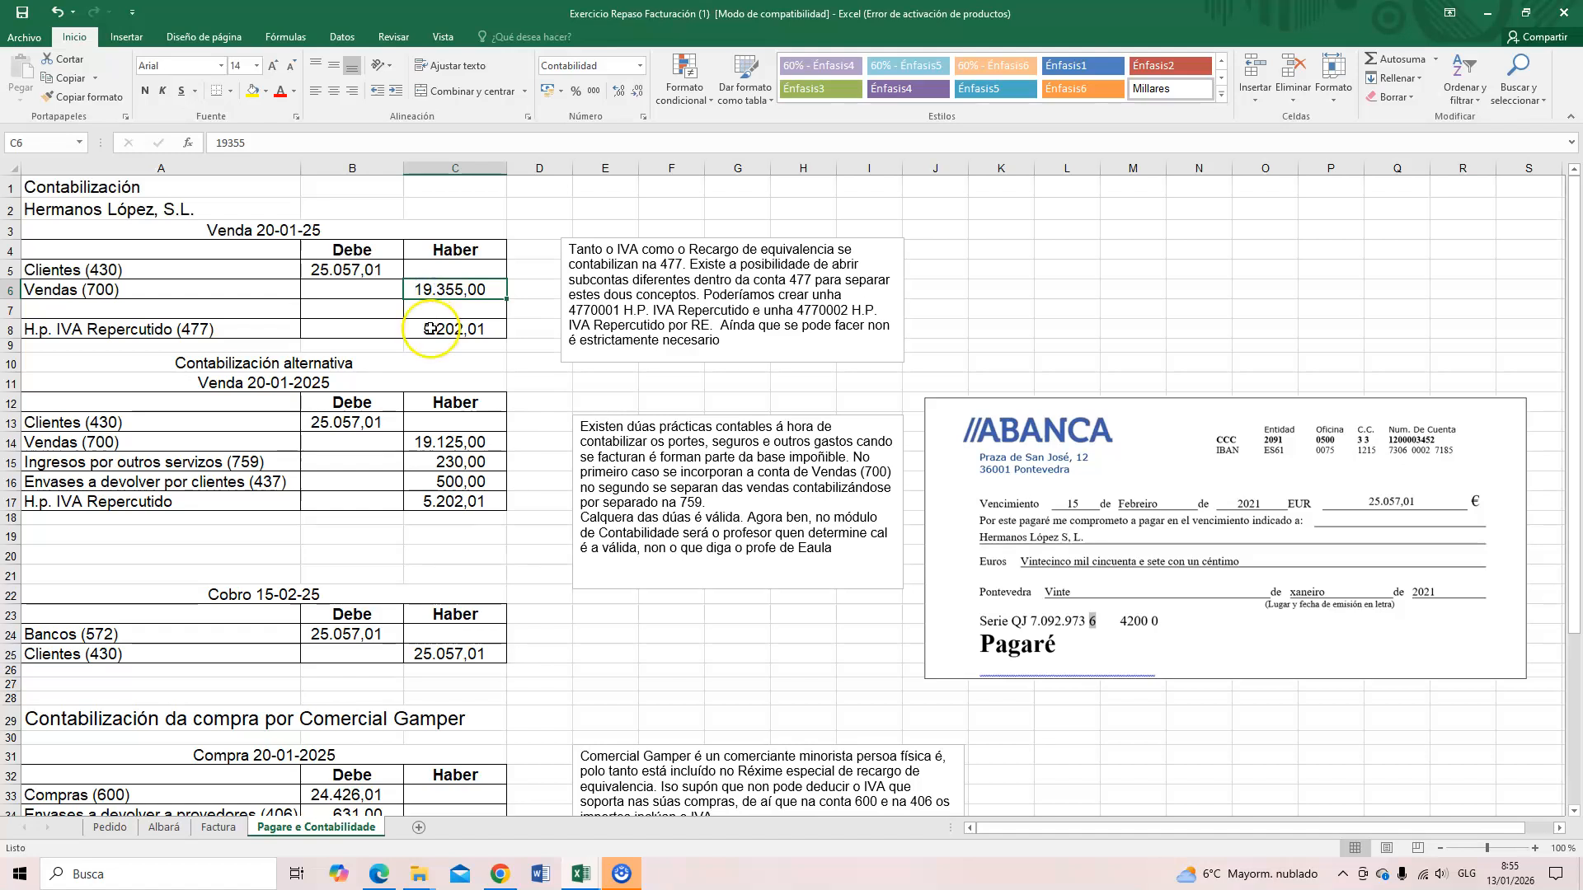
pyautogui.click(430, 330)
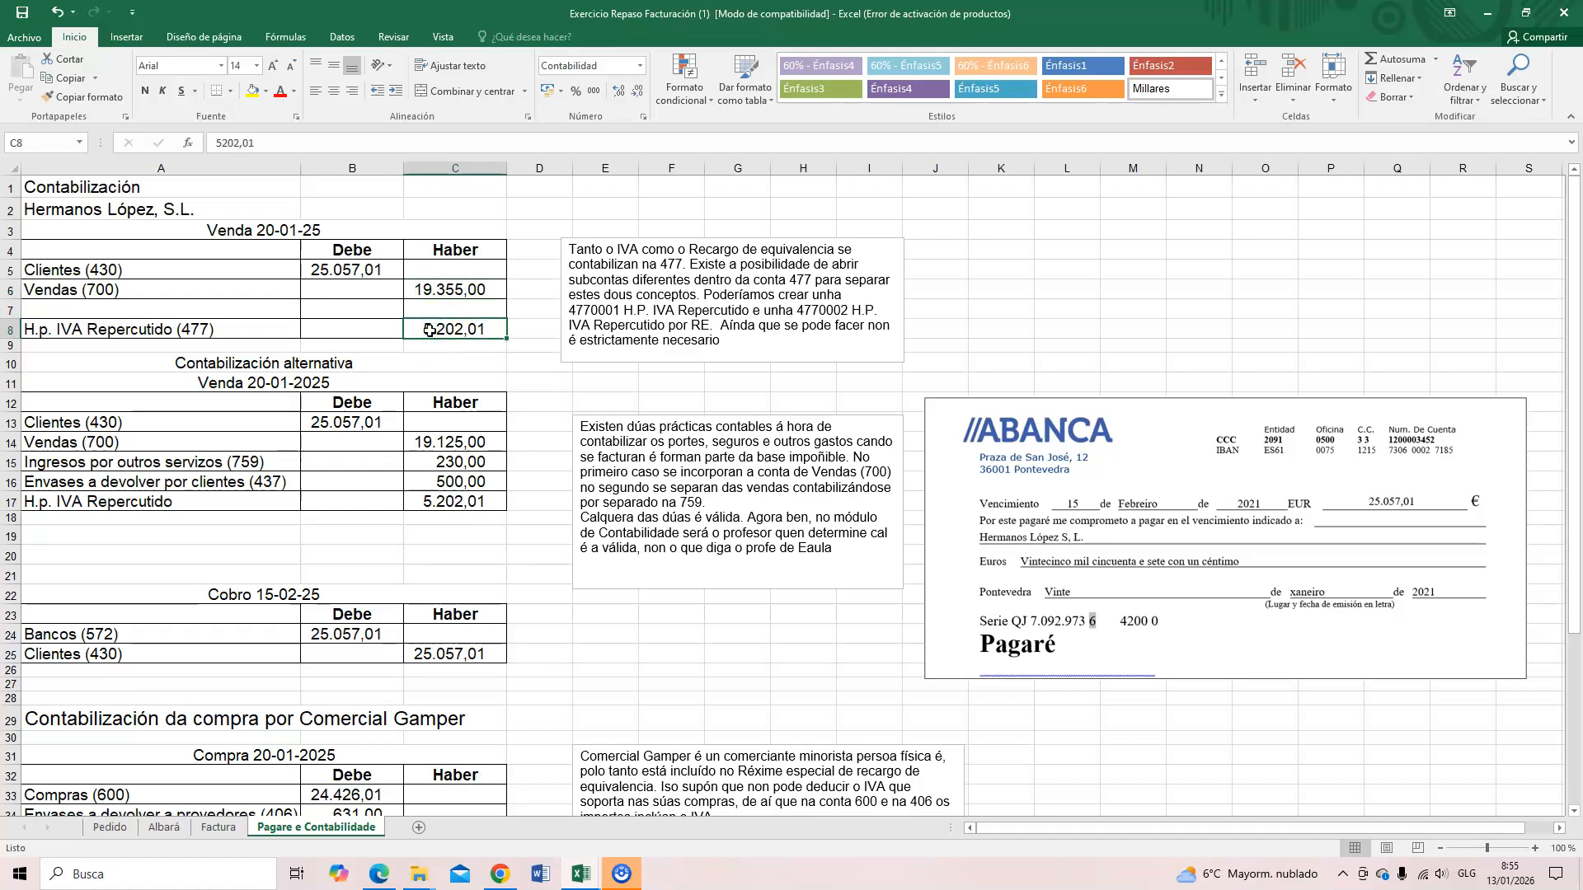
pyautogui.click(349, 271)
pyautogui.scroll(-7, 512, 629)
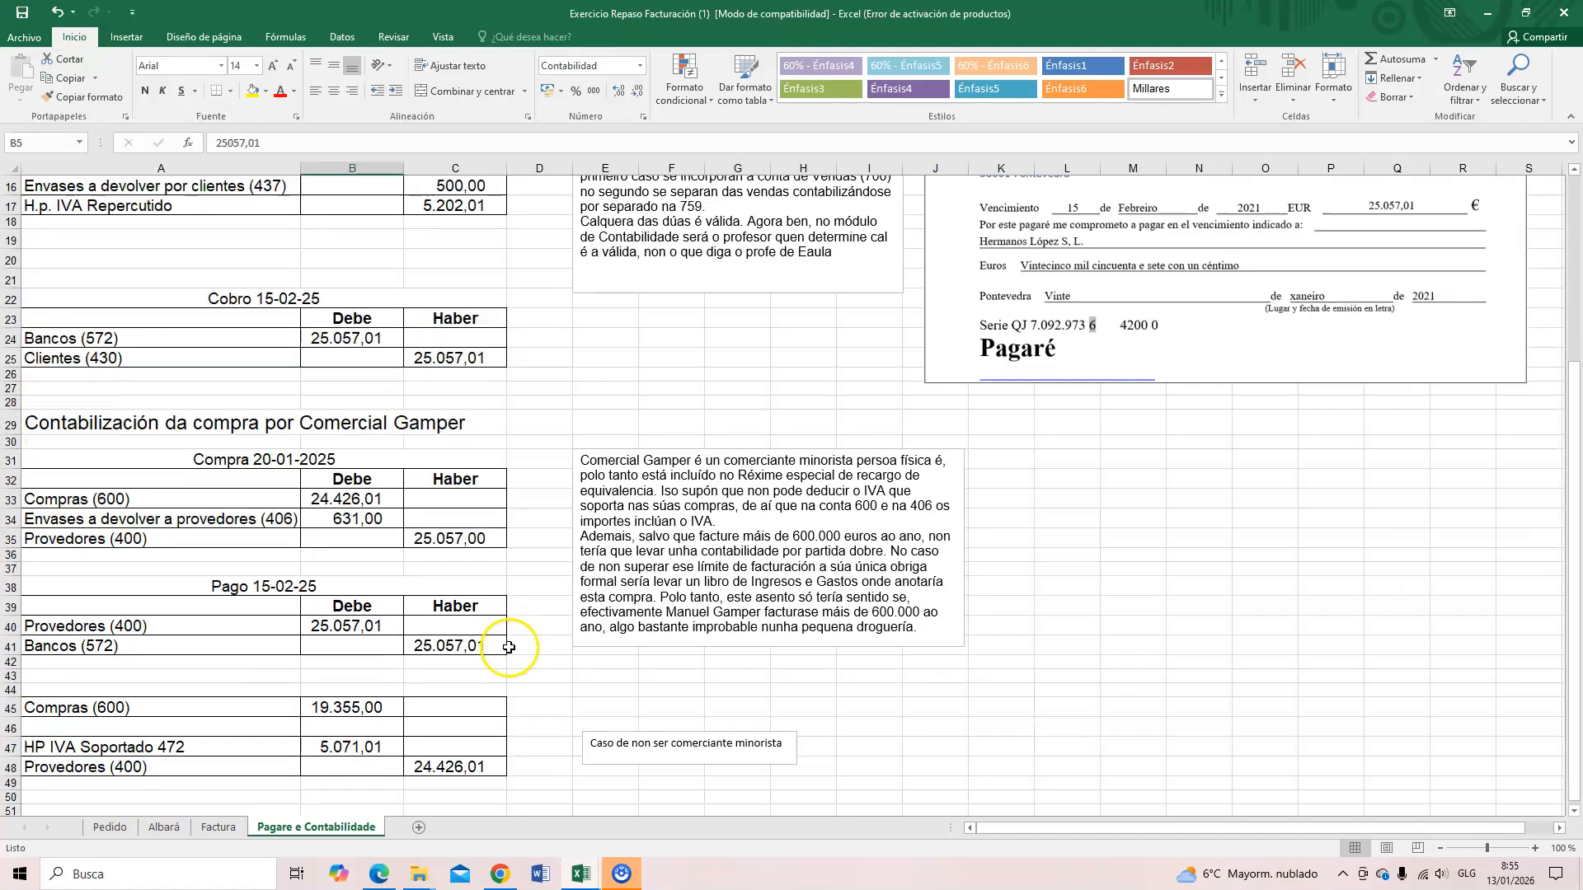
pyautogui.click(323, 595)
pyautogui.click(356, 640)
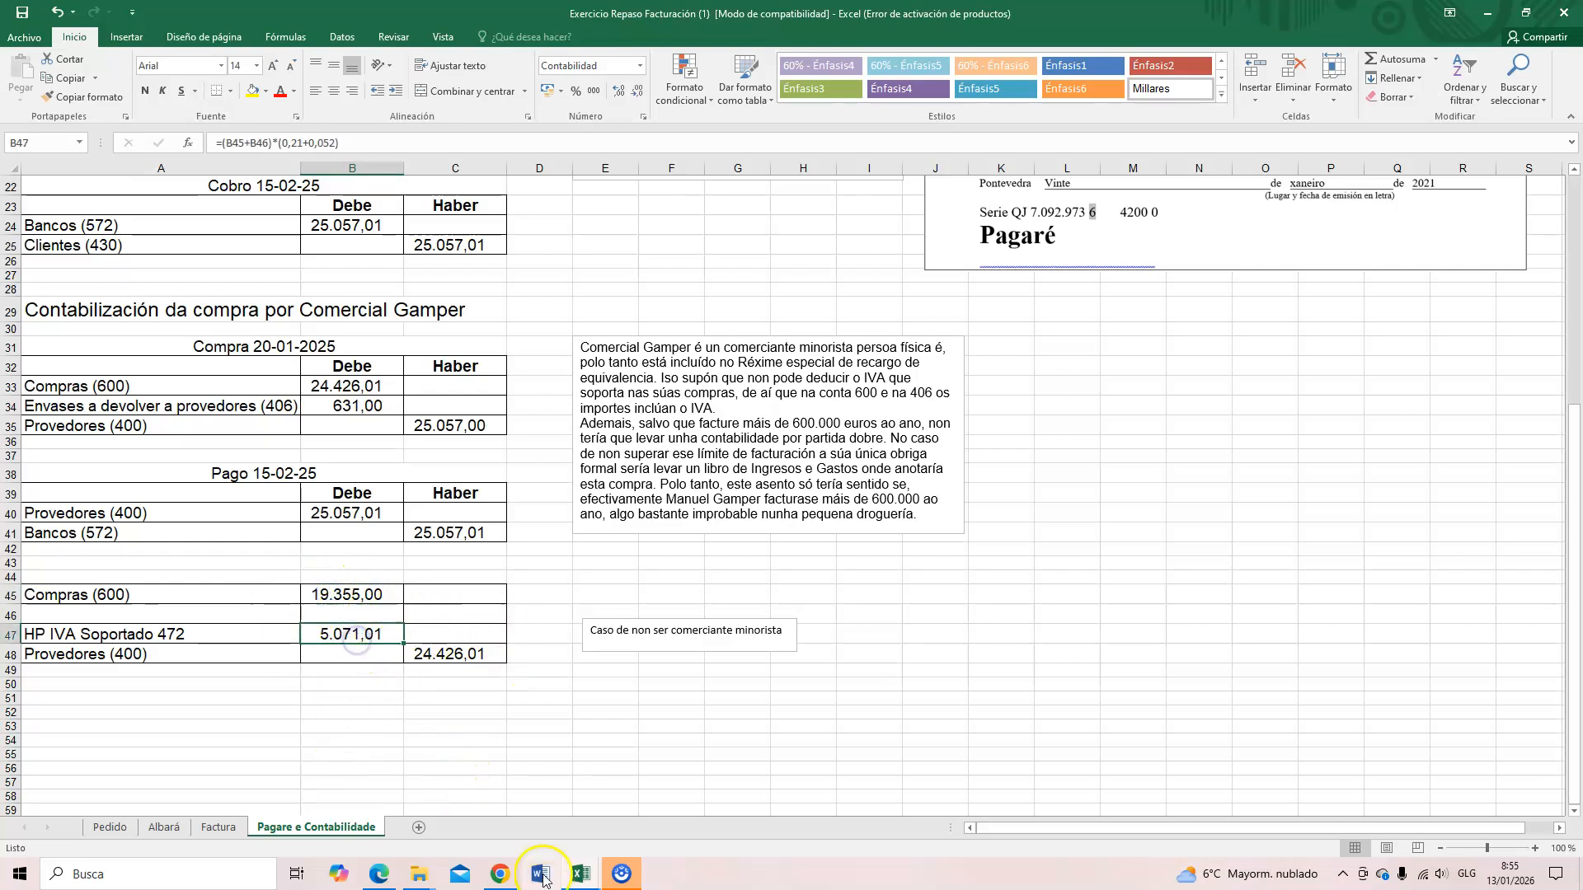
pyautogui.click(457, 656)
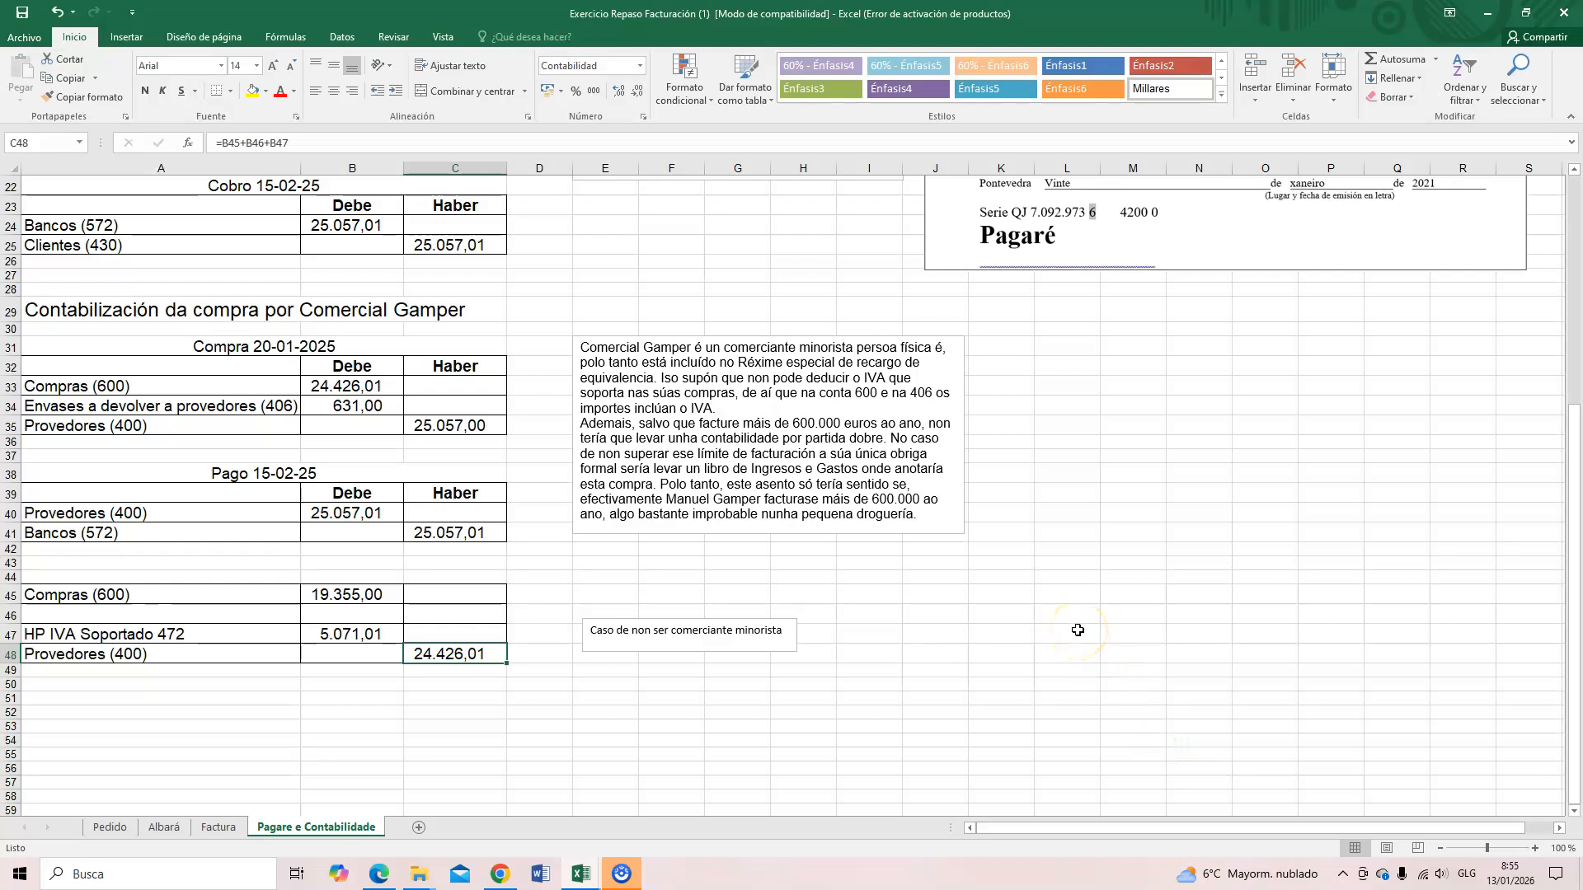
# Step: Switch to the Esquema contabilización facturas workbook and review its Asento de compras scheme
pyautogui.click(581, 876)
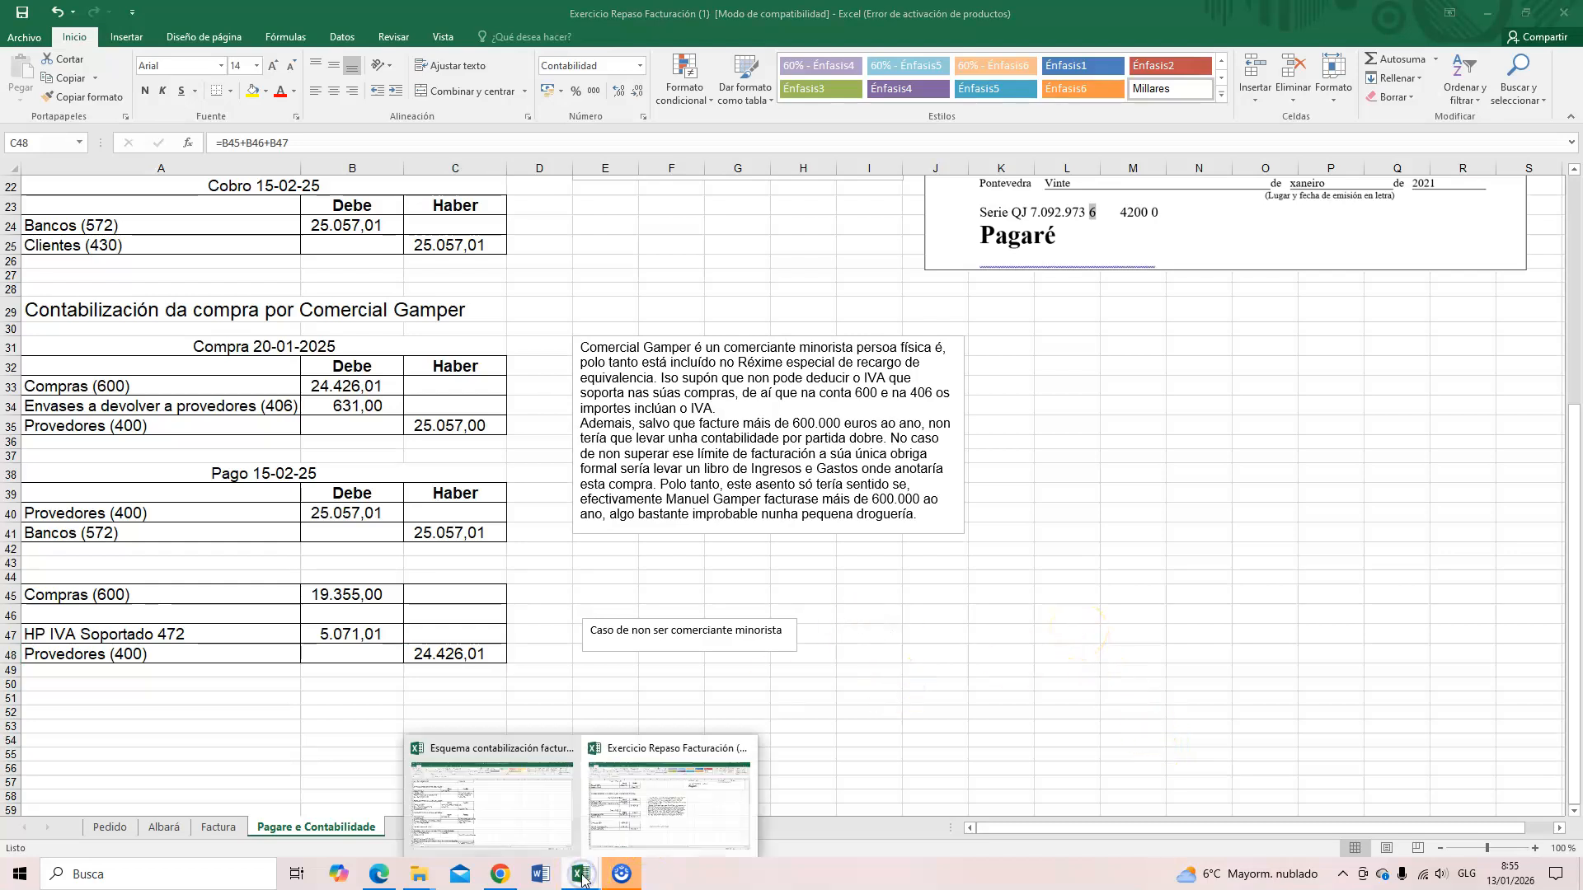
pyautogui.click(537, 811)
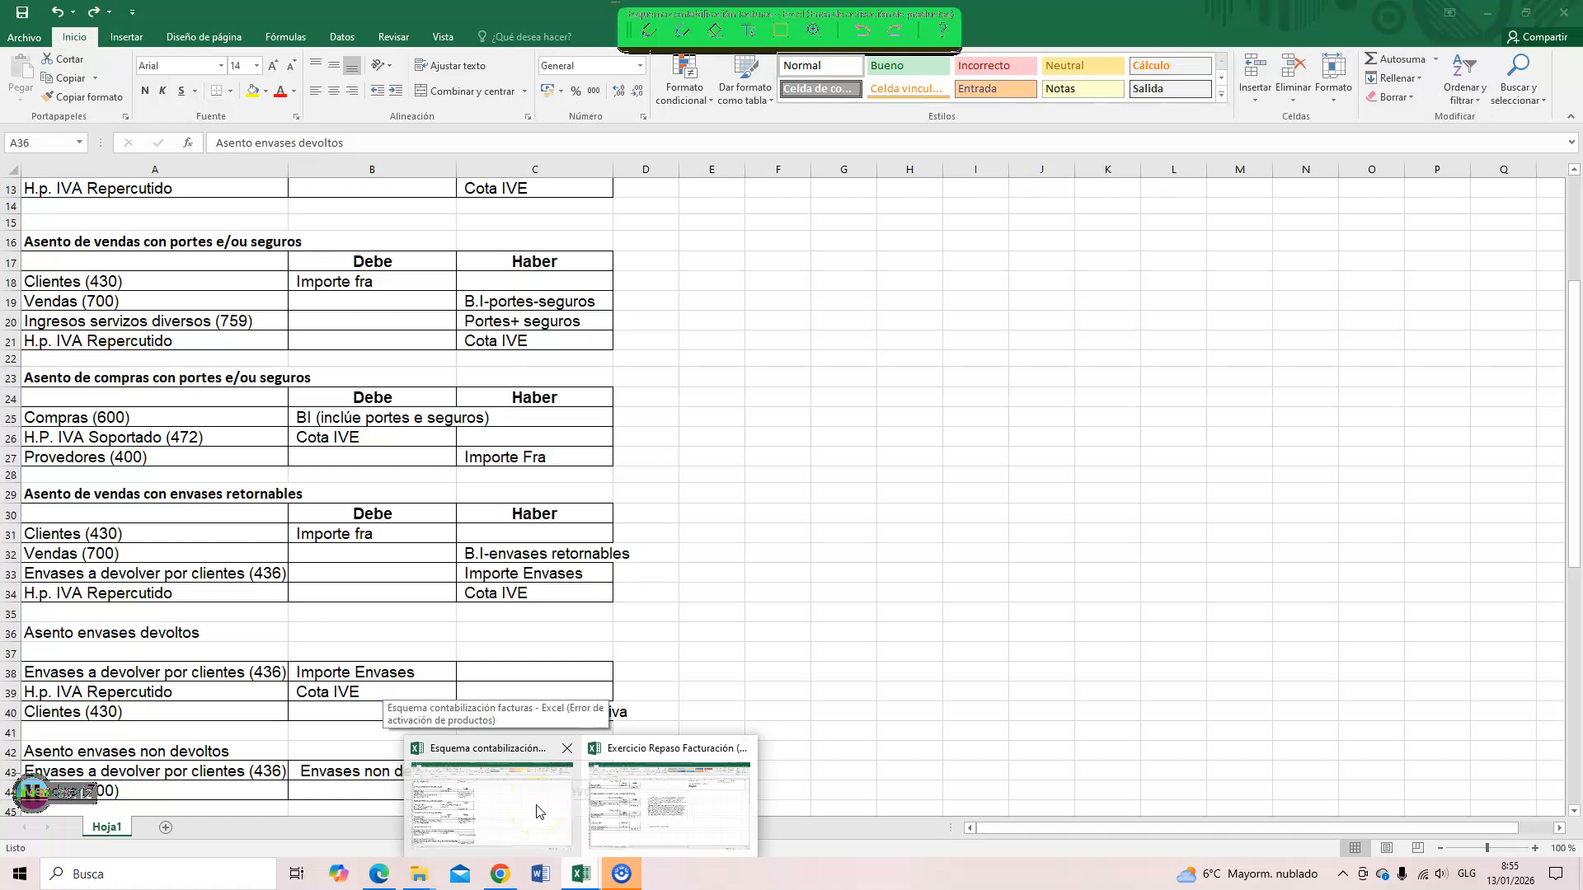
pyautogui.click(537, 811)
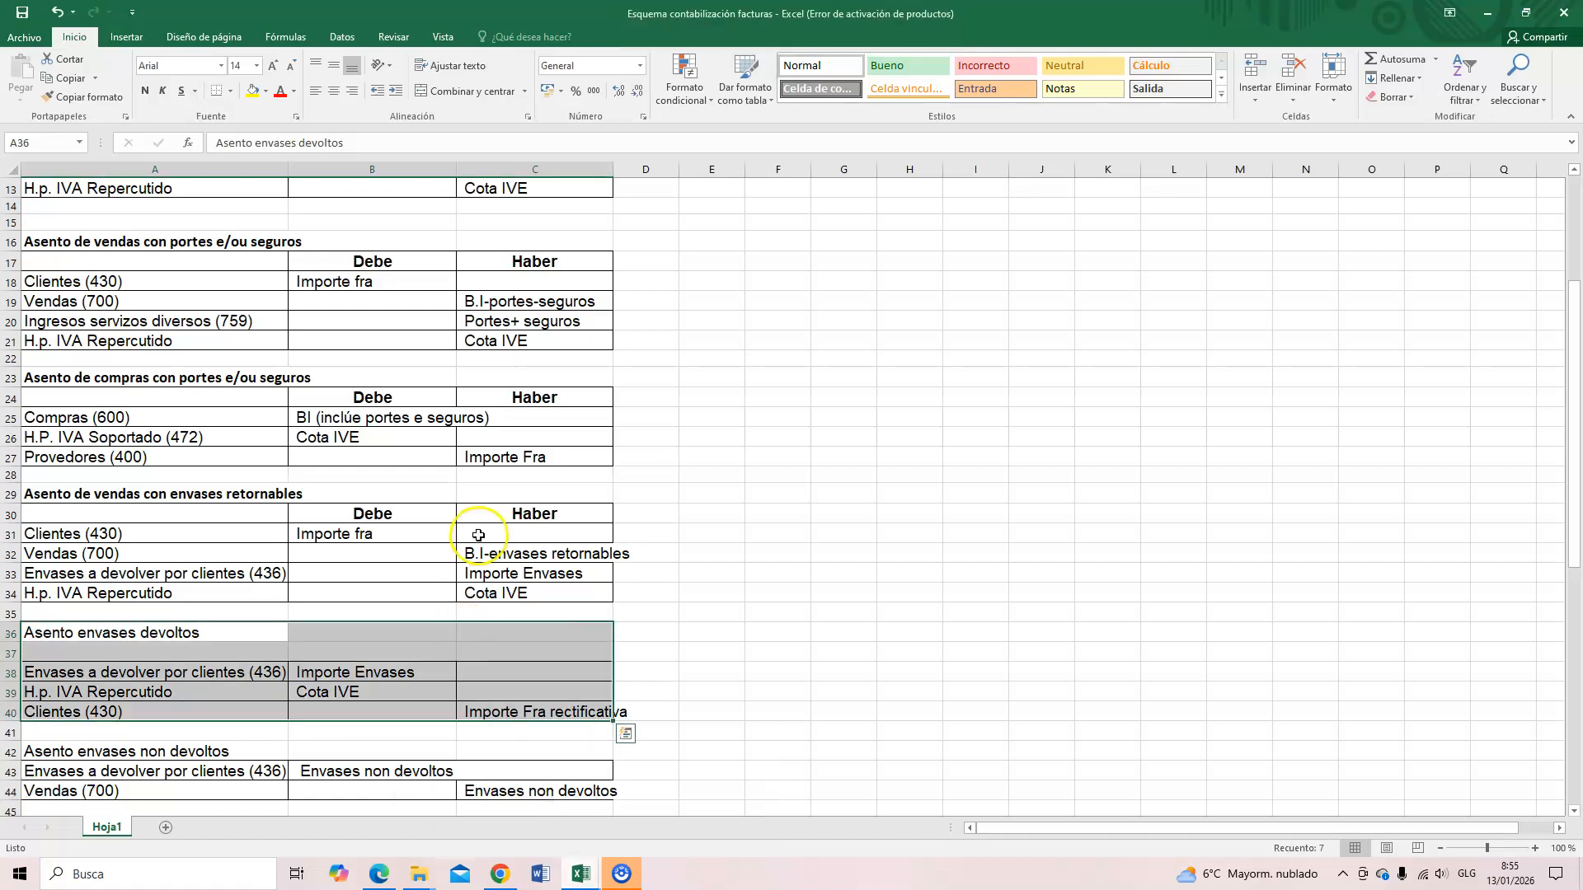
pyautogui.click(375, 379)
pyautogui.scroll(4, 399, 480)
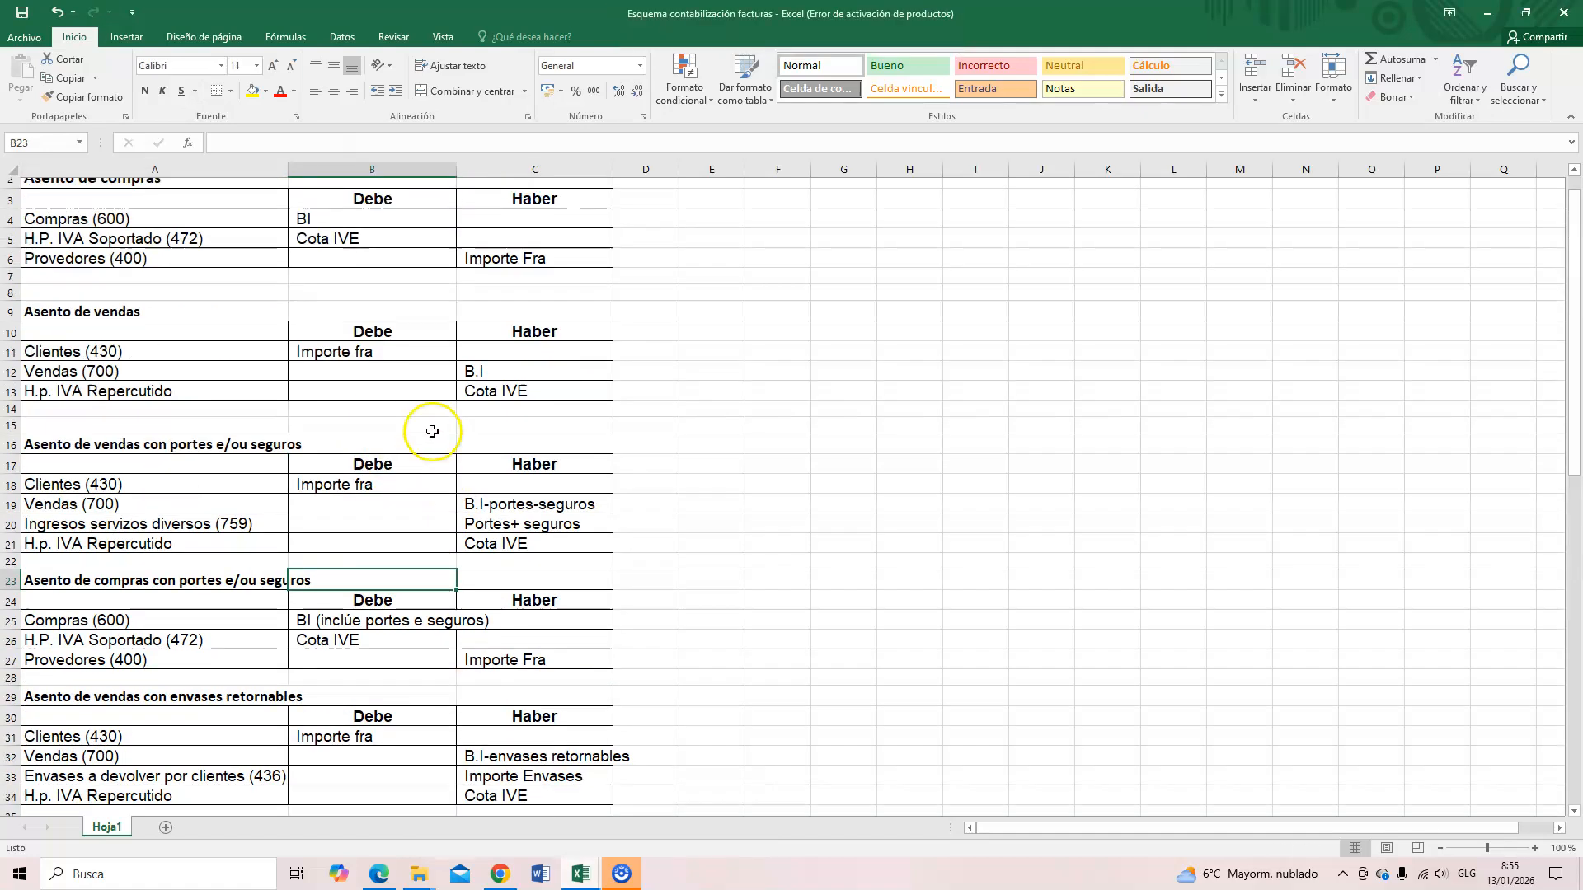
pyautogui.moveTo(72, 246); pyautogui.dragTo(472, 288)
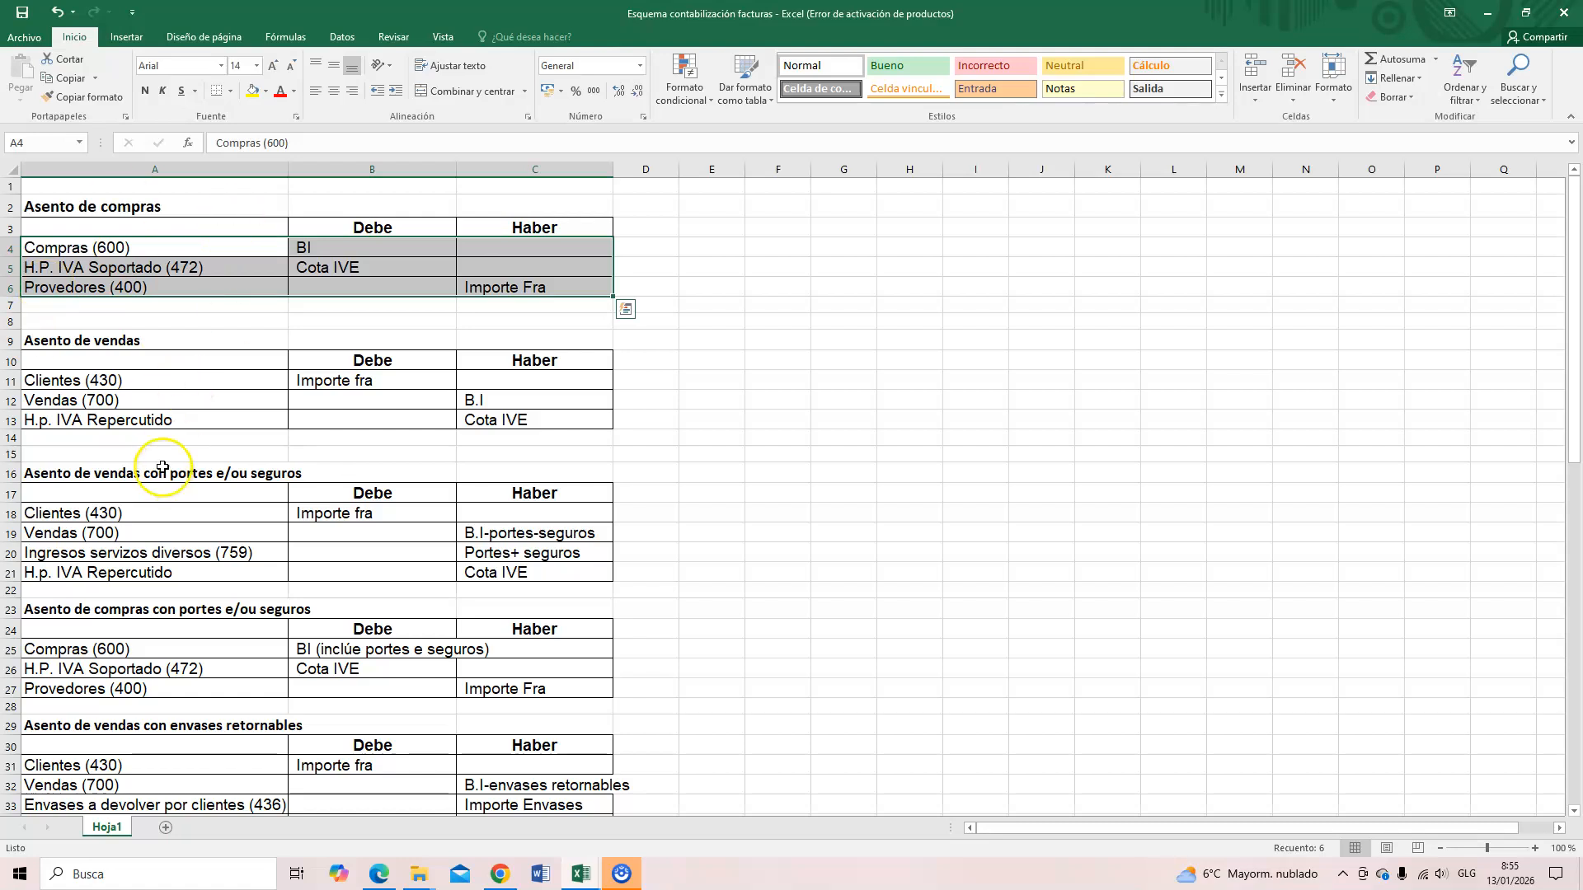
pyautogui.scroll(-1, 247, 437)
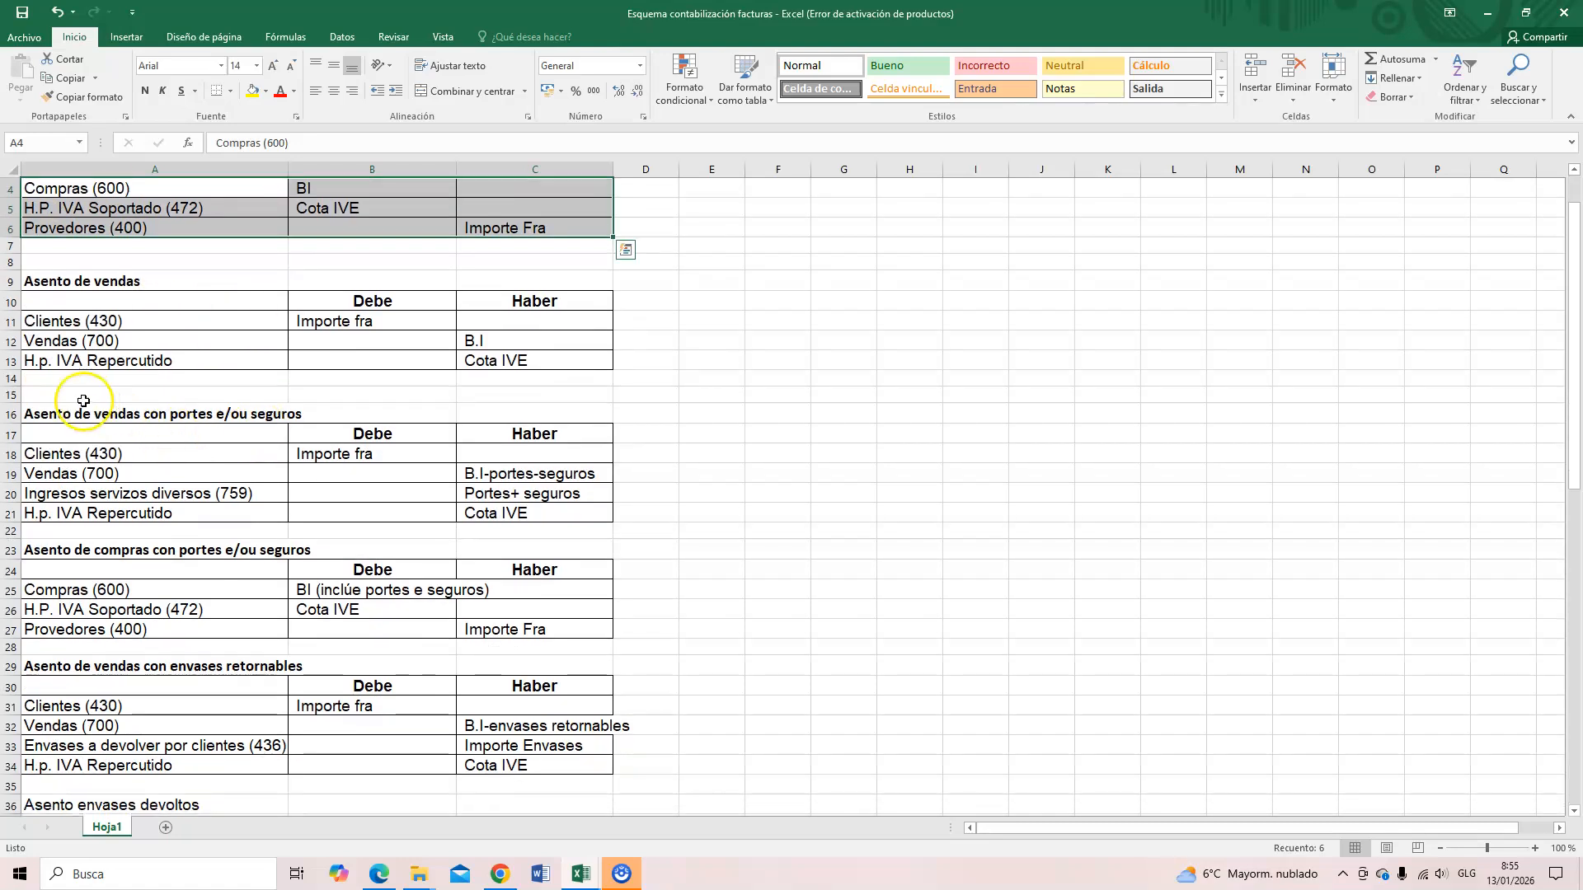
# Step: Clear the Ingresos servizos diversos (759) line from the Asento de vendas con portes e/ou seguros scheme
pyautogui.click(35, 412)
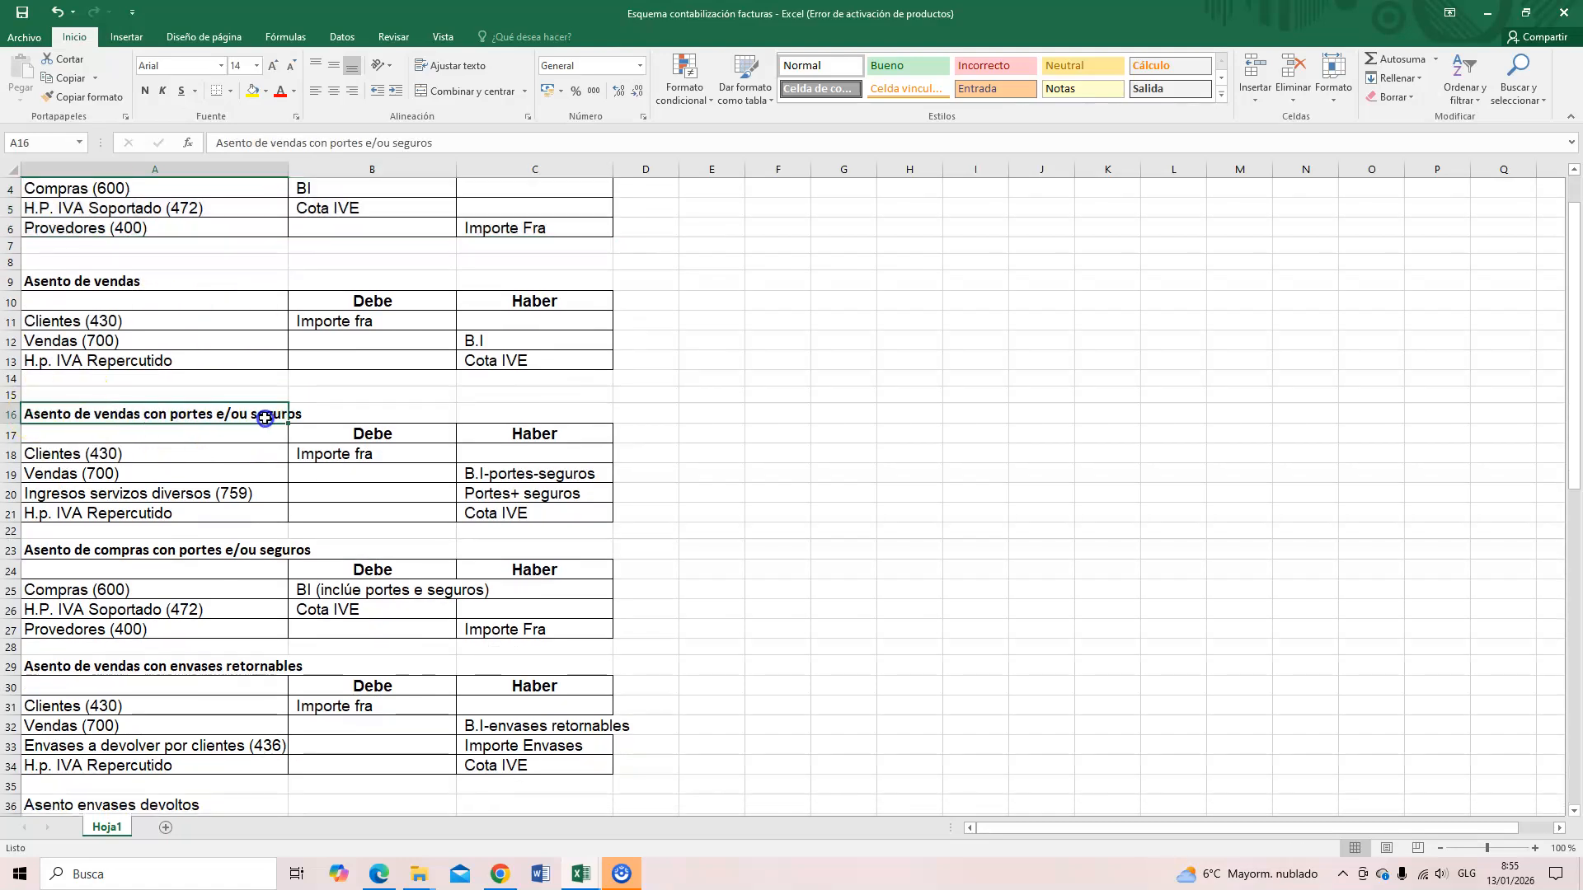
pyautogui.click(66, 493)
pyautogui.click(71, 547)
pyautogui.moveTo(62, 494); pyautogui.dragTo(528, 496)
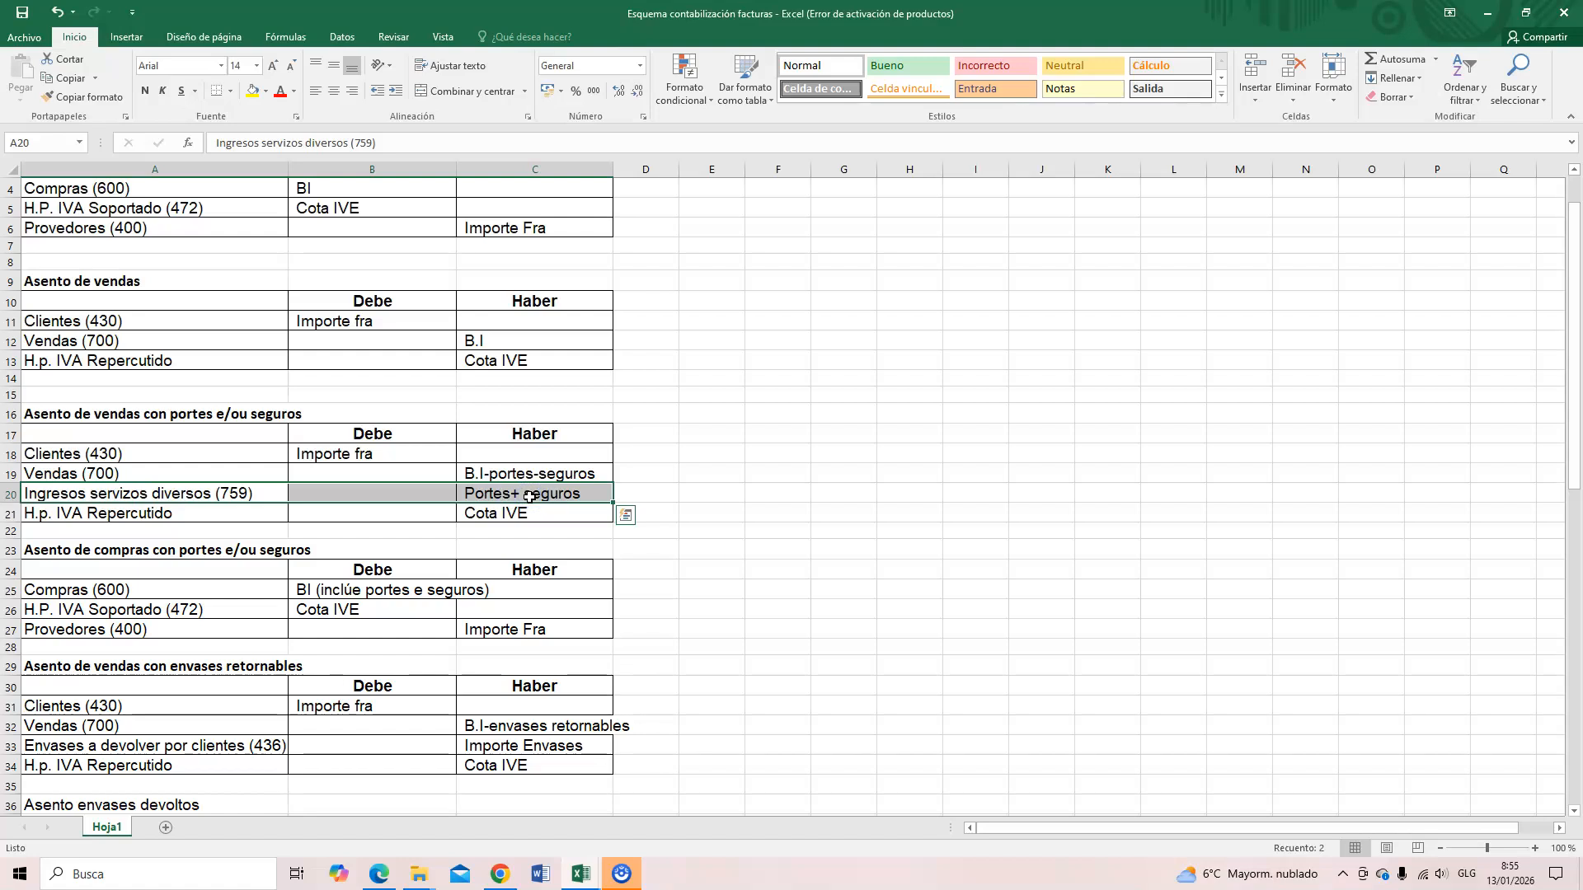
pyautogui.press('Delete')
# Step: Set the Vendas (700) Haber text in the Asento de vendas con portes e/ou seguros scheme to B.I
pyautogui.click(486, 473)
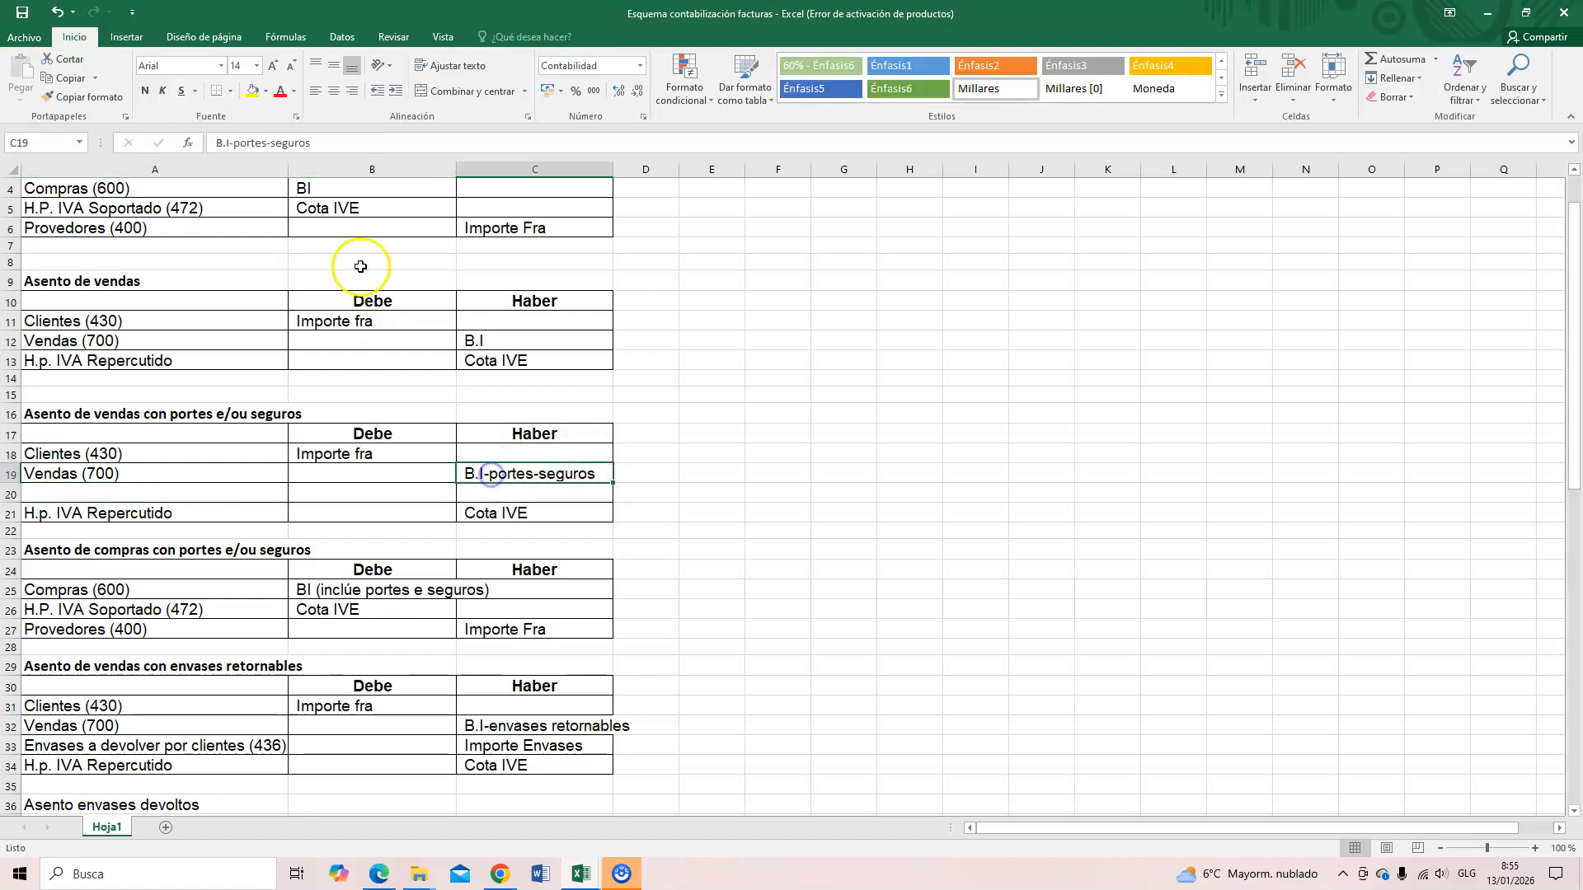
pyautogui.click(326, 142)
pyautogui.press('BackSpace')
pyautogui.press('BackSpace')
pyautogui.press('BackSpace')
pyautogui.press('BackSpace')
pyautogui.press('BackSpace')
pyautogui.press('BackSpace')
pyautogui.press('BackSpace')
pyautogui.press('BackSpace')
pyautogui.press('BackSpace')
pyautogui.press('BackSpace')
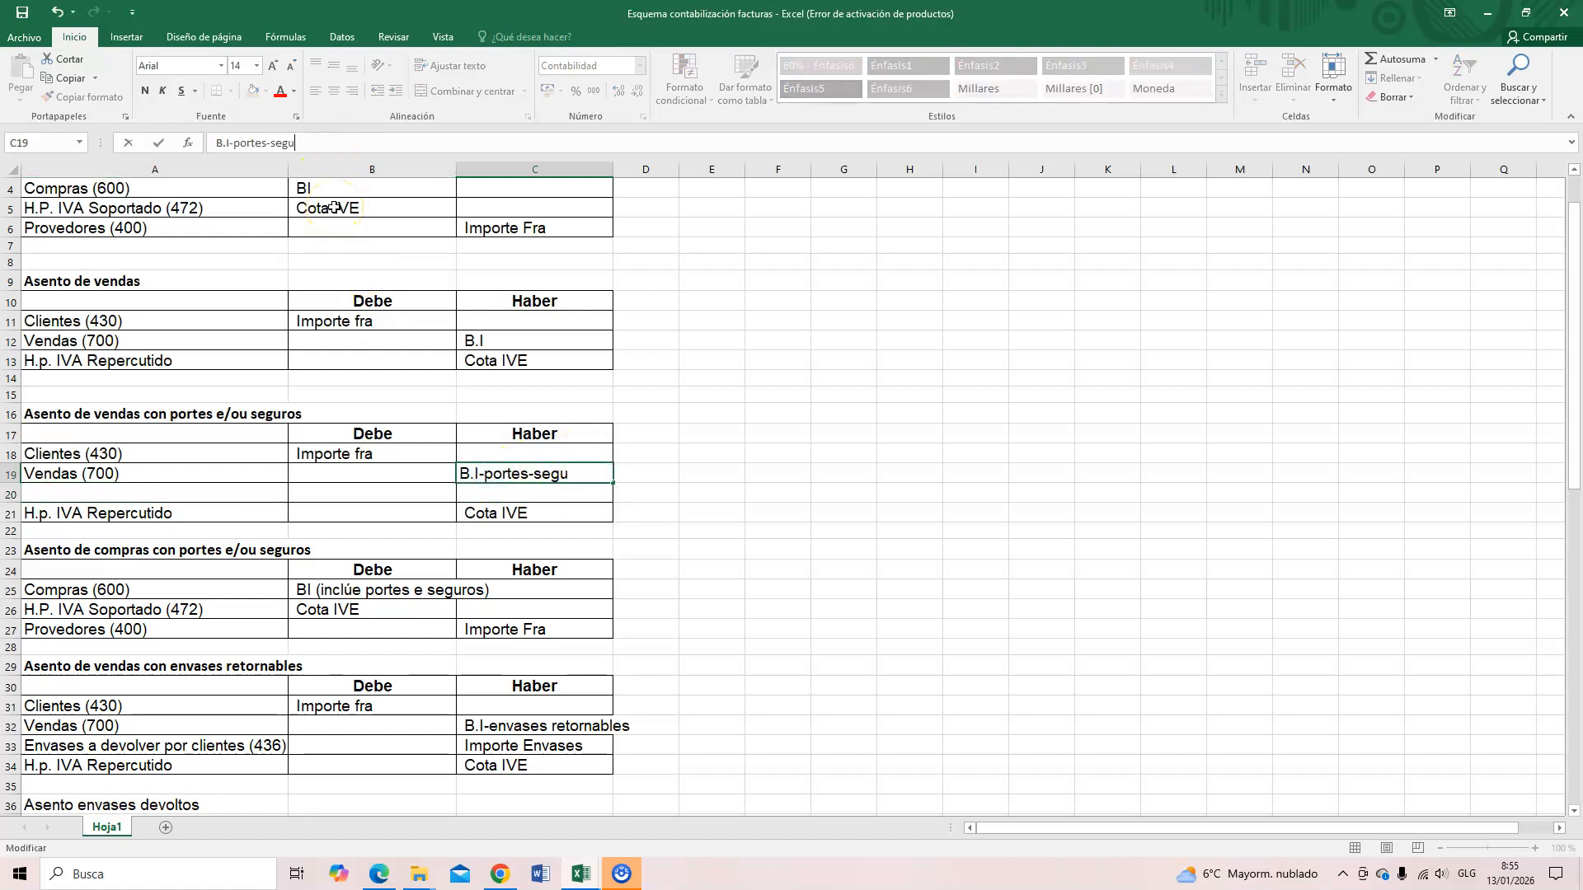
pyautogui.press('BackSpace')
pyautogui.press('BackSpace')
pyautogui.press('BackSpace')
pyautogui.press('BackSpace')
pyautogui.press('BackSpace')
pyautogui.press('Return')
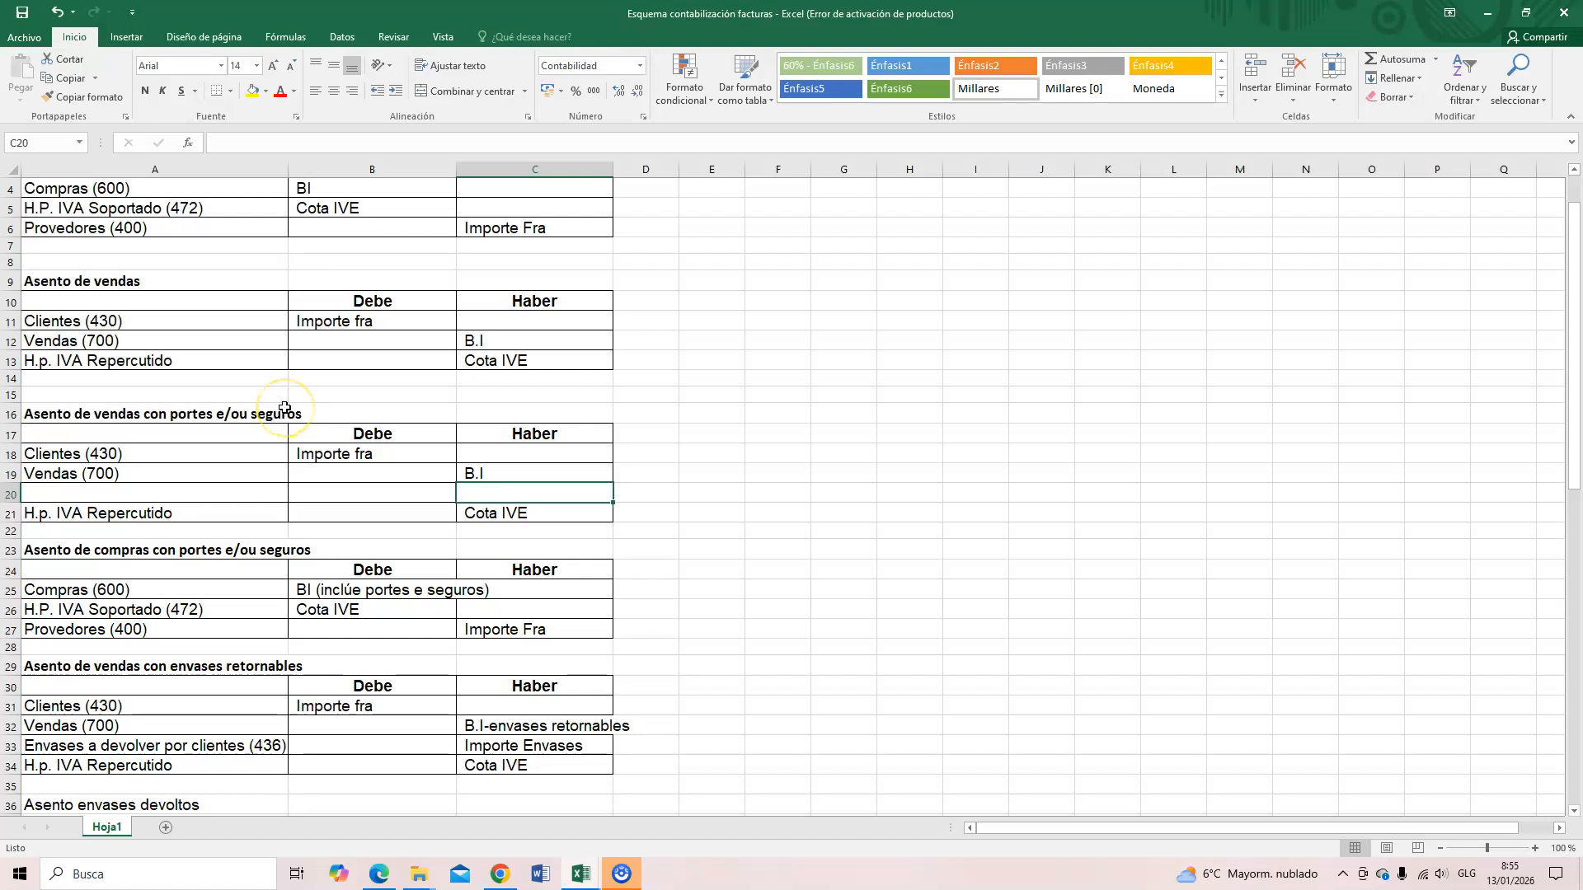
# Step: Compare the Vendas (700) lines of both sales schemes and delete rows 16 to 21 holding Asento de vendas con portes e/ou seguros
pyautogui.click(476, 473)
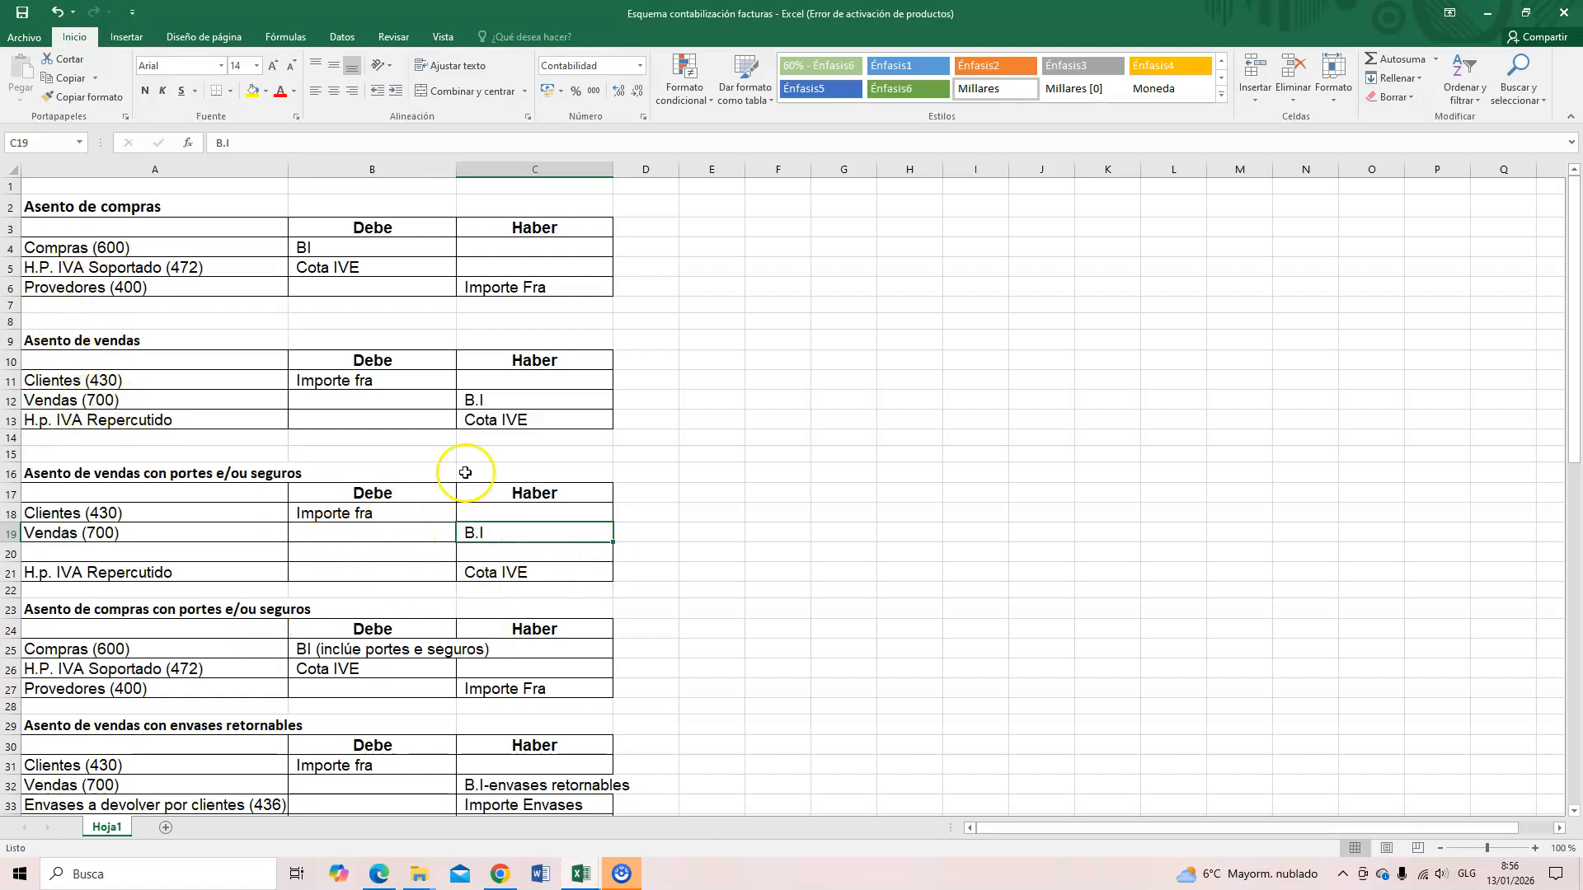
pyautogui.click(480, 400)
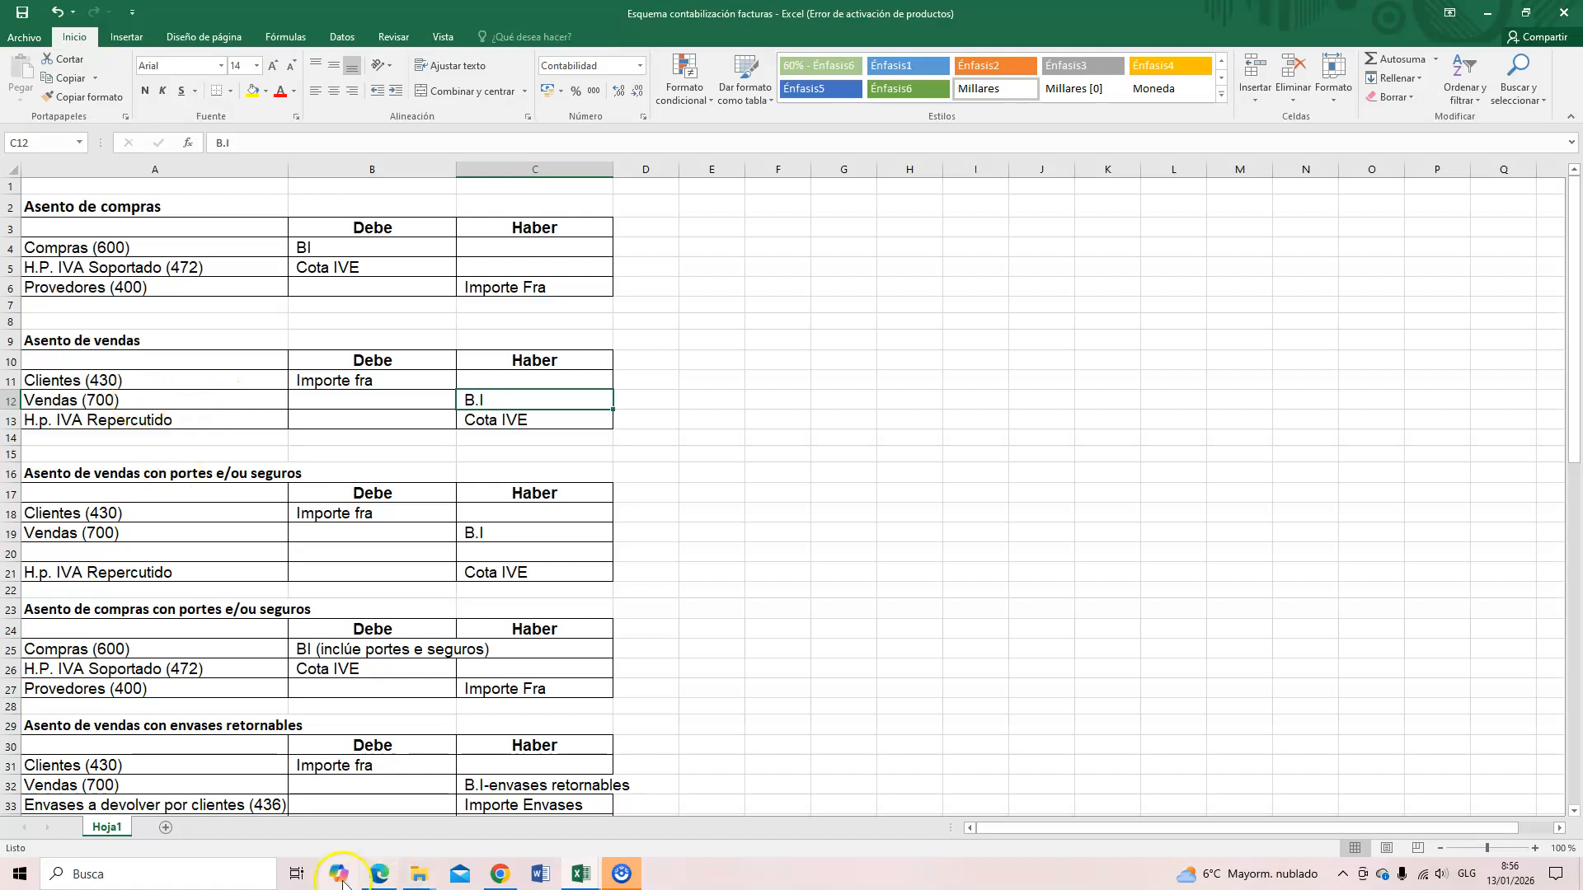
pyautogui.moveTo(13, 473); pyautogui.dragTo(12, 573)
pyautogui.rightClick(12, 471)
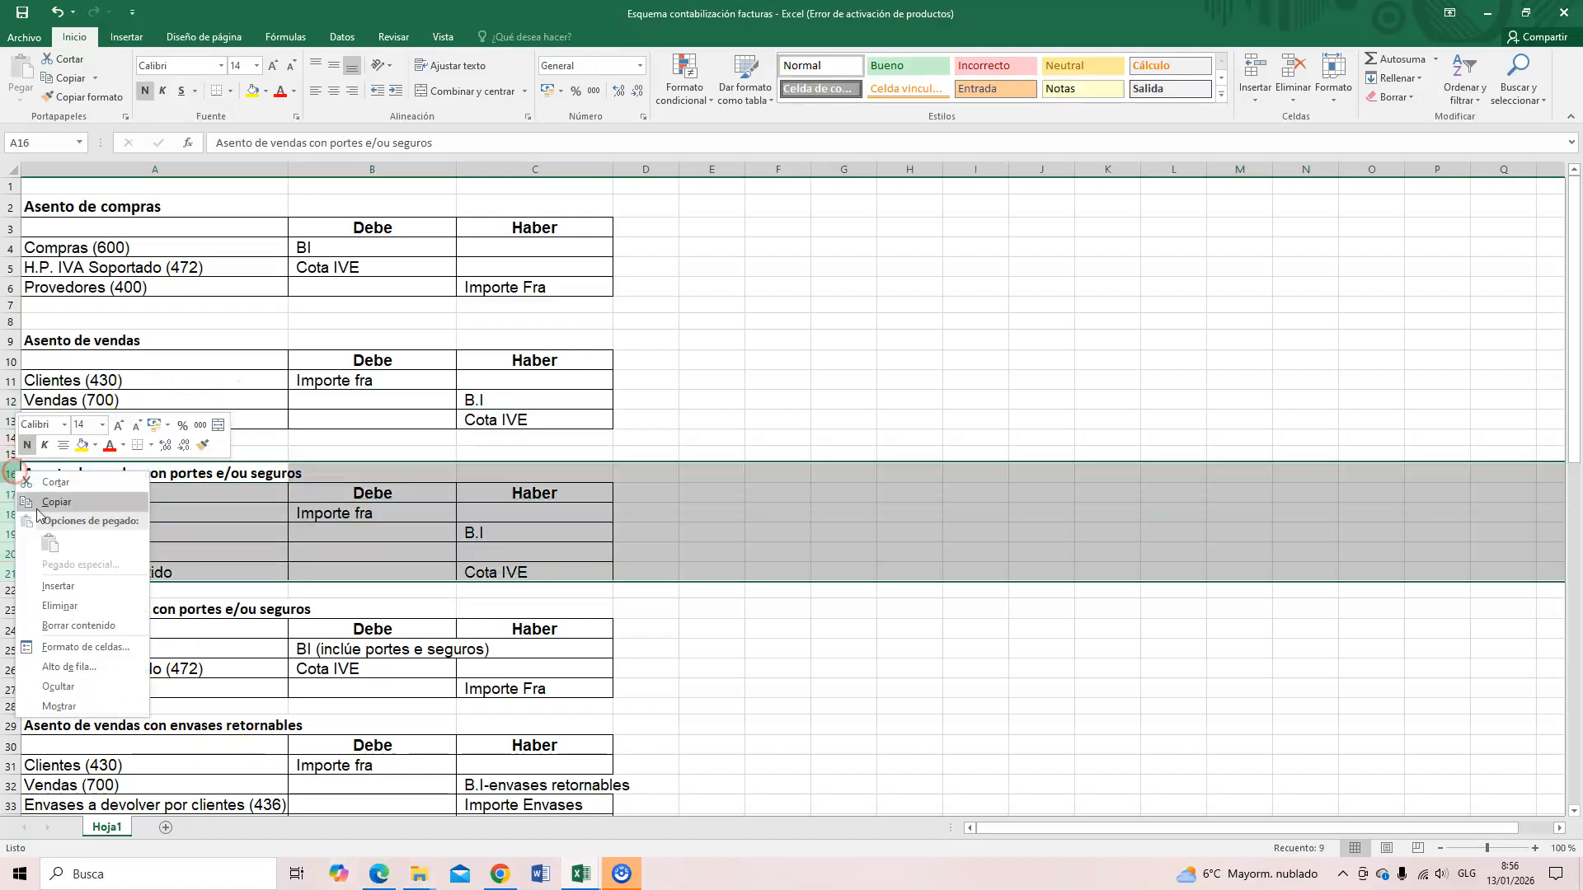
pyautogui.click(52, 595)
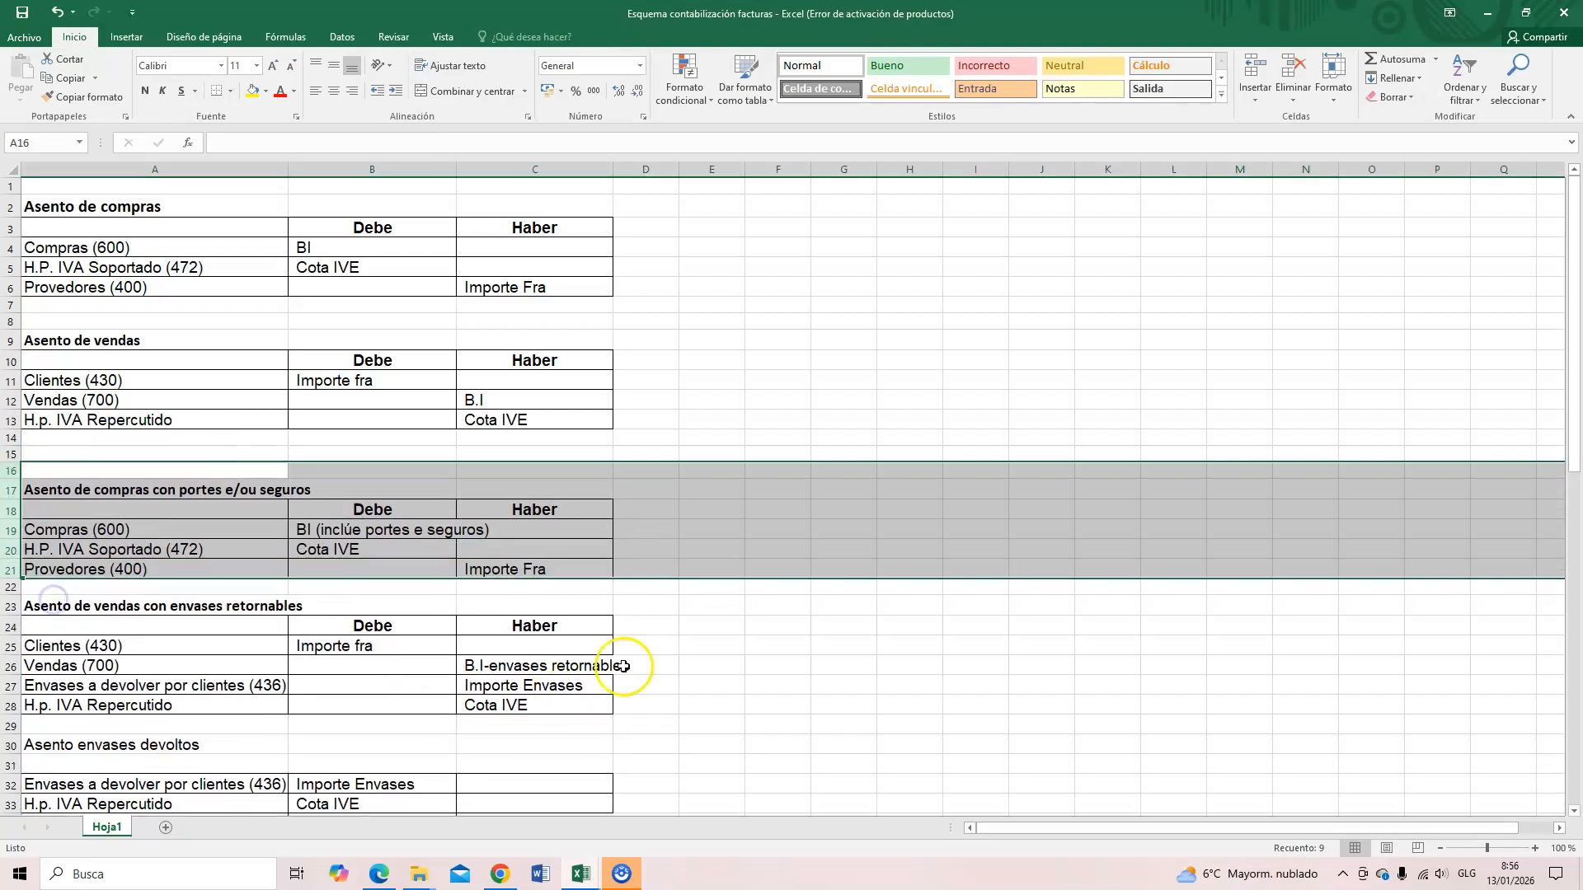
pyautogui.click(674, 510)
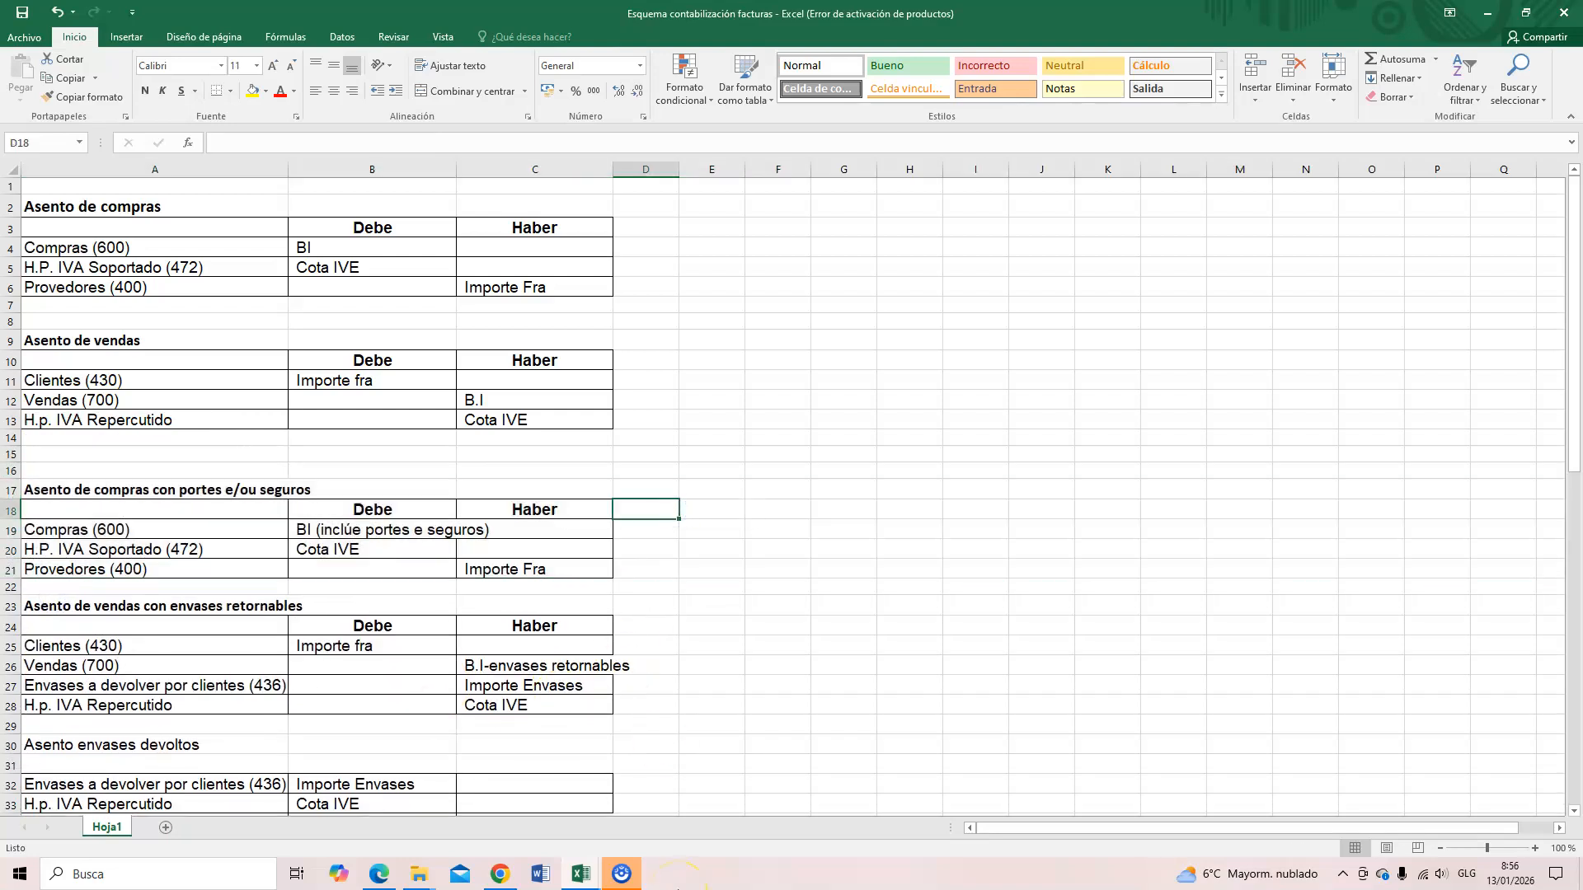
# Step: Review the schemes for returnable packaging and for suplidos in the seller's and the client's accounts
pyautogui.scroll(-7, 576, 576)
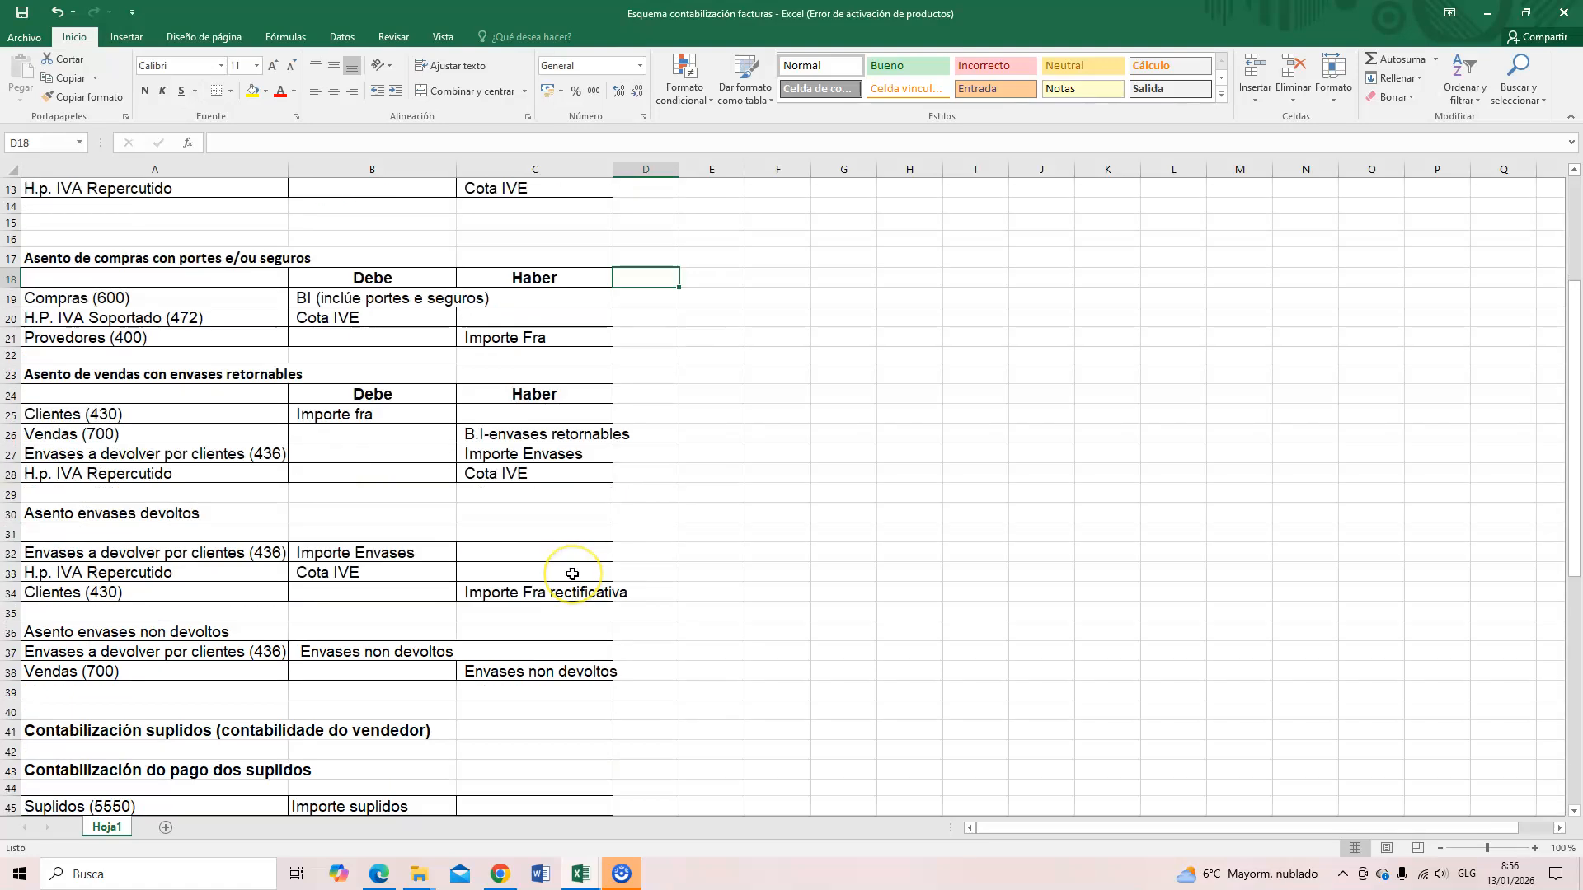
pyautogui.scroll(-3, 234, 634)
pyautogui.moveTo(78, 386); pyautogui.dragTo(294, 388)
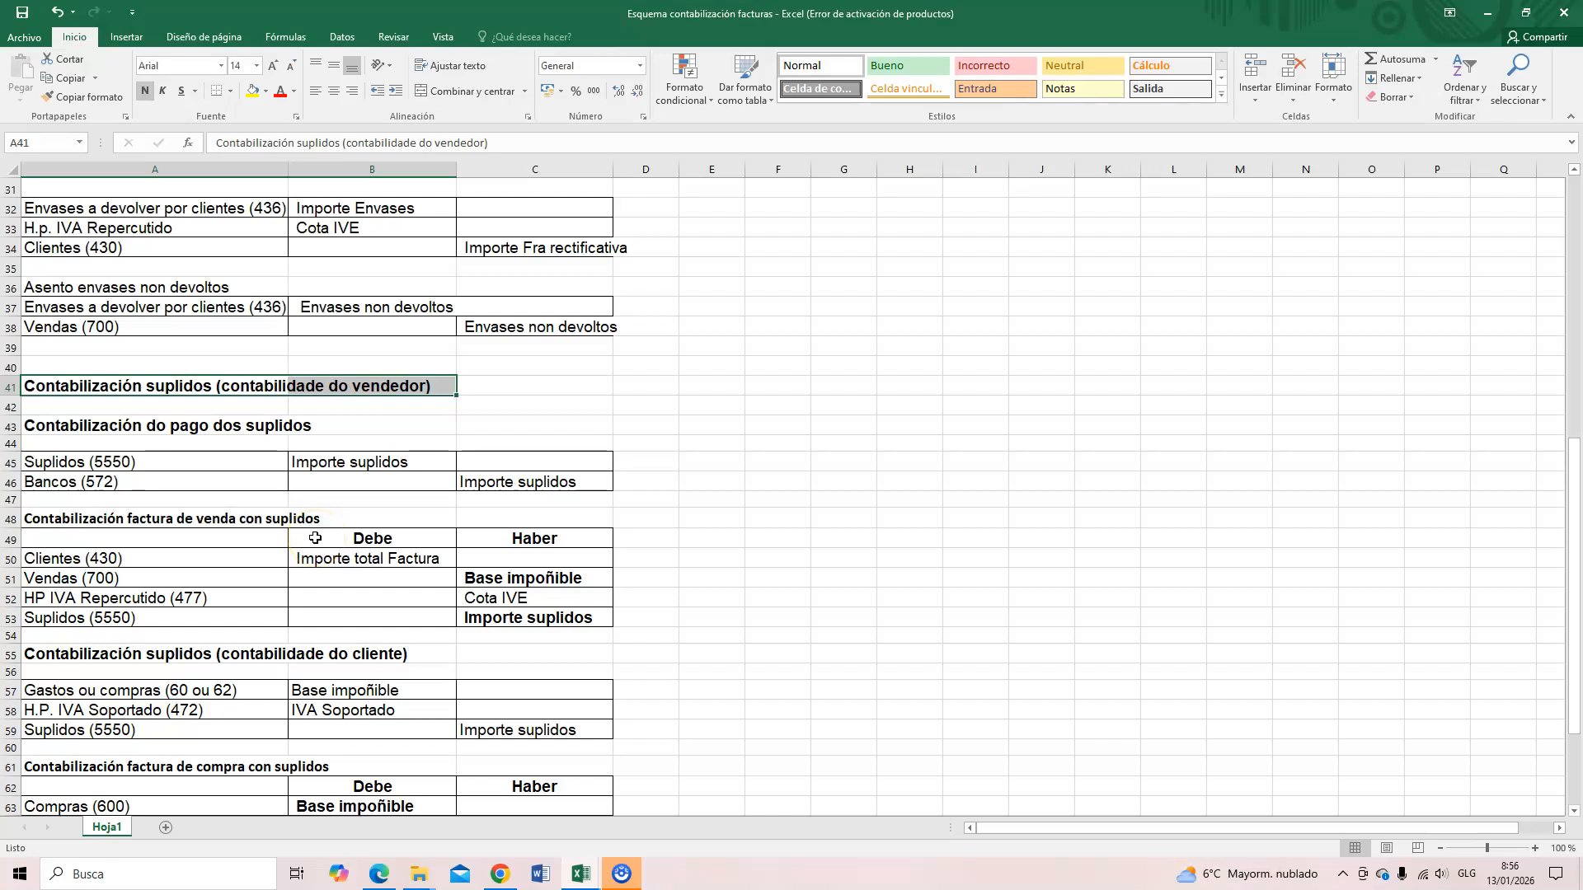
pyautogui.scroll(-4, 399, 567)
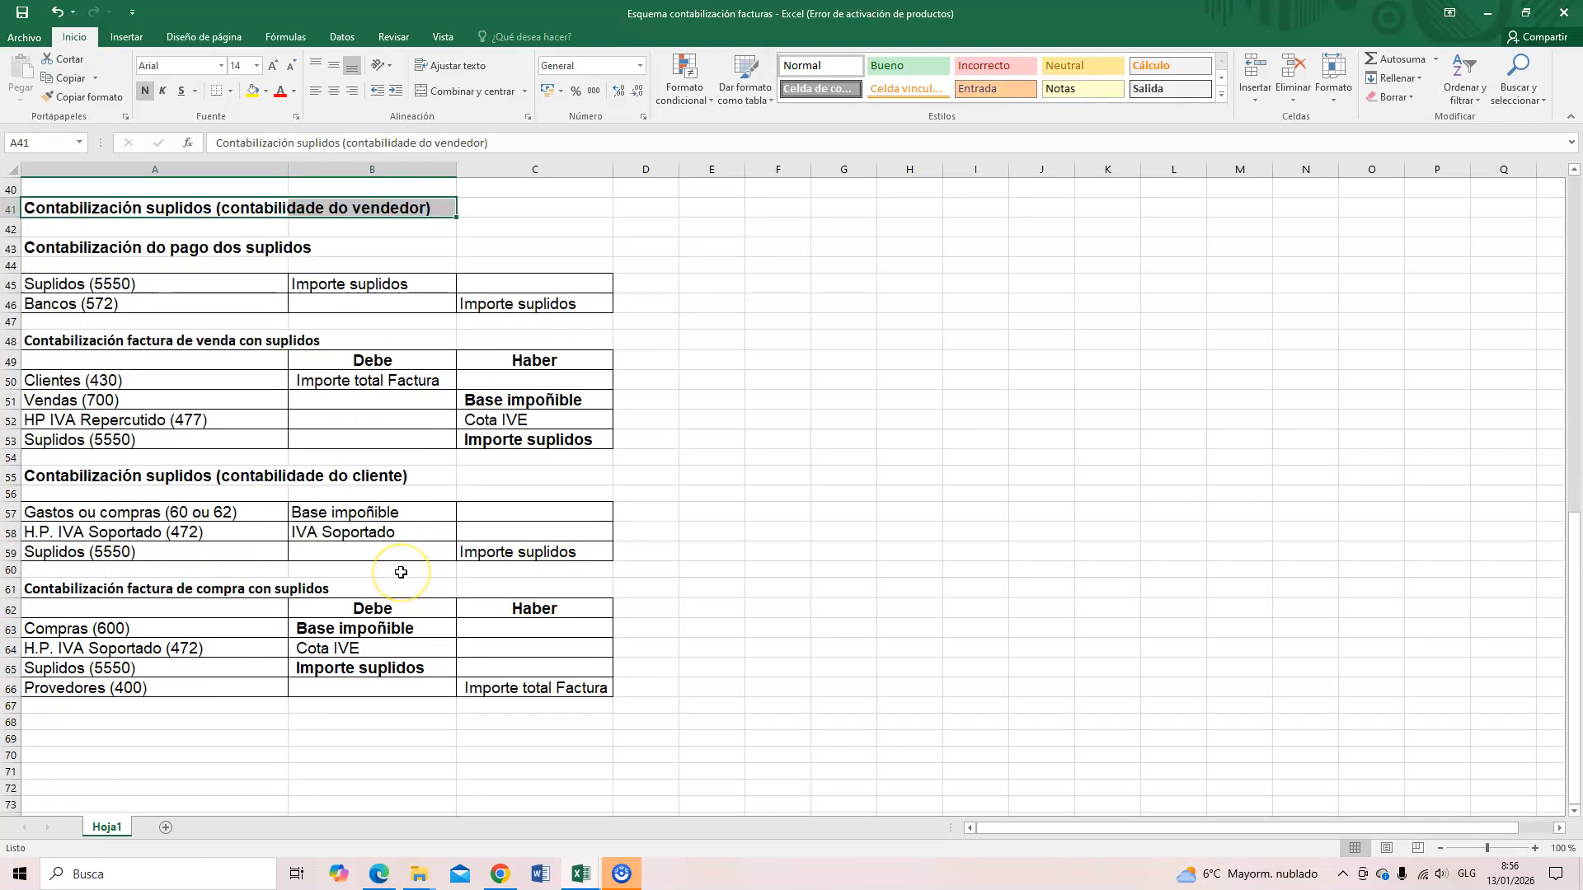
pyautogui.scroll(4, 264, 544)
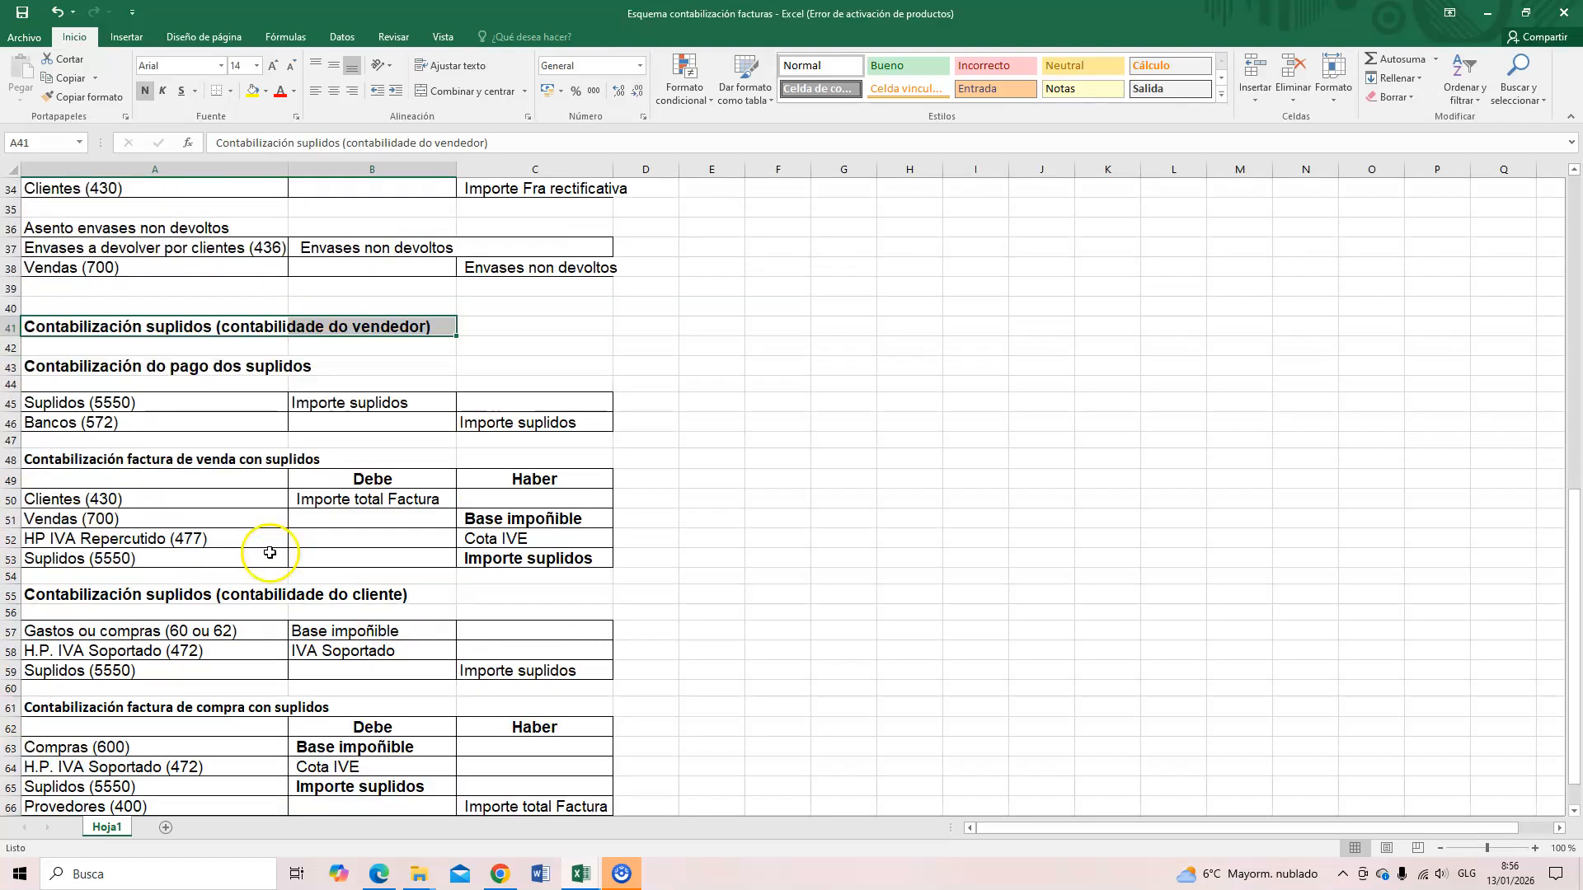
pyautogui.scroll(3, 219, 563)
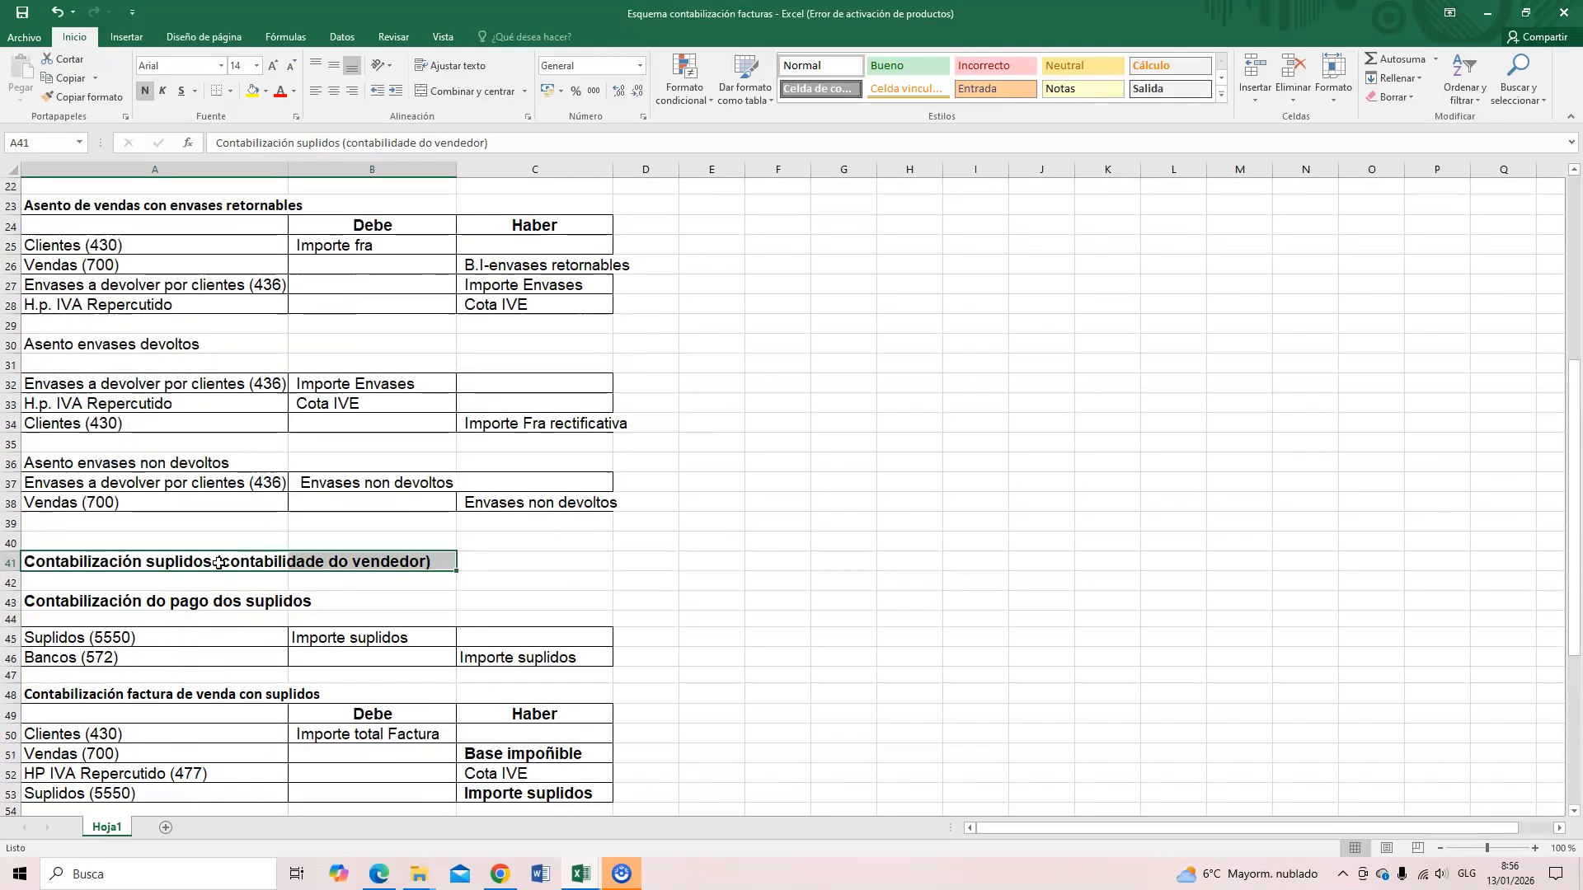